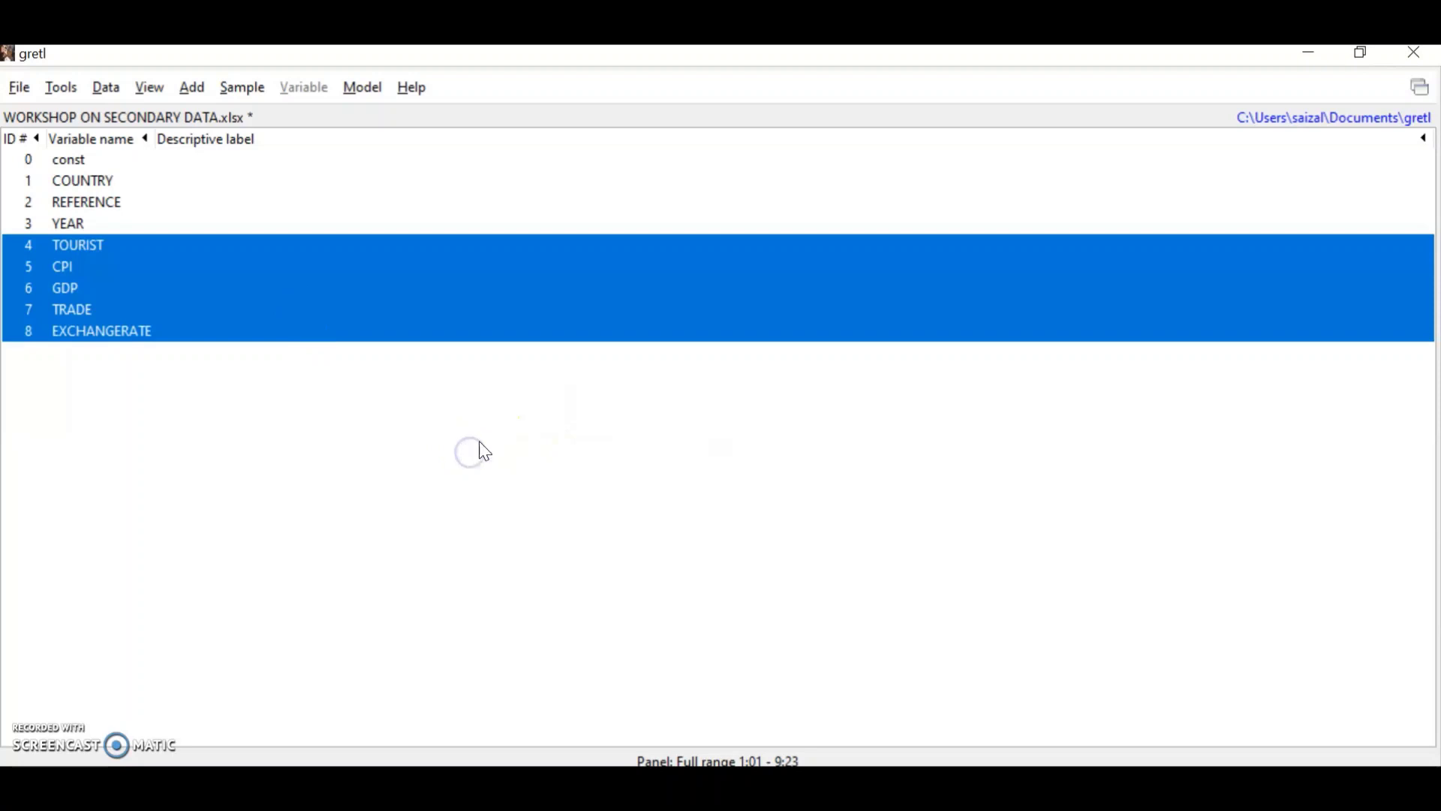
# Close gretl without saving the command record or the changes made to the data set.
pyautogui.click(1415, 52)
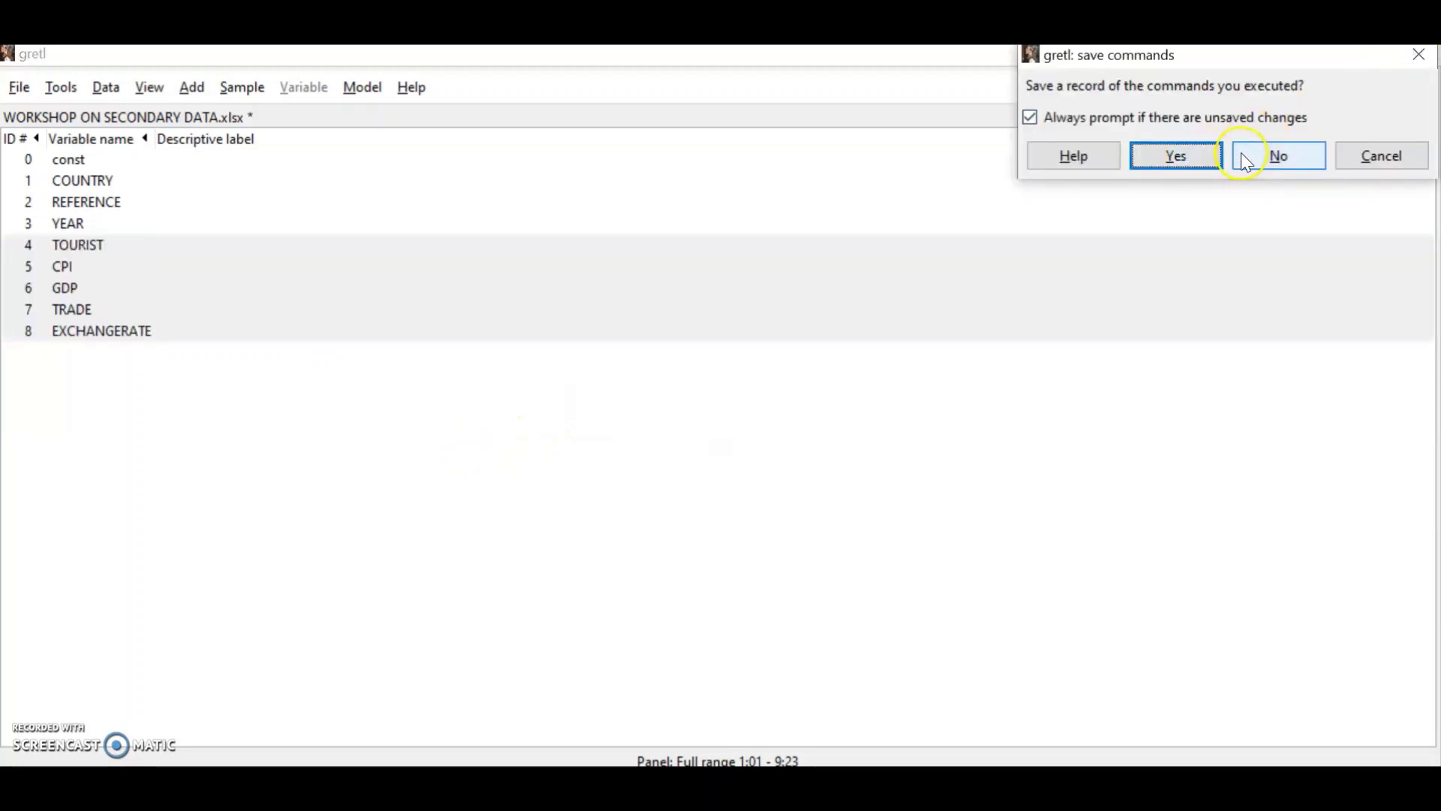
pyautogui.click(1268, 154)
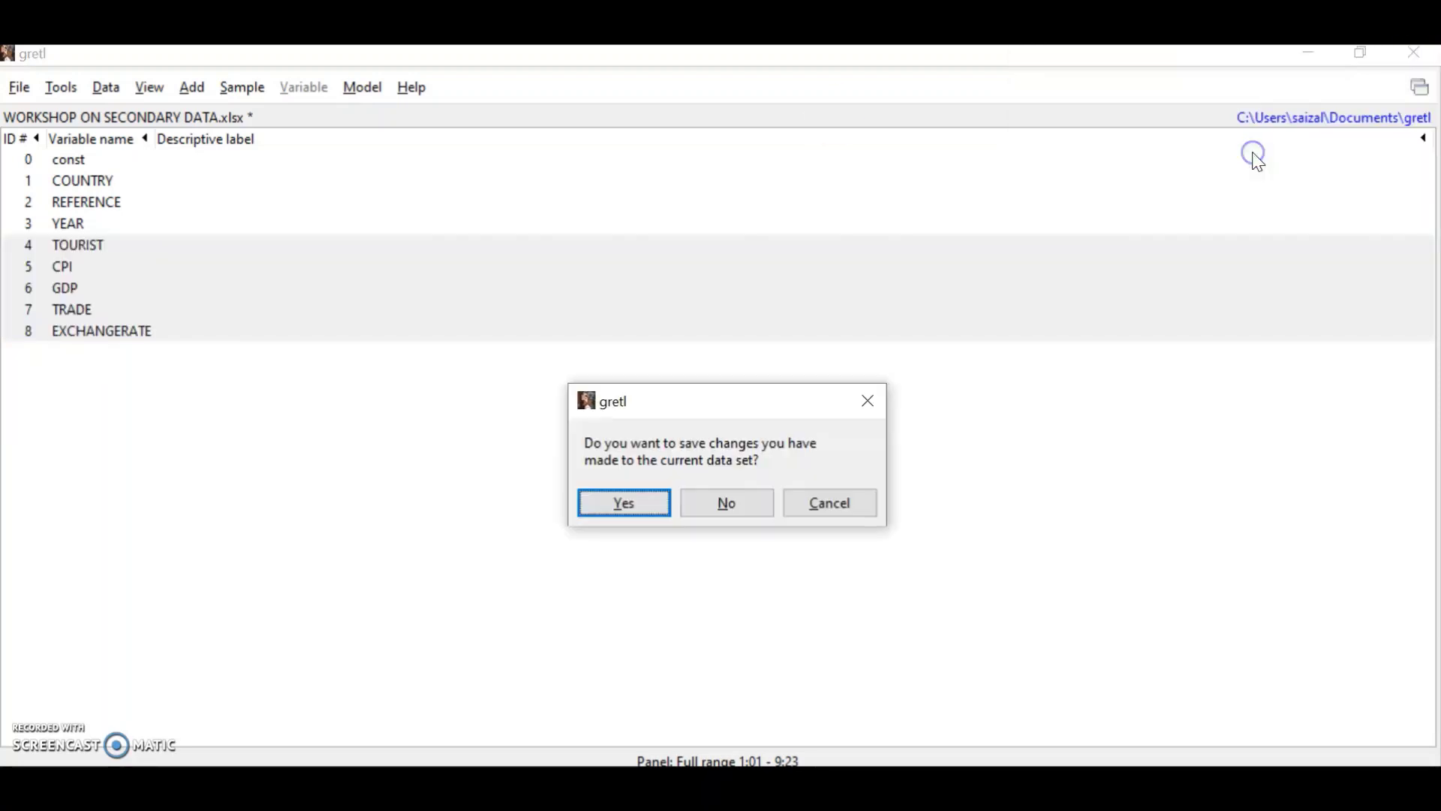
pyautogui.click(726, 501)
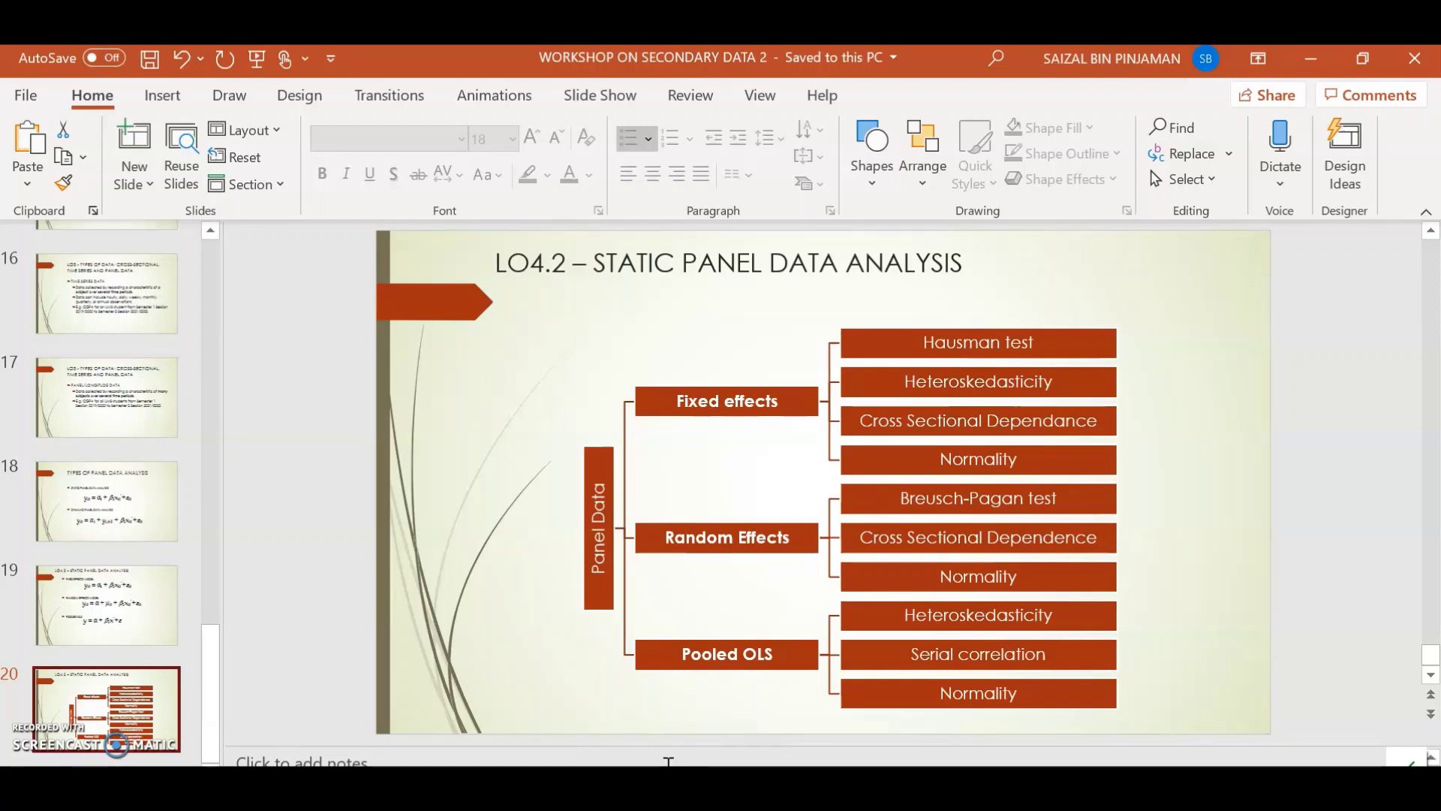
# Switch to the WORKSHOP ON SECONDARY DATA folder, launch gretl and position its window clear of the Excel file.
pyautogui.hotkey('alt', 'Tab')
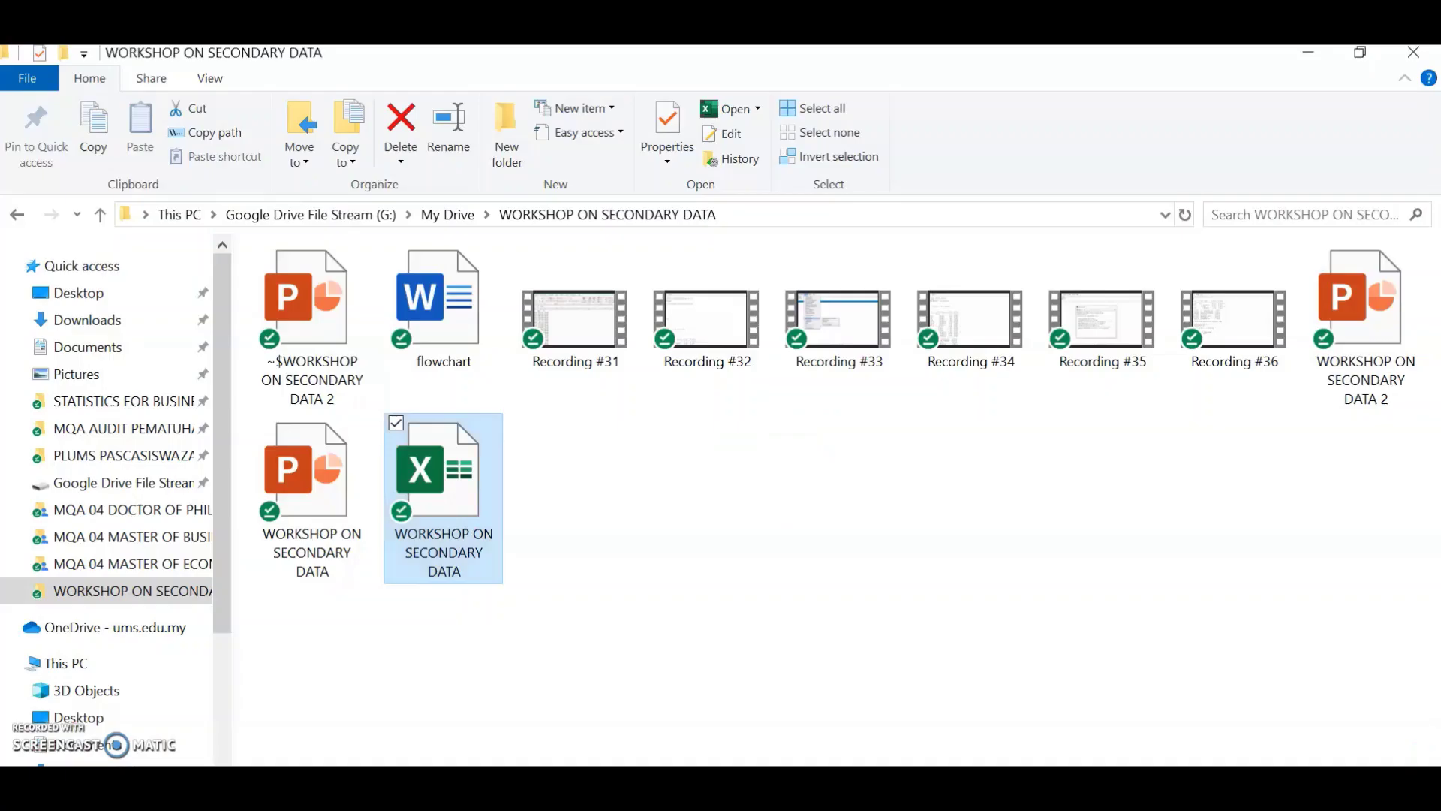
pyautogui.press('super+s')
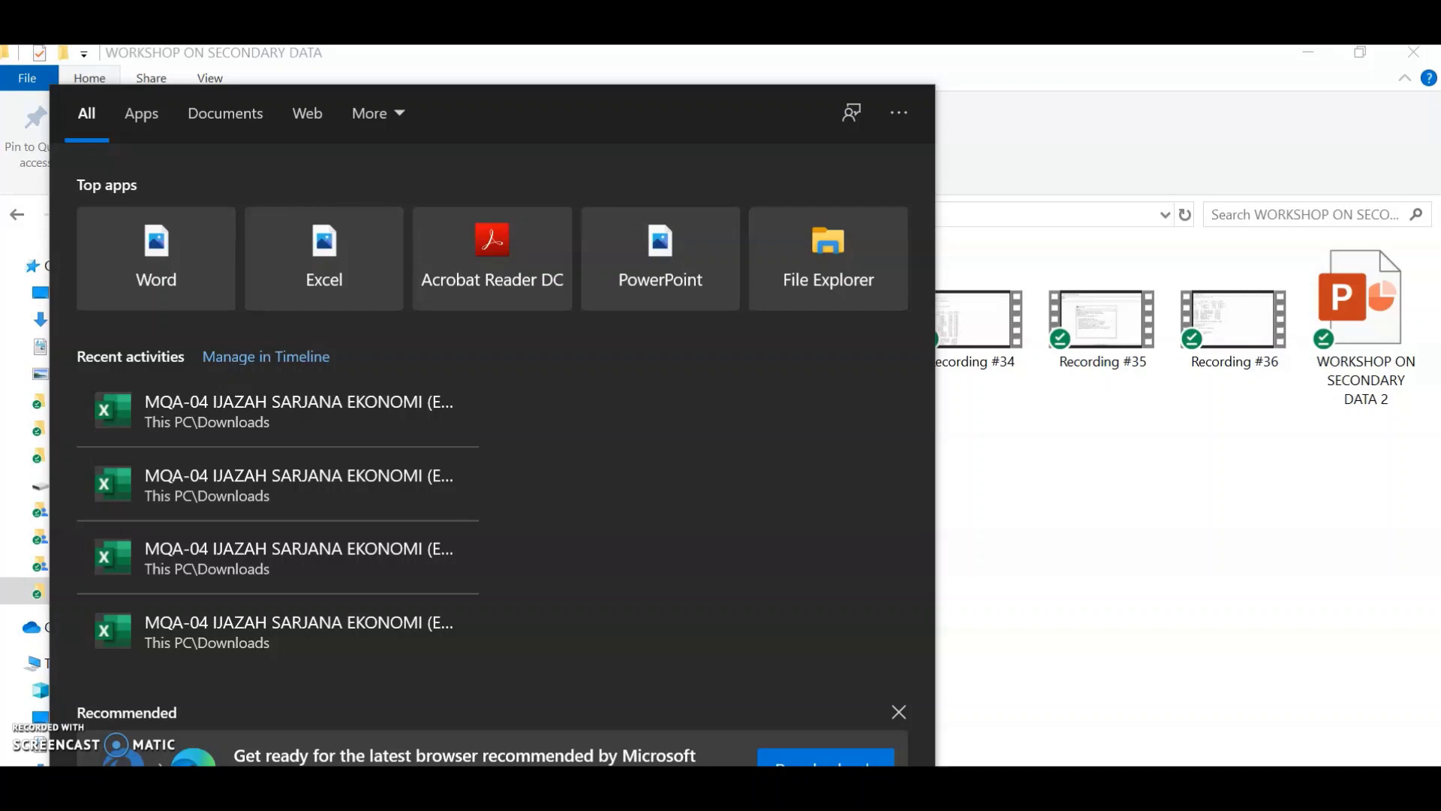
pyautogui.click(1063, 514)
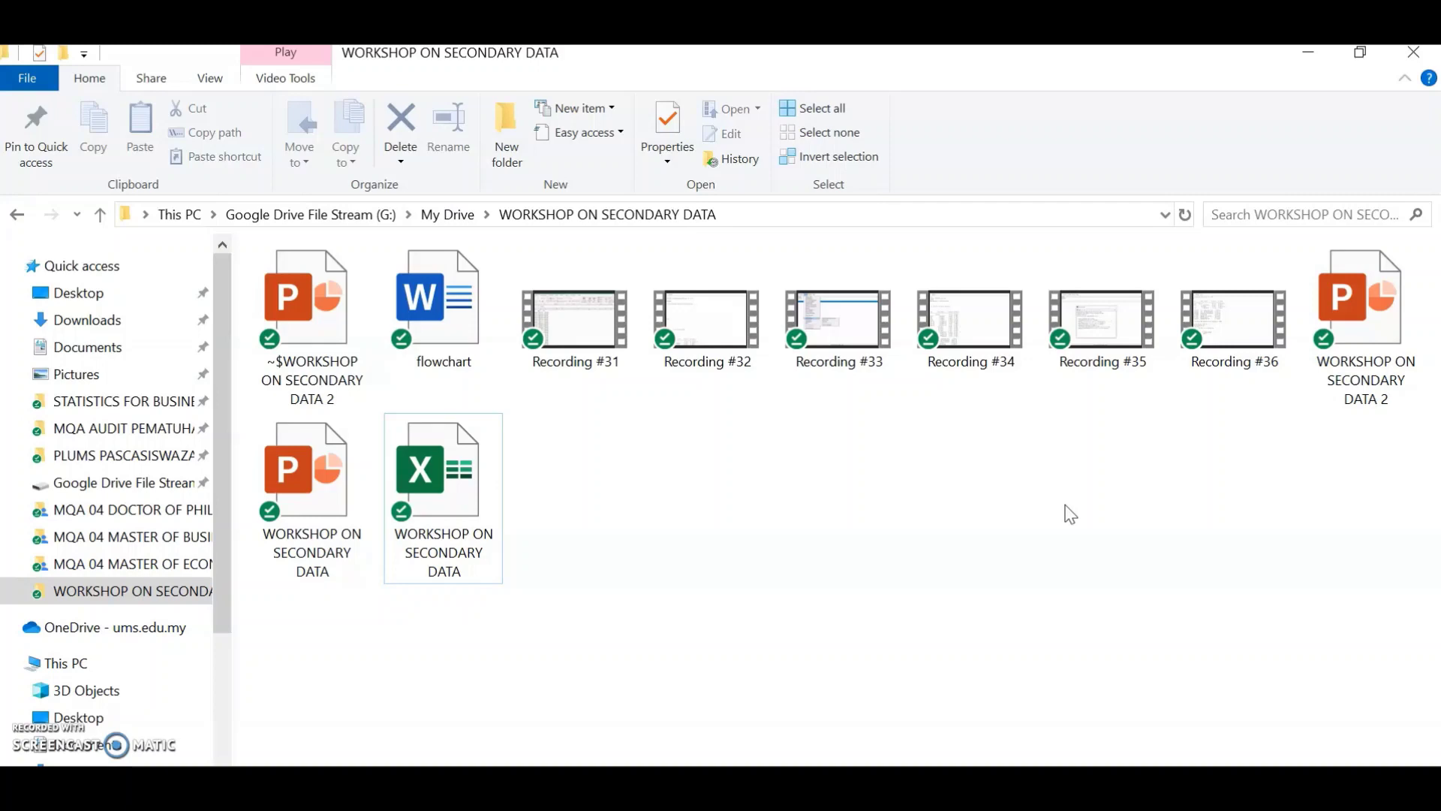
pyautogui.click(191, 785)
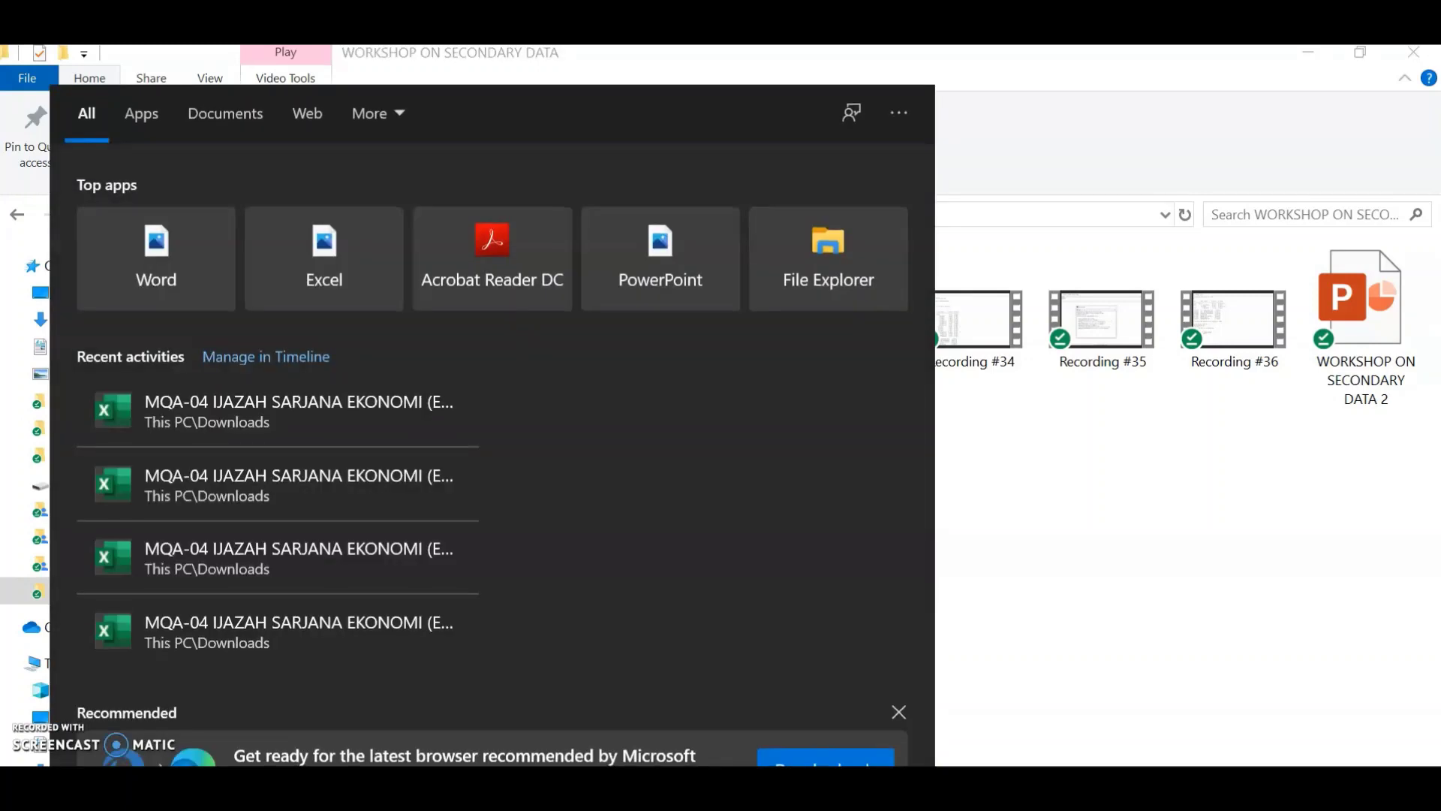
pyautogui.write('s')
pyautogui.press('BackSpace')
pyautogui.write('gretl')
pyautogui.click(225, 232)
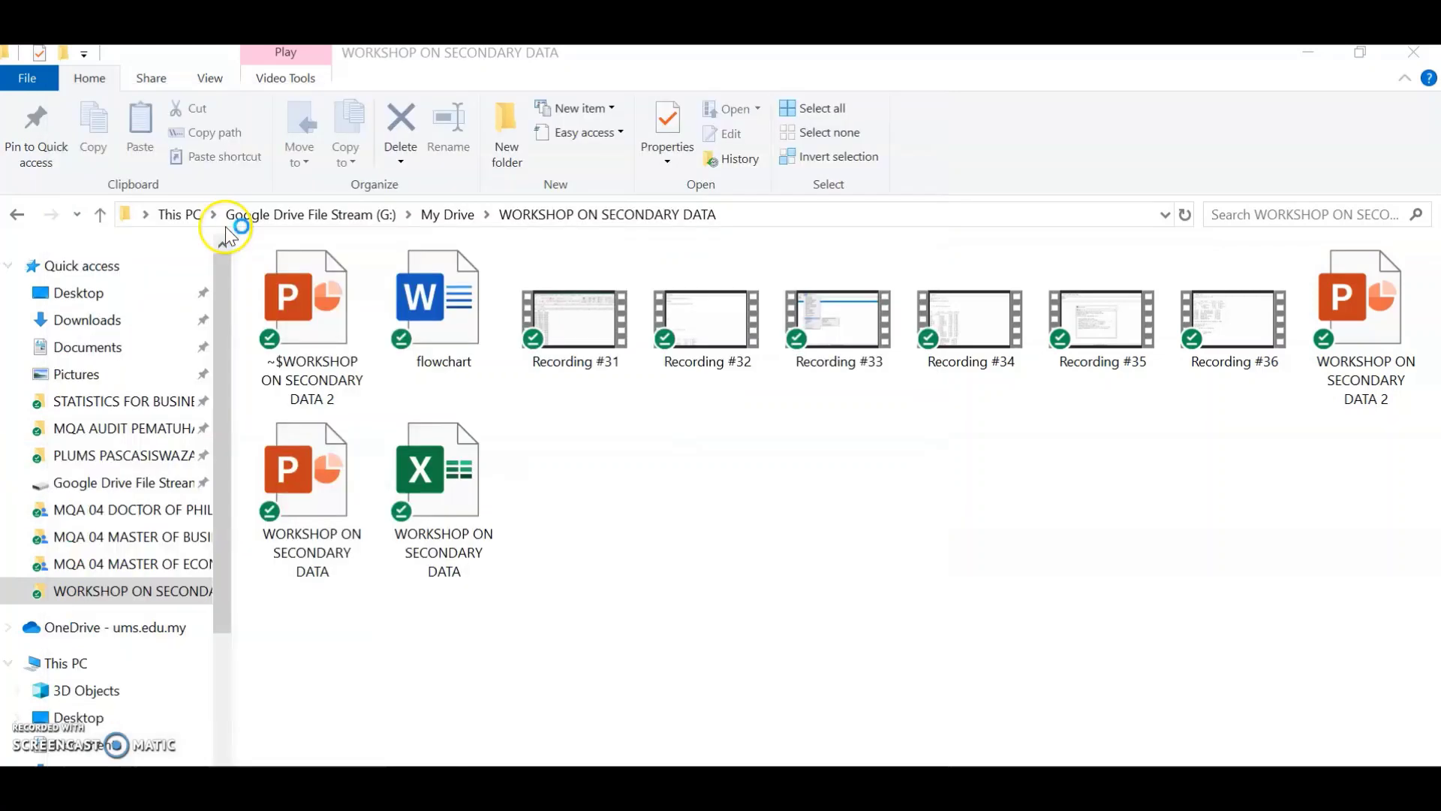
pyautogui.moveTo(829, 220); pyautogui.dragTo(1041, 168)
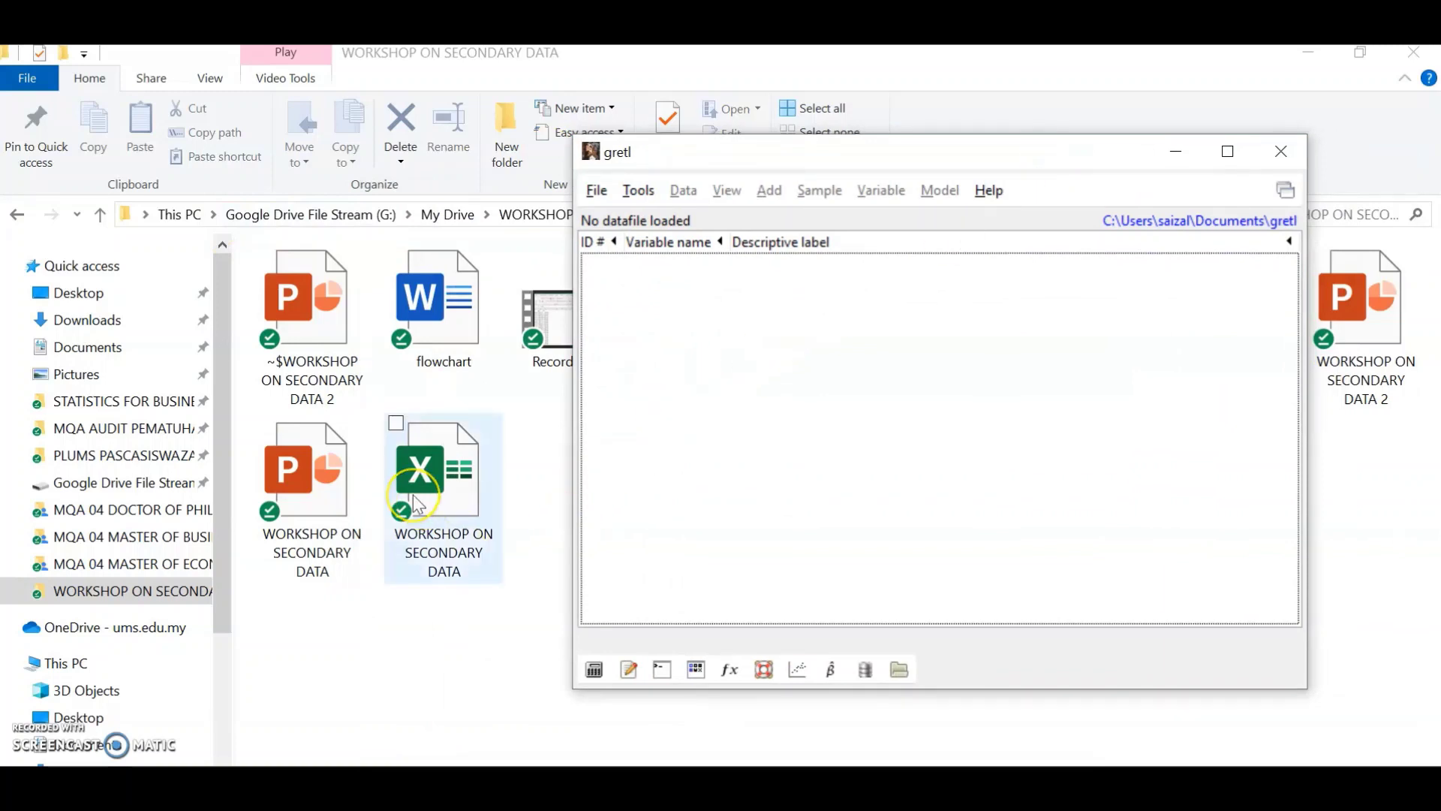
# Import the PANEL DATA sheet of the WORKSHOP ON SECONDARY DATA workbook into gretl, starting at column 1, row 1.
pyautogui.moveTo(418, 504); pyautogui.dragTo(851, 365)
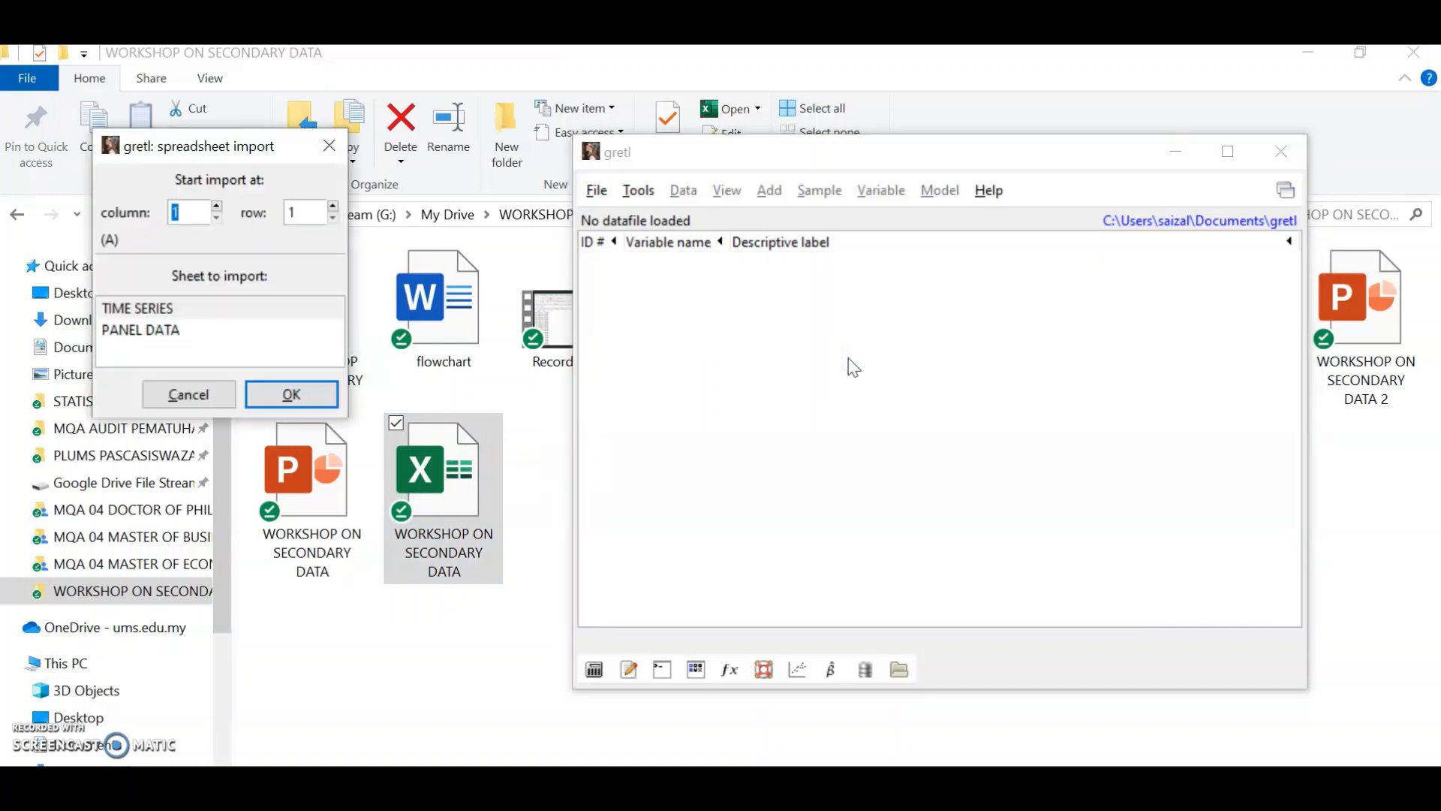
pyautogui.click(138, 331)
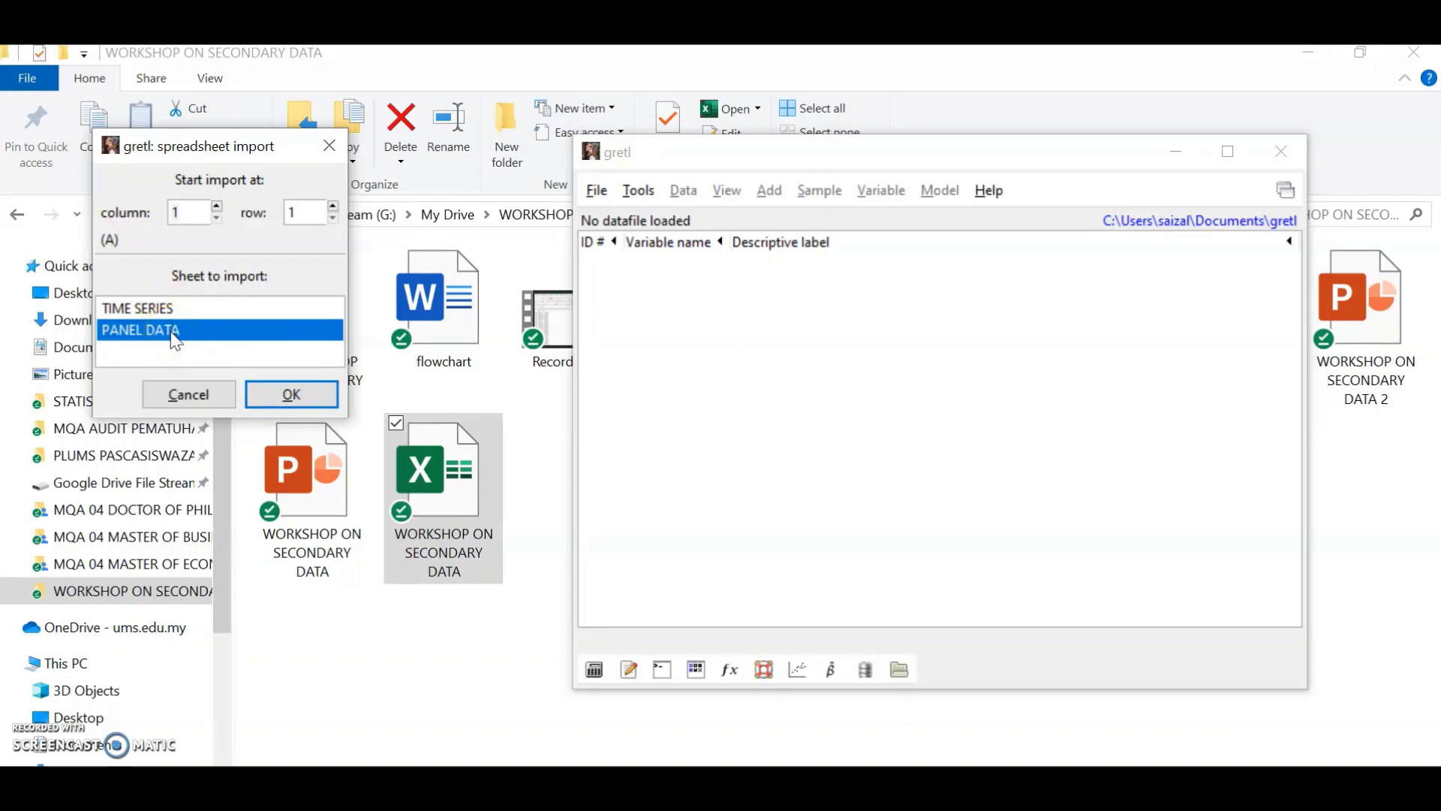
pyautogui.click(274, 398)
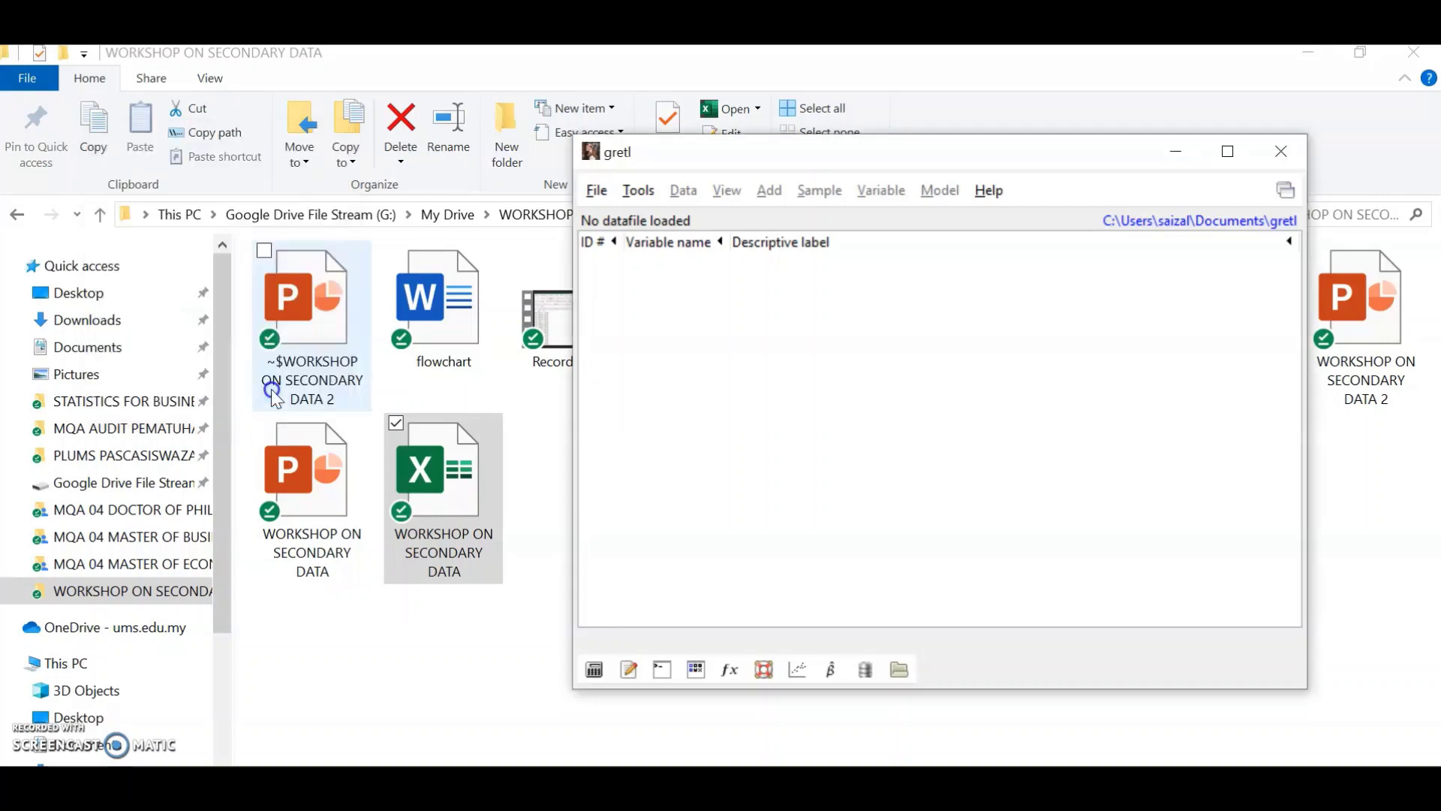
pyautogui.click(205, 219)
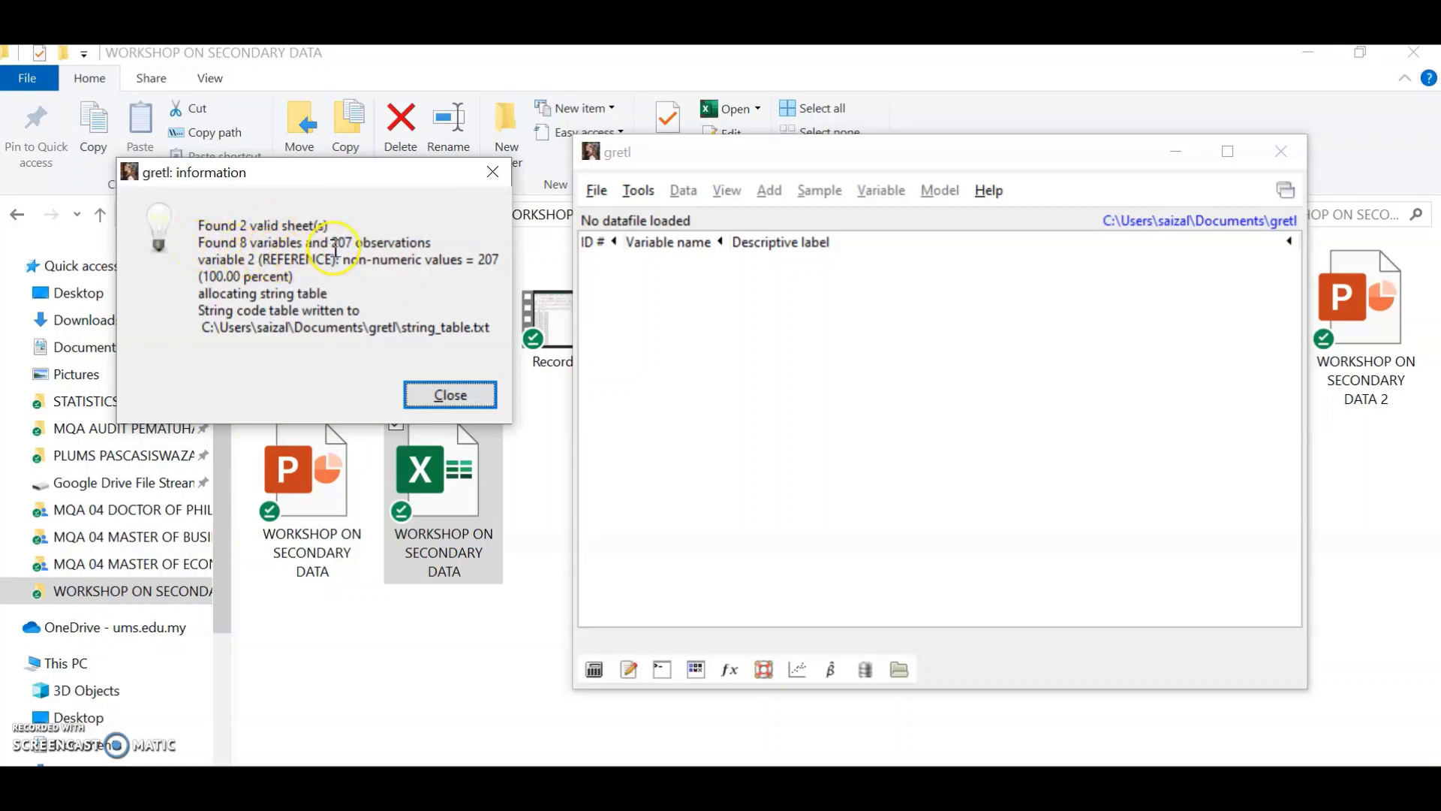
pyautogui.click(420, 391)
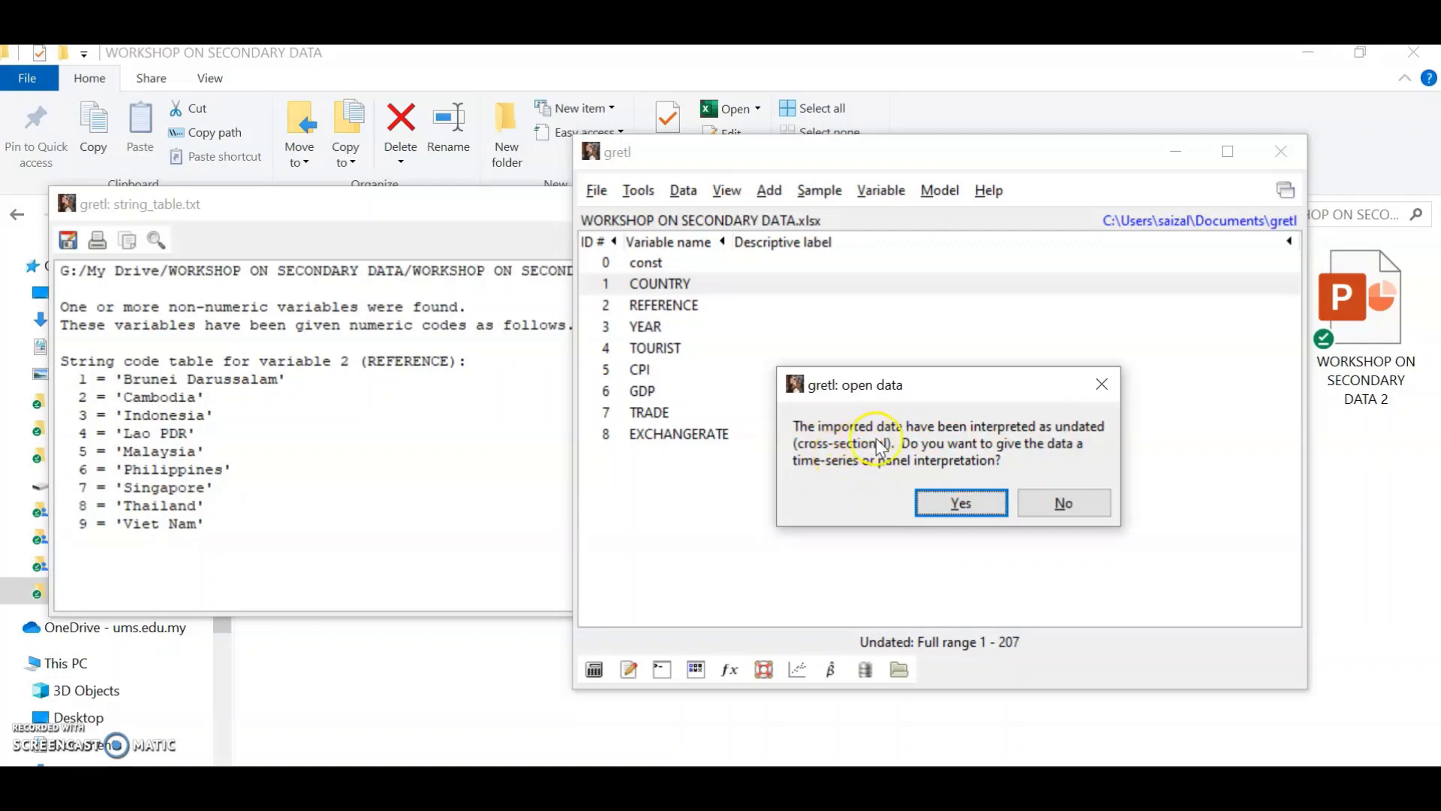
# Give the imported data a panel structure organized by index variables.
pyautogui.click(942, 507)
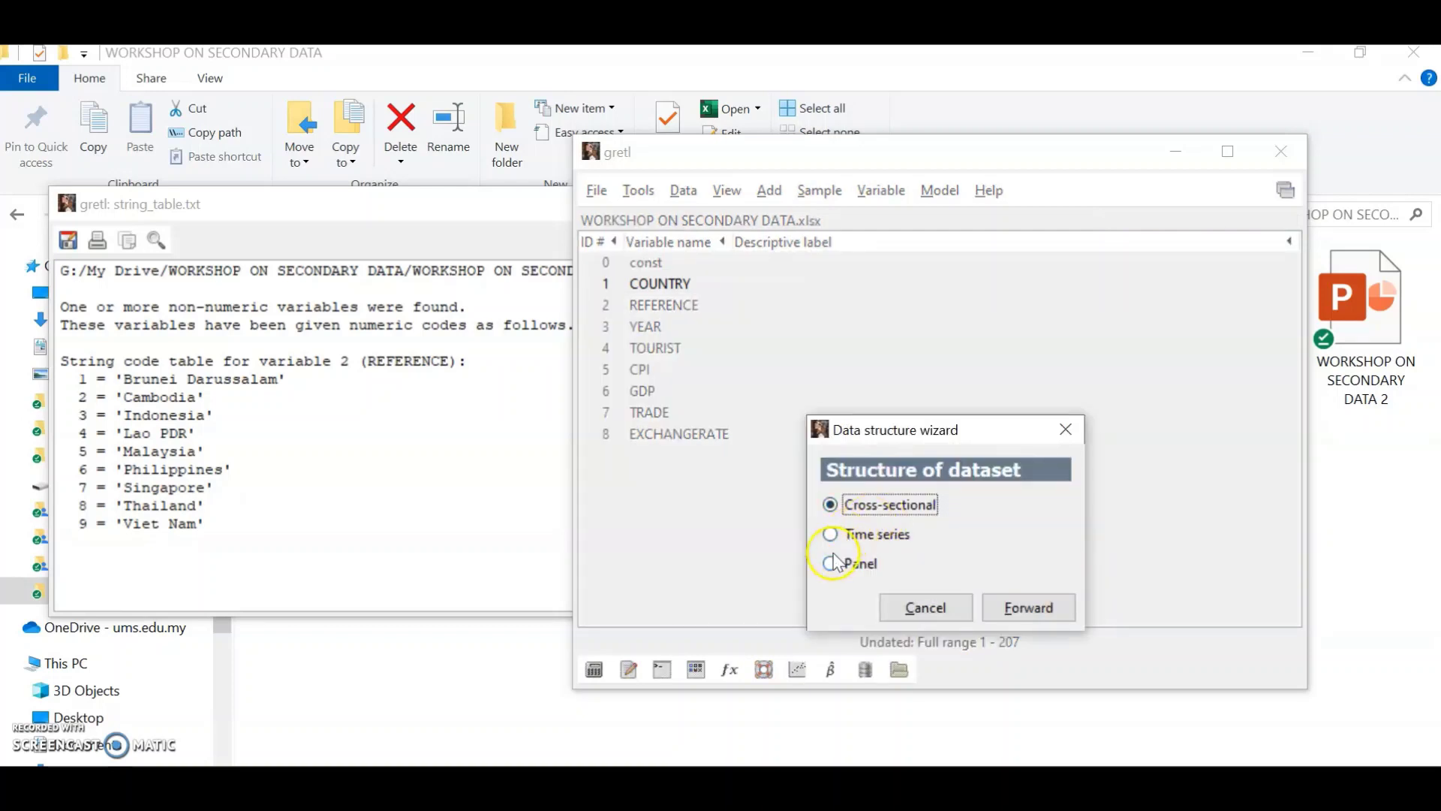
pyautogui.click(831, 564)
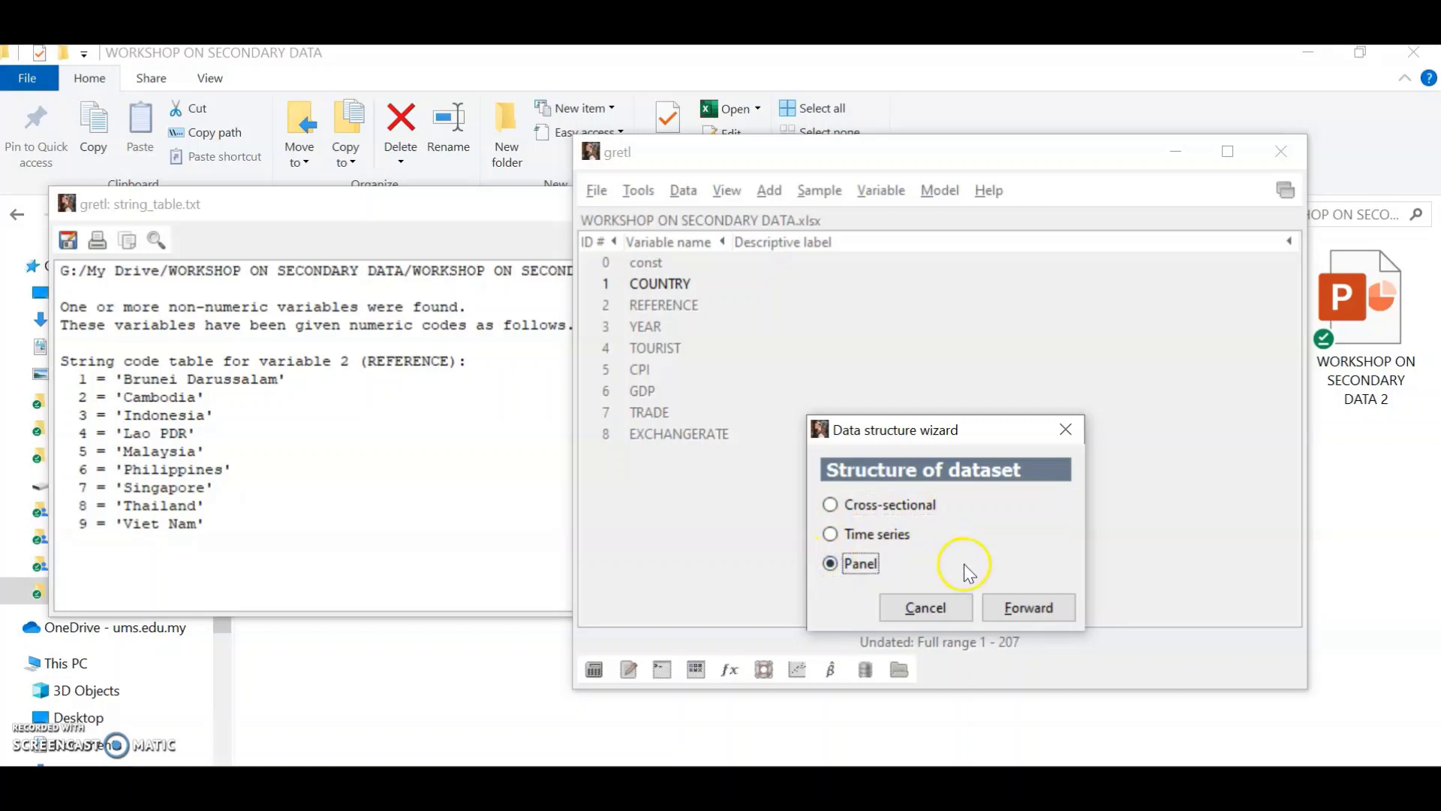
pyautogui.click(1026, 610)
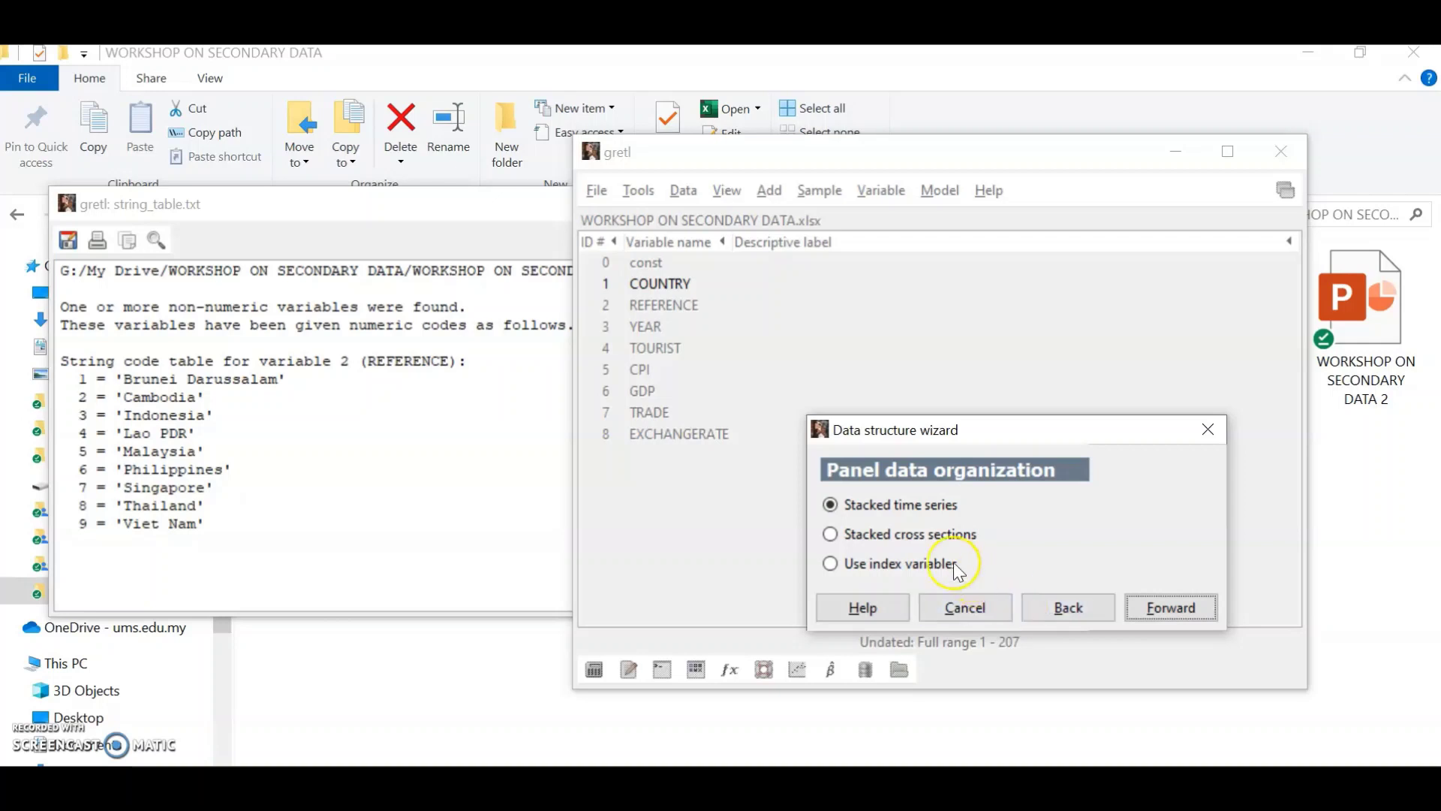
pyautogui.click(832, 564)
pyautogui.moveTo(999, 431); pyautogui.dragTo(939, 339)
pyautogui.click(818, 471)
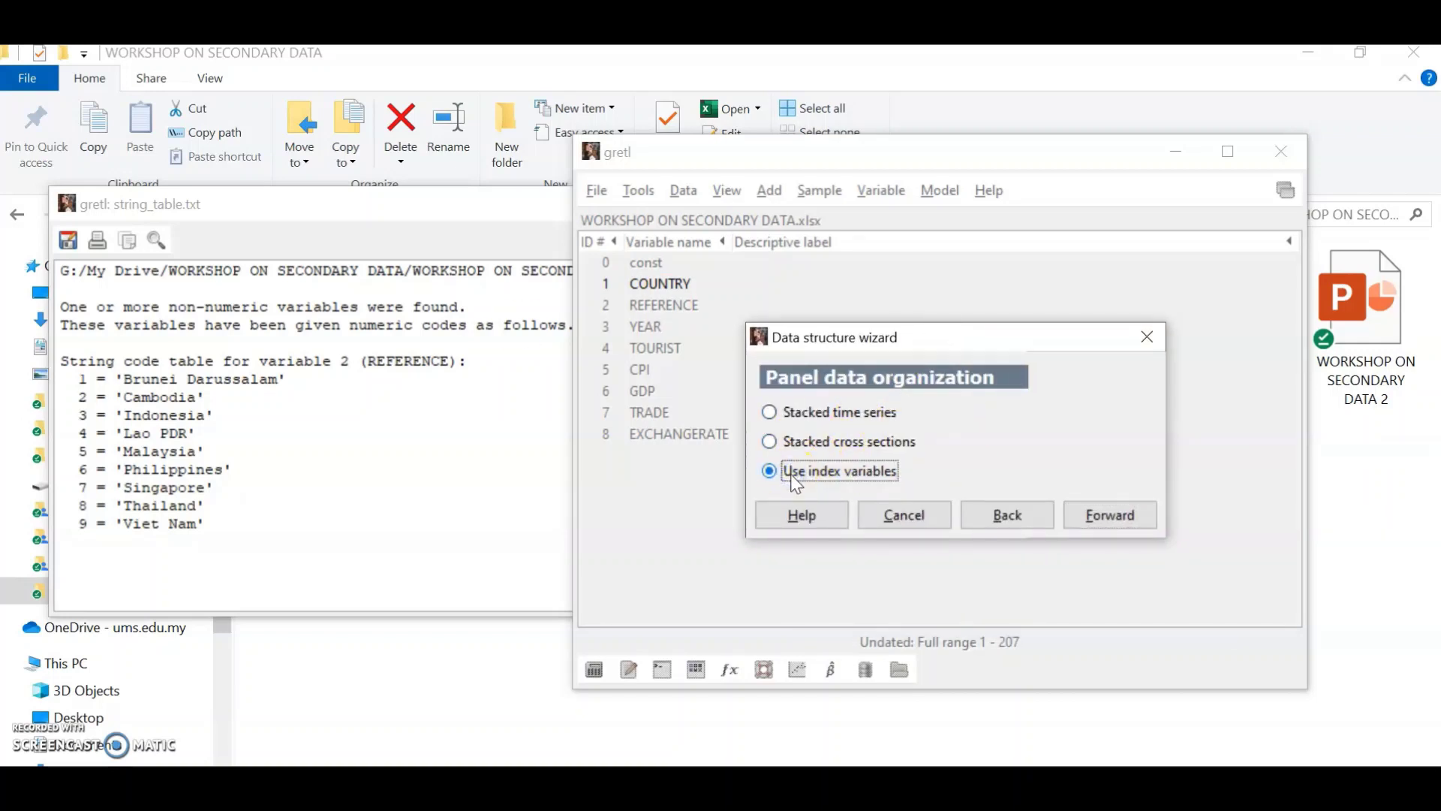
pyautogui.click(1111, 518)
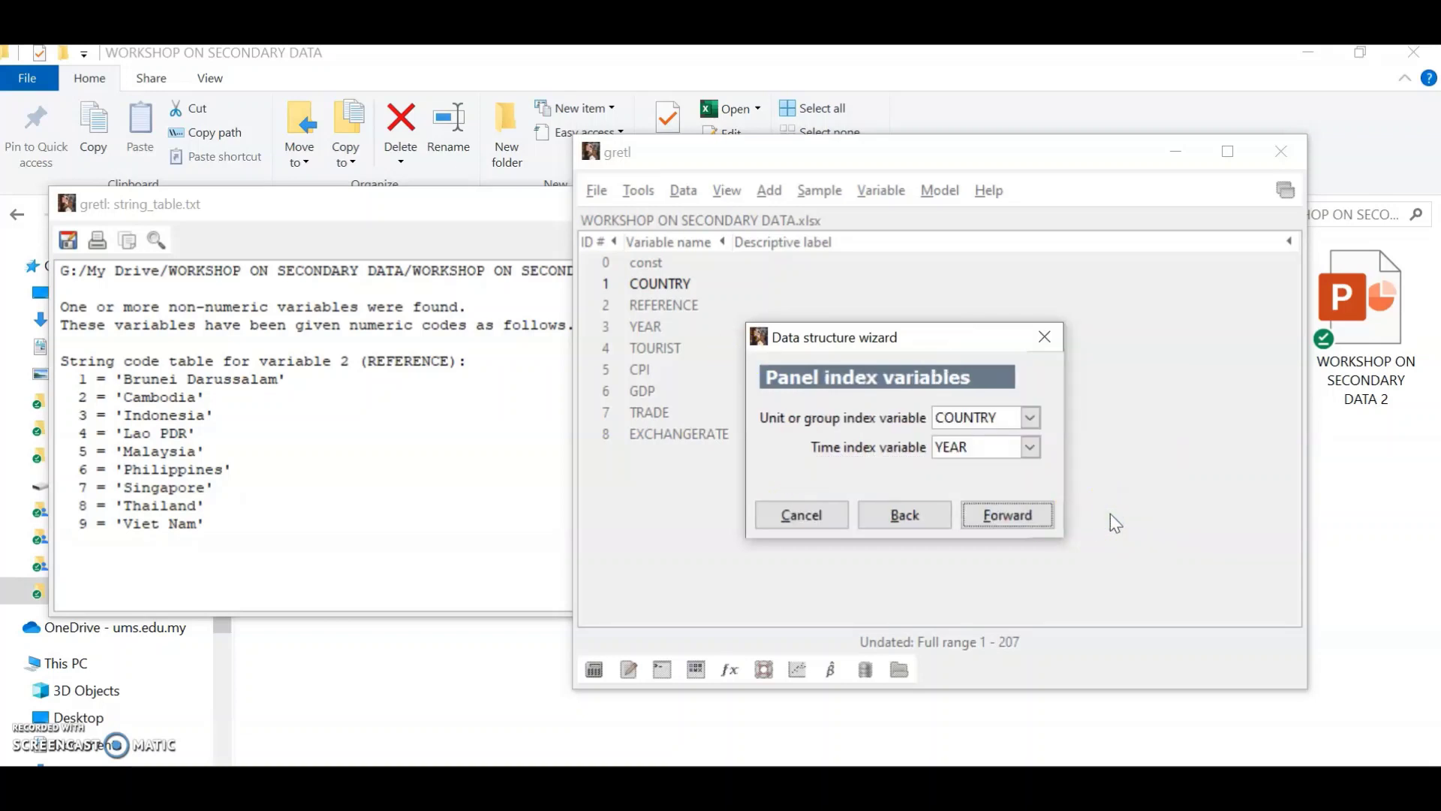
# Keep COUNTRY as the unit index variable and YEAR as the time index variable, and apply the panel structure.
pyautogui.click(1033, 419)
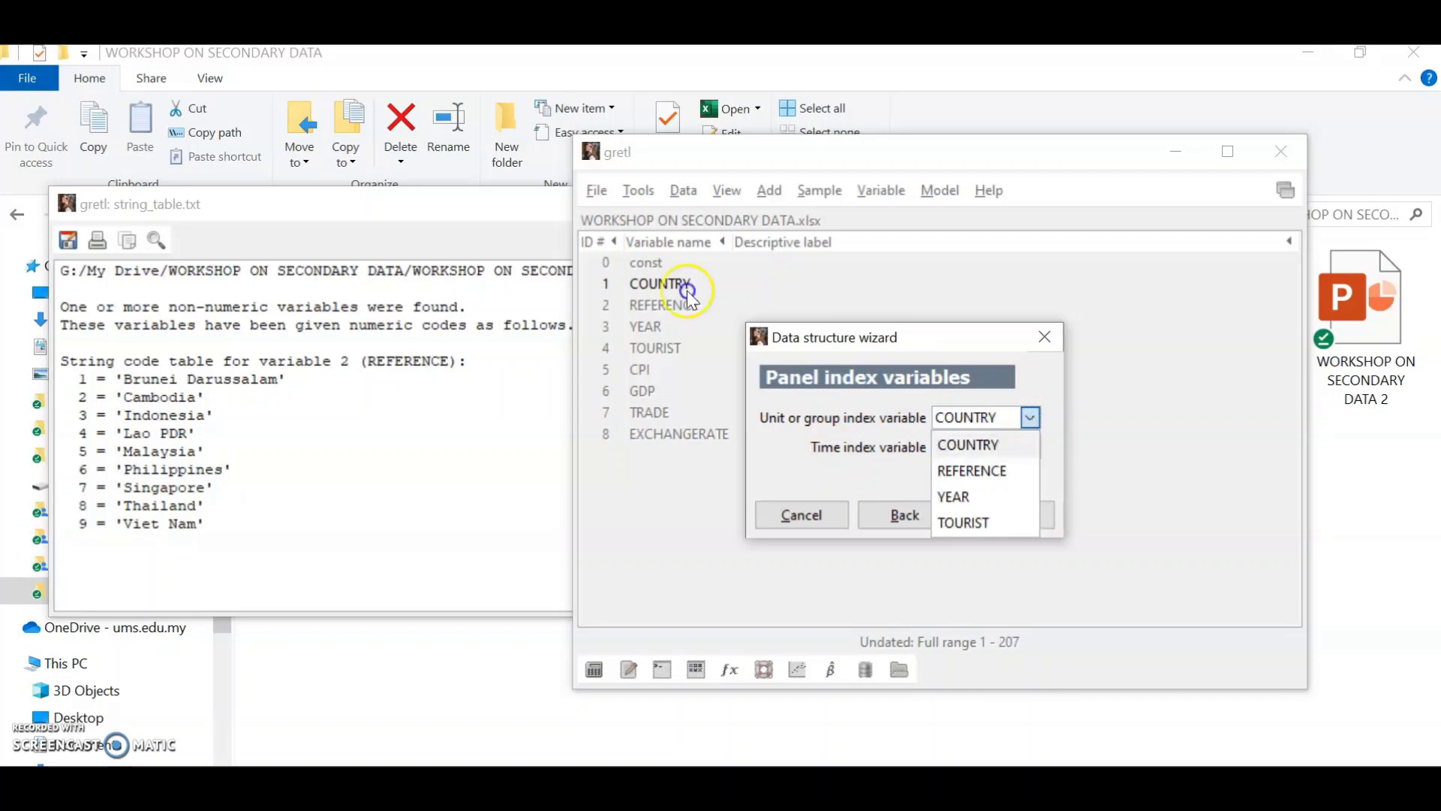
pyautogui.click(1033, 418)
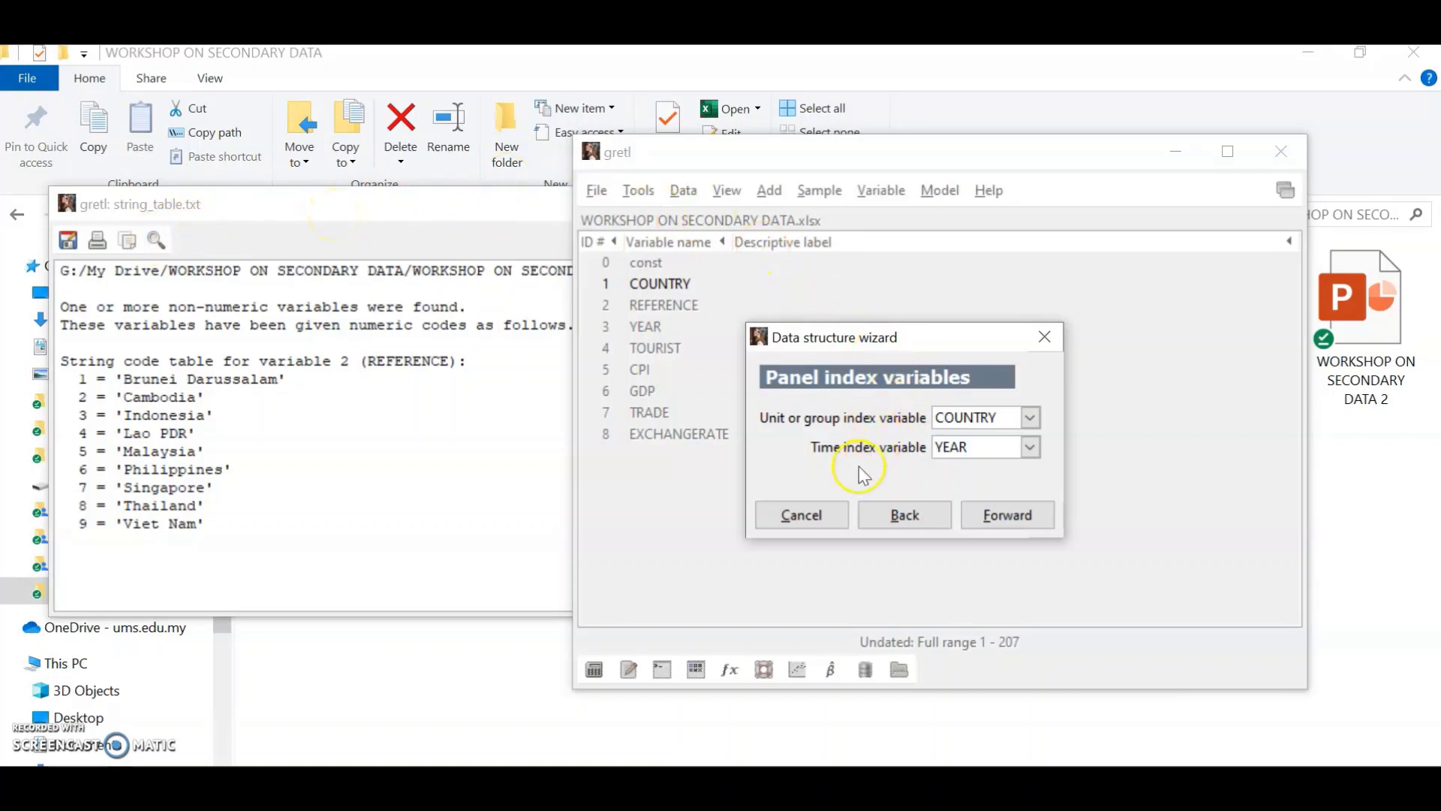
pyautogui.click(1028, 448)
pyautogui.click(1029, 448)
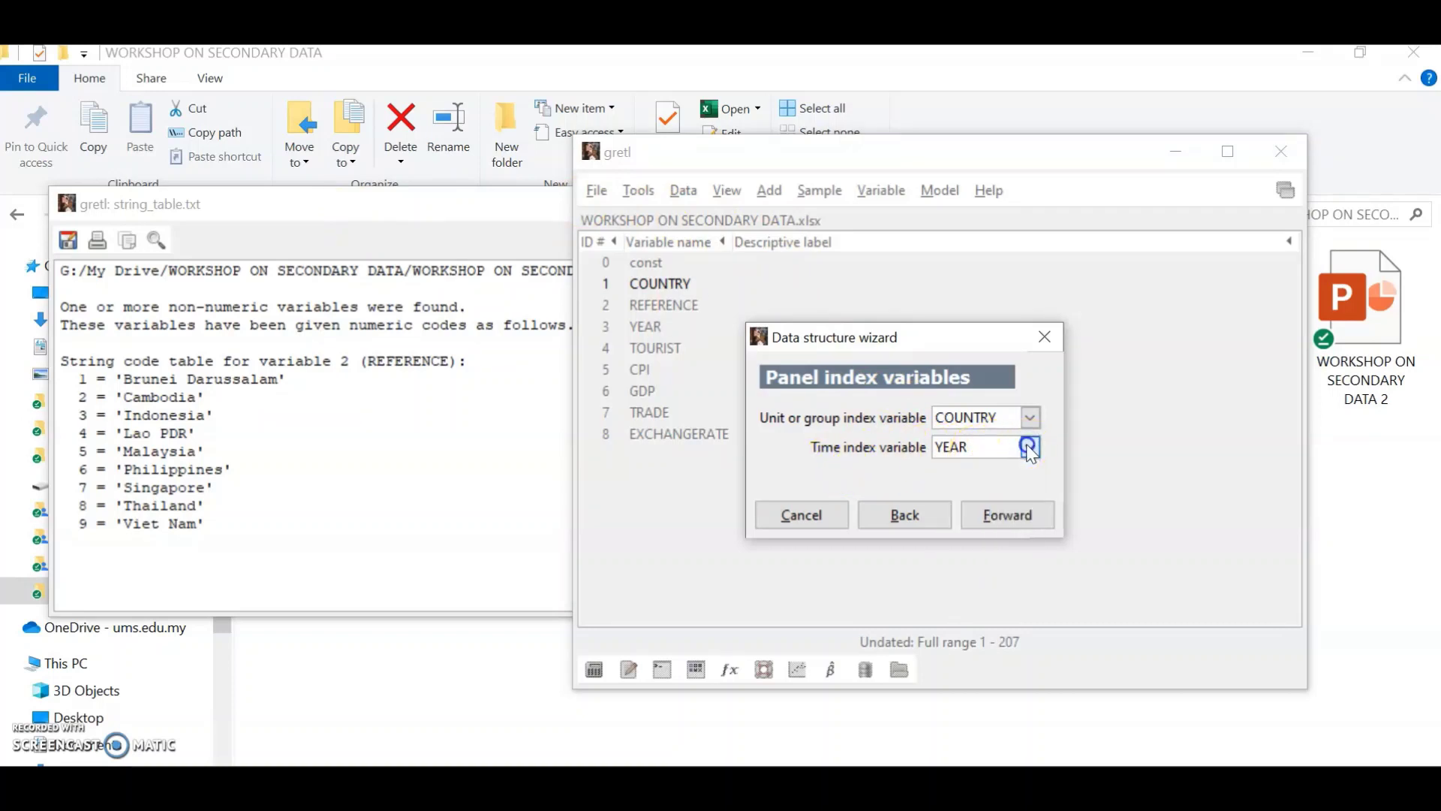
pyautogui.click(1009, 516)
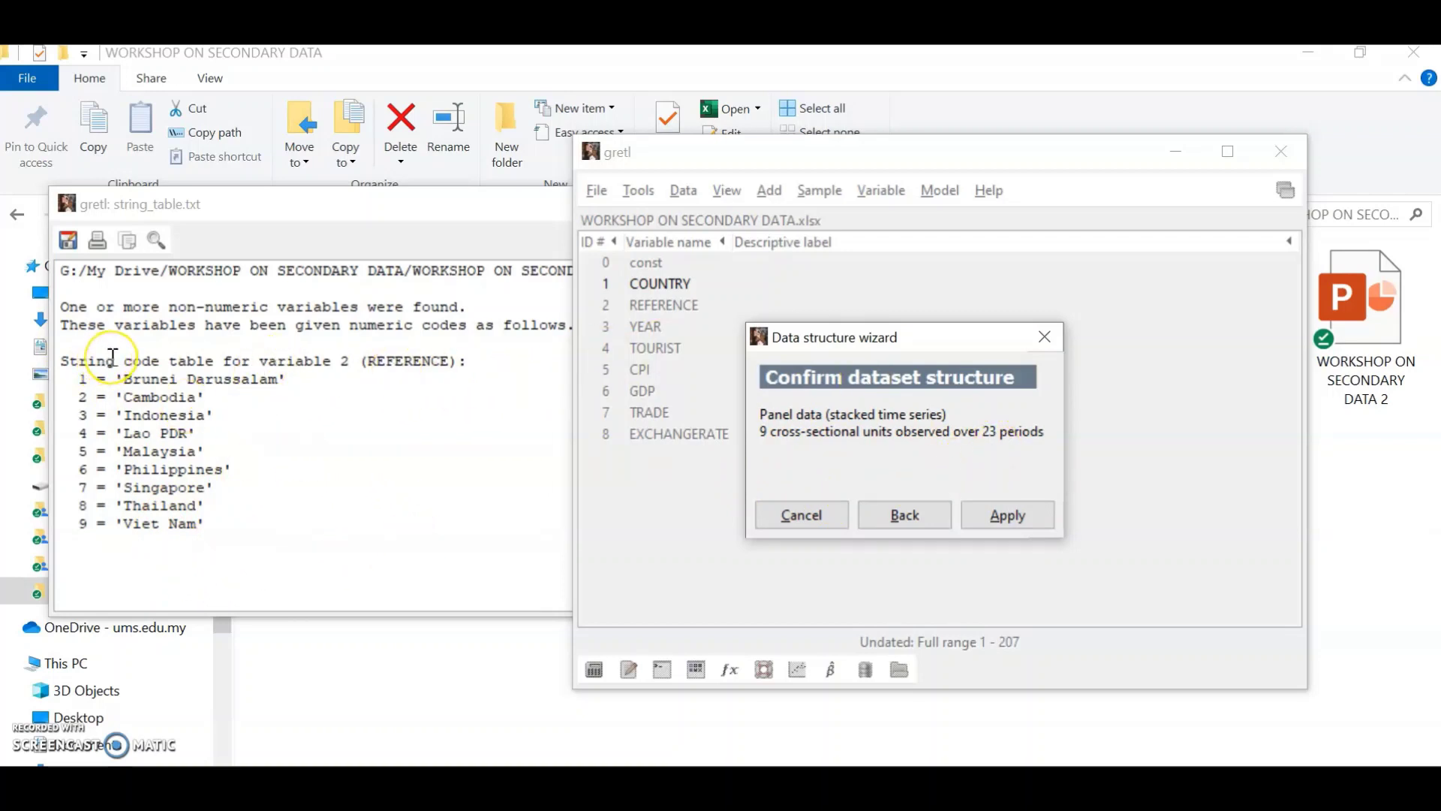
pyautogui.click(1006, 518)
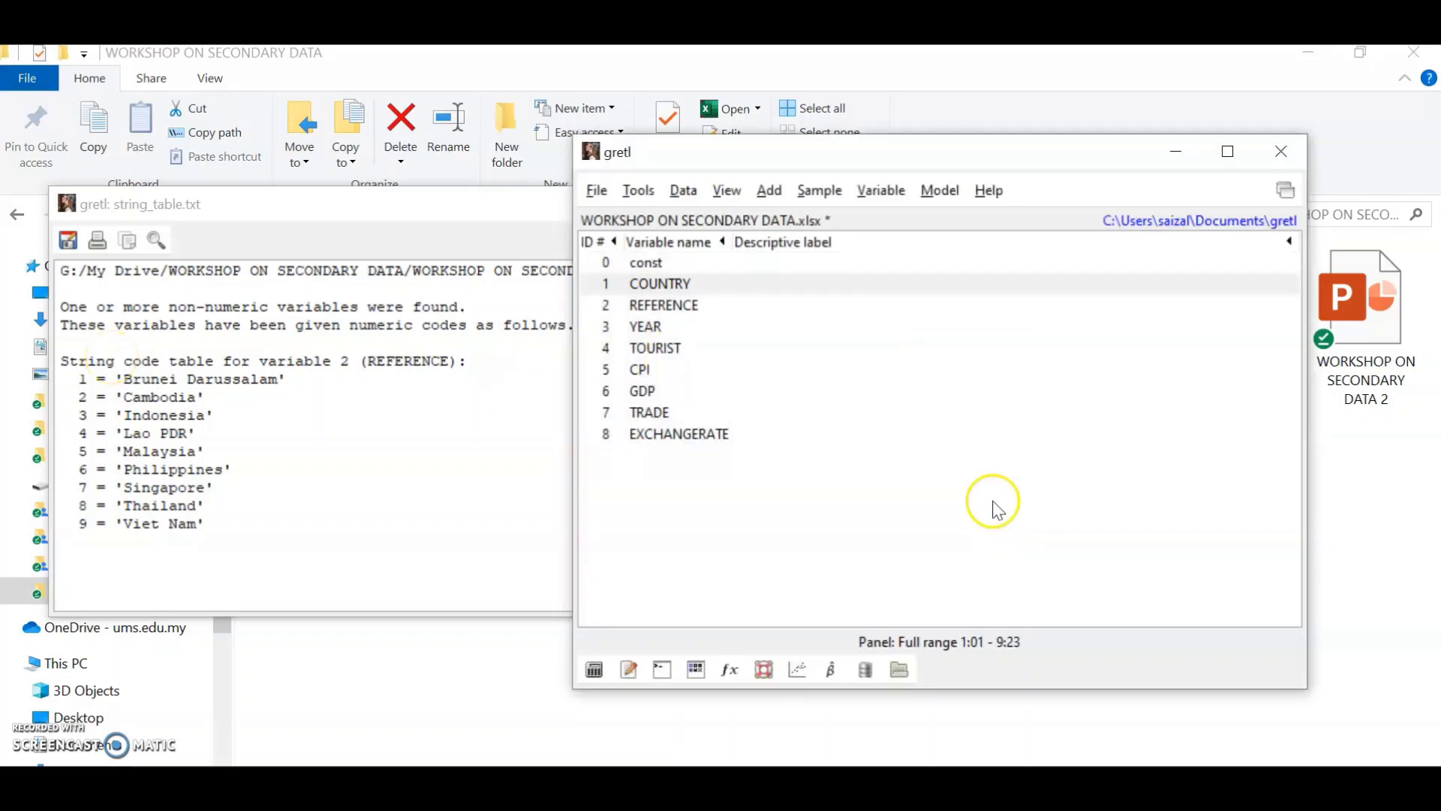
# Close the string code table window and maximize the main gretl window.
pyautogui.click(393, 201)
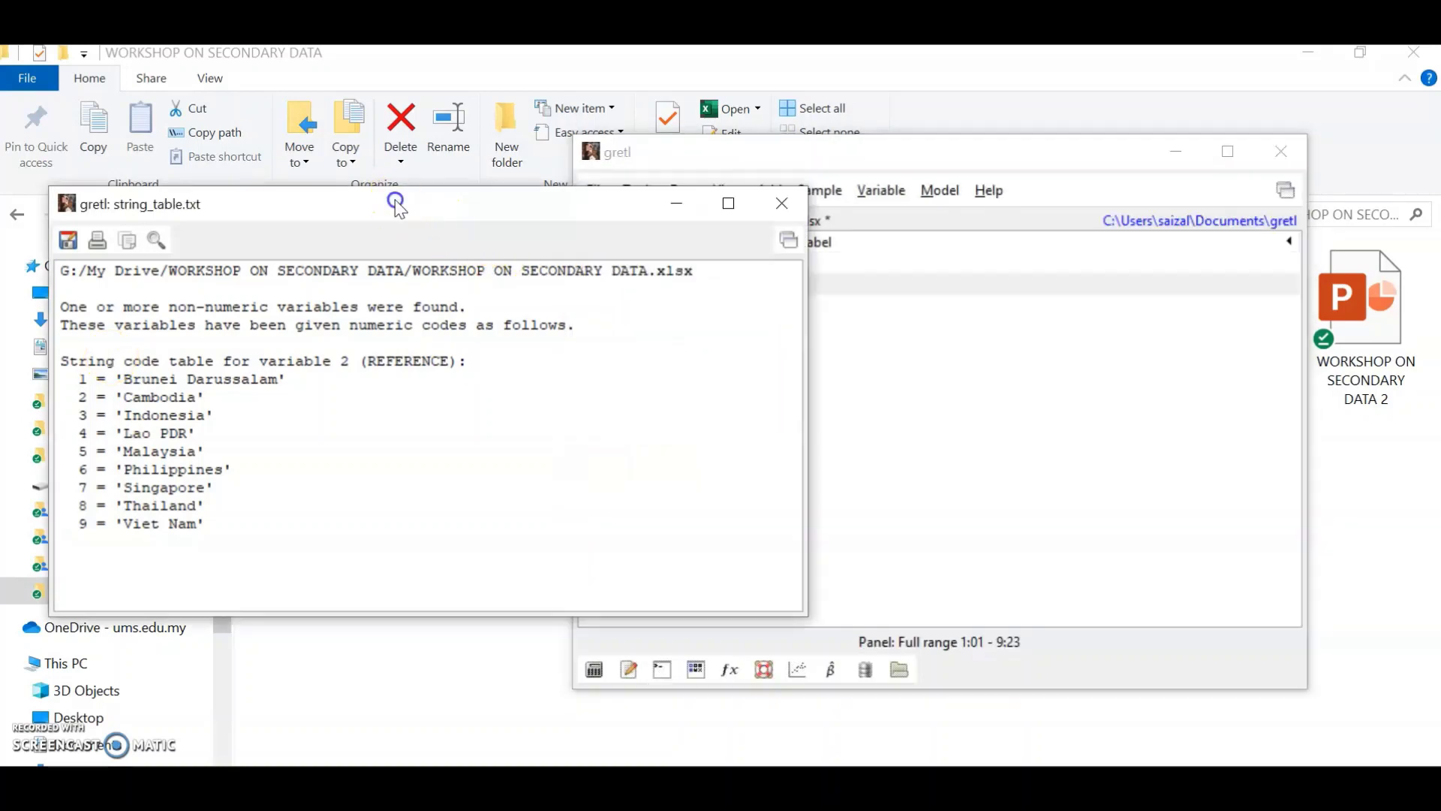
pyautogui.click(800, 216)
pyautogui.click(1228, 151)
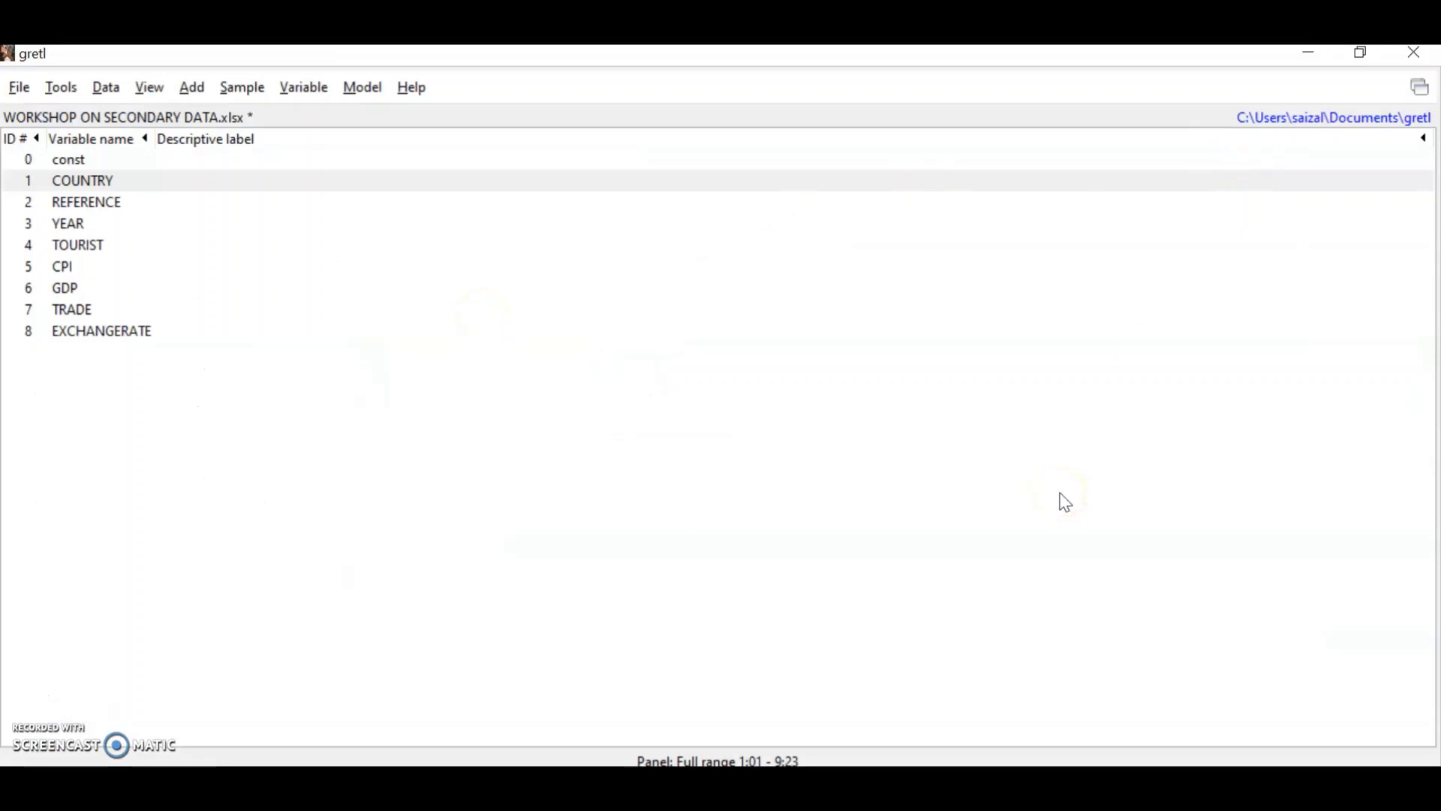
# Examine the COUNTRY series values and go through the CPI, GDP, TRADE and EXCHANGERATE variables in the variable list.
pyautogui.doubleClick(100, 181)
pyautogui.scroll(-1, 180, 286)
pyautogui.scroll(-20, 179, 286)
pyautogui.click(282, 57)
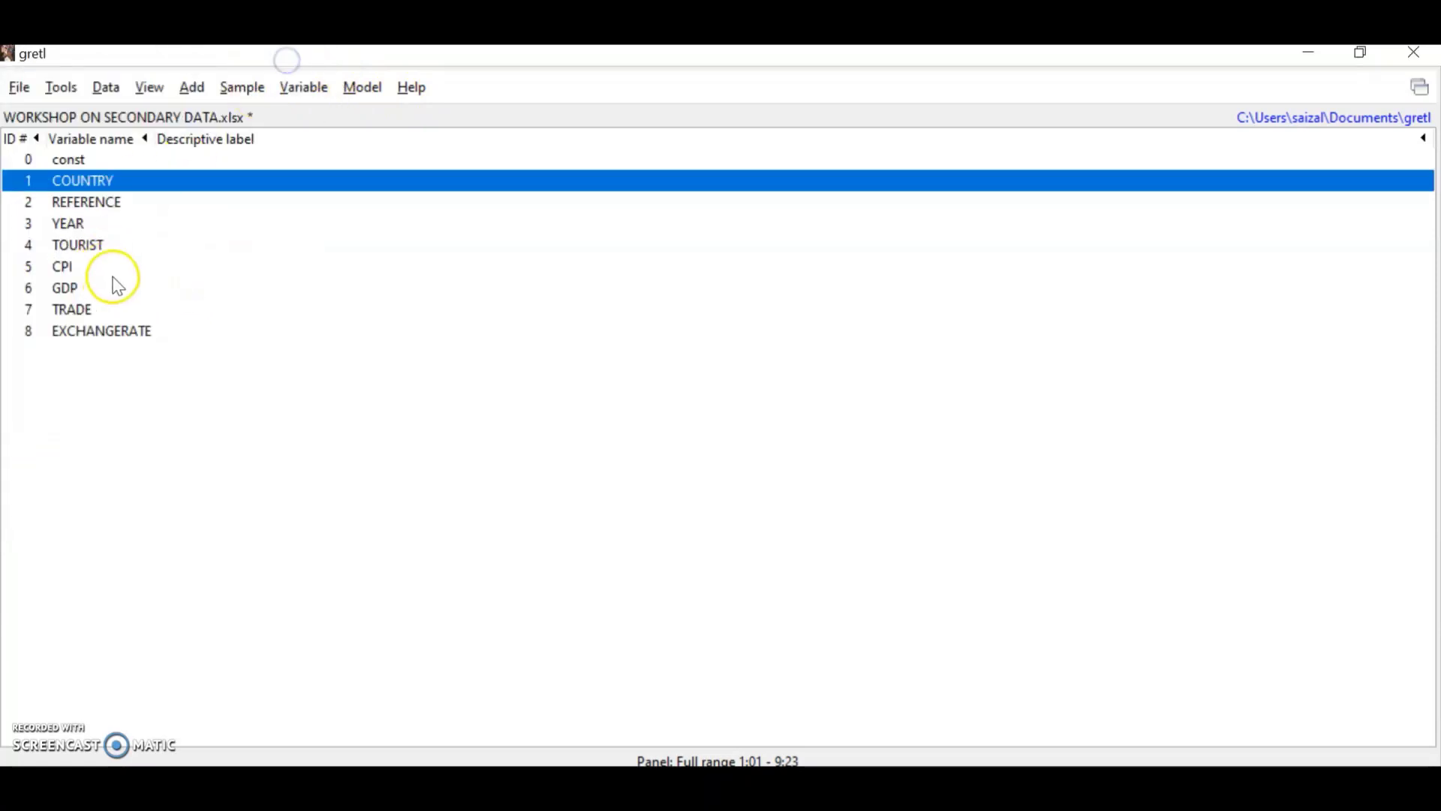
pyautogui.click(114, 274)
pyautogui.click(102, 290)
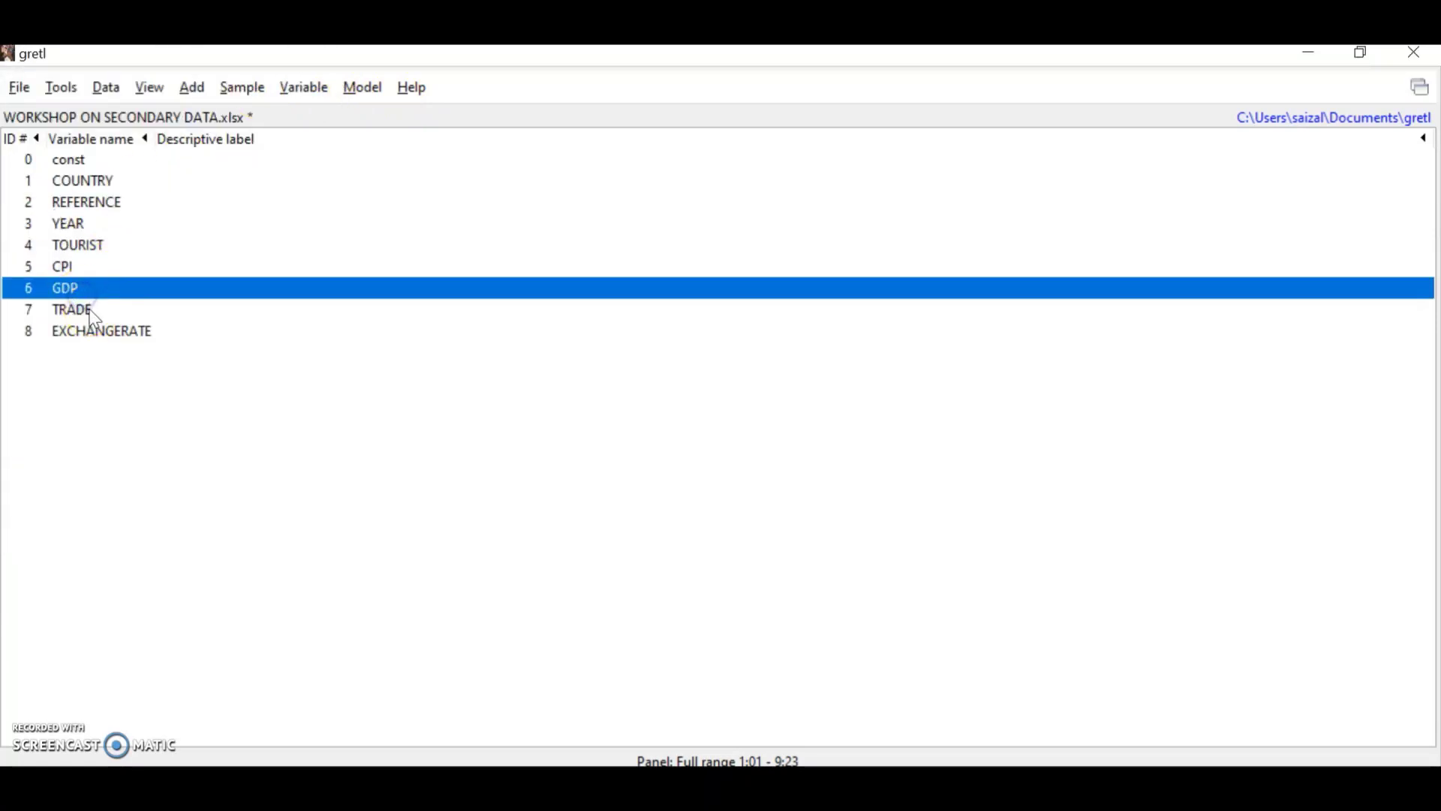
pyautogui.click(90, 310)
pyautogui.click(107, 338)
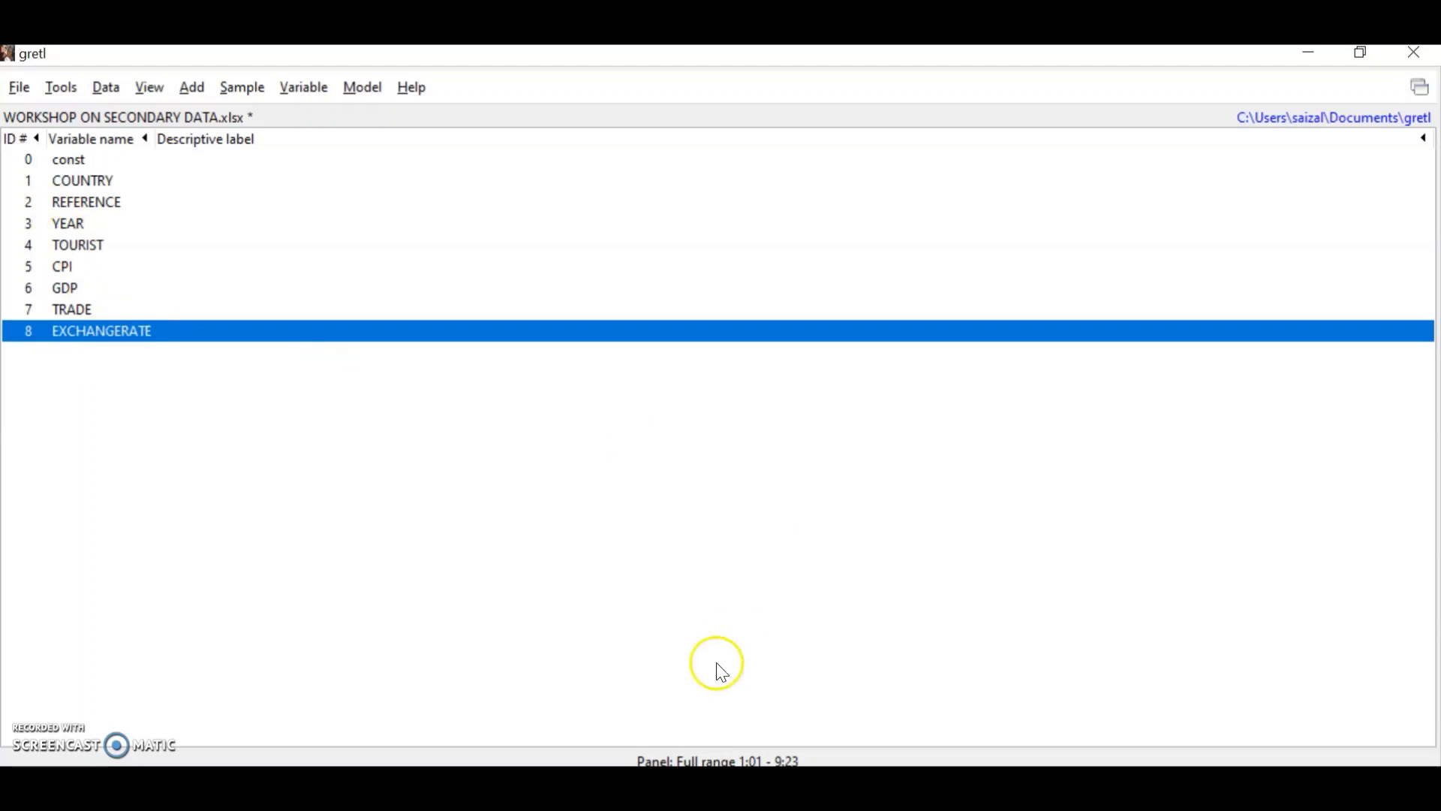
# Open the WORKSHOP ON SECONDARY DATA workbook in Excel and review the PANEL DATA columns from COUNTRY to EXCHANGE RATE.
pyautogui.hotkey('alt', 'Tab')
pyautogui.doubleClick(461, 446)
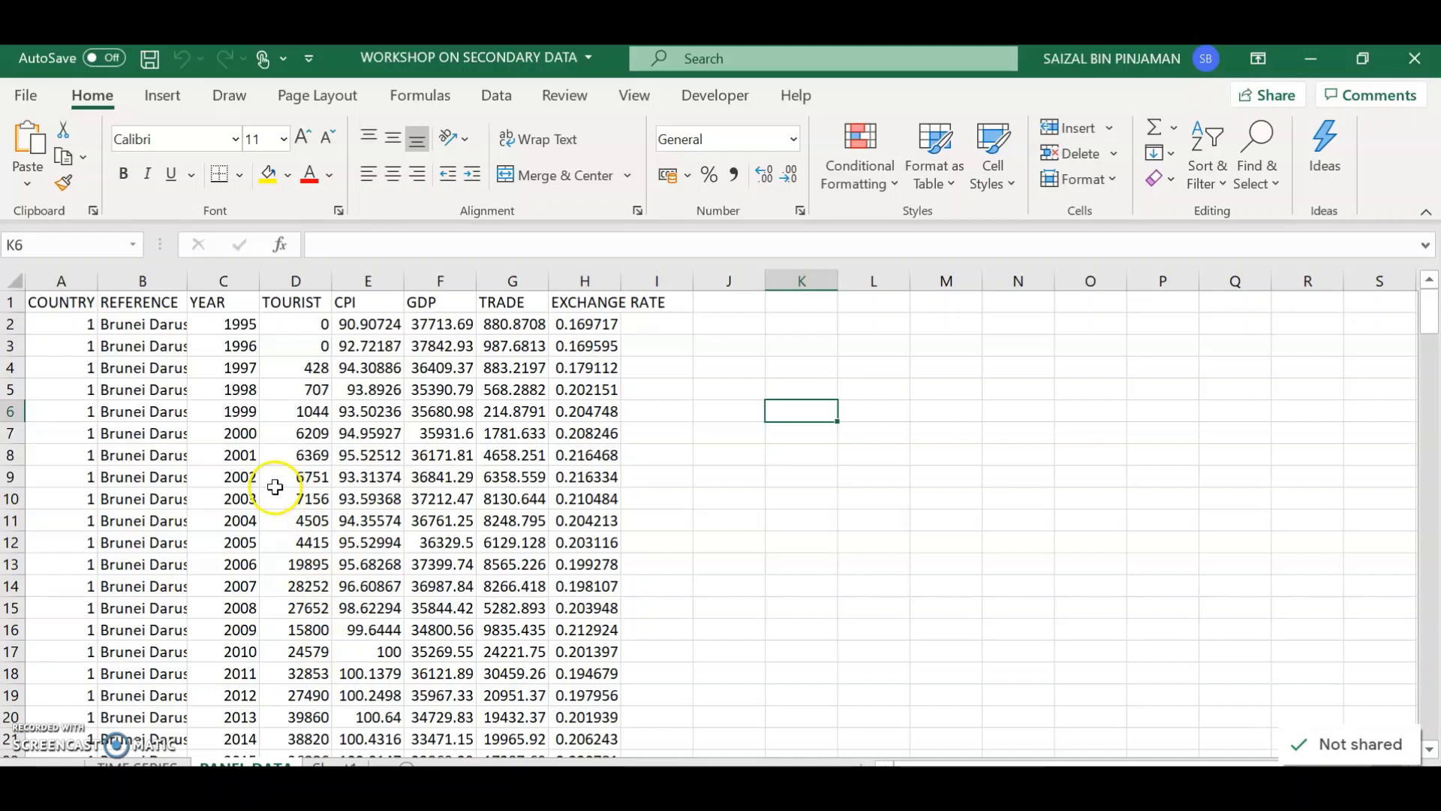
pyautogui.click(882, 545)
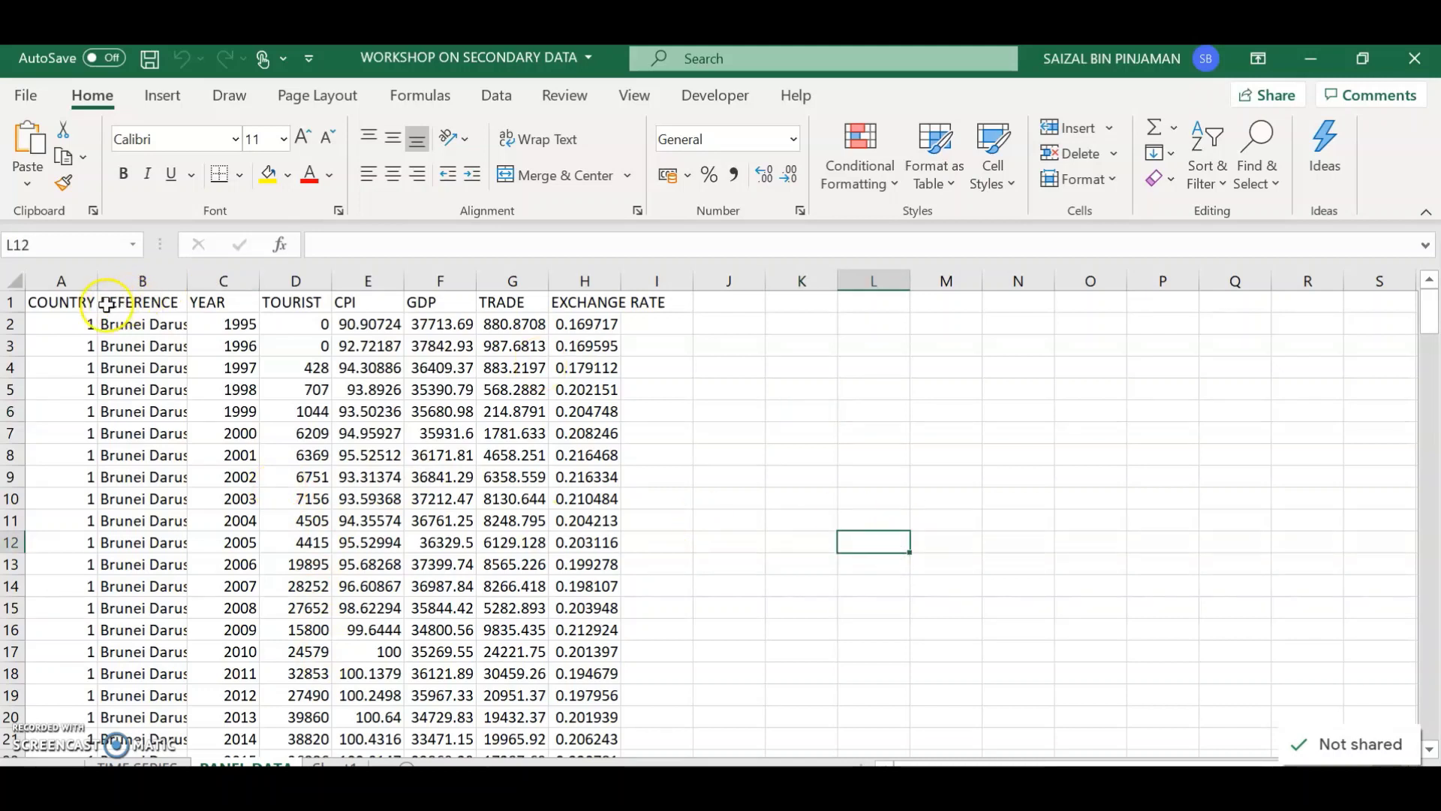
pyautogui.moveTo(61, 309); pyautogui.dragTo(586, 499)
pyautogui.click(875, 564)
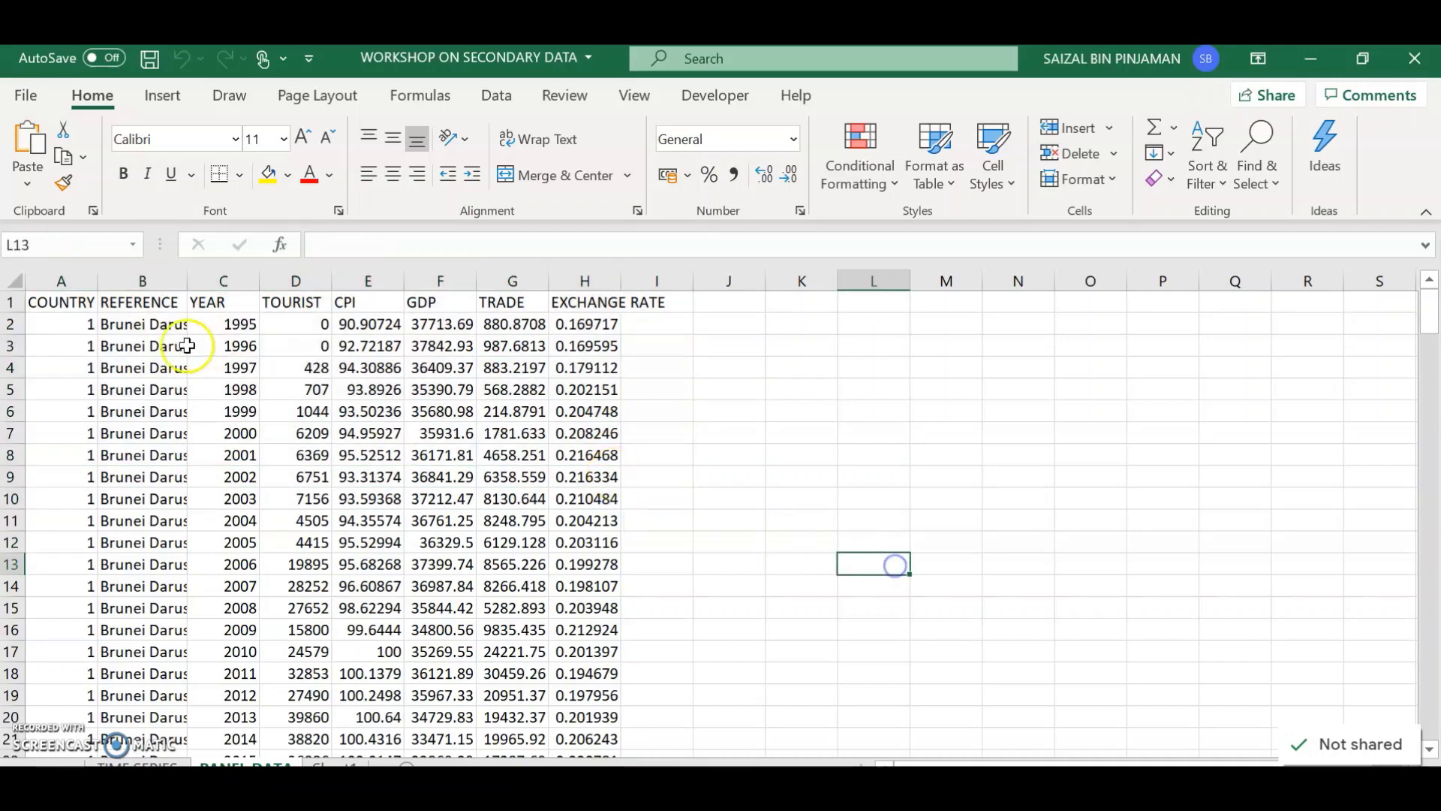
# Review the country names in the REFERENCE column and widen that column so they fit.
pyautogui.moveTo(155, 325); pyautogui.dragTo(179, 646)
pyautogui.scroll(2, 172, 525)
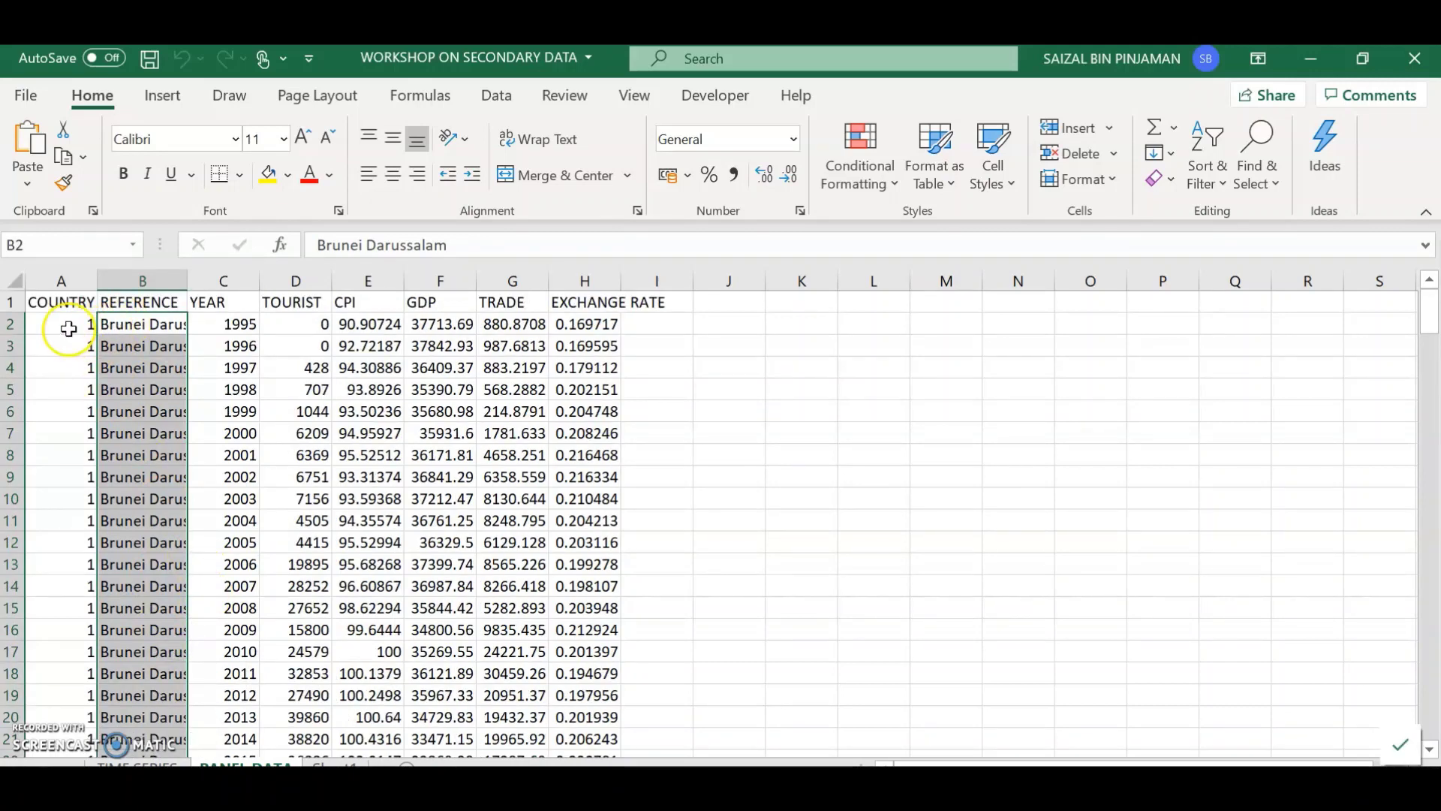
pyautogui.click(238, 325)
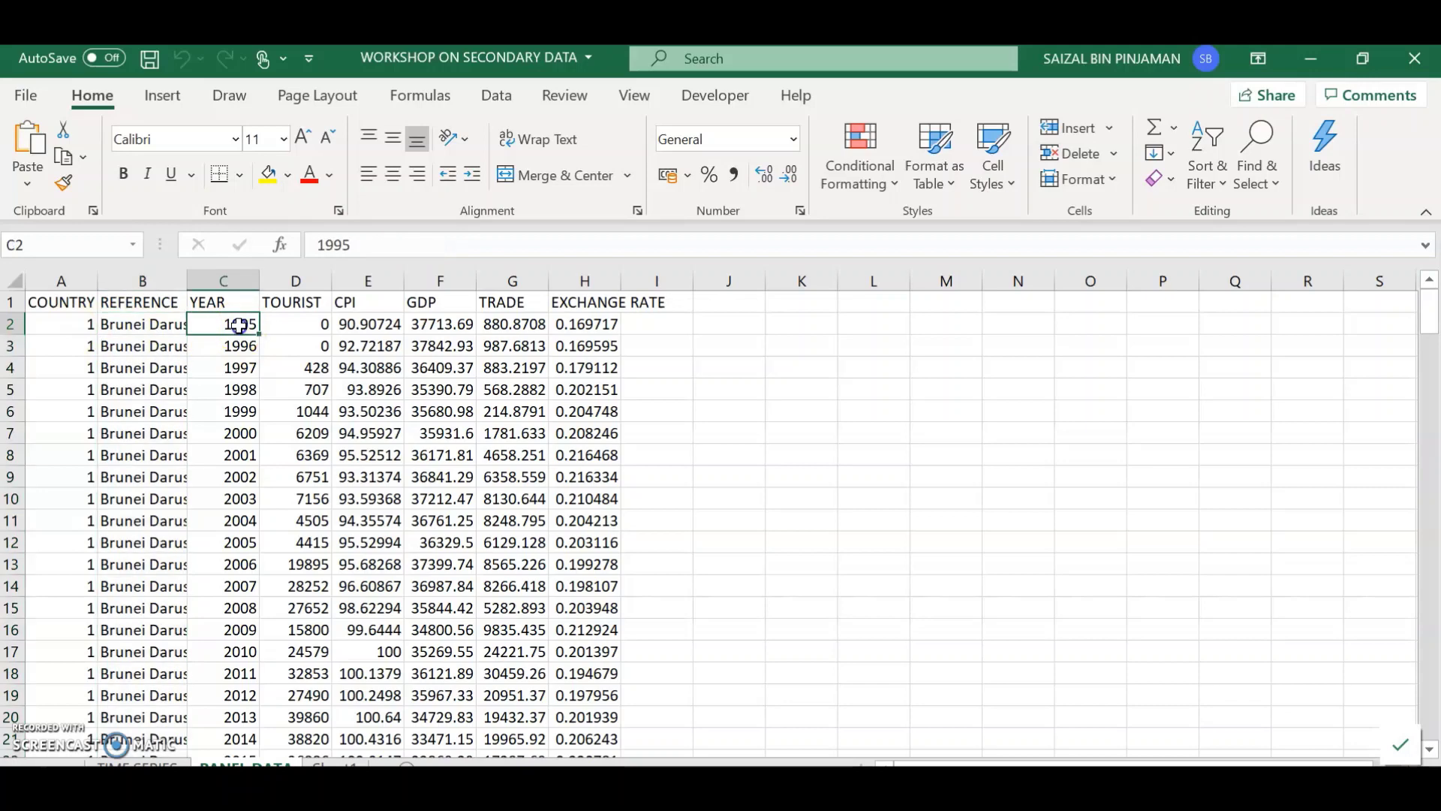
pyautogui.moveTo(188, 281); pyautogui.dragTo(228, 286)
# Highlight the values in the YEAR column from 1995 onward to review the time period.
pyautogui.moveTo(283, 324); pyautogui.dragTo(286, 668)
pyautogui.scroll(2, 286, 668)
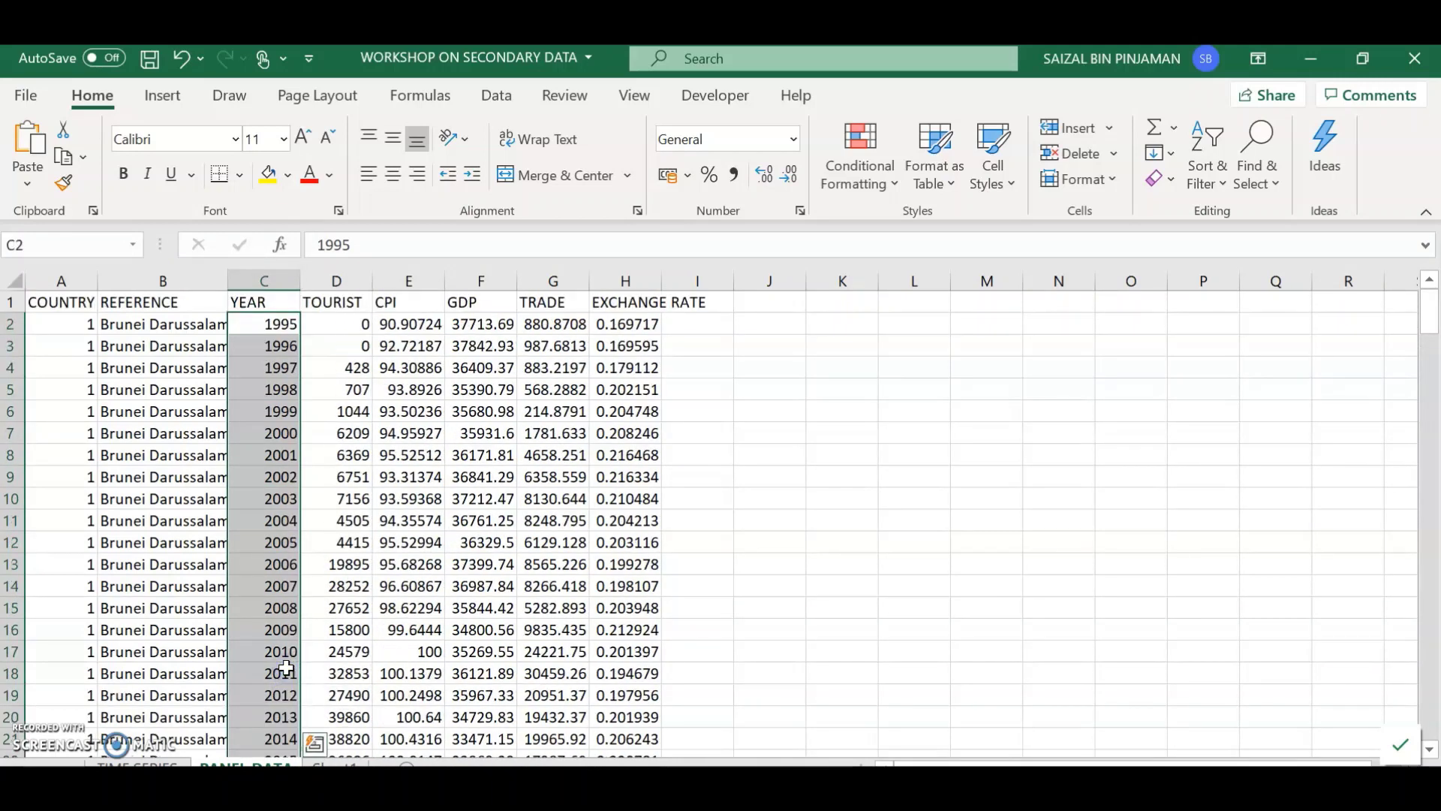
# Highlight the YEAR values of Cambodia and of Viet Nam in turn to compare the time period covered by each country.
pyautogui.scroll(-6, 286, 668)
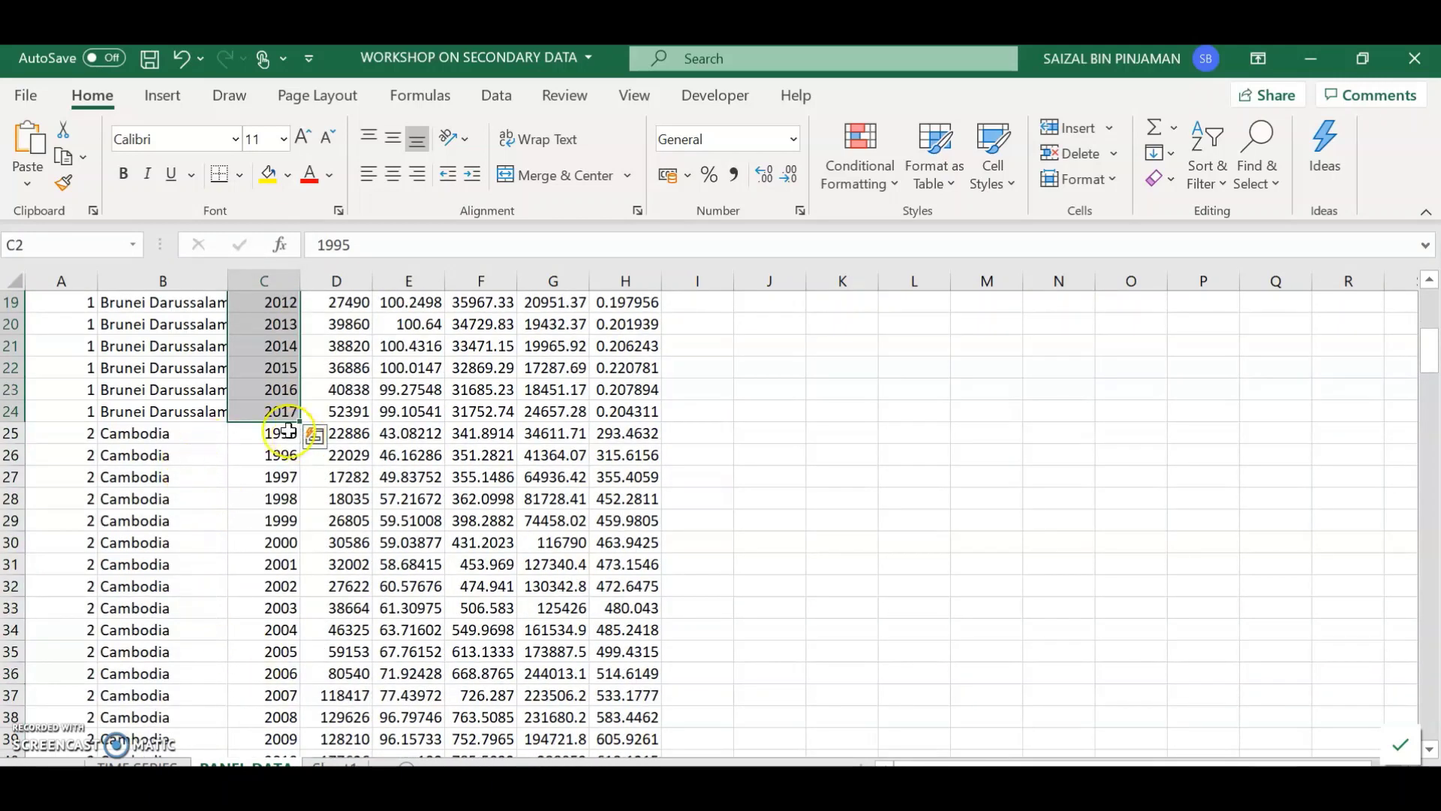
pyautogui.moveTo(298, 434); pyautogui.dragTo(273, 650)
pyautogui.scroll(-20, 187, 634)
pyautogui.scroll(-20, 187, 625)
pyautogui.scroll(6, 187, 625)
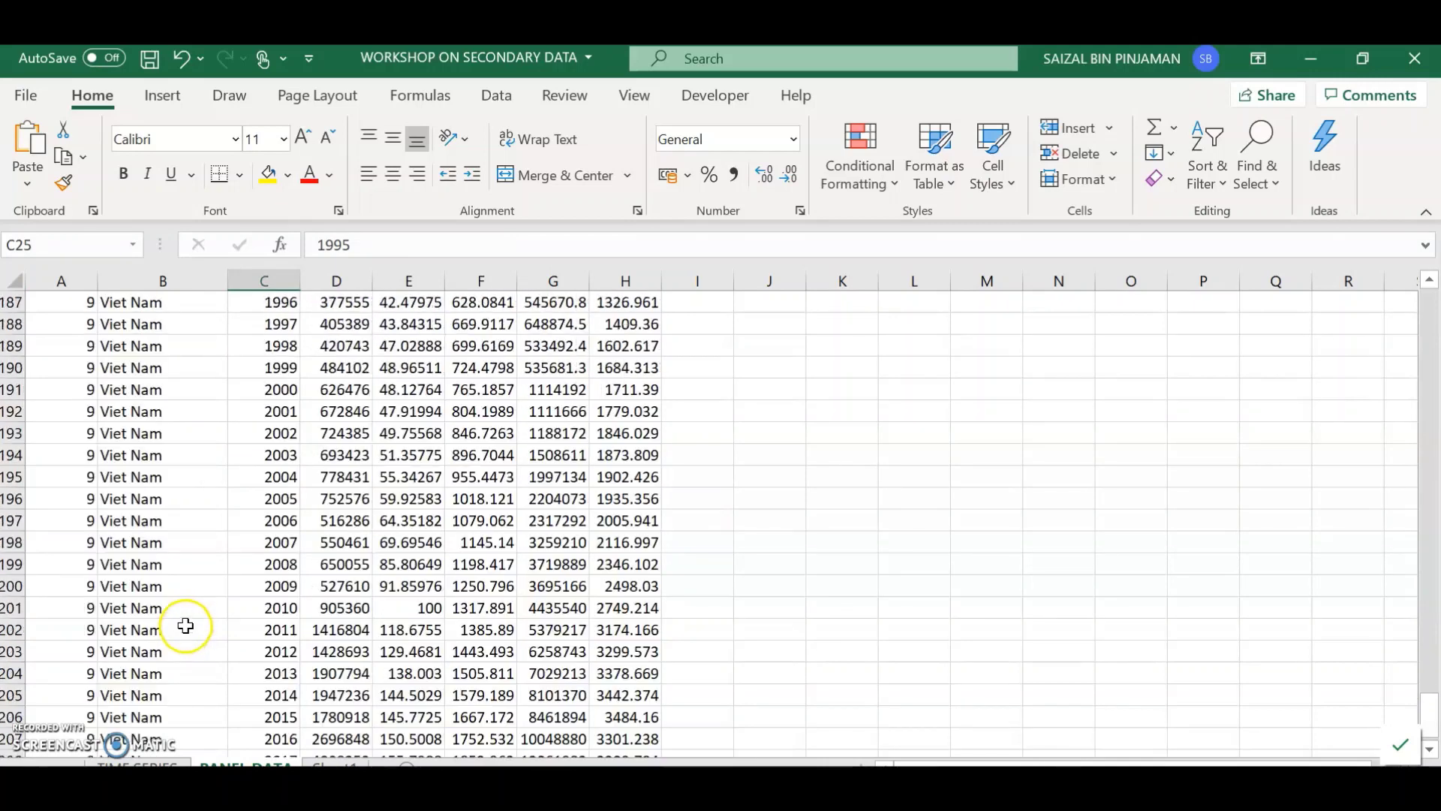
pyautogui.scroll(3, 182, 420)
pyautogui.scroll(-3, 184, 409)
pyautogui.scroll(1, 162, 320)
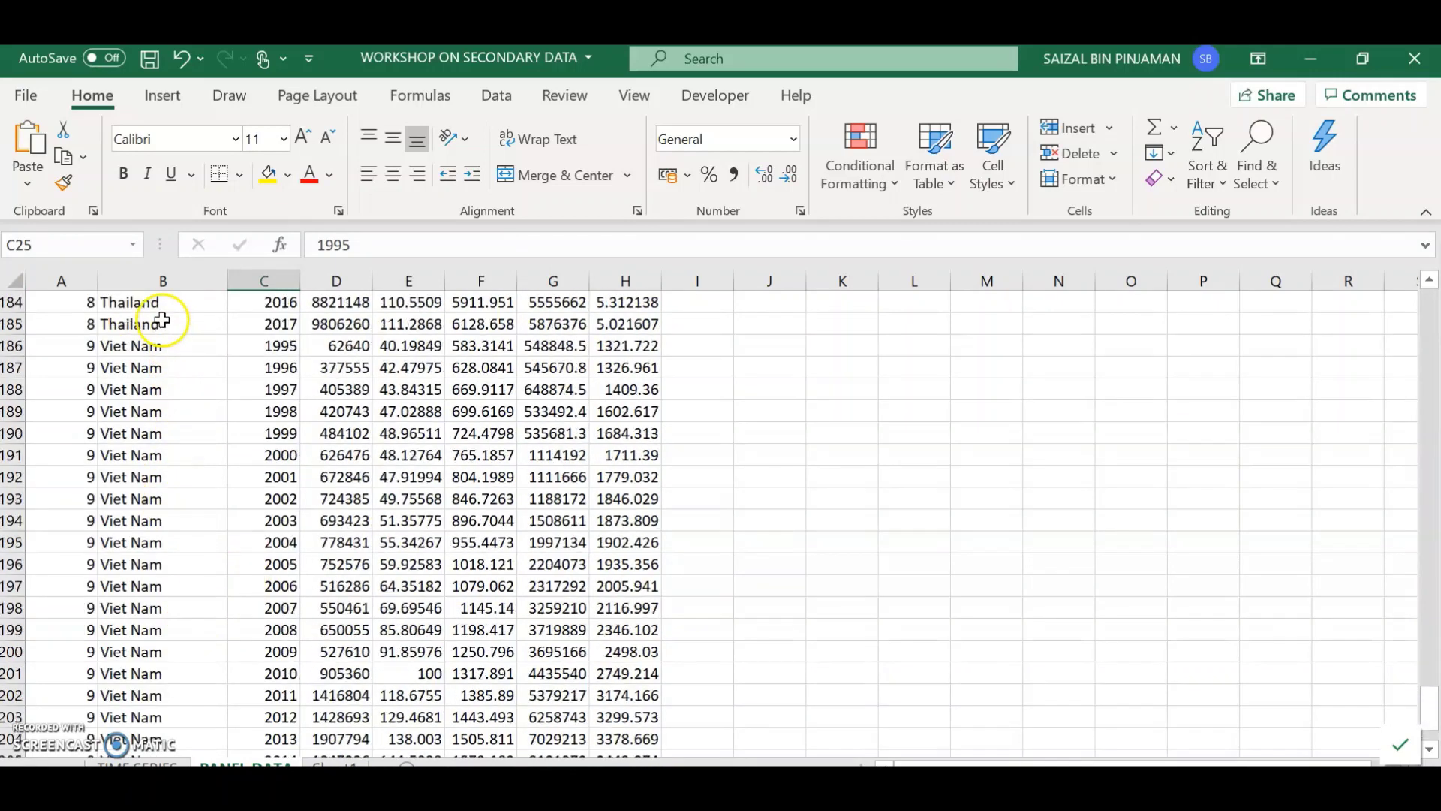
pyautogui.click(180, 345)
pyautogui.moveTo(270, 345); pyautogui.dragTo(263, 711)
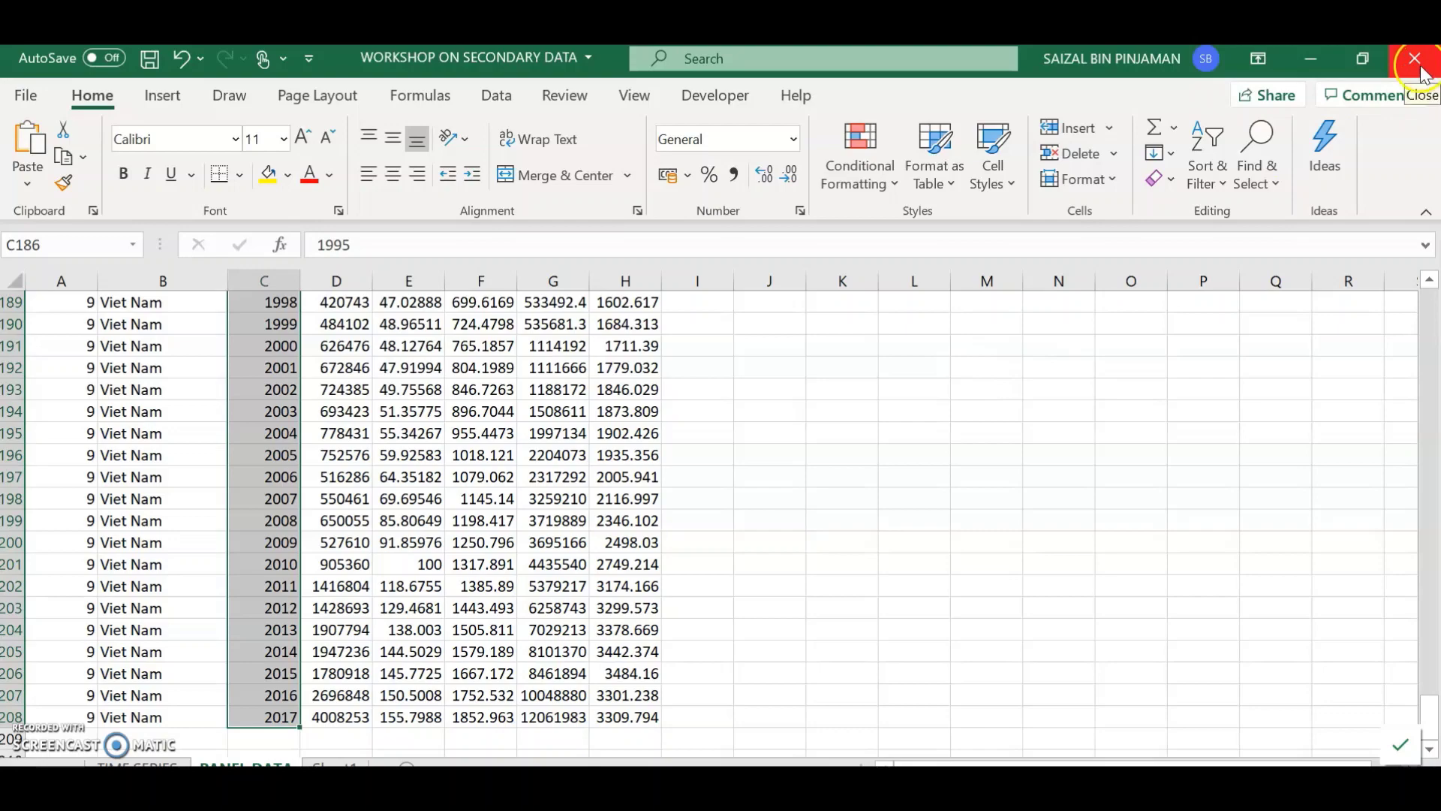
# Highlight Brunei Darussalam's YEAR values from 1995 to 2017 and review the period from its first to its last row.
pyautogui.scroll(20, 215, 376)
pyautogui.scroll(20, 215, 376)
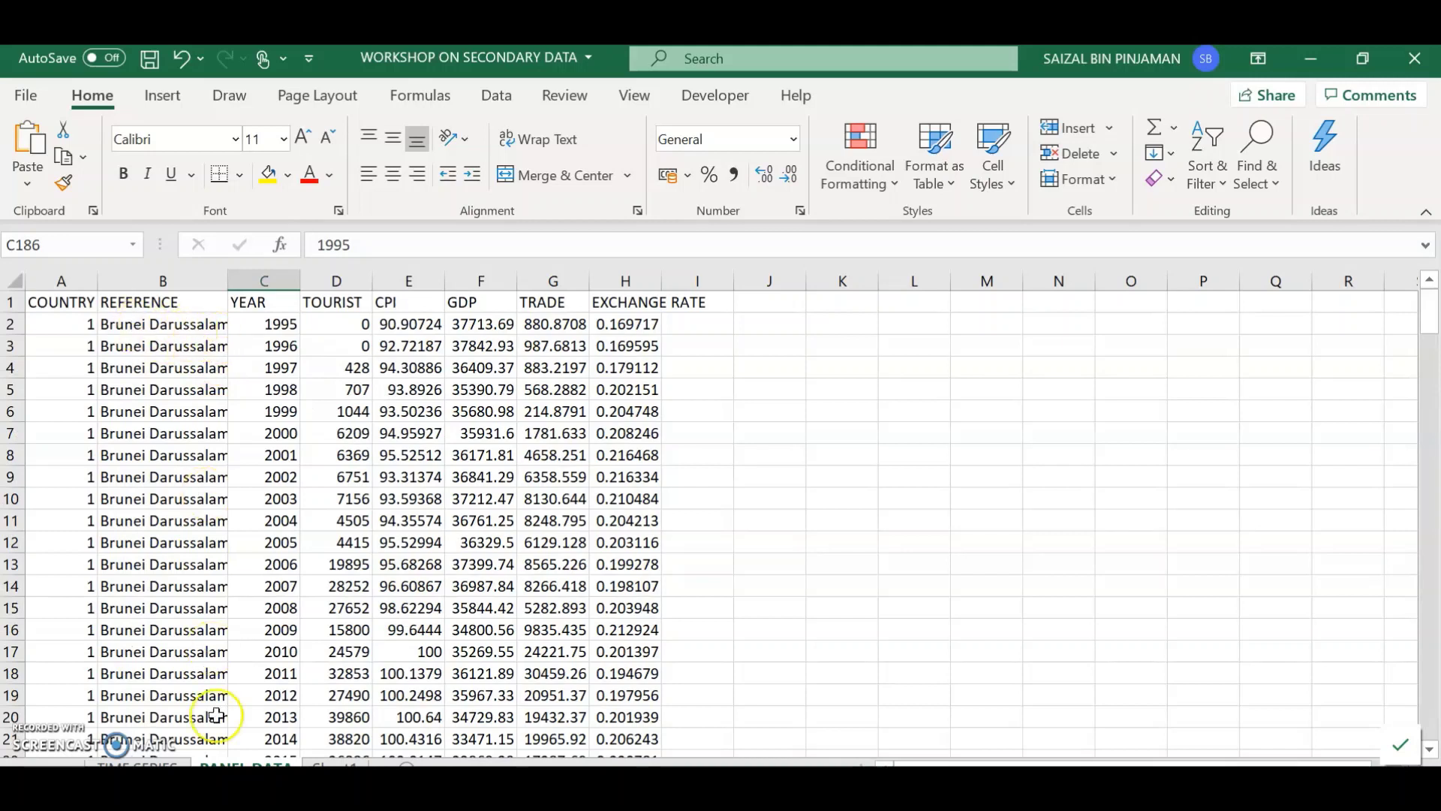
pyautogui.moveTo(262, 315); pyautogui.dragTo(293, 729)
pyautogui.scroll(-3, 277, 580)
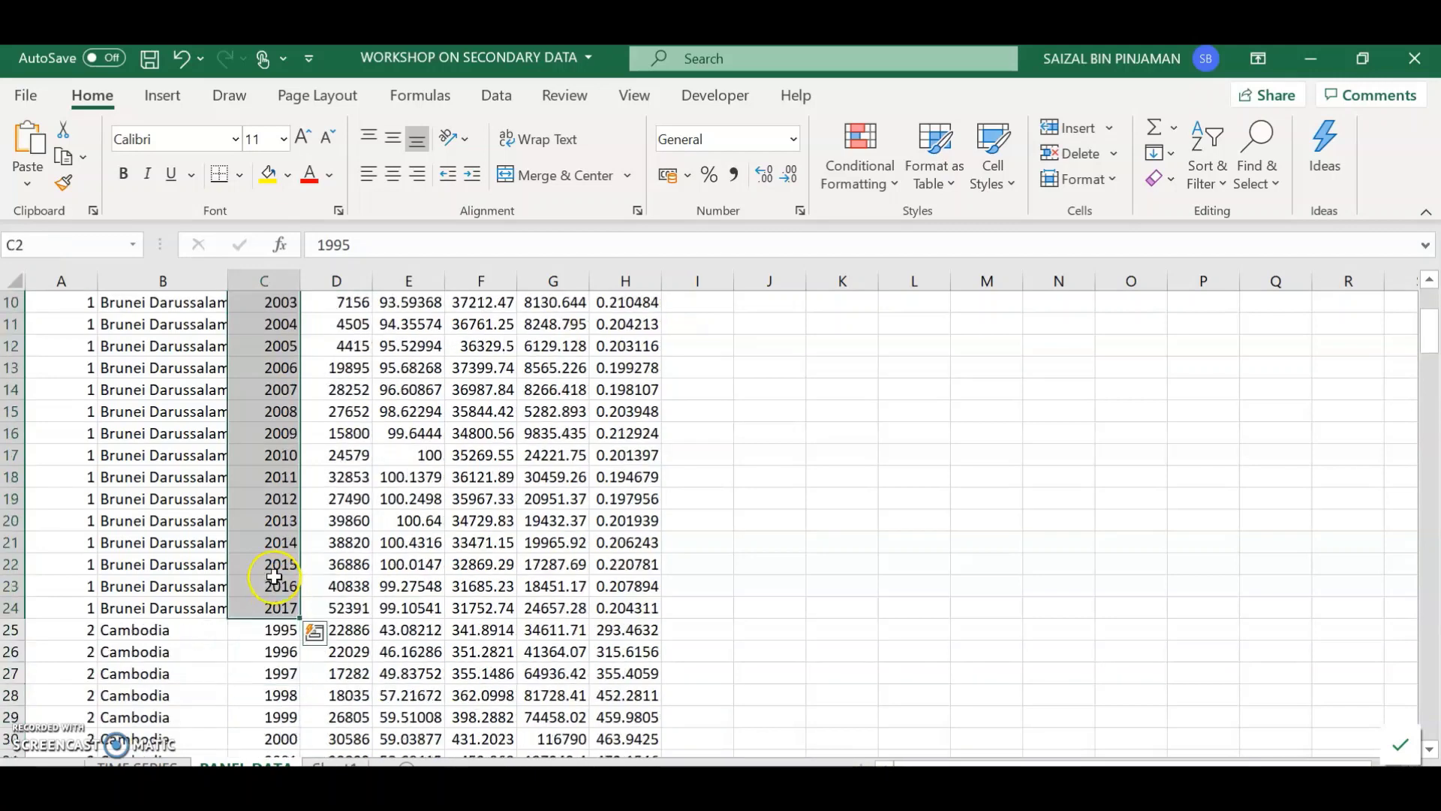
pyautogui.scroll(4, 276, 570)
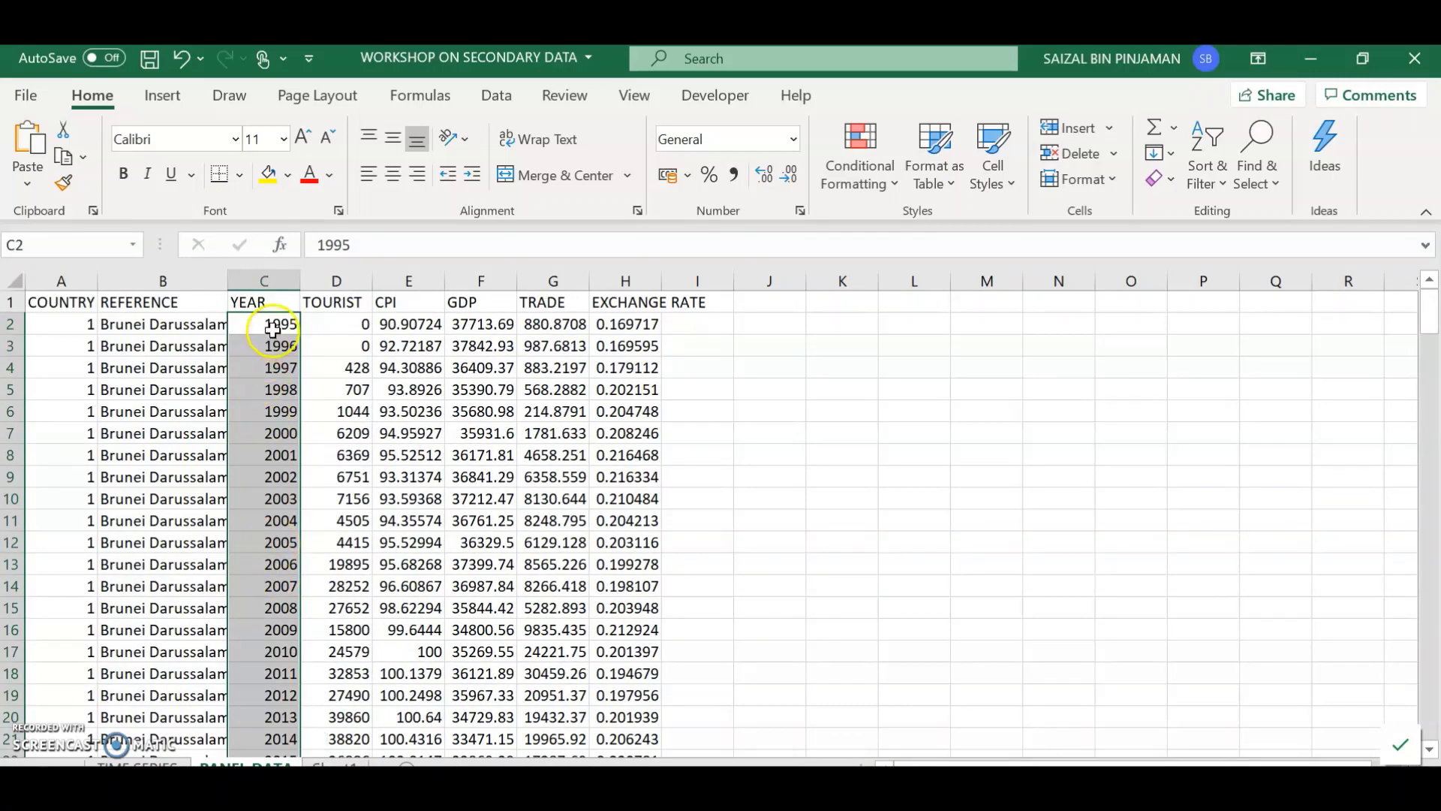
pyautogui.scroll(-5, 261, 406)
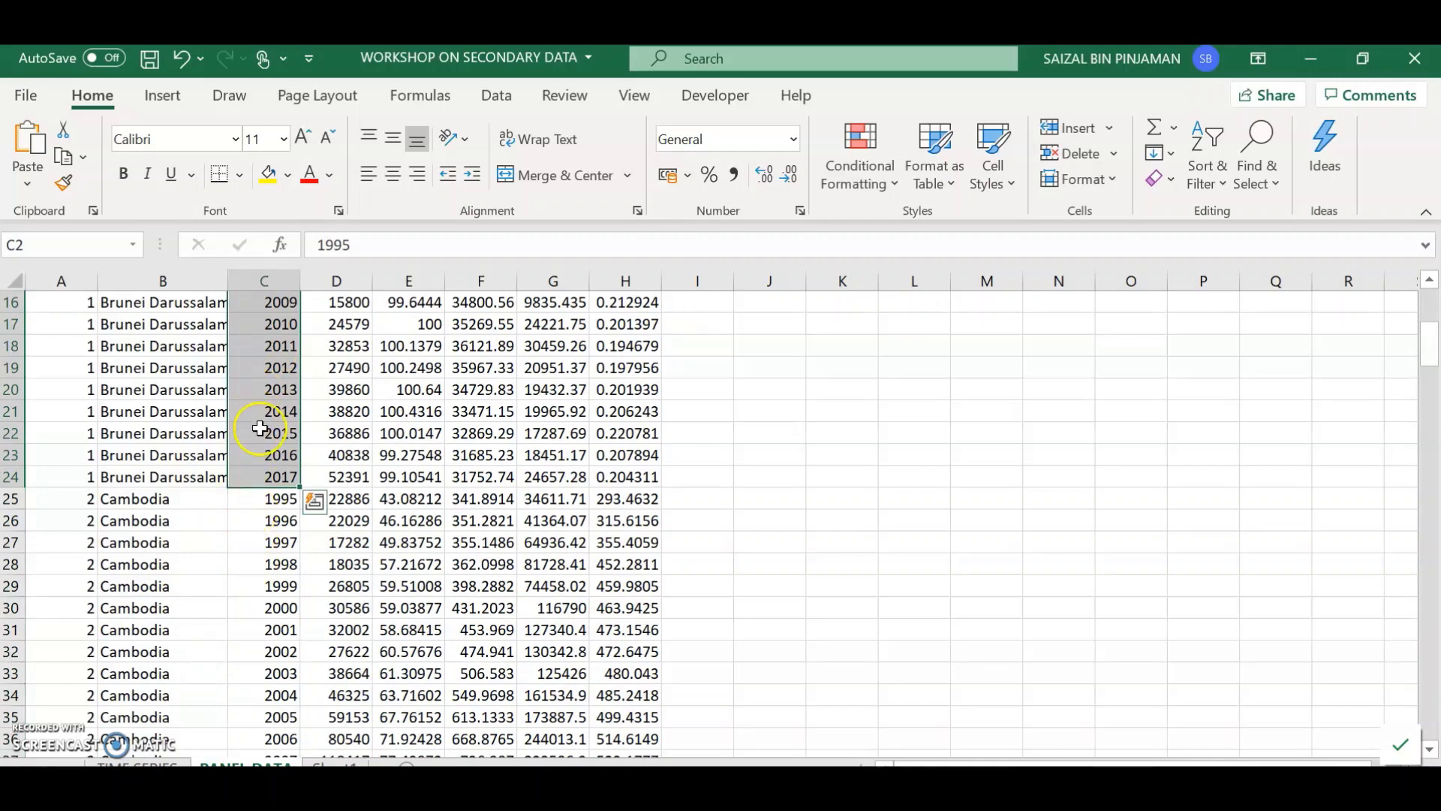
pyautogui.scroll(5, 259, 428)
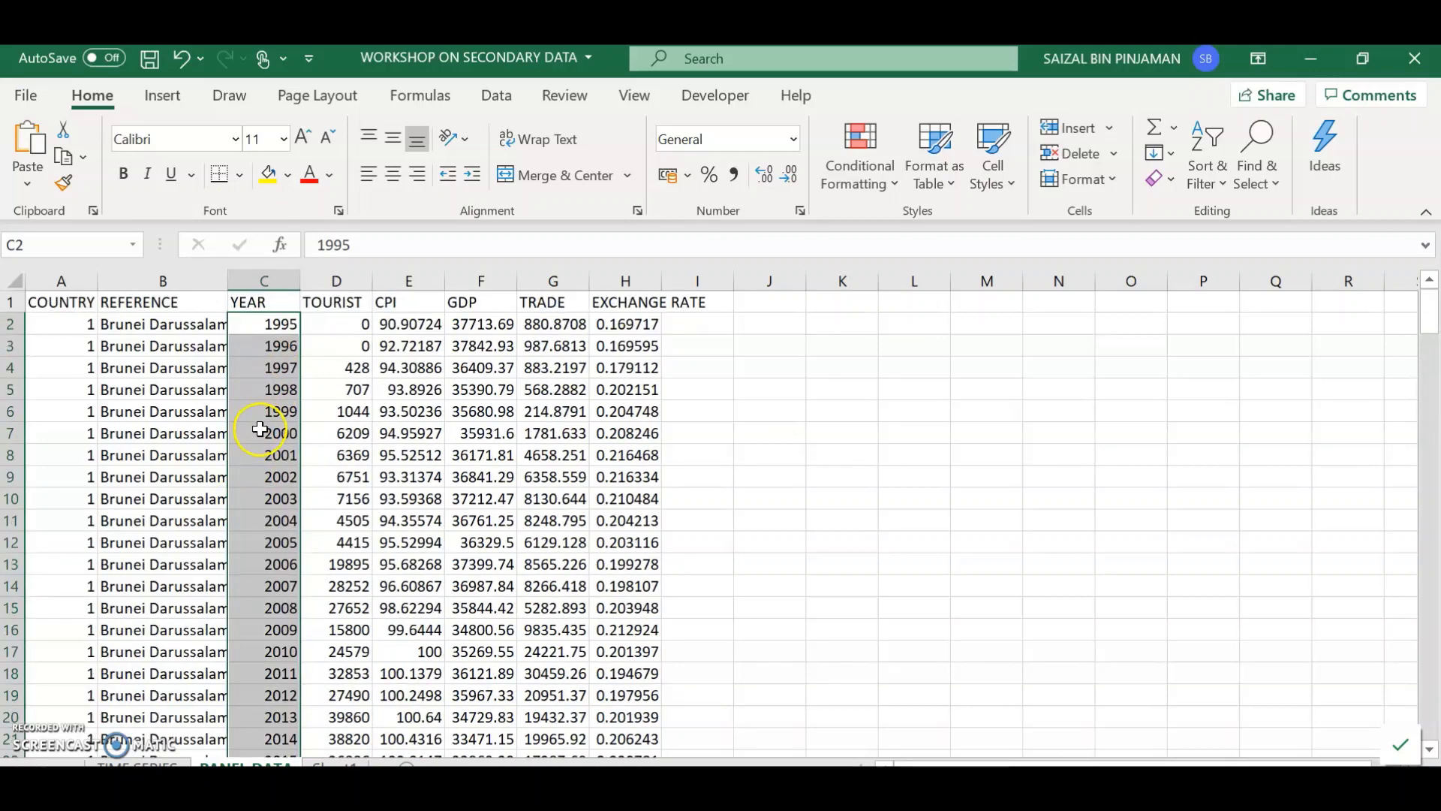
# Close the WORKSHOP ON SECONDARY DATA workbook and switch back to gretl.
pyautogui.click(1426, 63)
pyautogui.click(725, 470)
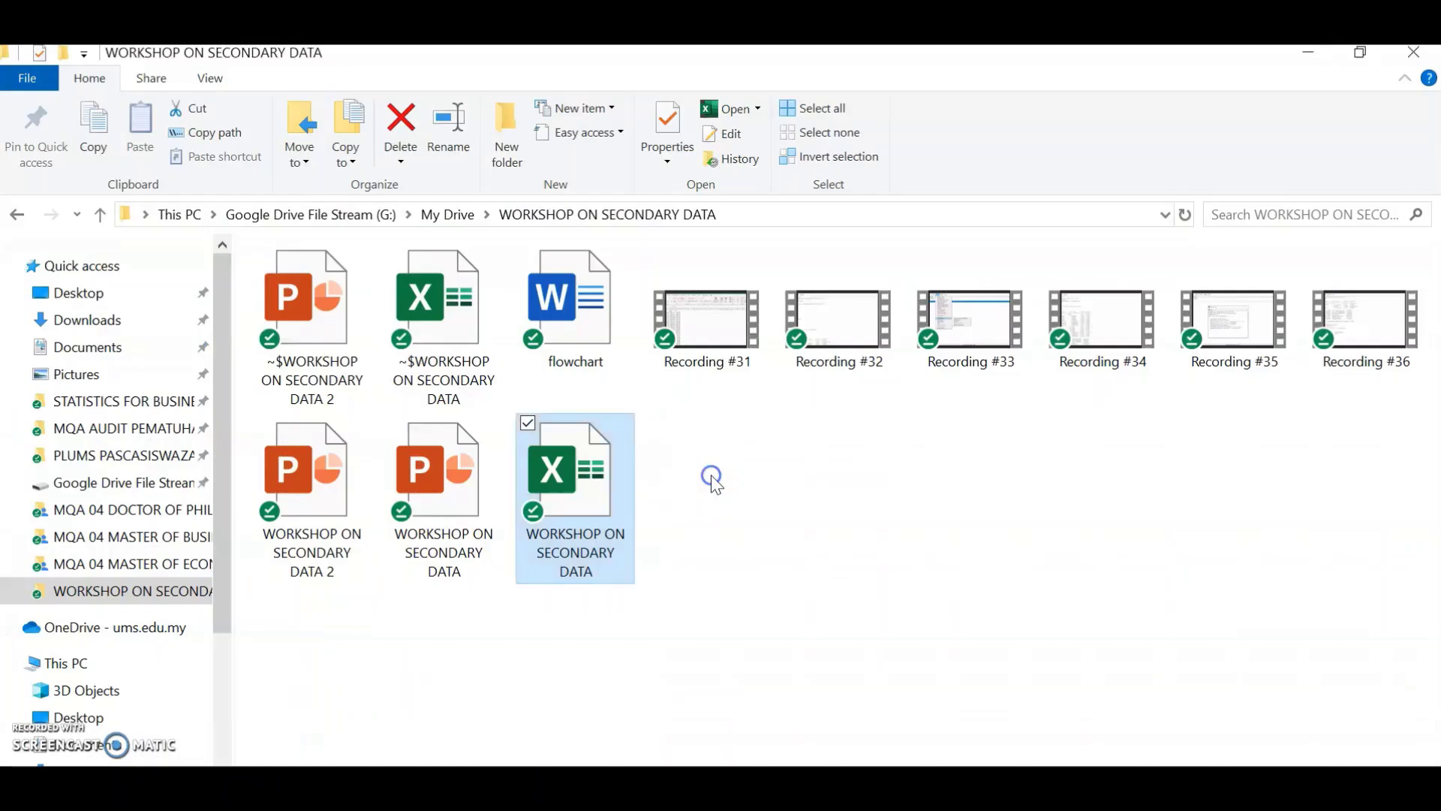
pyautogui.click(1060, 781)
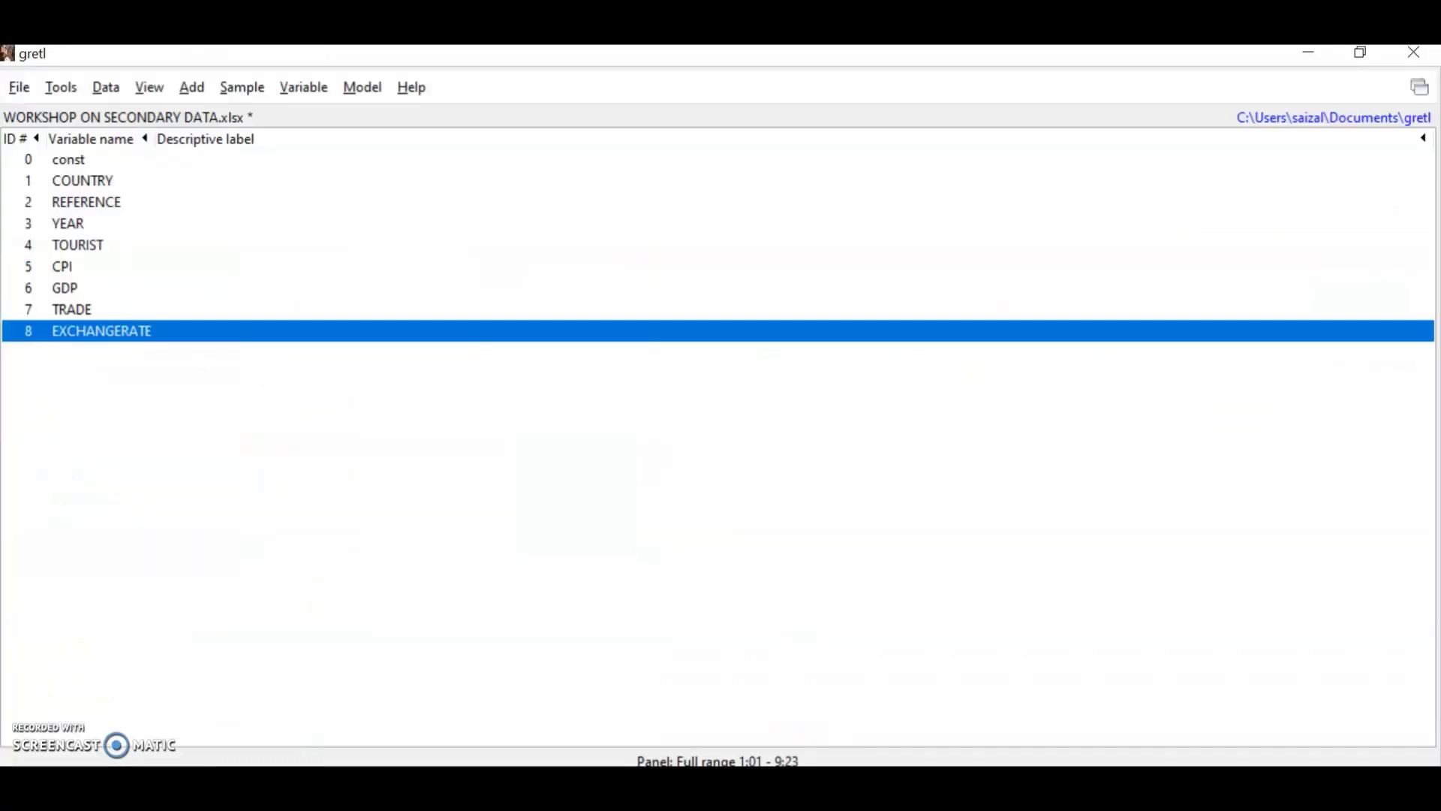
# Check the static panel data analysis diagram in the PowerPoint presentation and return to gretl.
pyautogui.click(384, 501)
pyautogui.click(114, 511)
pyautogui.click(533, 639)
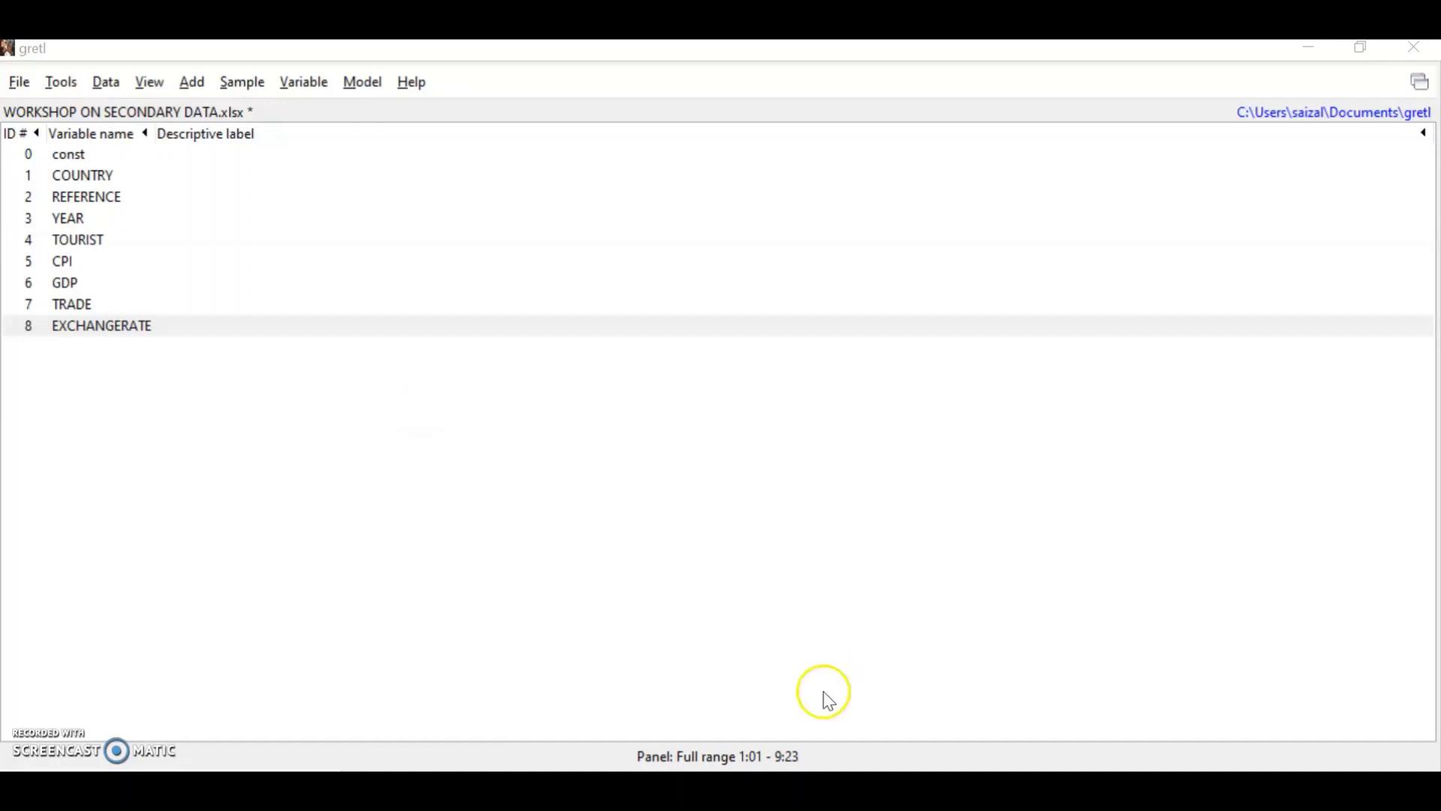
pyautogui.hotkey('alt', 'Tab')
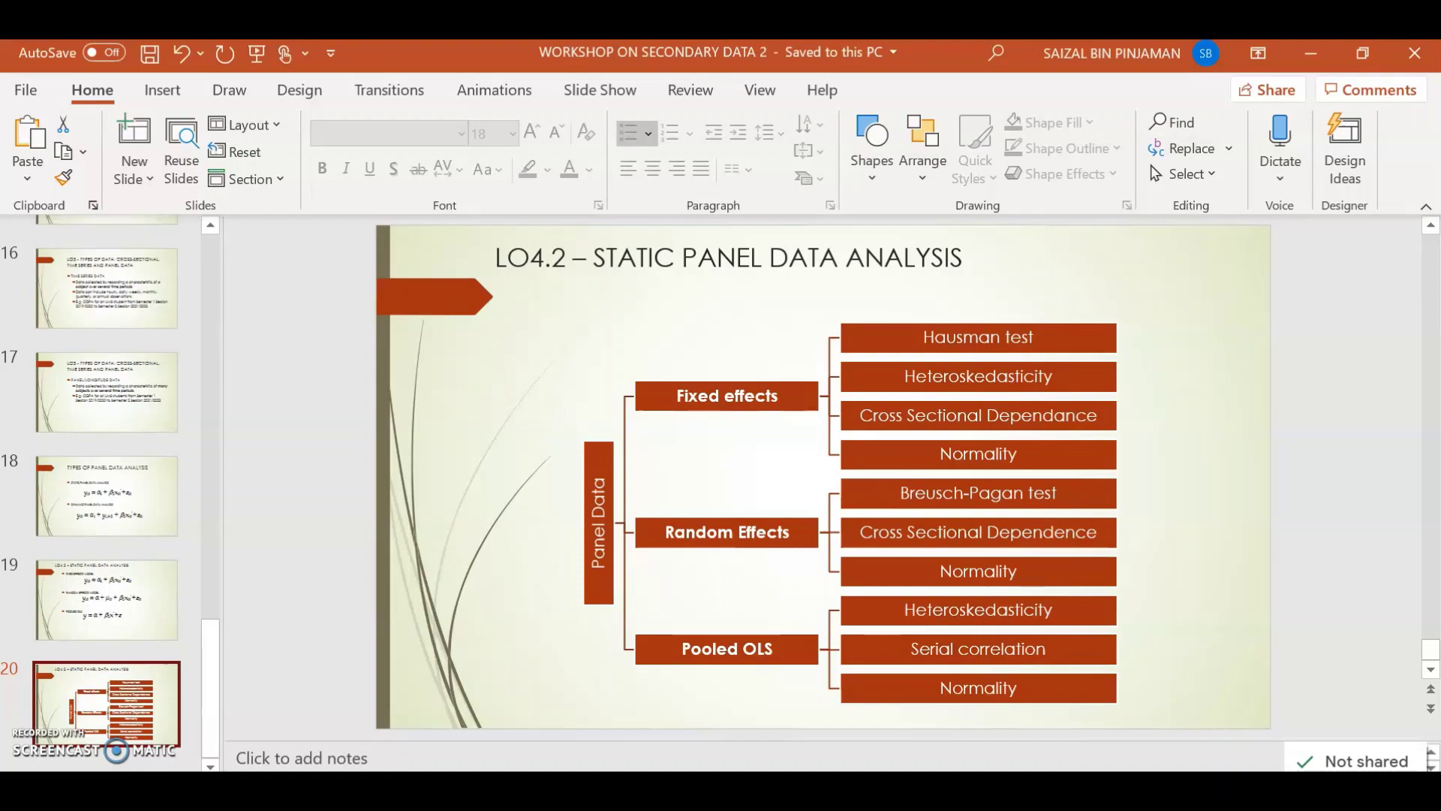
pyautogui.hotkey('alt', 'Tab')
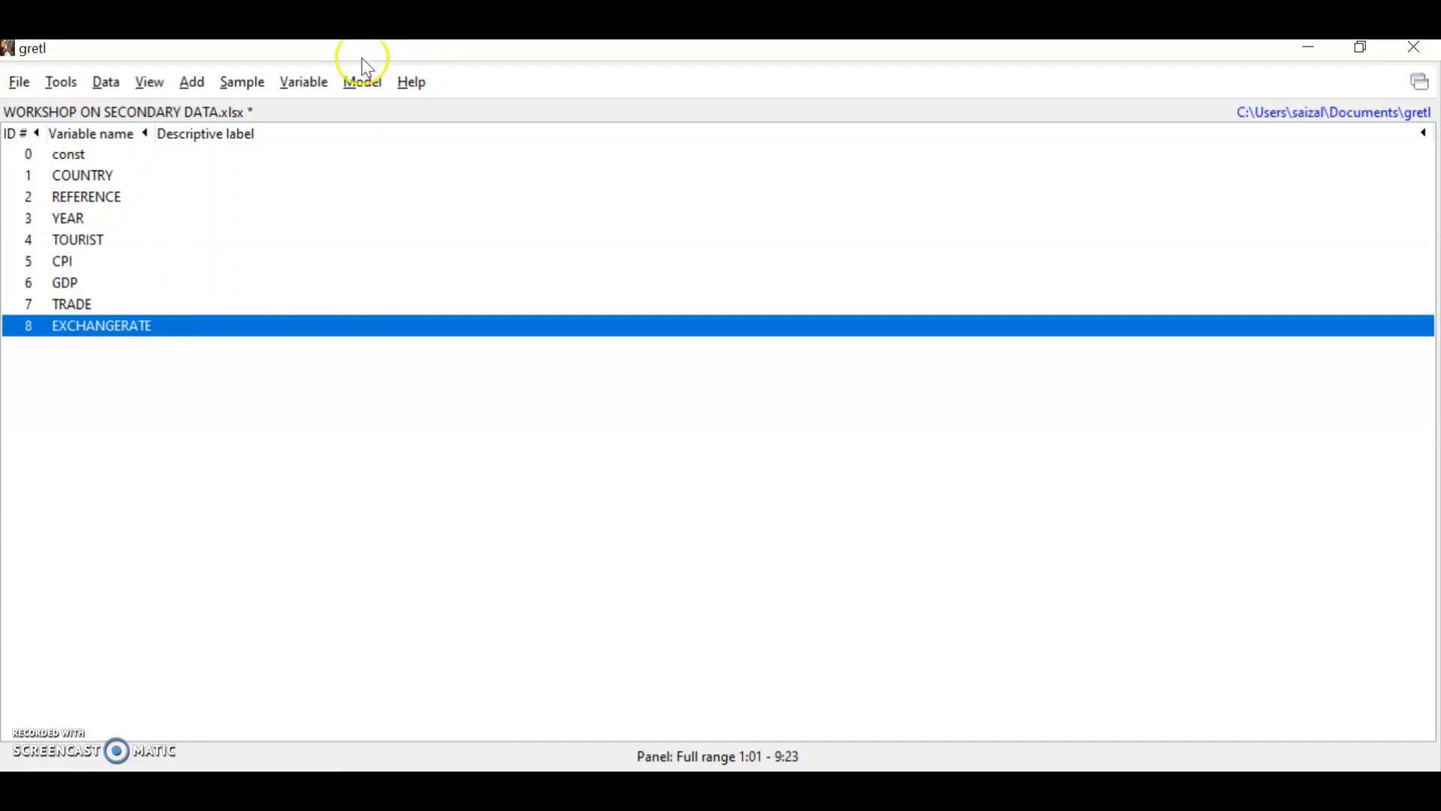
# Open the model specification for a fixed or random effects panel model and place its dialog clear of the variable list.
pyautogui.click(304, 84)
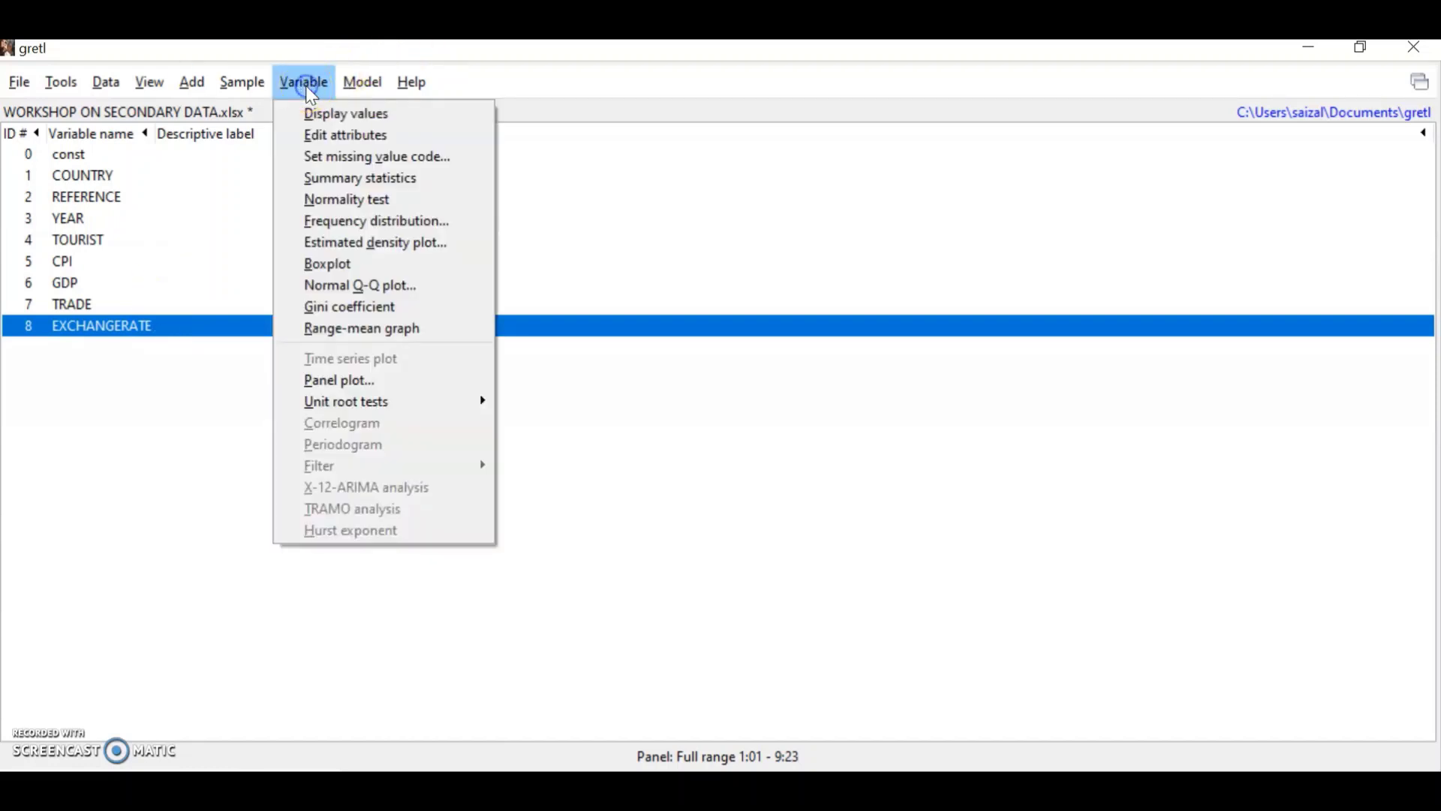
pyautogui.moveTo(357, 90)
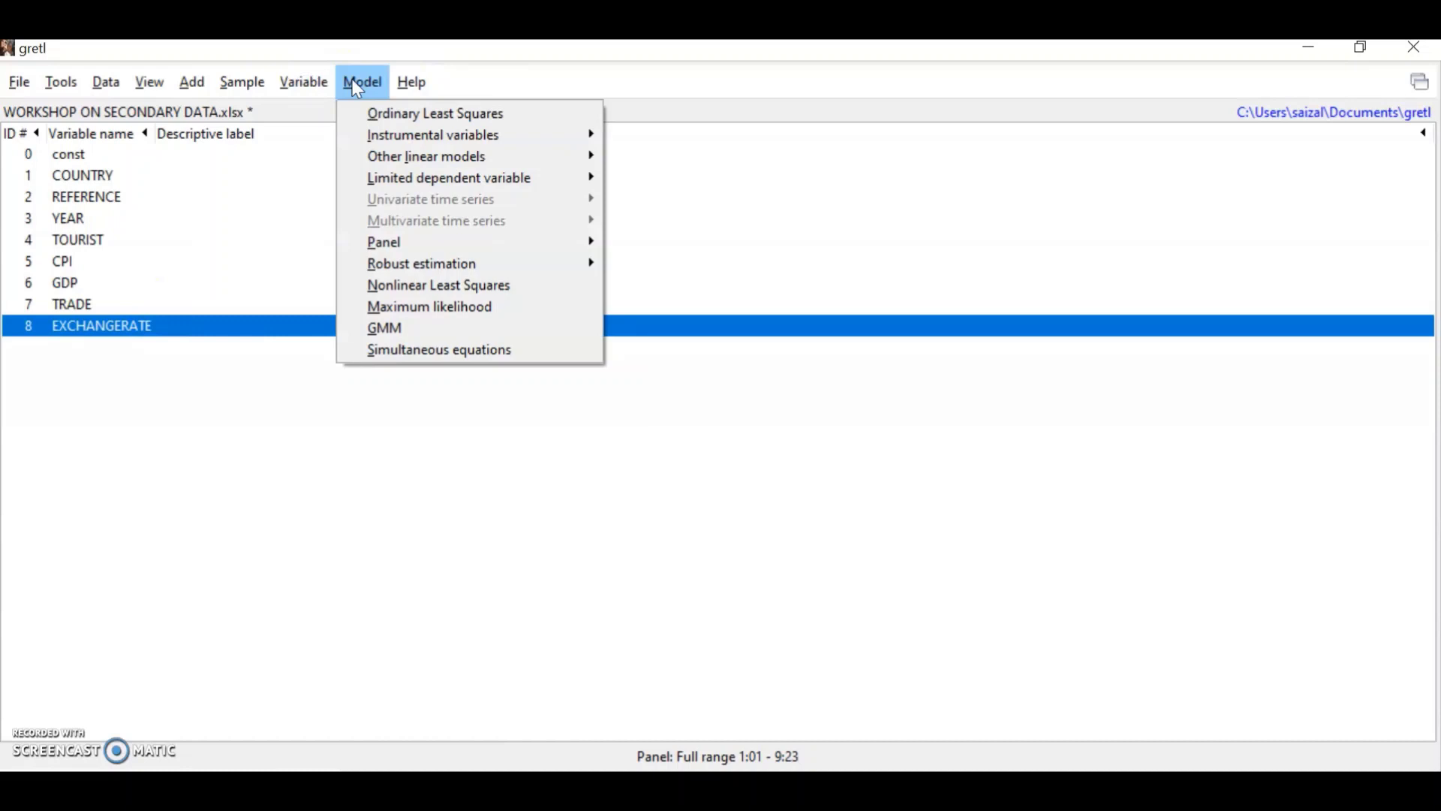
pyautogui.moveTo(385, 248)
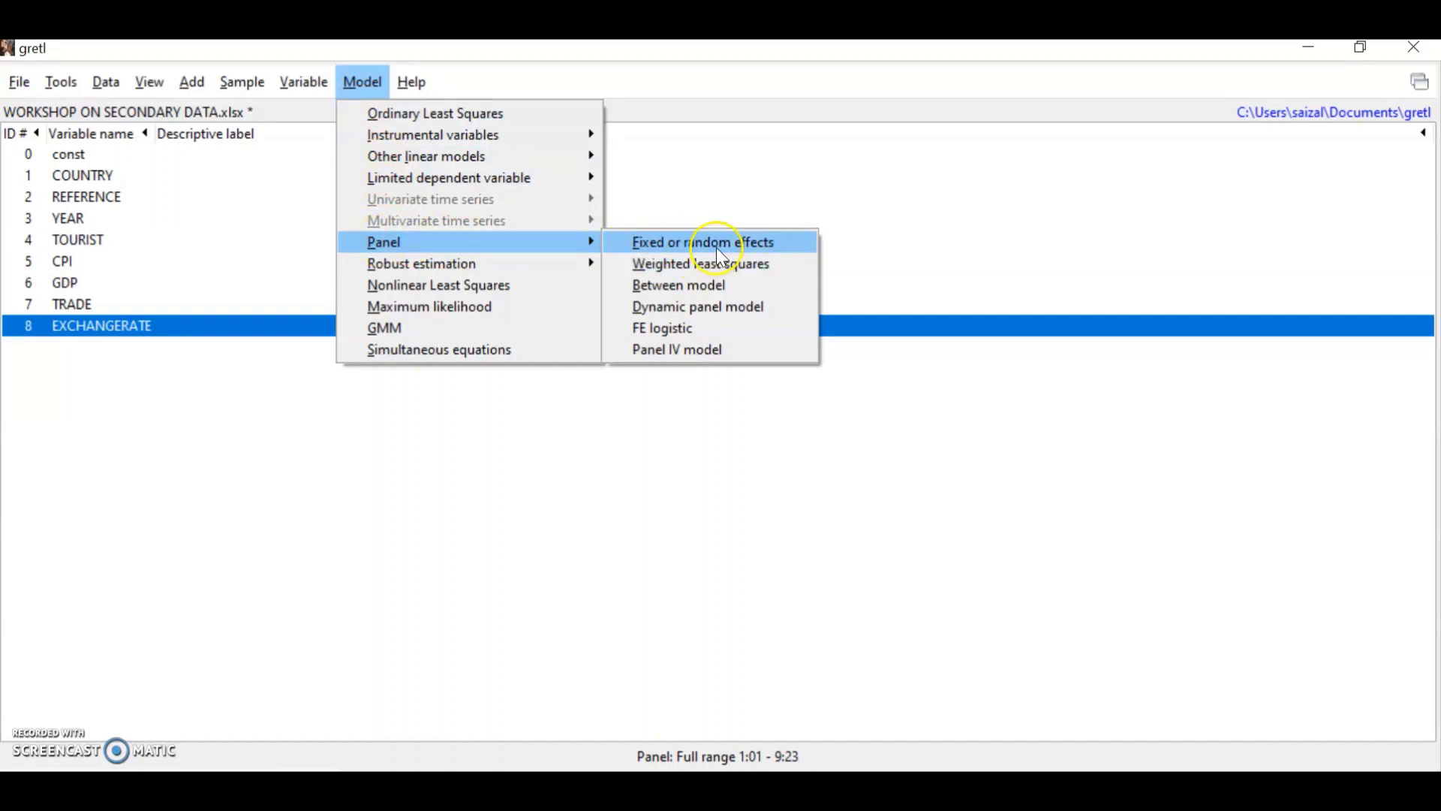
pyautogui.click(767, 250)
pyautogui.moveTo(305, 139); pyautogui.dragTo(751, 126)
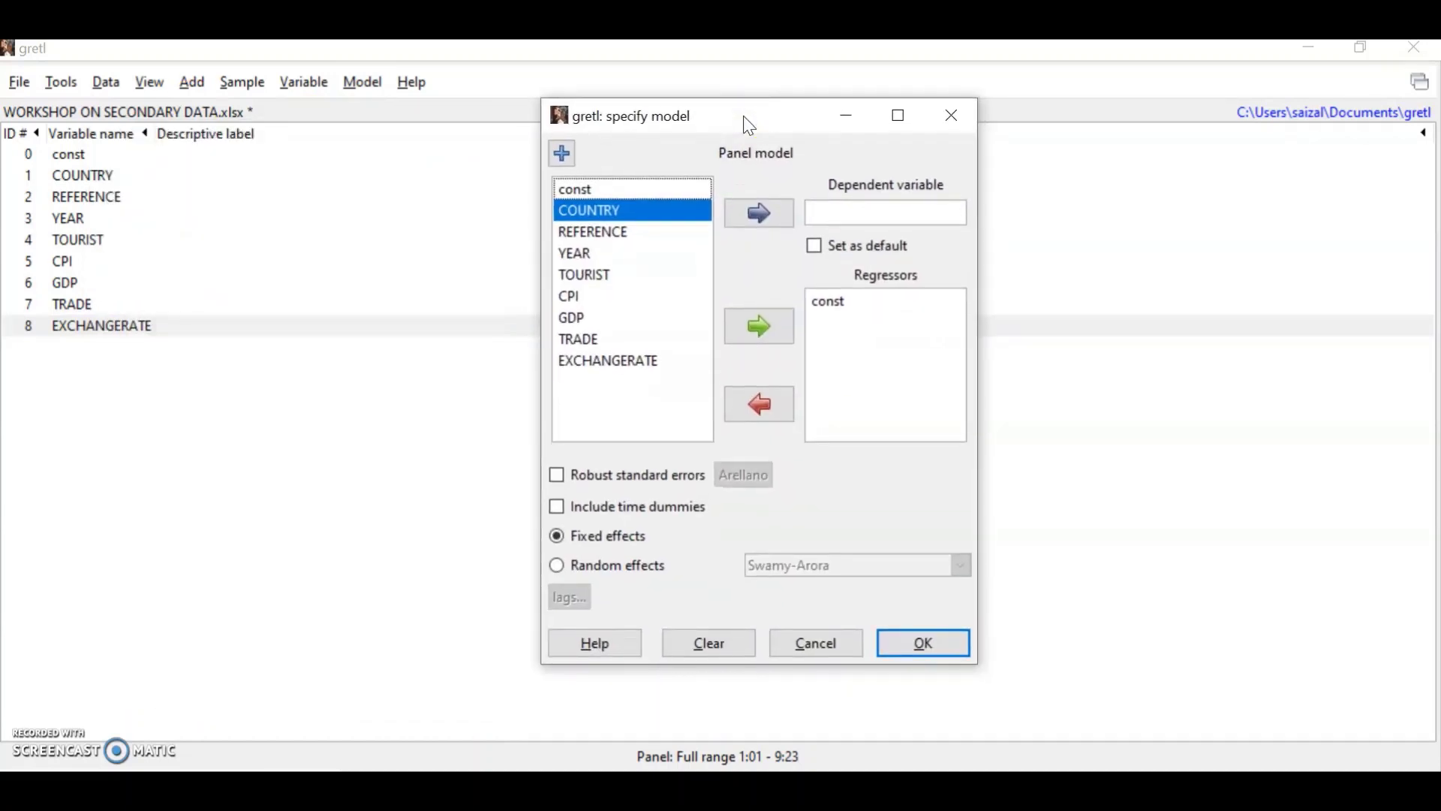
pyautogui.click(913, 370)
pyautogui.moveTo(698, 116); pyautogui.dragTo(795, 99)
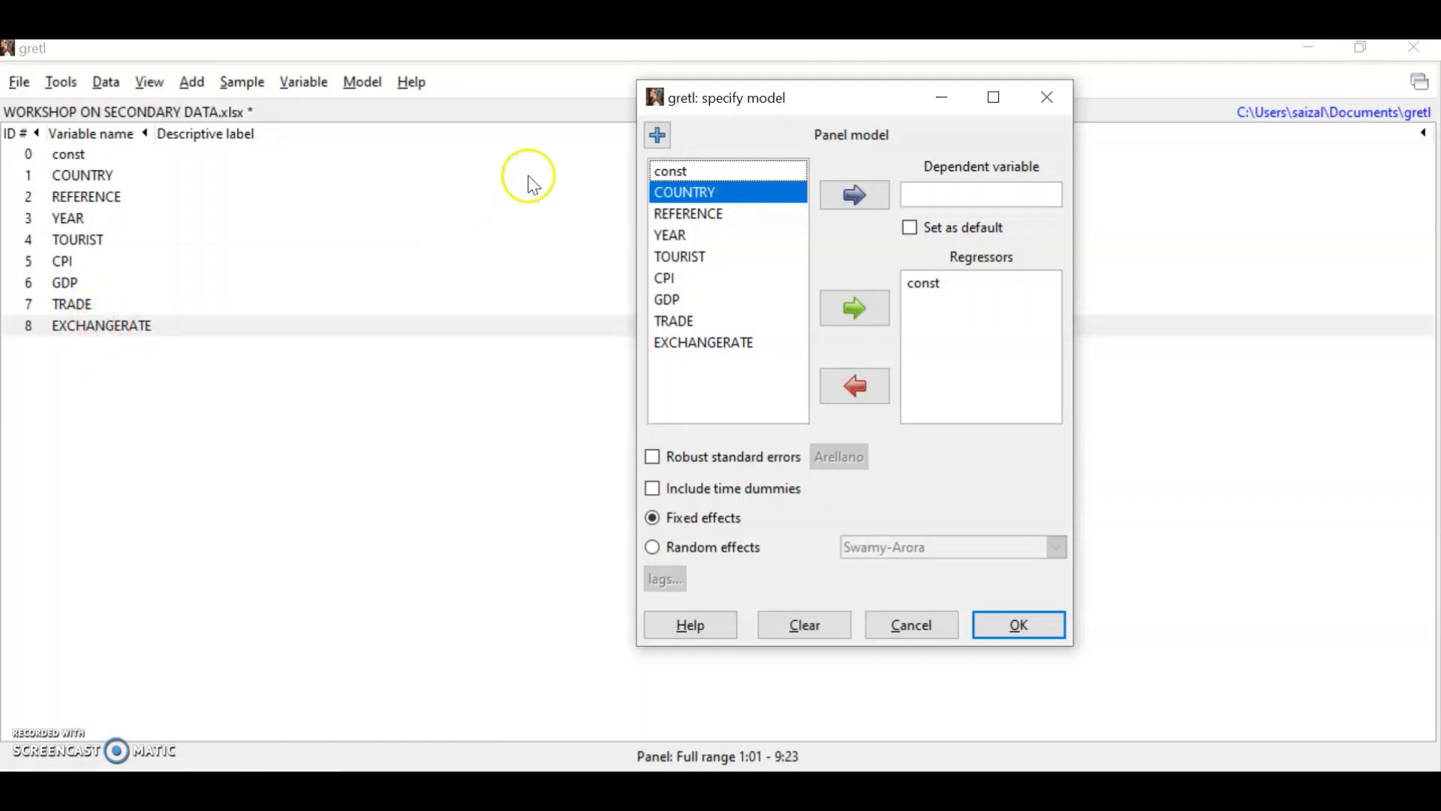
# Set TOURIST as the dependent variable and add CPI, GDP, TRADE and EXCHANGERATE as regressors.
pyautogui.click(698, 258)
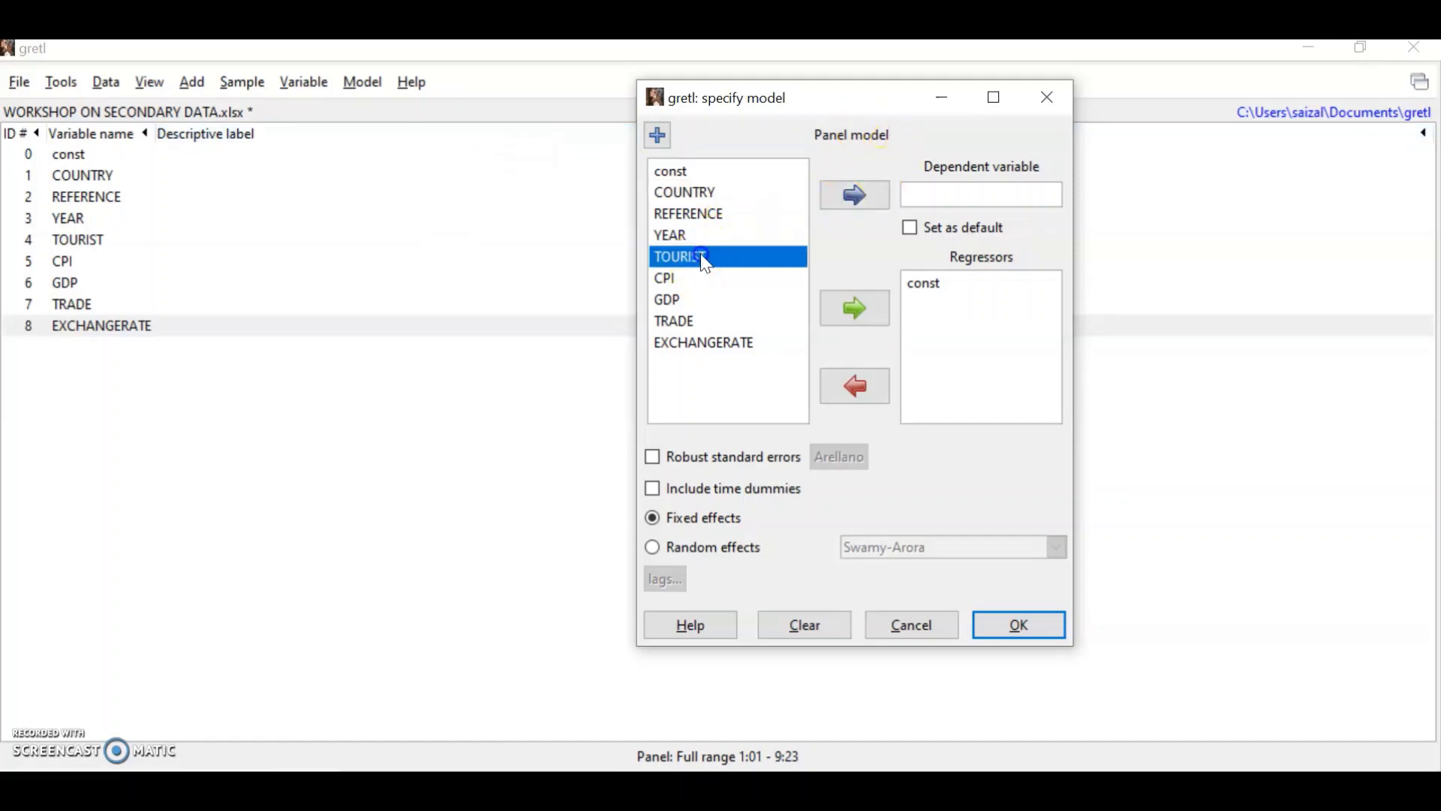
pyautogui.click(863, 198)
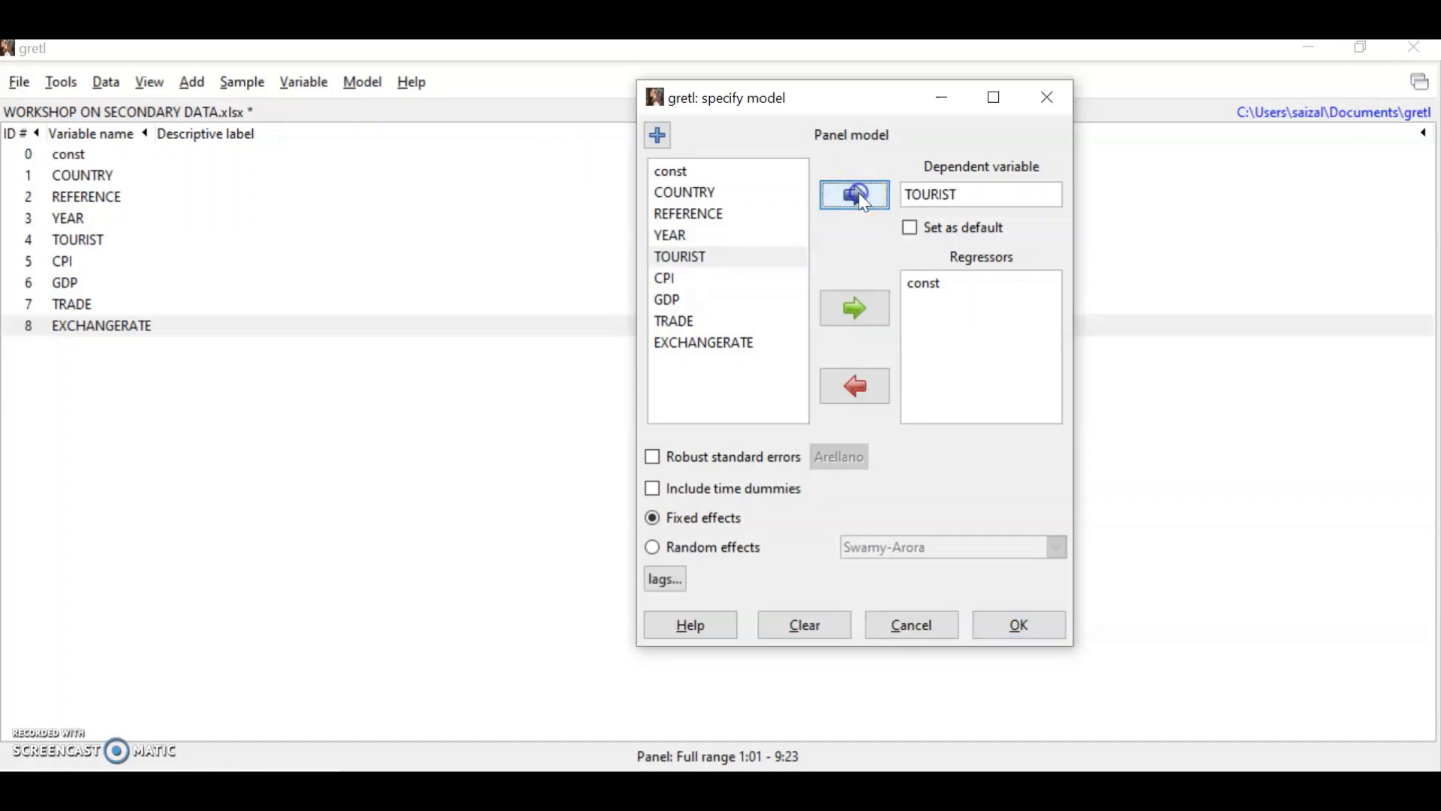
pyautogui.click(678, 279)
pyautogui.click(856, 312)
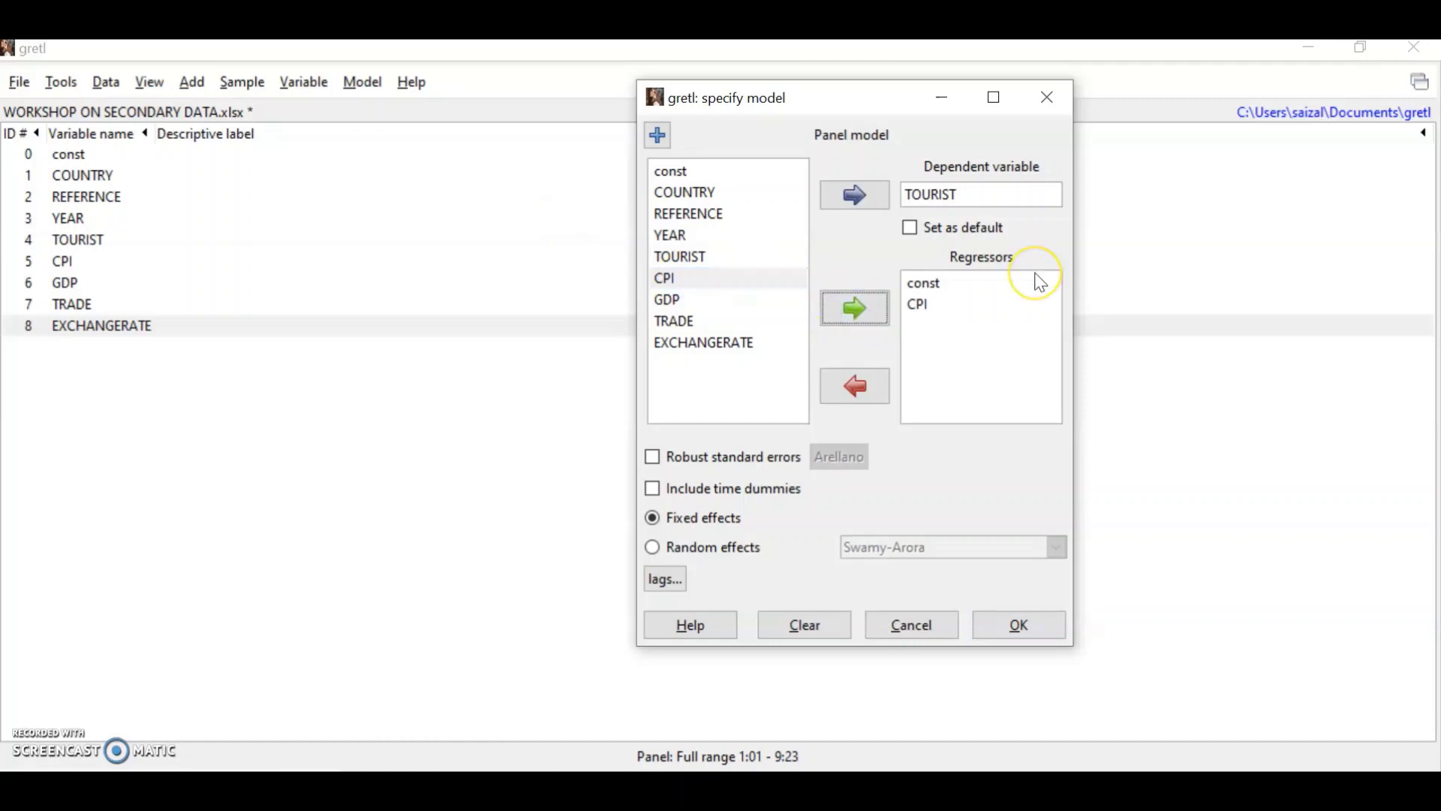
pyautogui.click(668, 299)
pyautogui.click(854, 307)
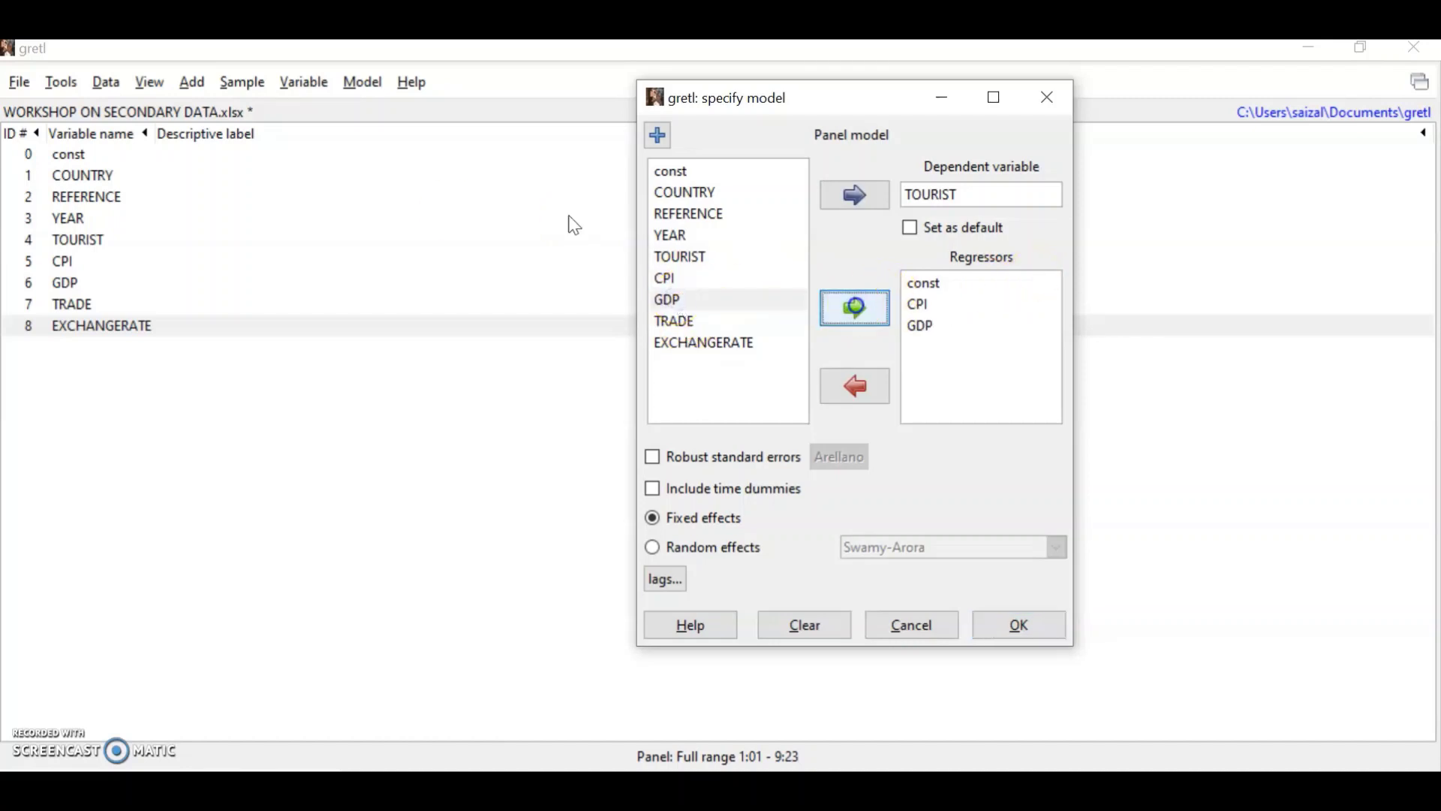
pyautogui.click(716, 321)
pyautogui.click(854, 308)
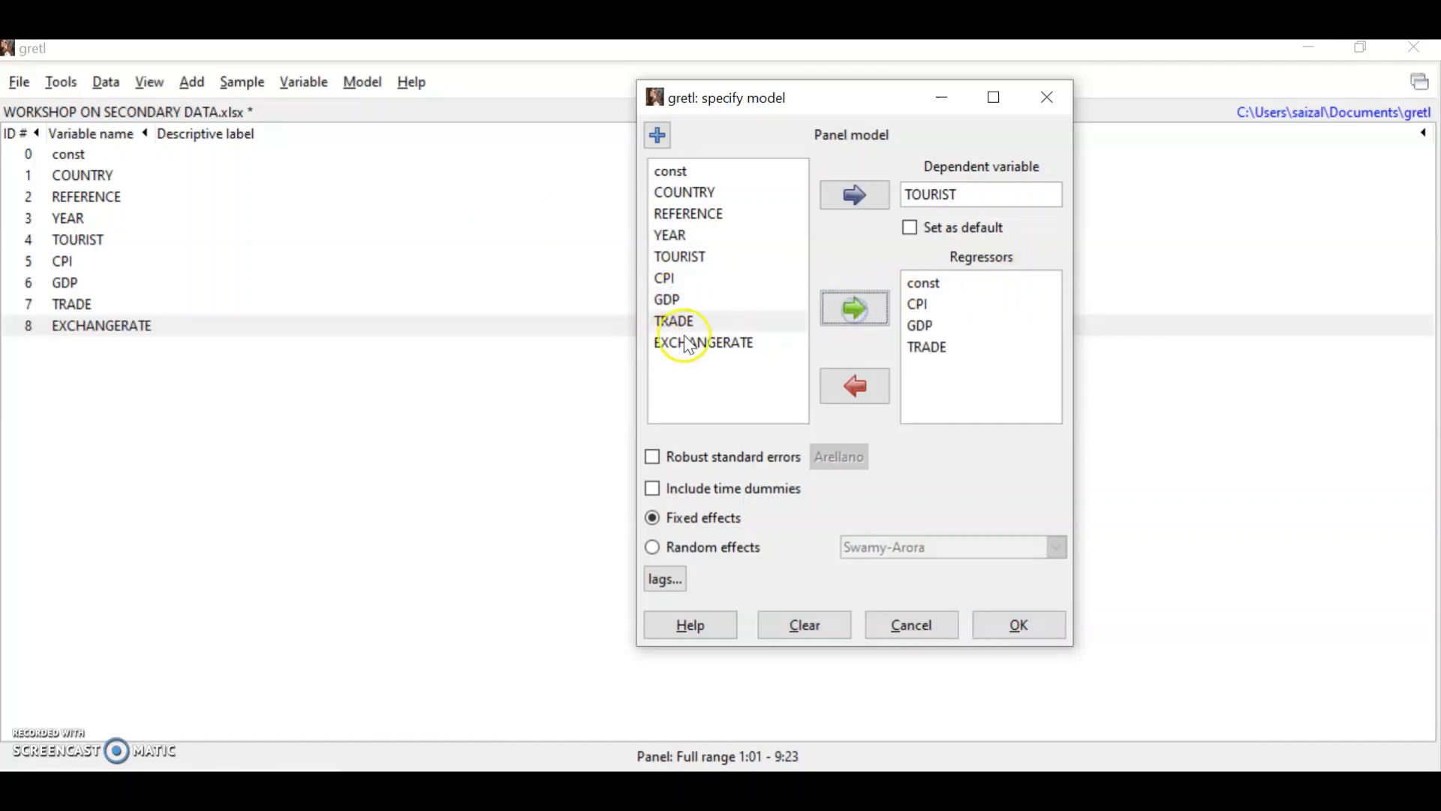
pyautogui.click(684, 342)
pyautogui.click(882, 315)
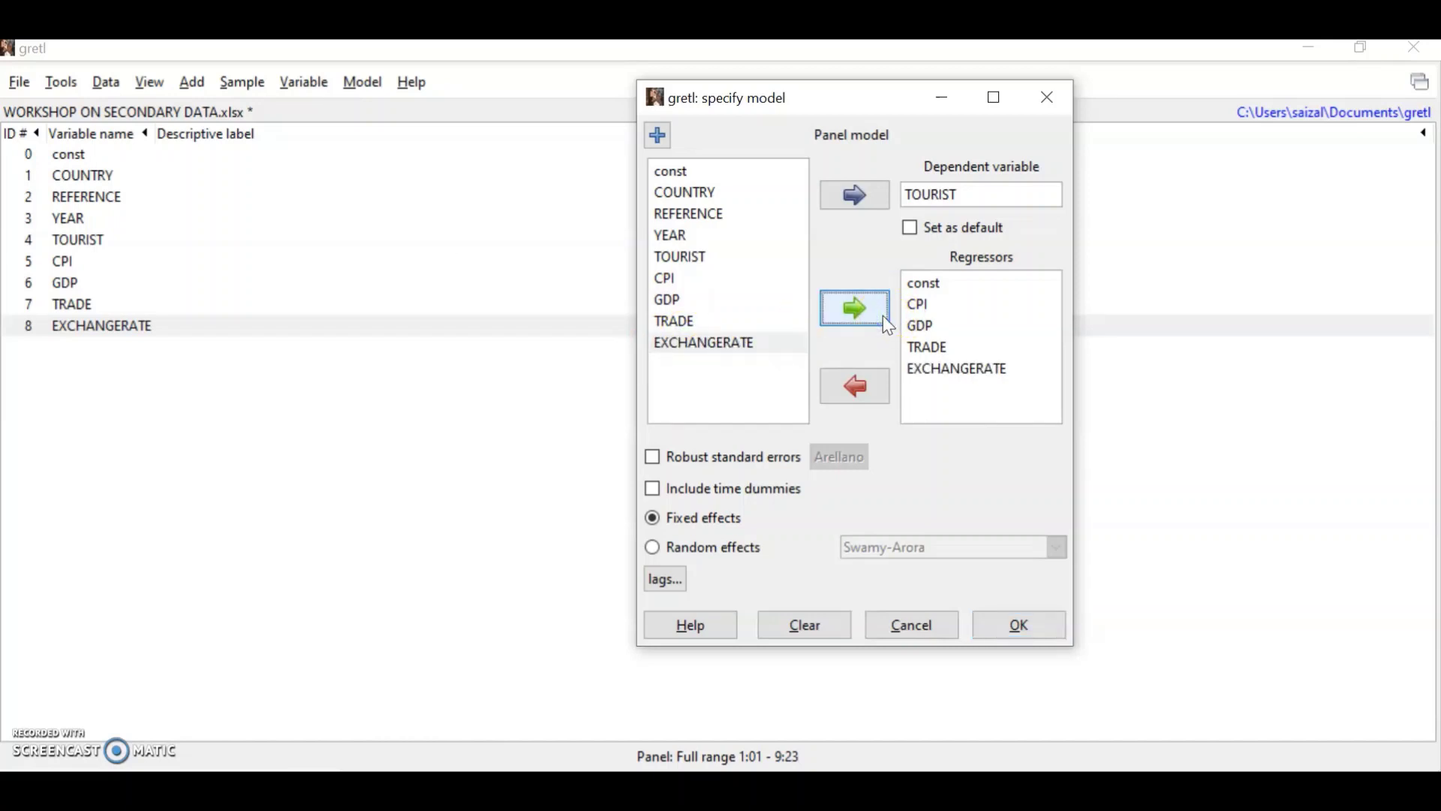
# Estimate the panel model with fixed effects and maximize its output window.
pyautogui.click(664, 527)
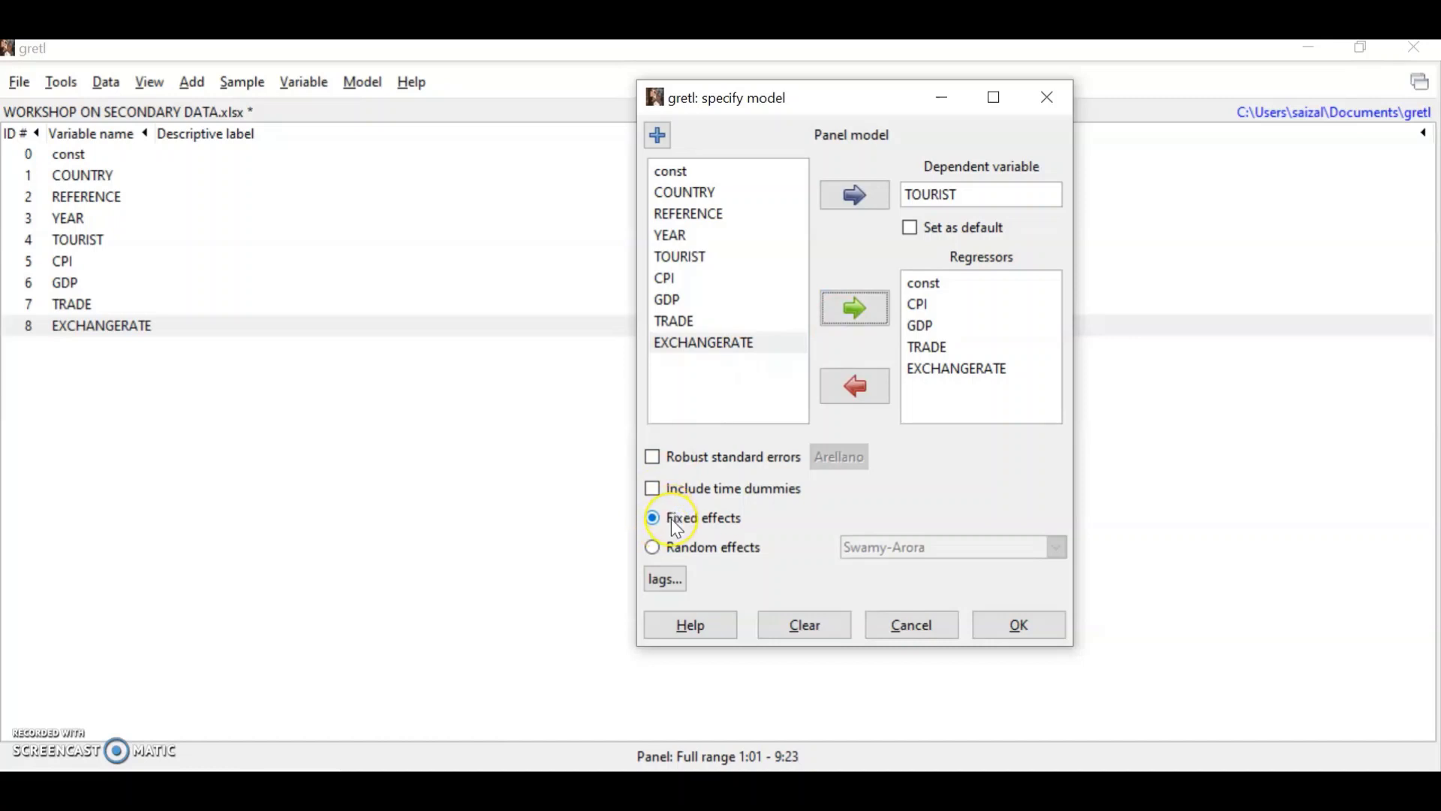
pyautogui.click(1020, 627)
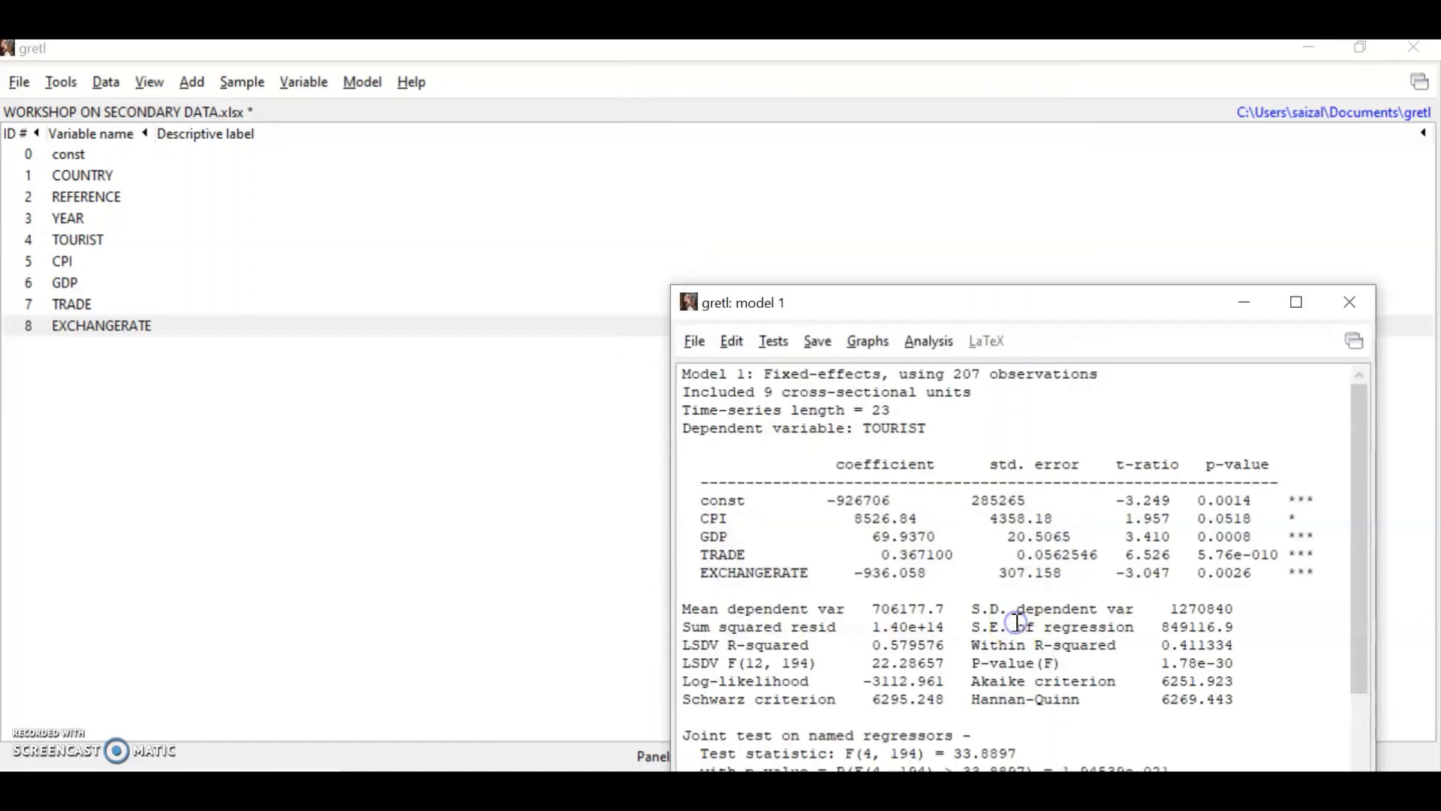
pyautogui.moveTo(1033, 324); pyautogui.dragTo(763, 200)
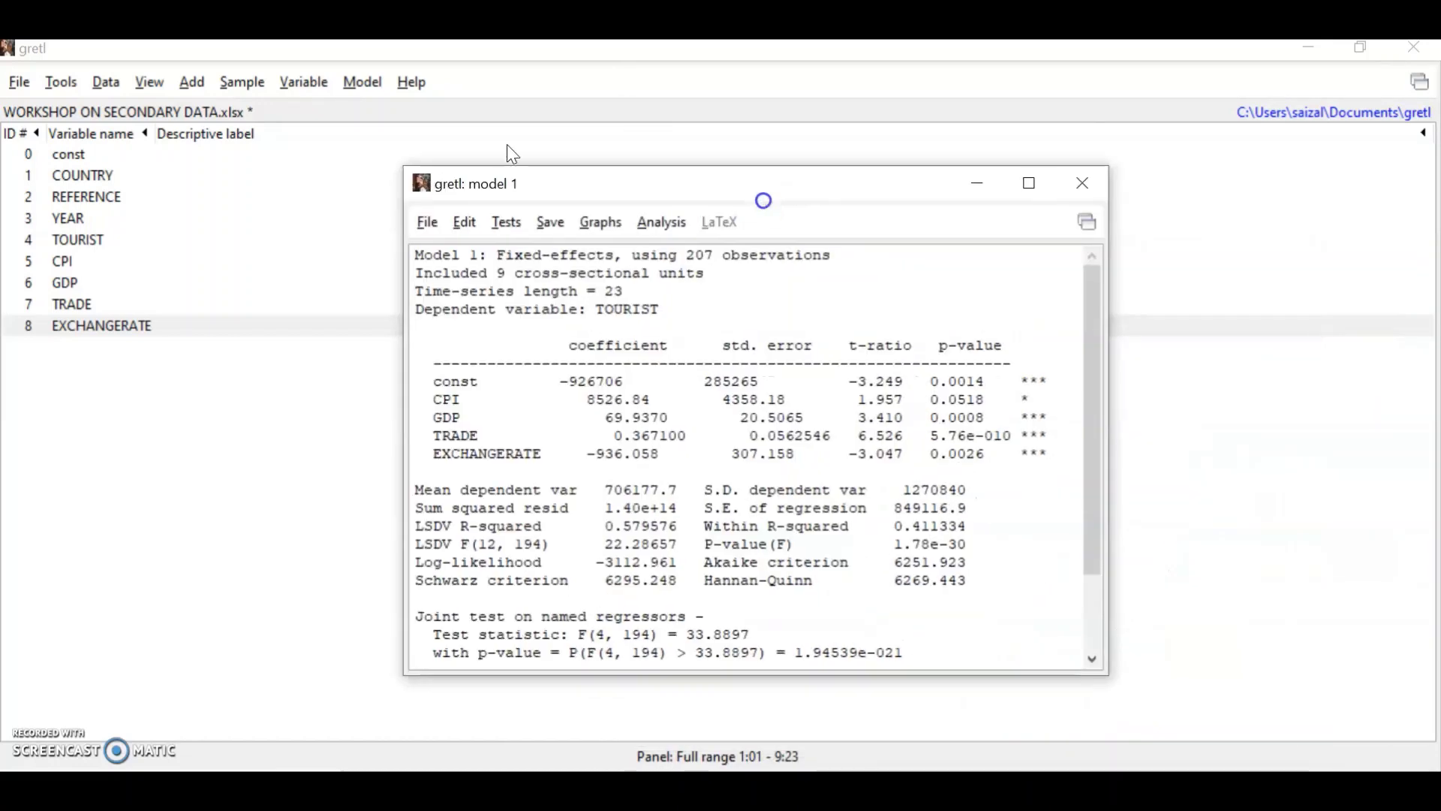
pyautogui.click(1026, 184)
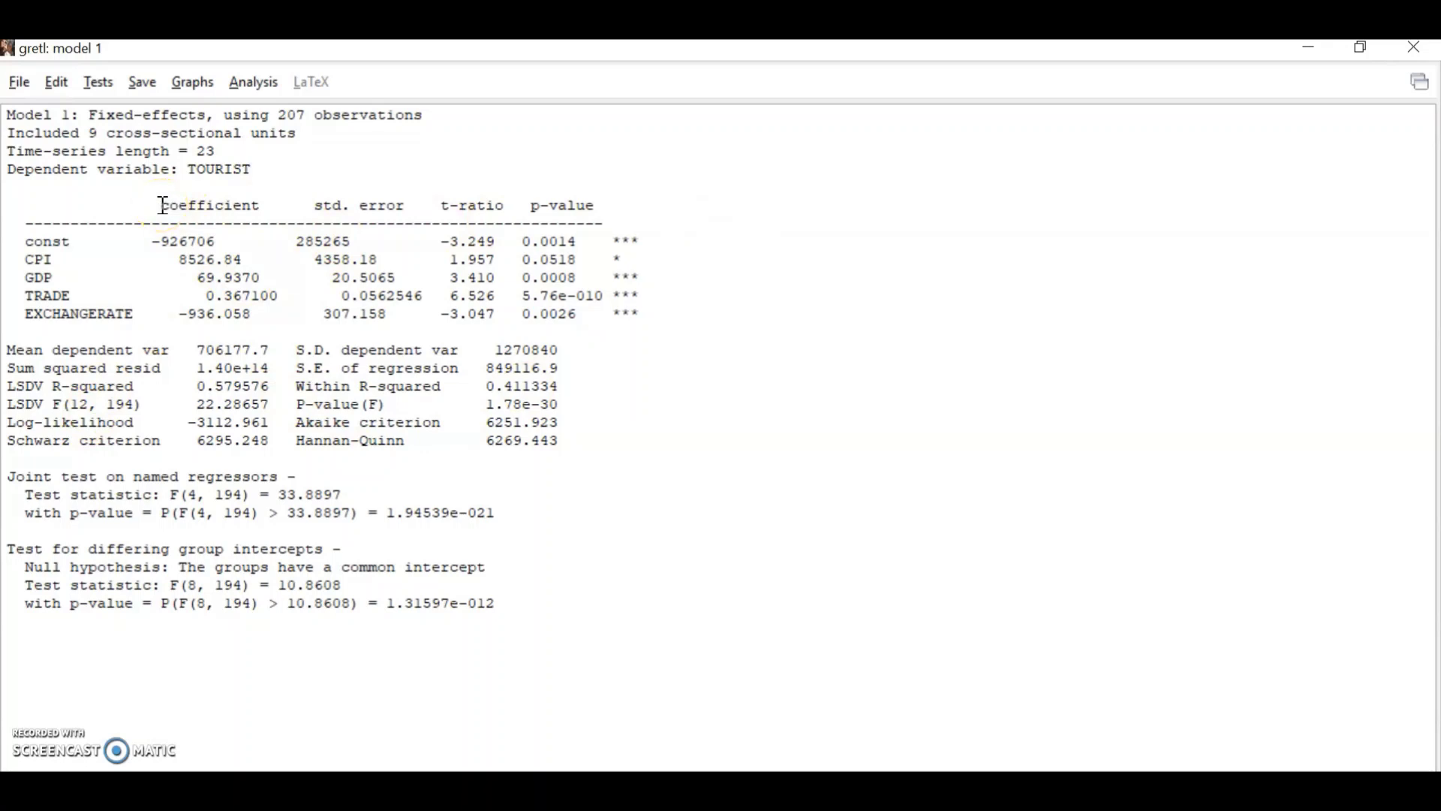
# Examine the coefficient table's columns and the p-values of CPI, GDP, TRADE and EXCHANGERATE, highlighting them in turn.
pyautogui.moveTo(163, 206); pyautogui.dragTo(597, 204)
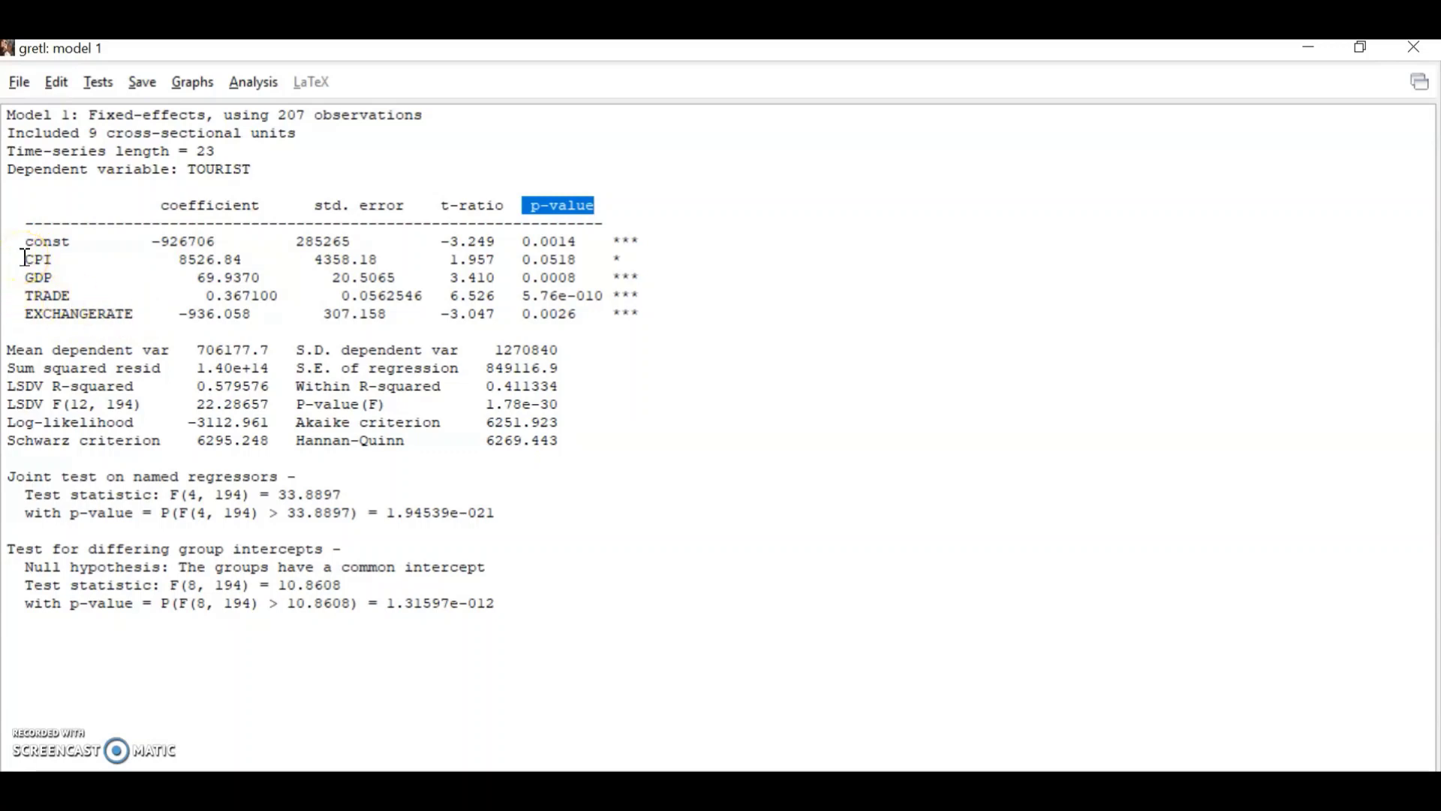
pyautogui.moveTo(523, 260); pyautogui.dragTo(580, 259)
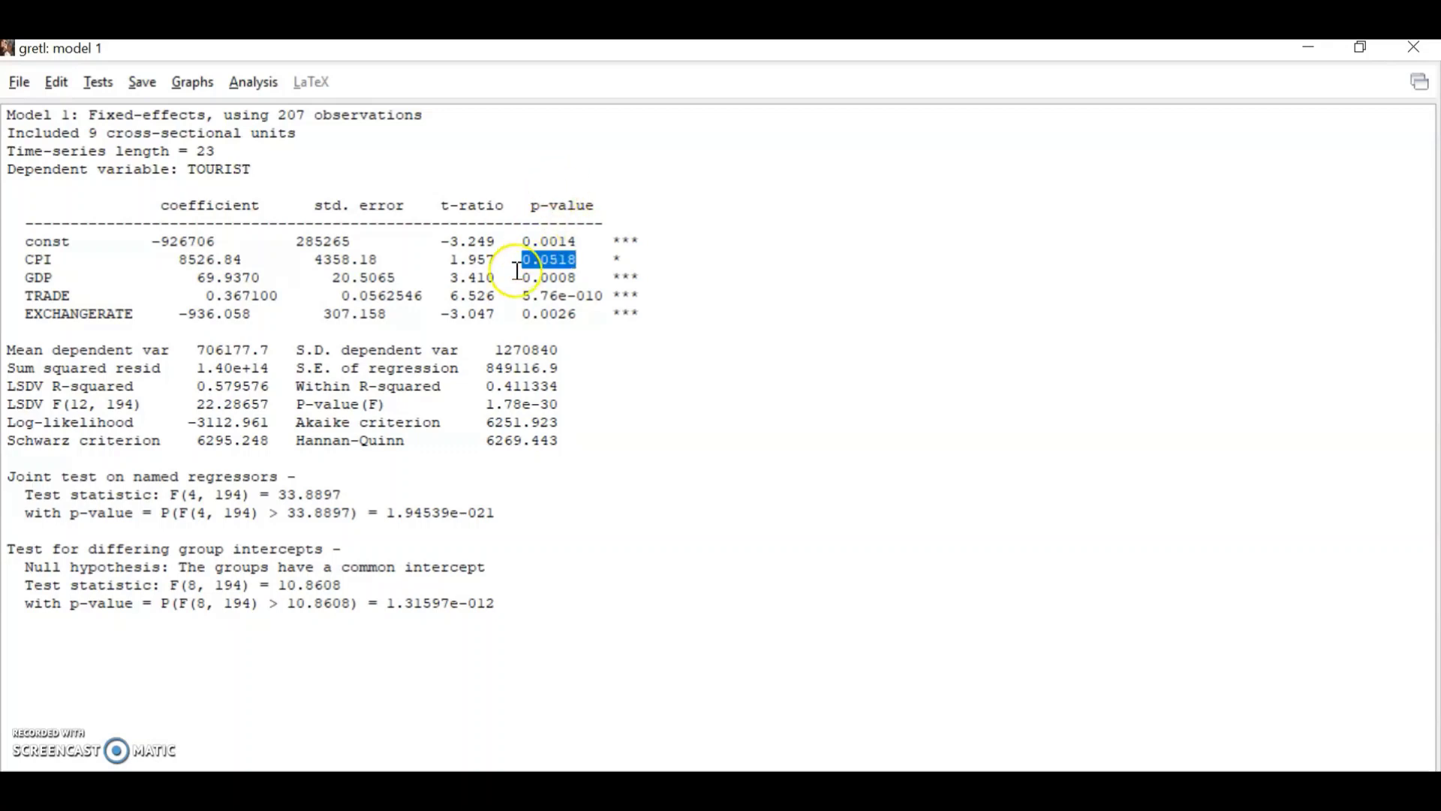
pyautogui.click(384, 182)
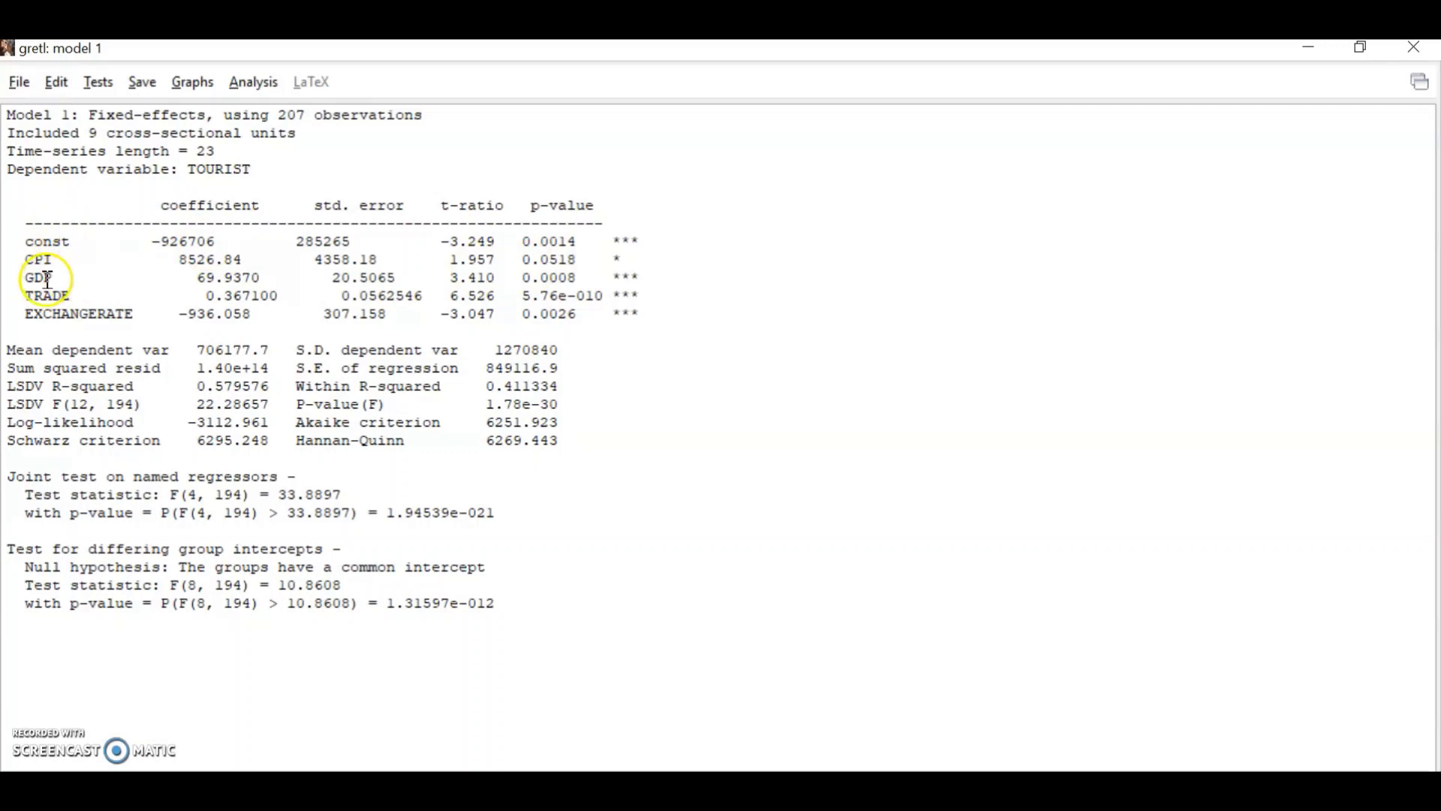
pyautogui.moveTo(523, 278); pyautogui.dragTo(581, 285)
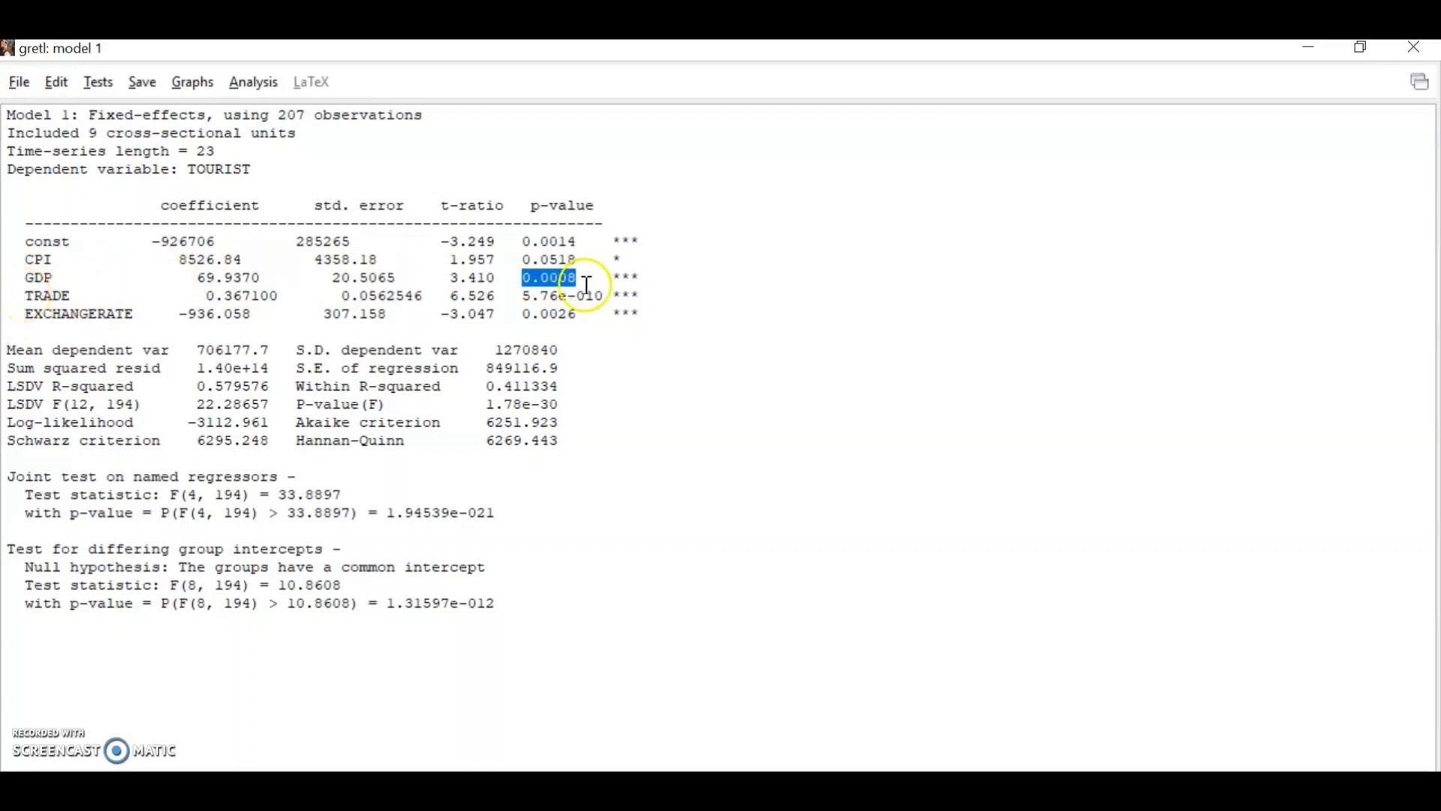
pyautogui.moveTo(521, 294); pyautogui.dragTo(602, 292)
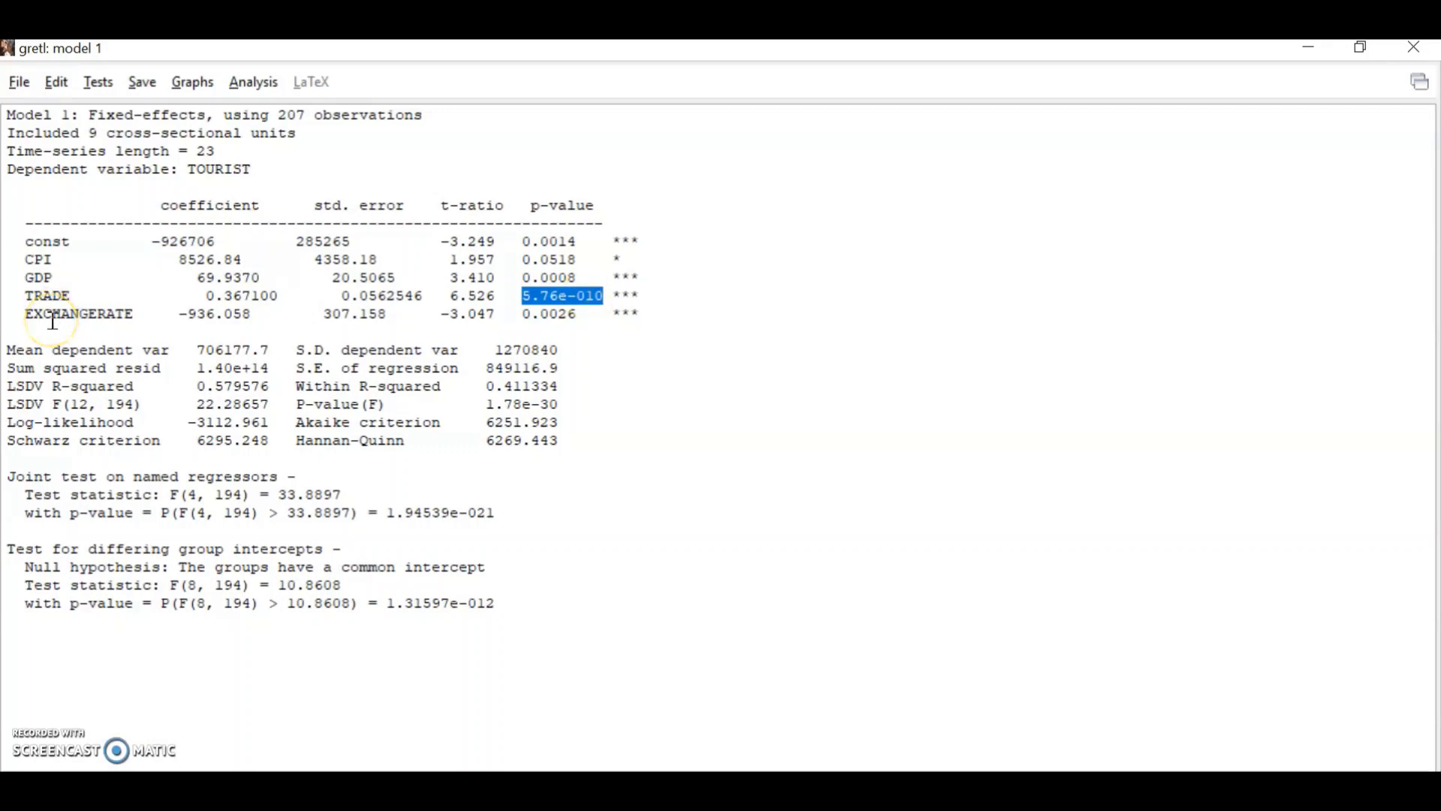
pyautogui.click(524, 315)
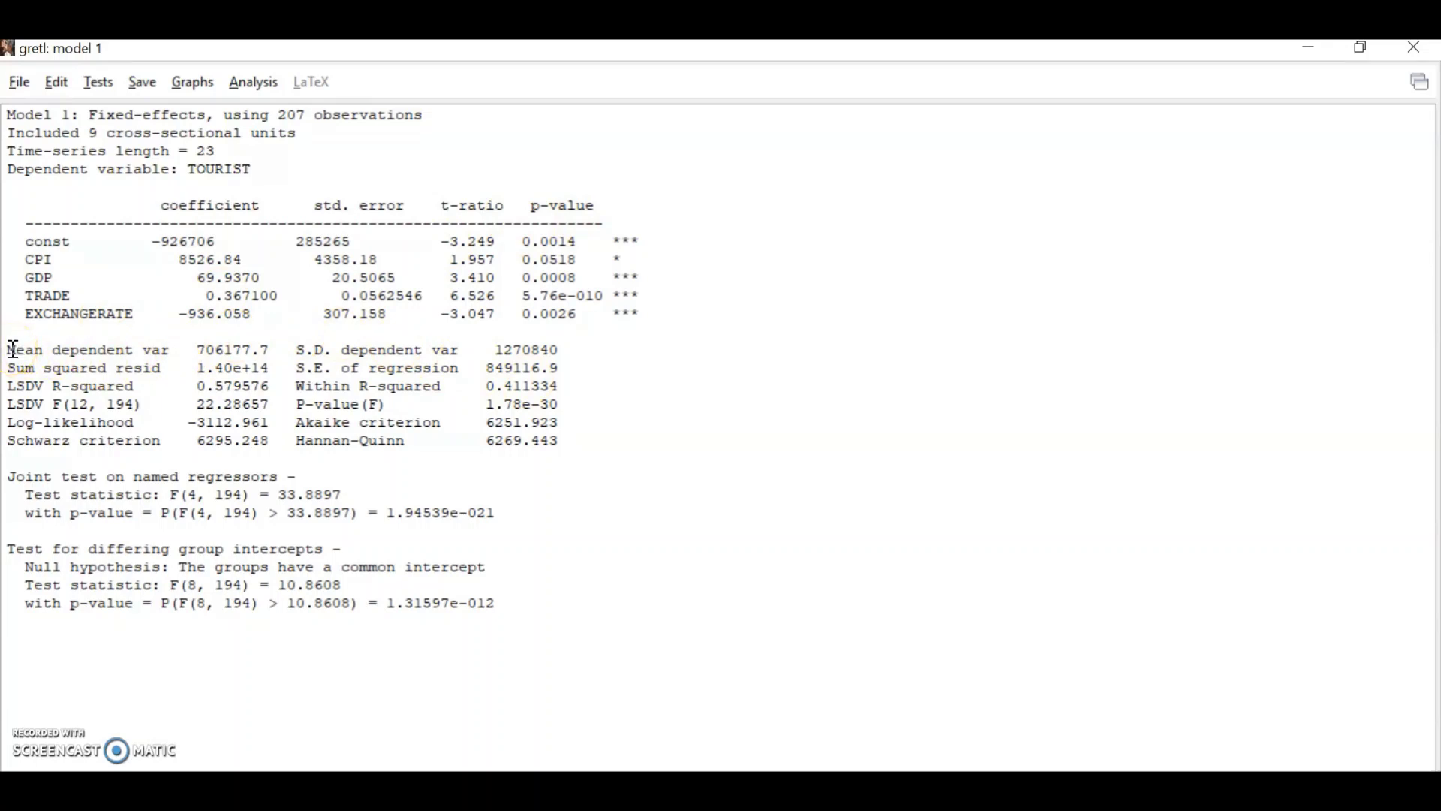
# Examine the summary statistics beneath the coefficient table and the CPI, GDP, TRADE and EXCHANGERATE rows, highlighting each block.
pyautogui.moveTo(14, 350); pyautogui.dragTo(613, 371)
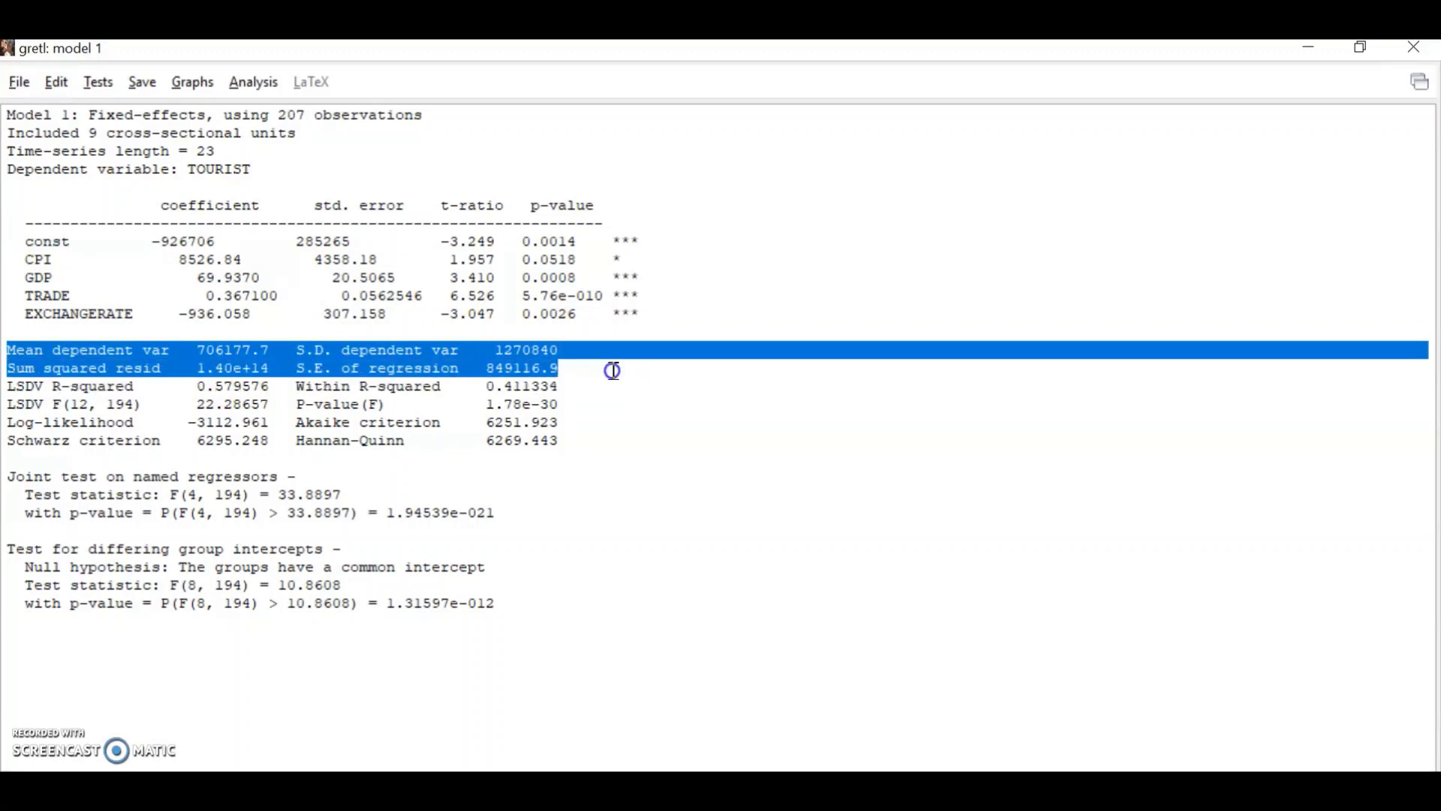
pyautogui.click(124, 381)
pyautogui.moveTo(8, 350); pyautogui.dragTo(1421, 455)
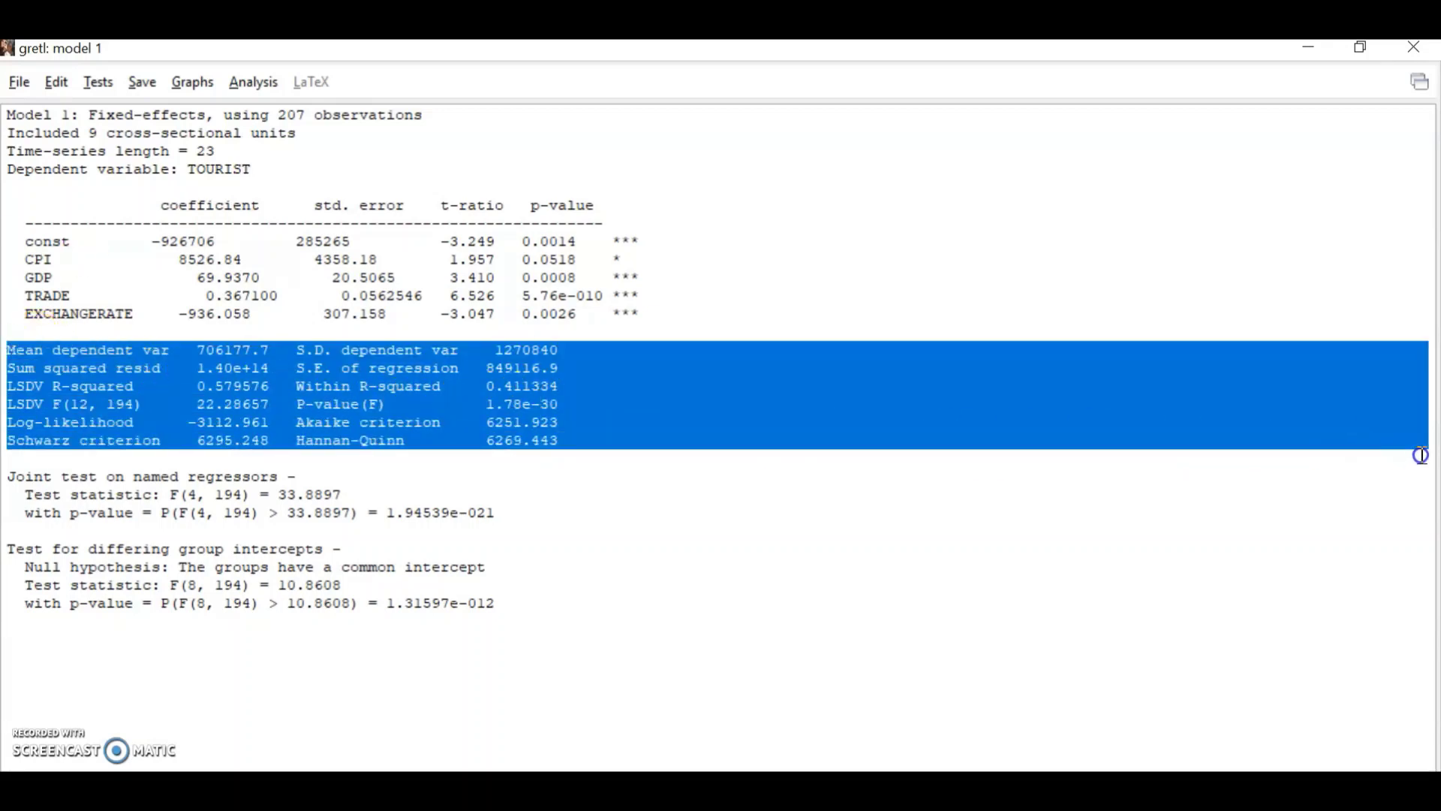
pyautogui.click(418, 470)
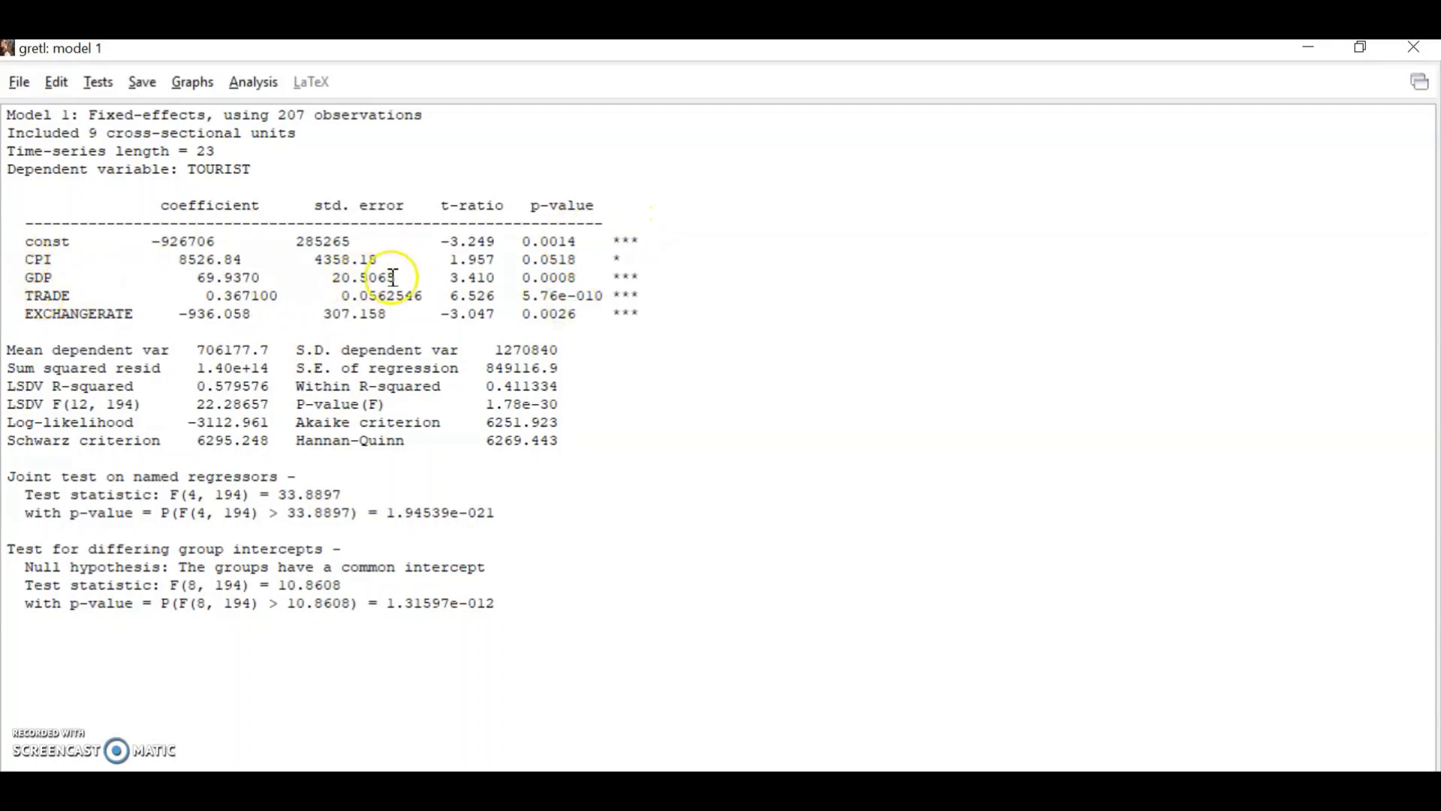
pyautogui.moveTo(641, 313); pyautogui.dragTo(24, 261)
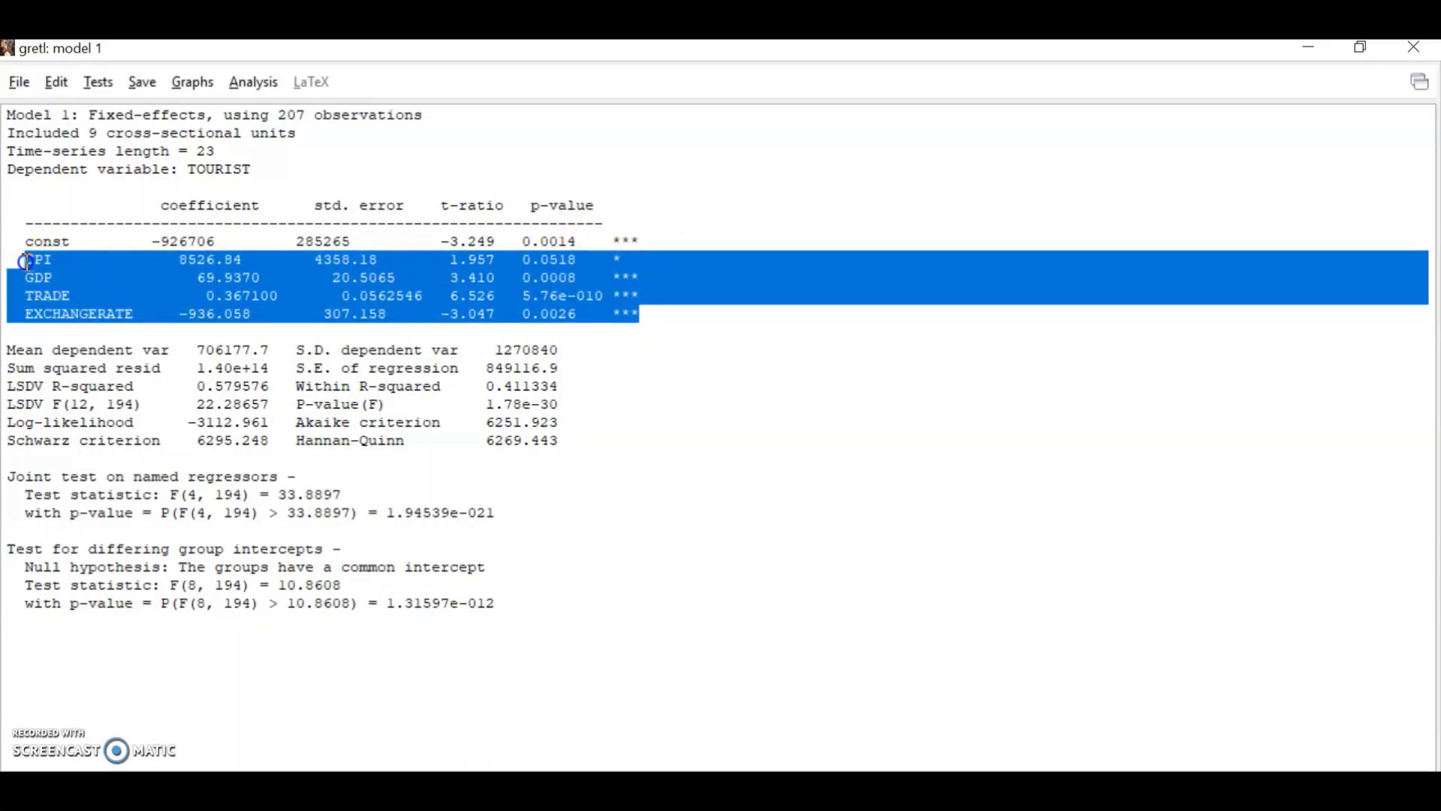
pyautogui.click(668, 293)
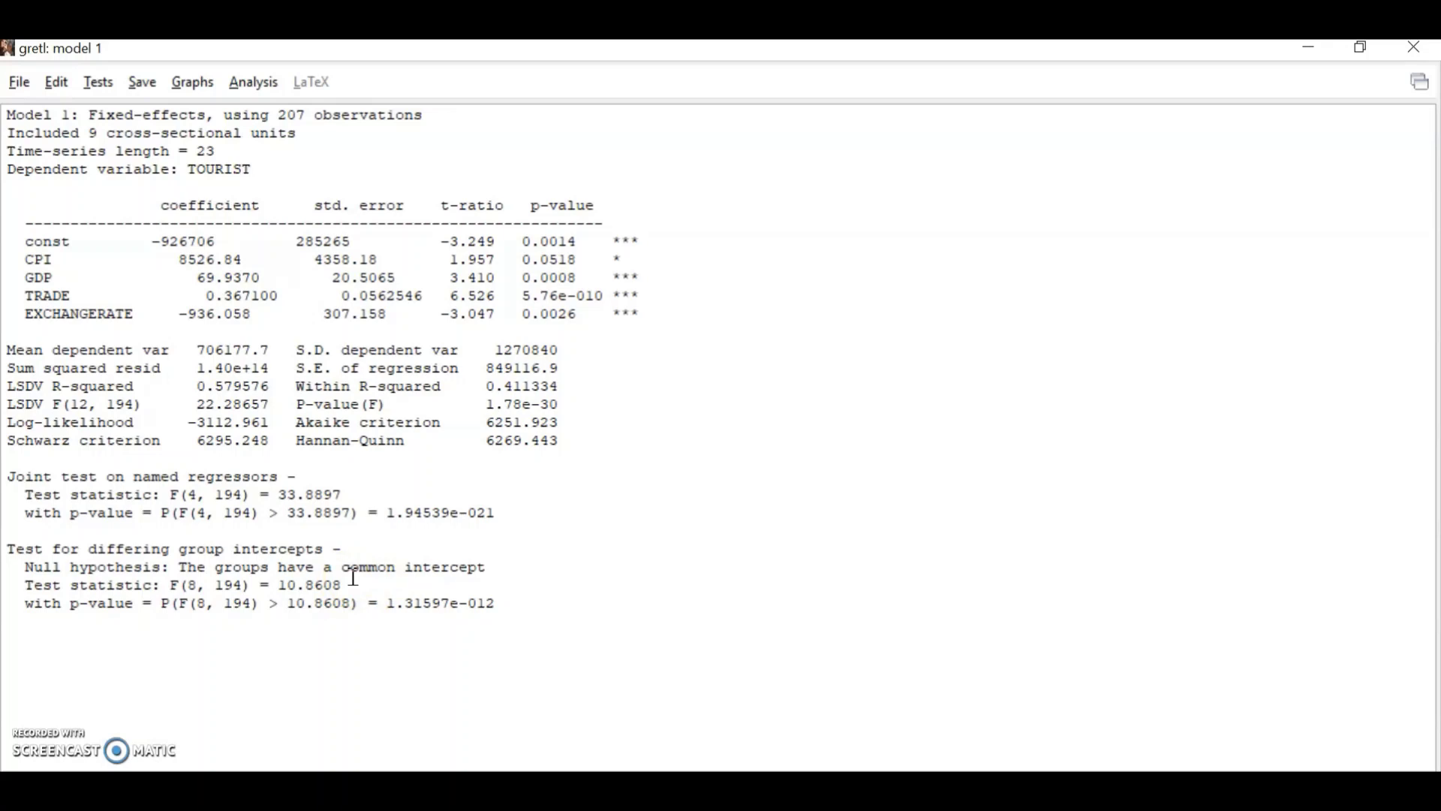
pyautogui.click(668, 787)
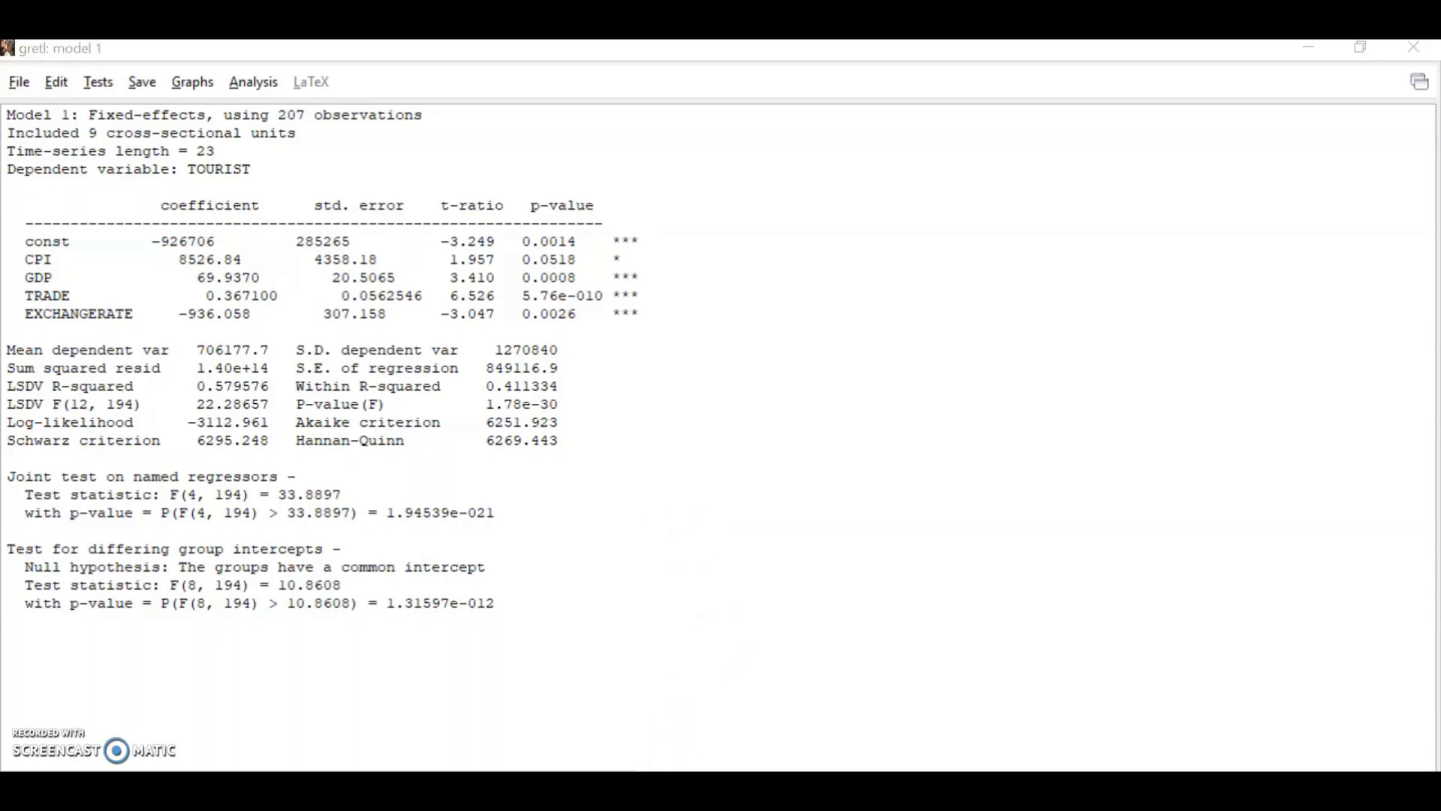
pyautogui.click(694, 787)
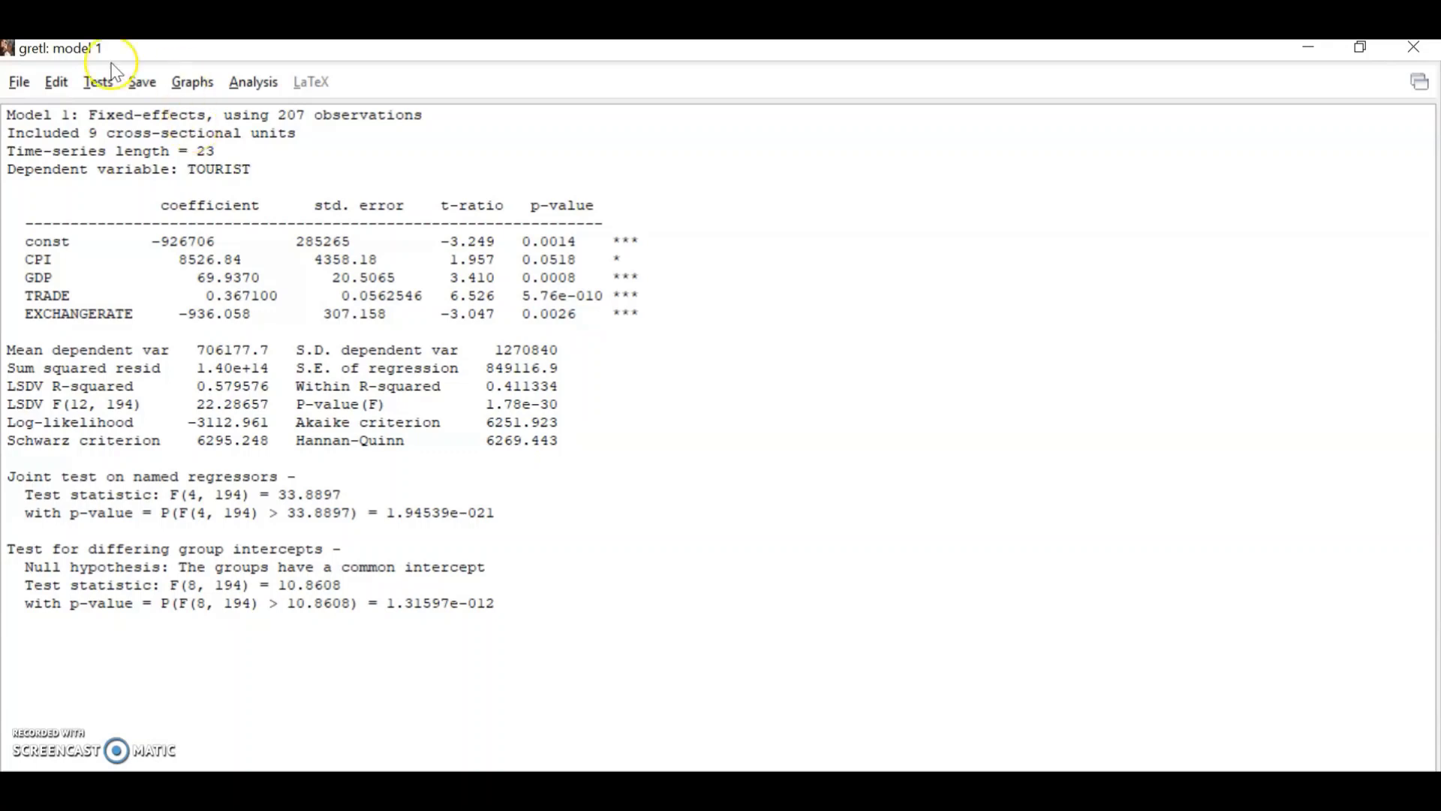
# Run the groupwise heteroskedasticity test on the fixed-effects model and close its result window.
pyautogui.click(99, 84)
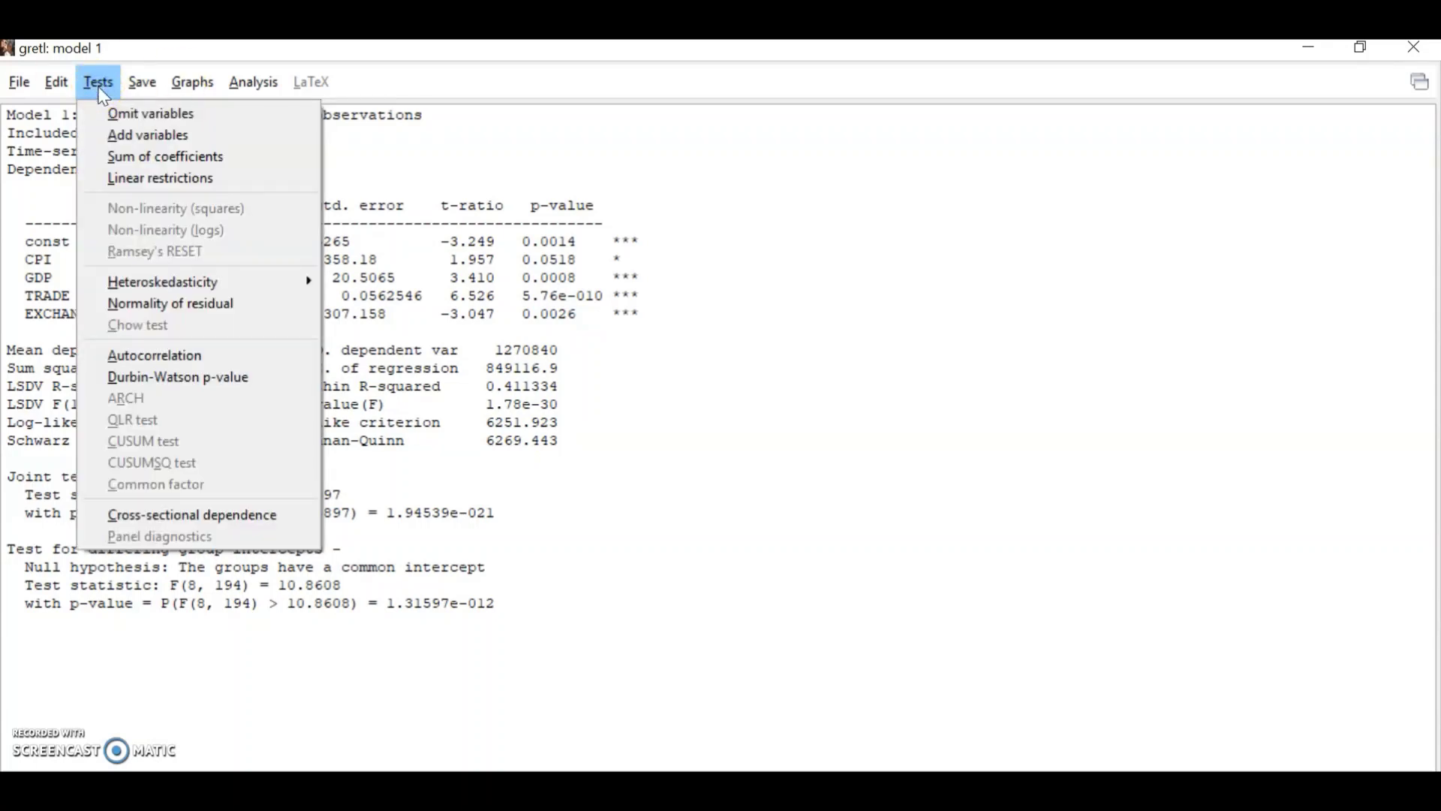
pyautogui.click(166, 283)
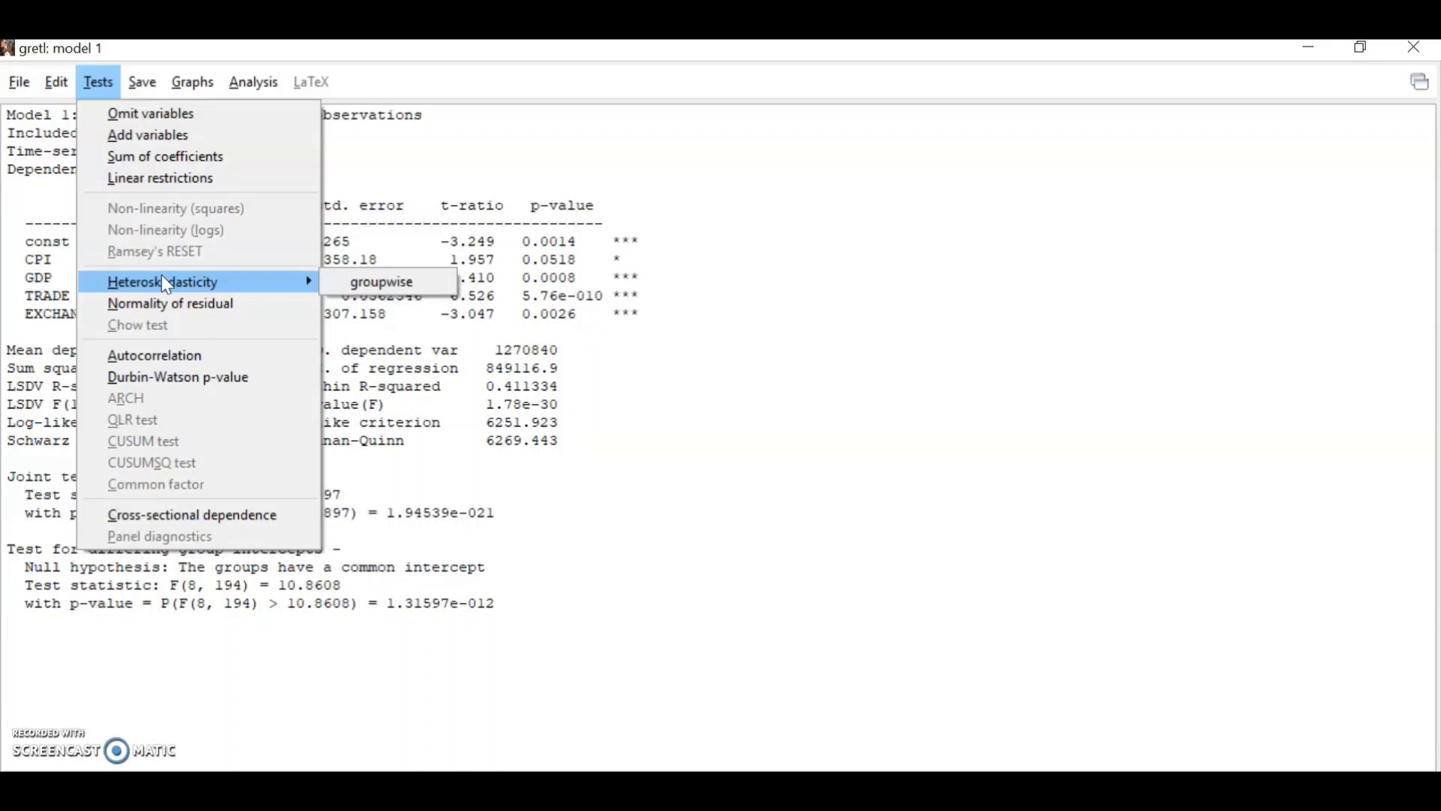
pyautogui.click(404, 292)
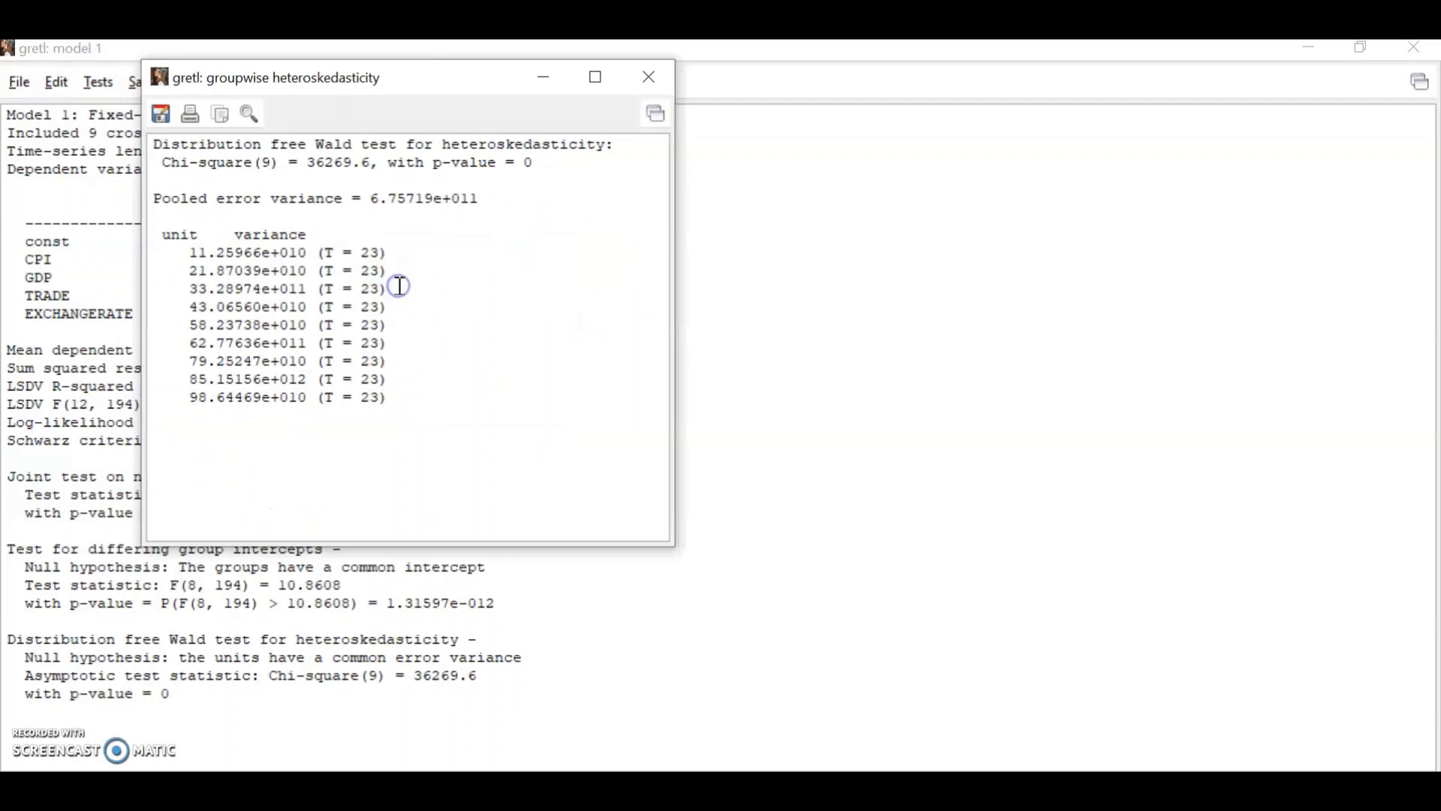
pyautogui.click(656, 76)
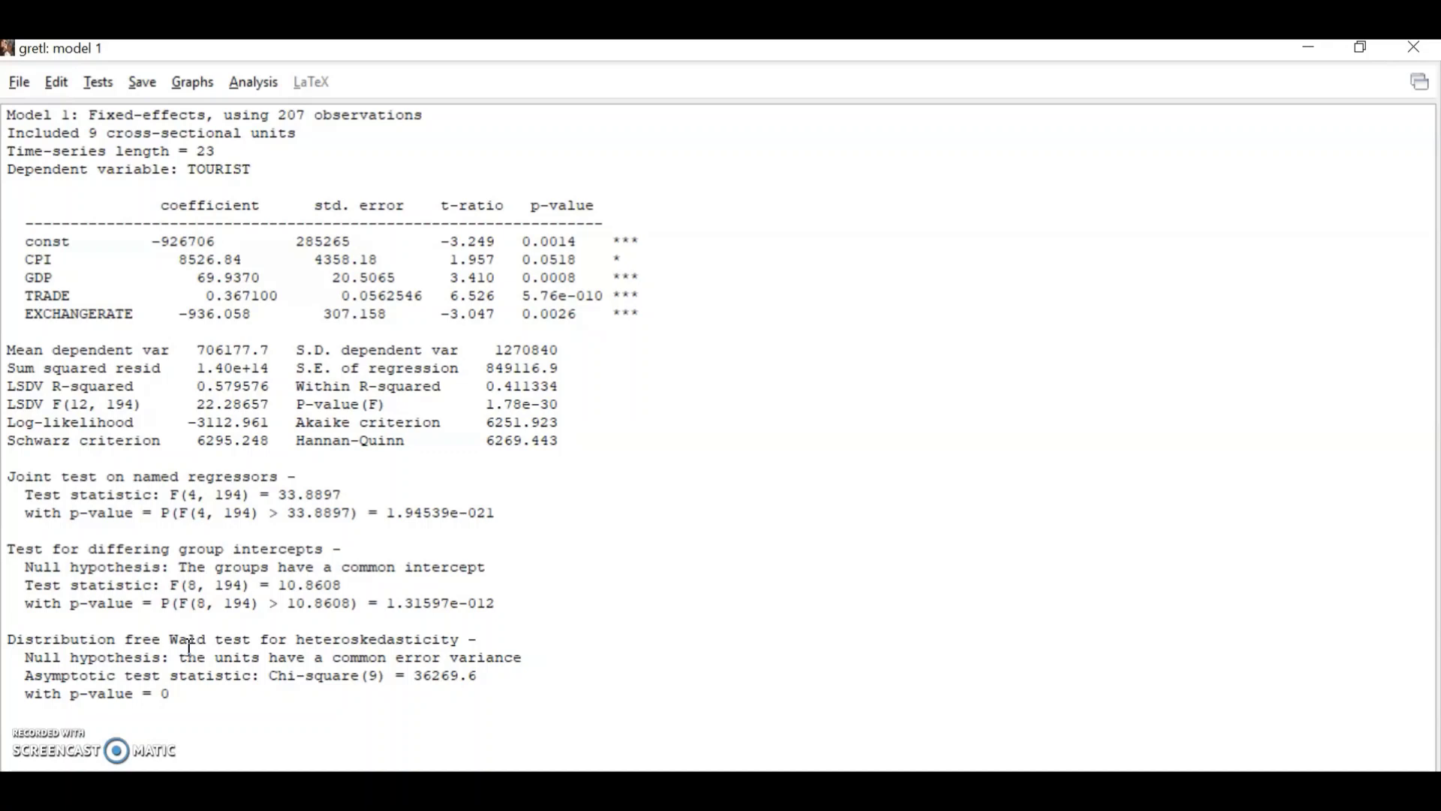
# Examine the standard errors of the constant and the four regressors by highlighting them in the coefficient table.
pyautogui.moveTo(297, 241); pyautogui.dragTo(410, 305)
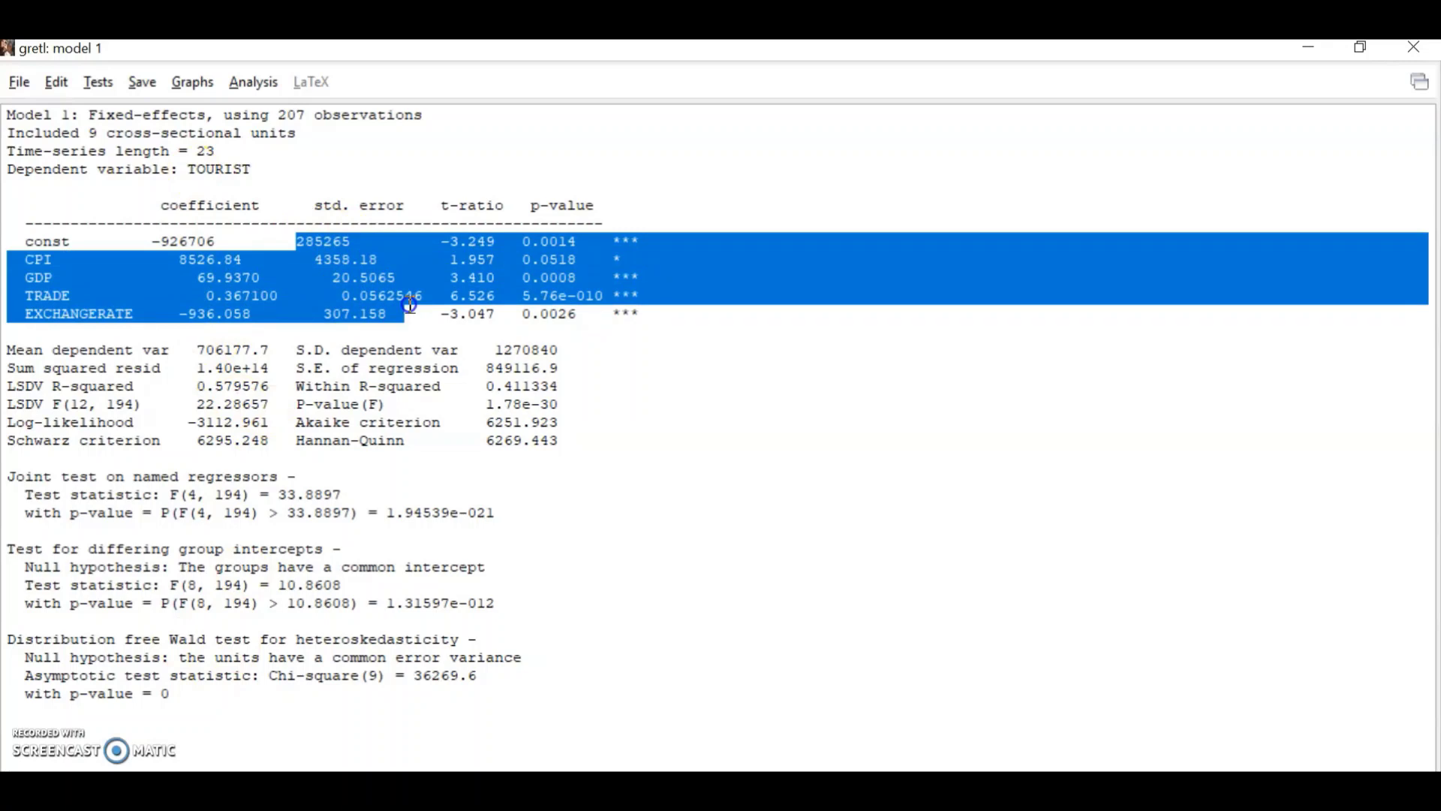
pyautogui.click(406, 309)
pyautogui.click(344, 229)
pyautogui.moveTo(298, 241); pyautogui.dragTo(409, 313)
pyautogui.click(840, 491)
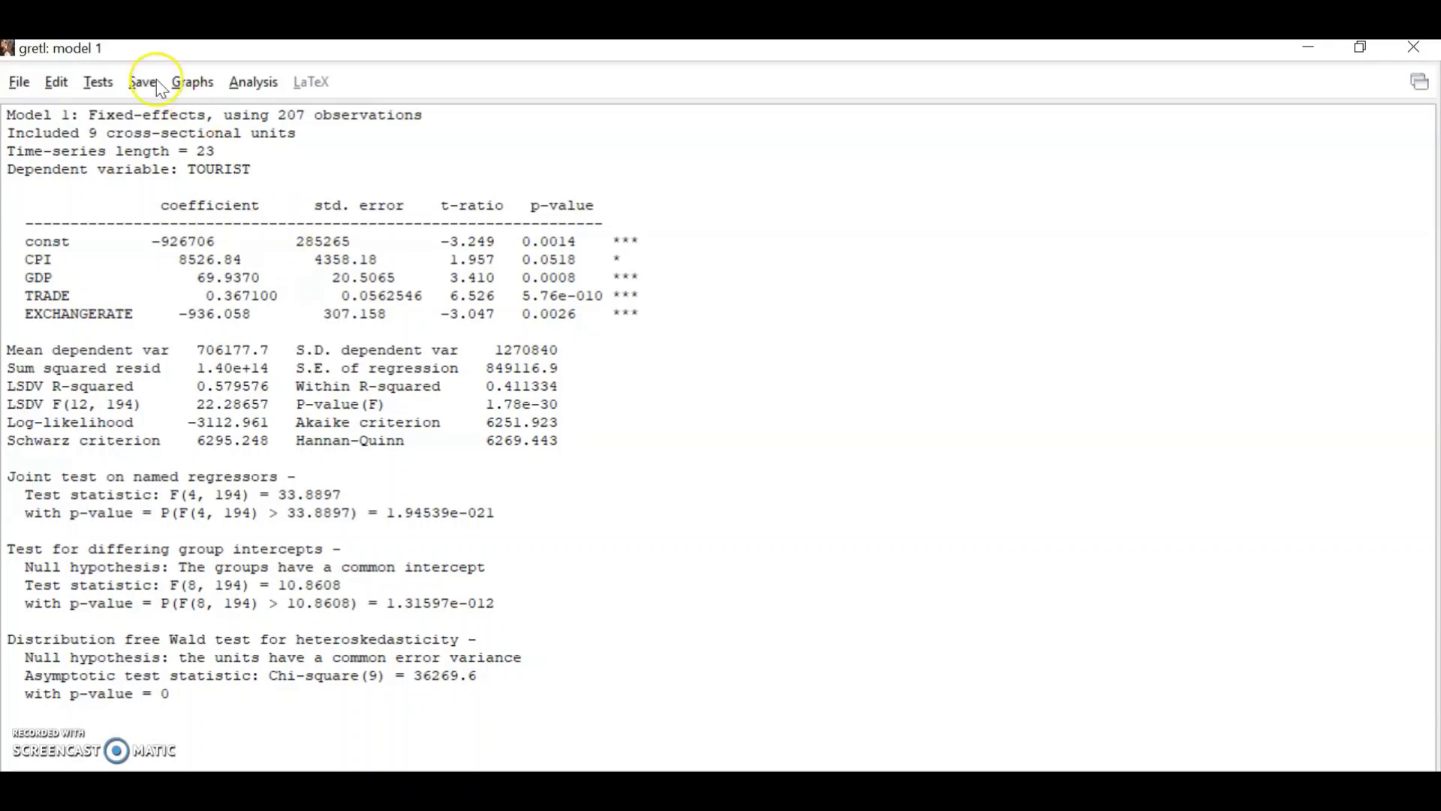
# Run the autocorrelation test on the fixed-effects model and close its result window.
pyautogui.click(99, 83)
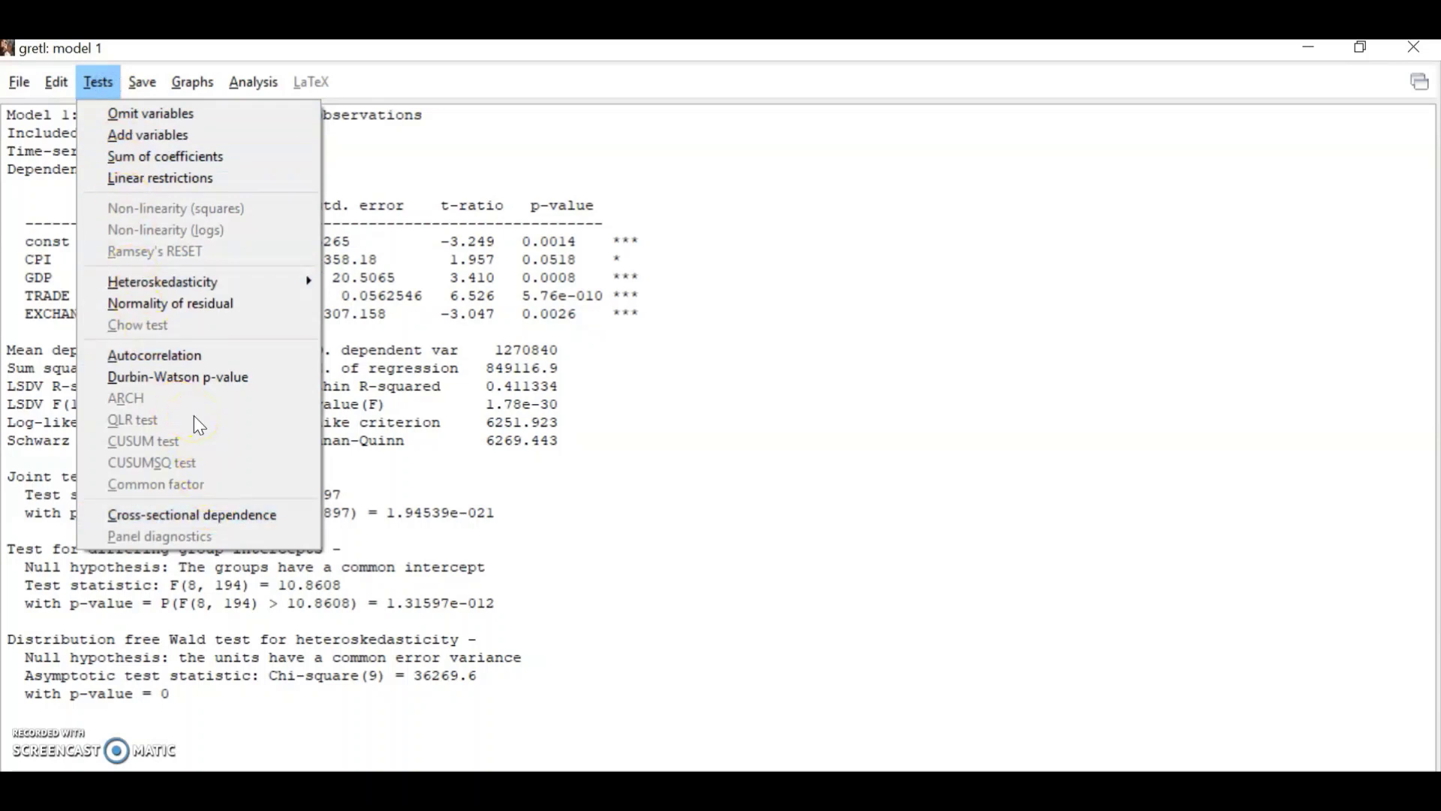
pyautogui.click(165, 353)
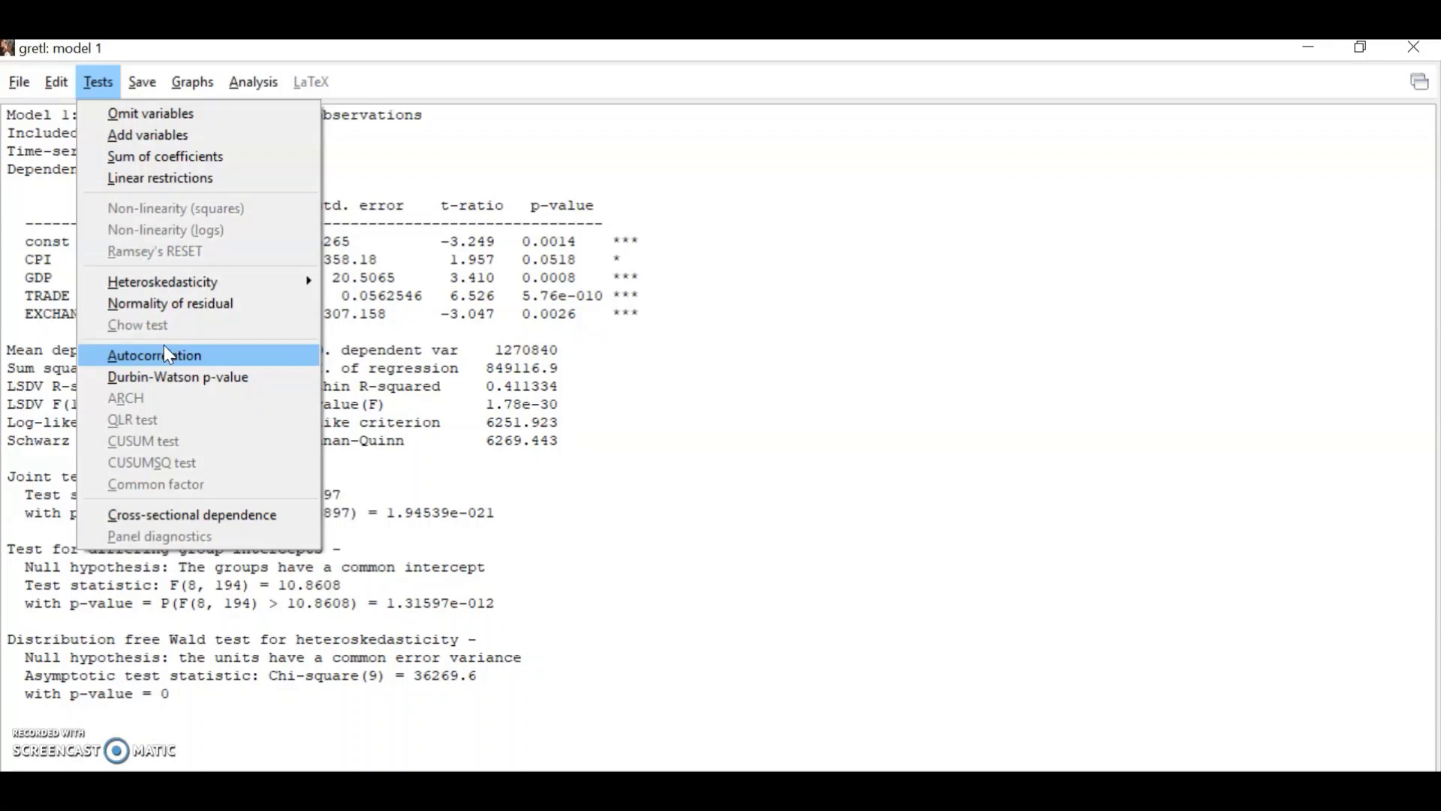
pyautogui.click(166, 353)
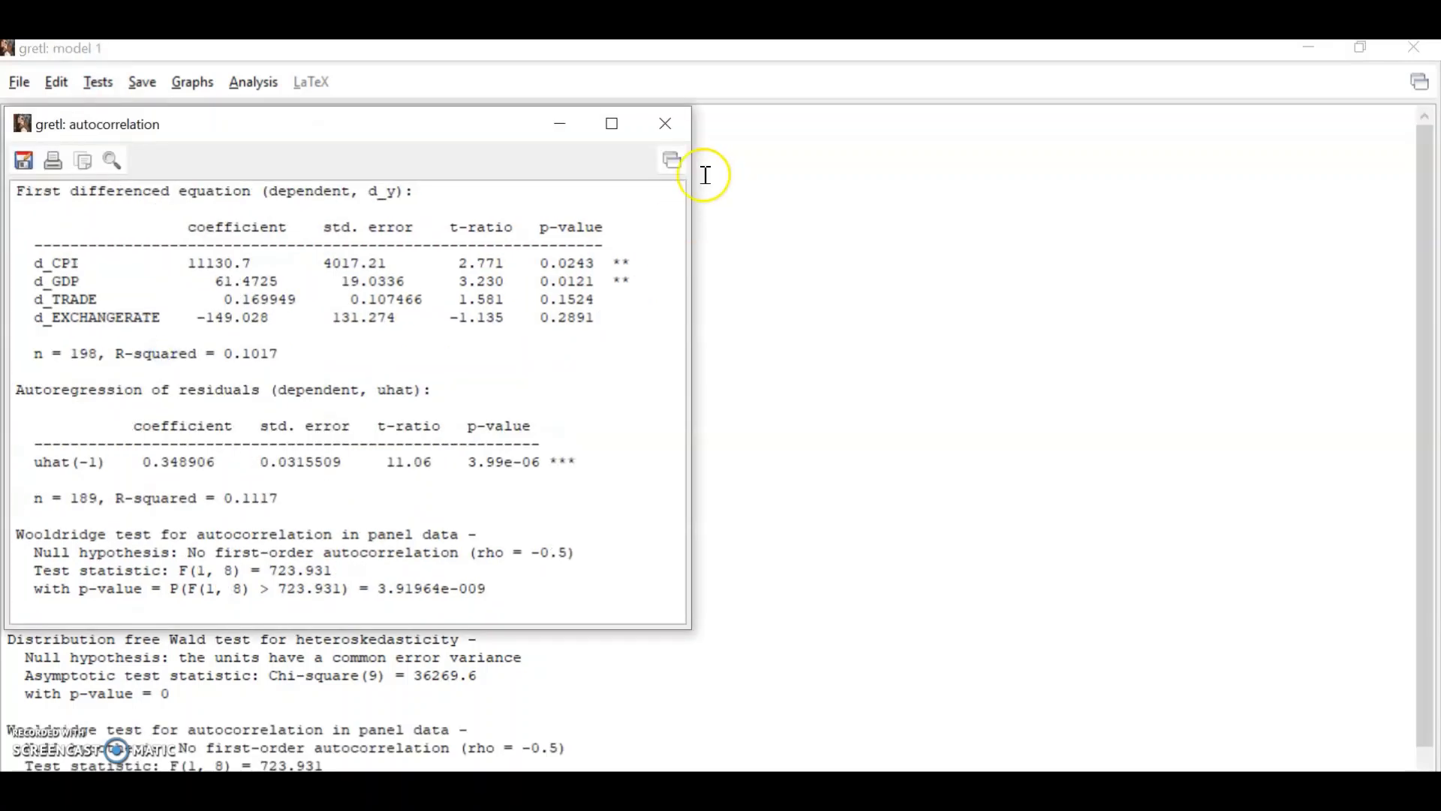
pyautogui.click(676, 125)
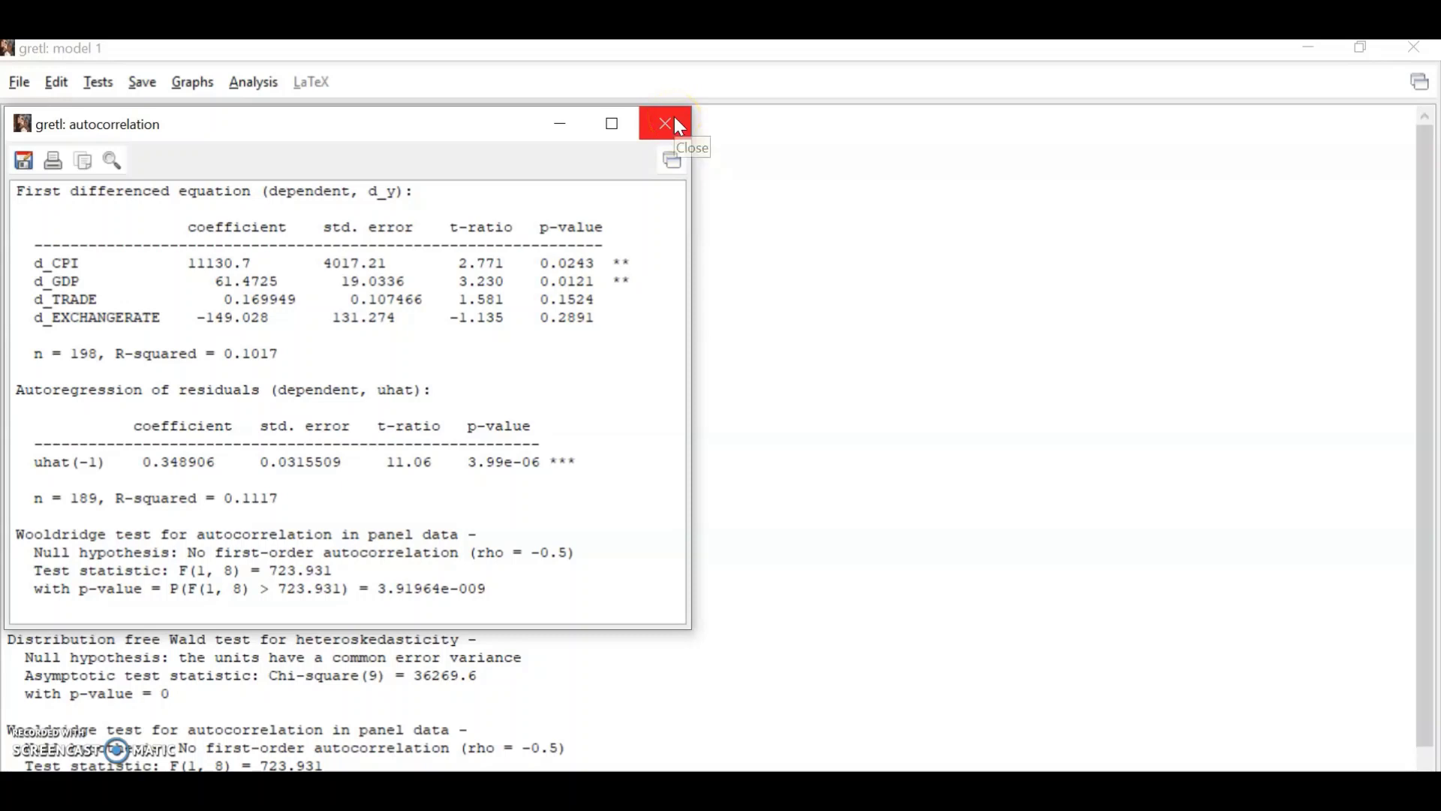
pyautogui.click(674, 124)
# Examine the null hypothesis, test statistic and p-value of the Wooldridge autocorrelation test in the model output.
pyautogui.scroll(-1, 724, 322)
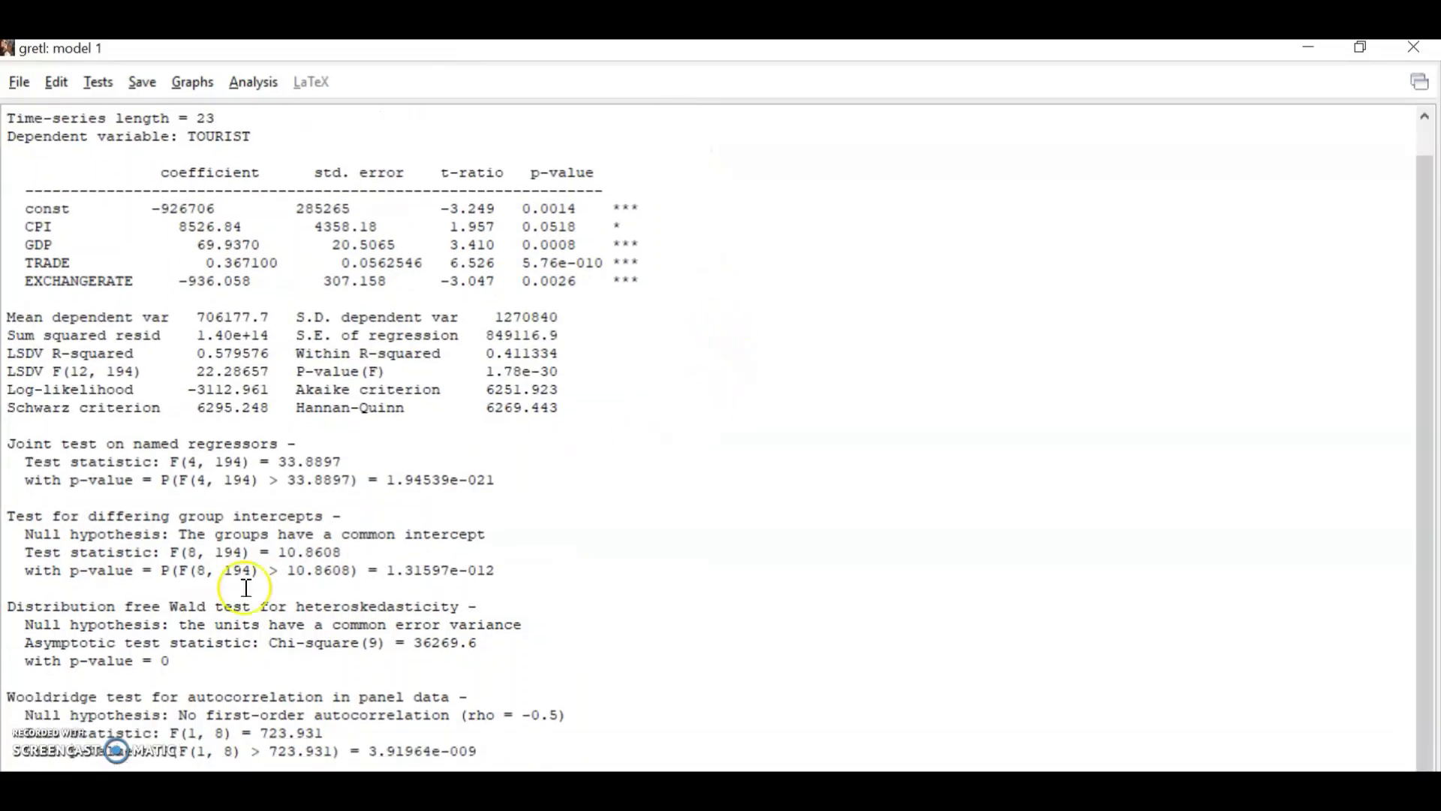
pyautogui.click(16, 698)
pyautogui.click(149, 751)
pyautogui.click(109, 722)
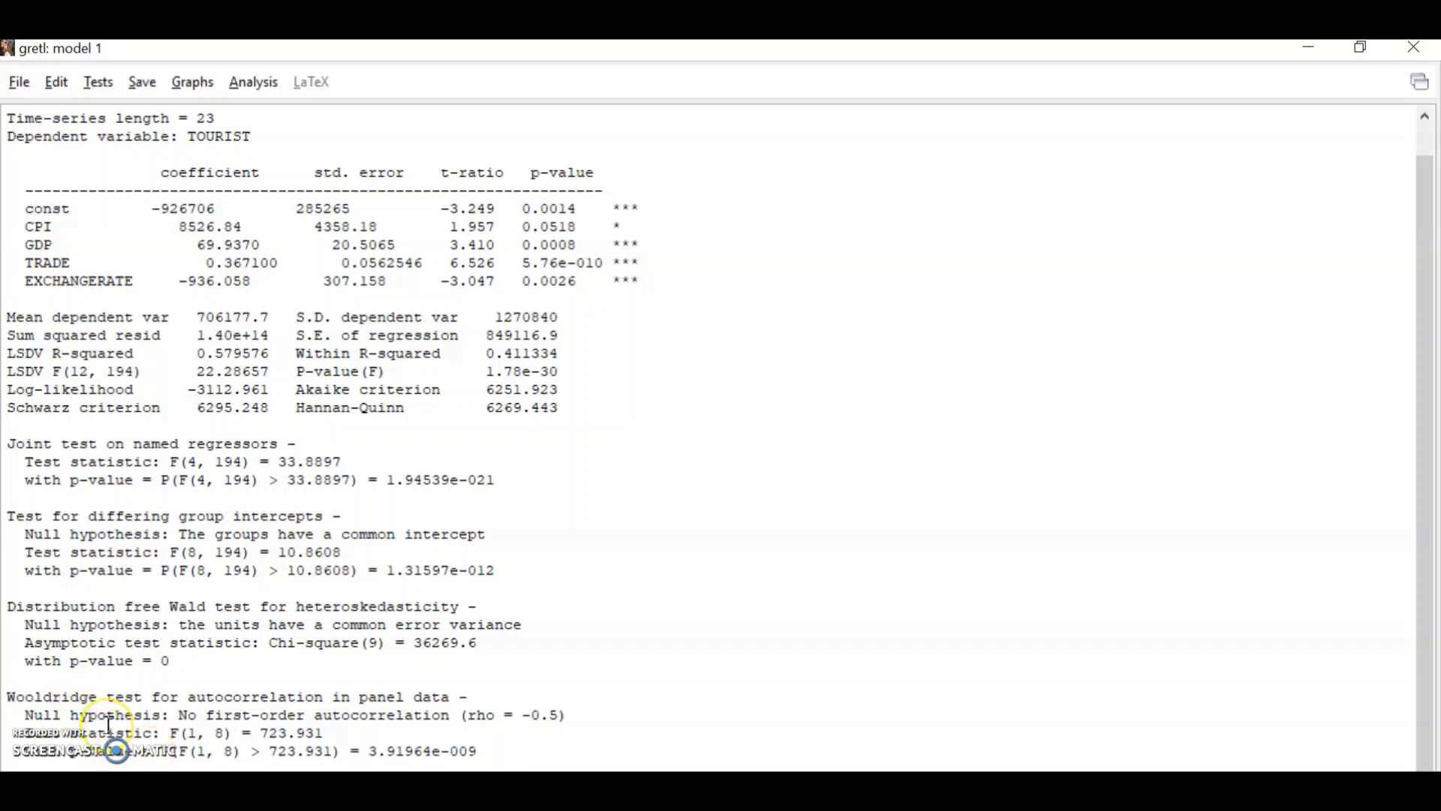
pyautogui.click(222, 728)
pyautogui.click(317, 717)
pyautogui.click(126, 736)
pyautogui.click(98, 81)
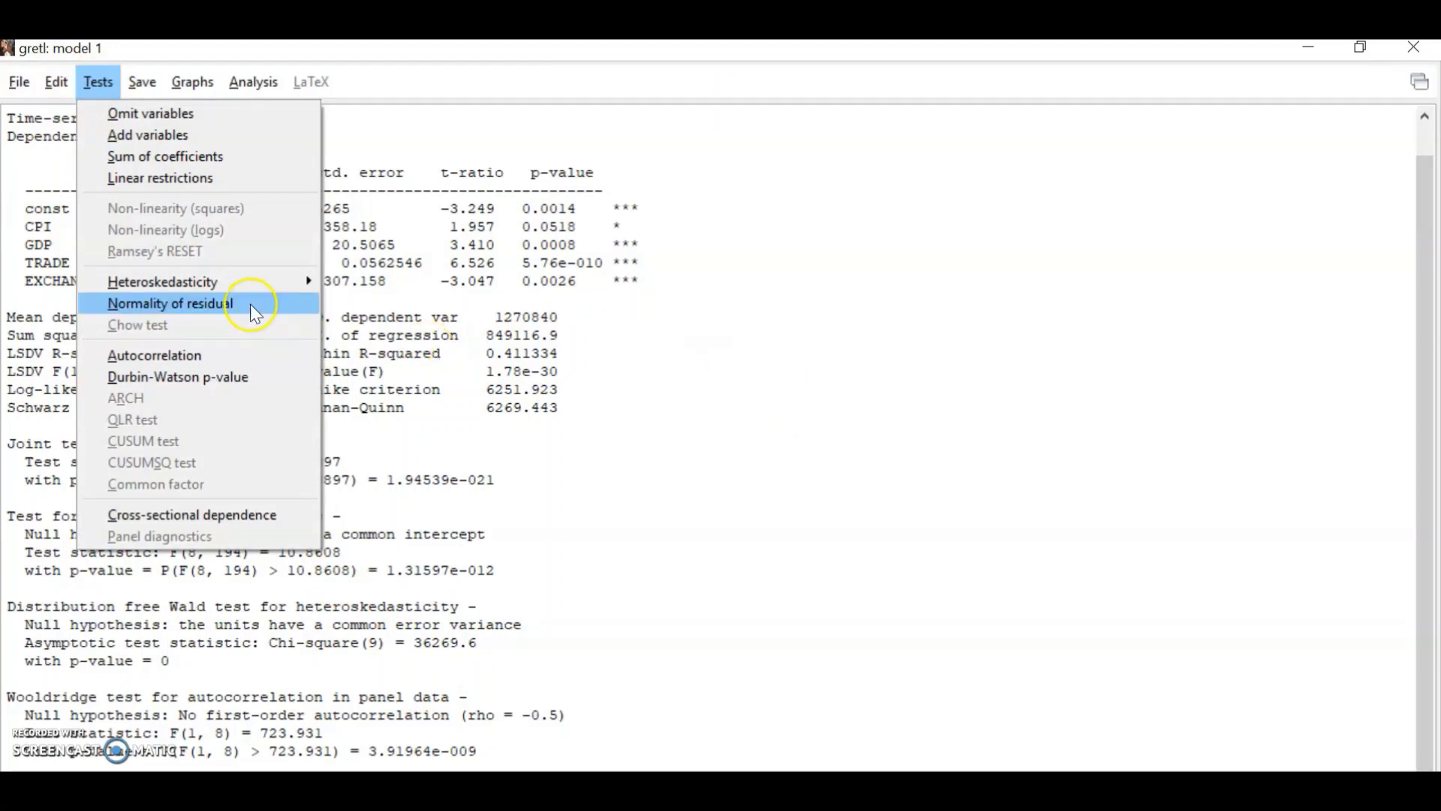
pyautogui.click(649, 410)
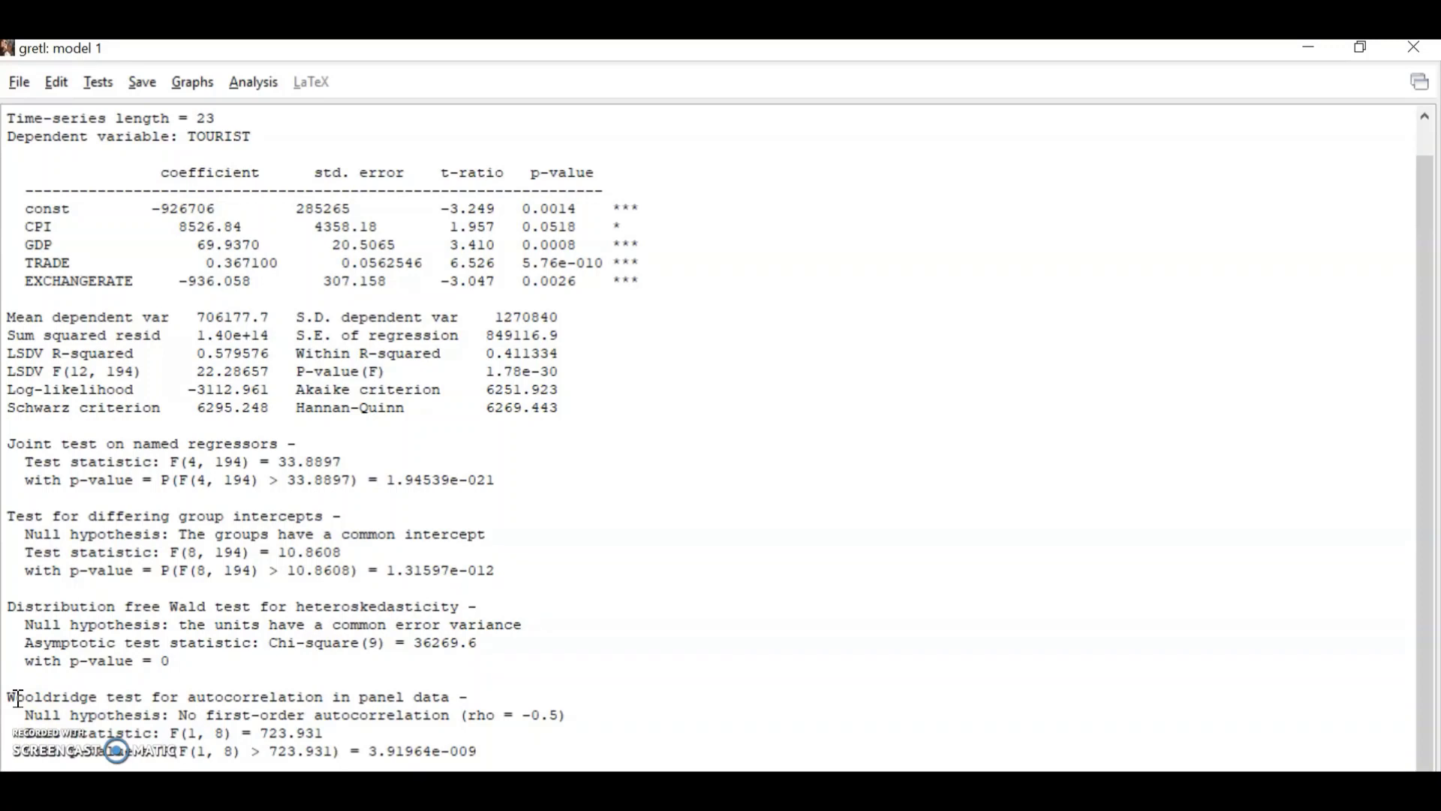
pyautogui.click(214, 741)
pyautogui.click(546, 724)
# Test the model's residuals for normality and close the resulting graph and frequency distribution windows.
pyautogui.click(96, 83)
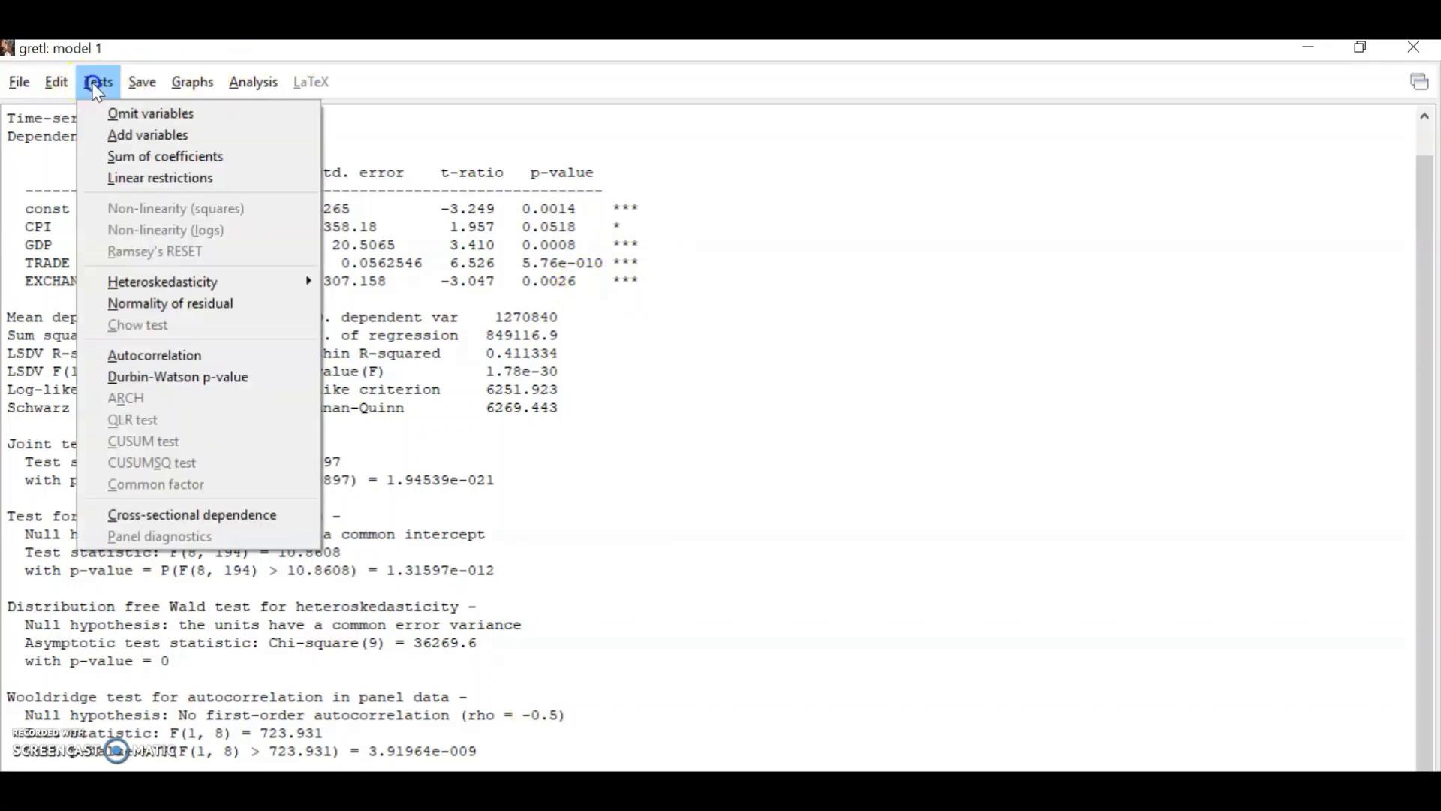
pyautogui.click(157, 304)
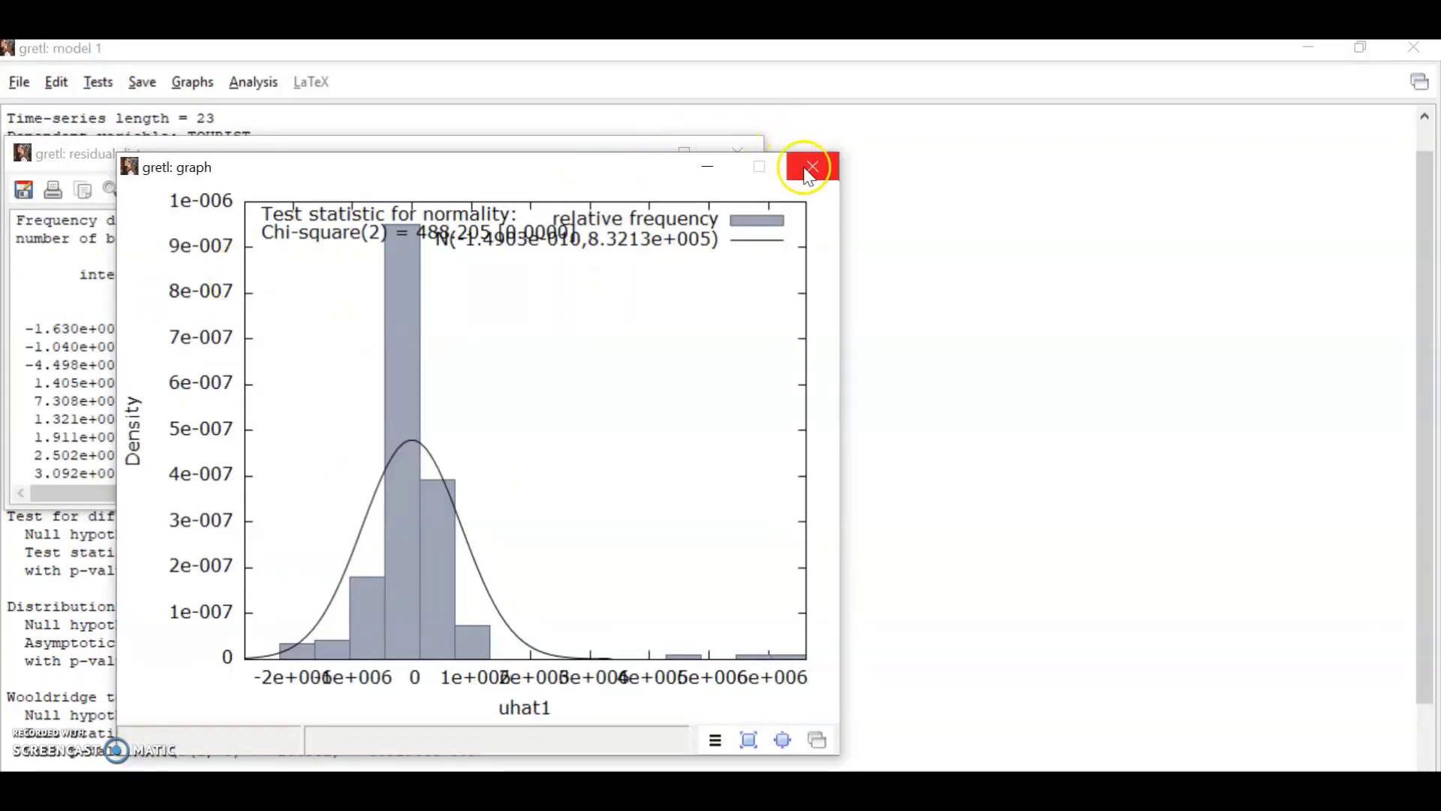
pyautogui.click(814, 167)
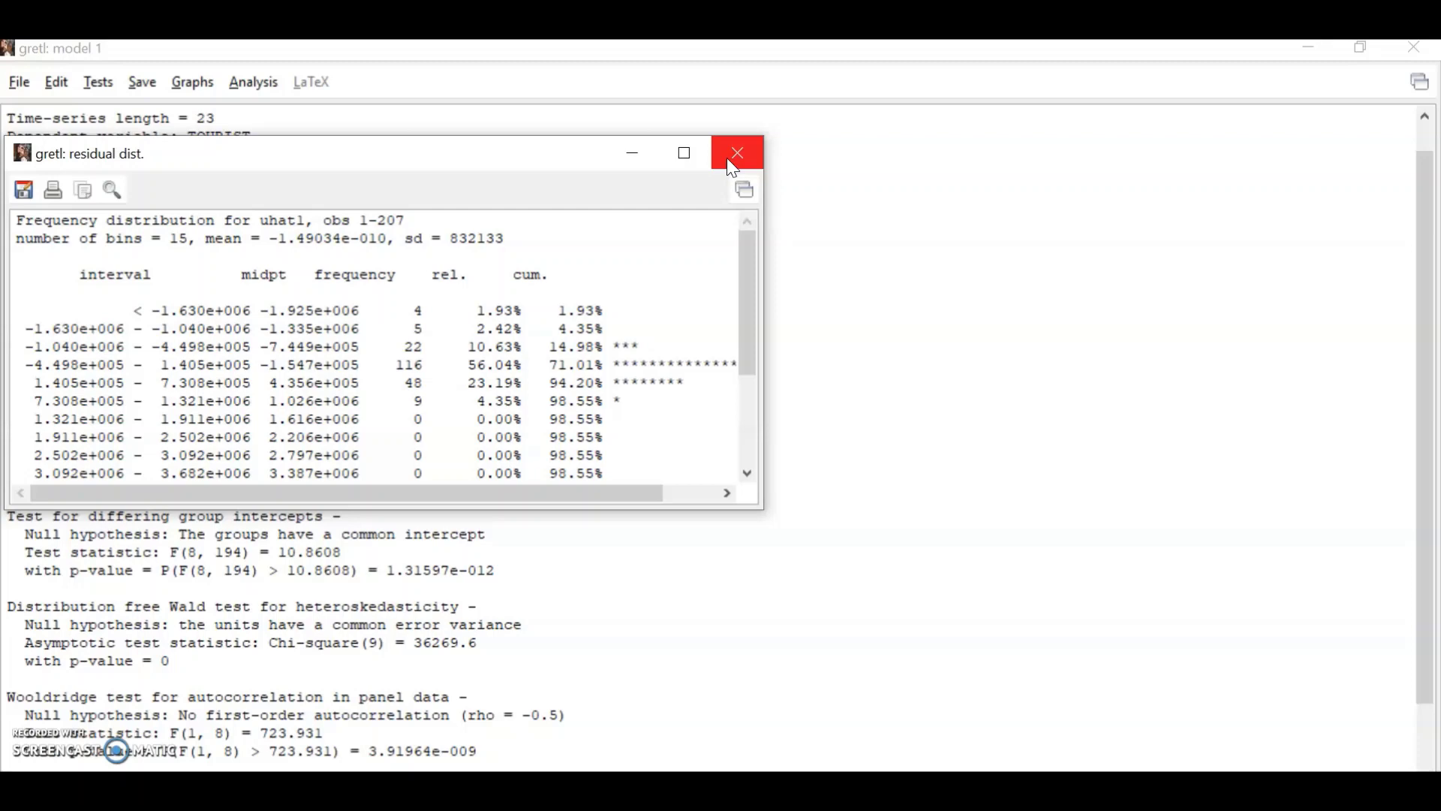
pyautogui.click(482, 116)
# Examine the residual normality test appended to the model output, highlighting its p-value.
pyautogui.scroll(-2, 682, 296)
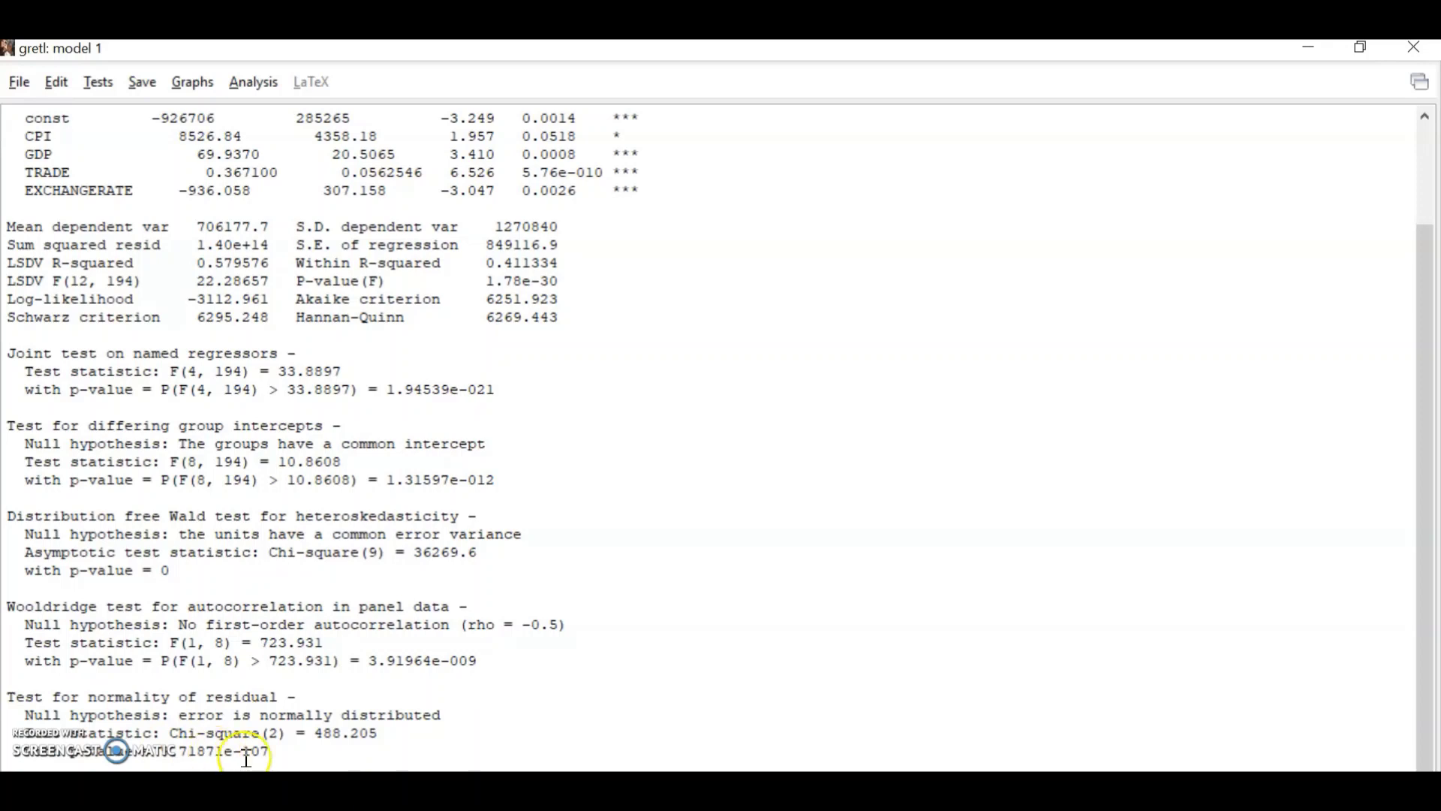
pyautogui.moveTo(287, 749); pyautogui.dragTo(229, 750)
pyautogui.moveTo(240, 750); pyautogui.dragTo(137, 747)
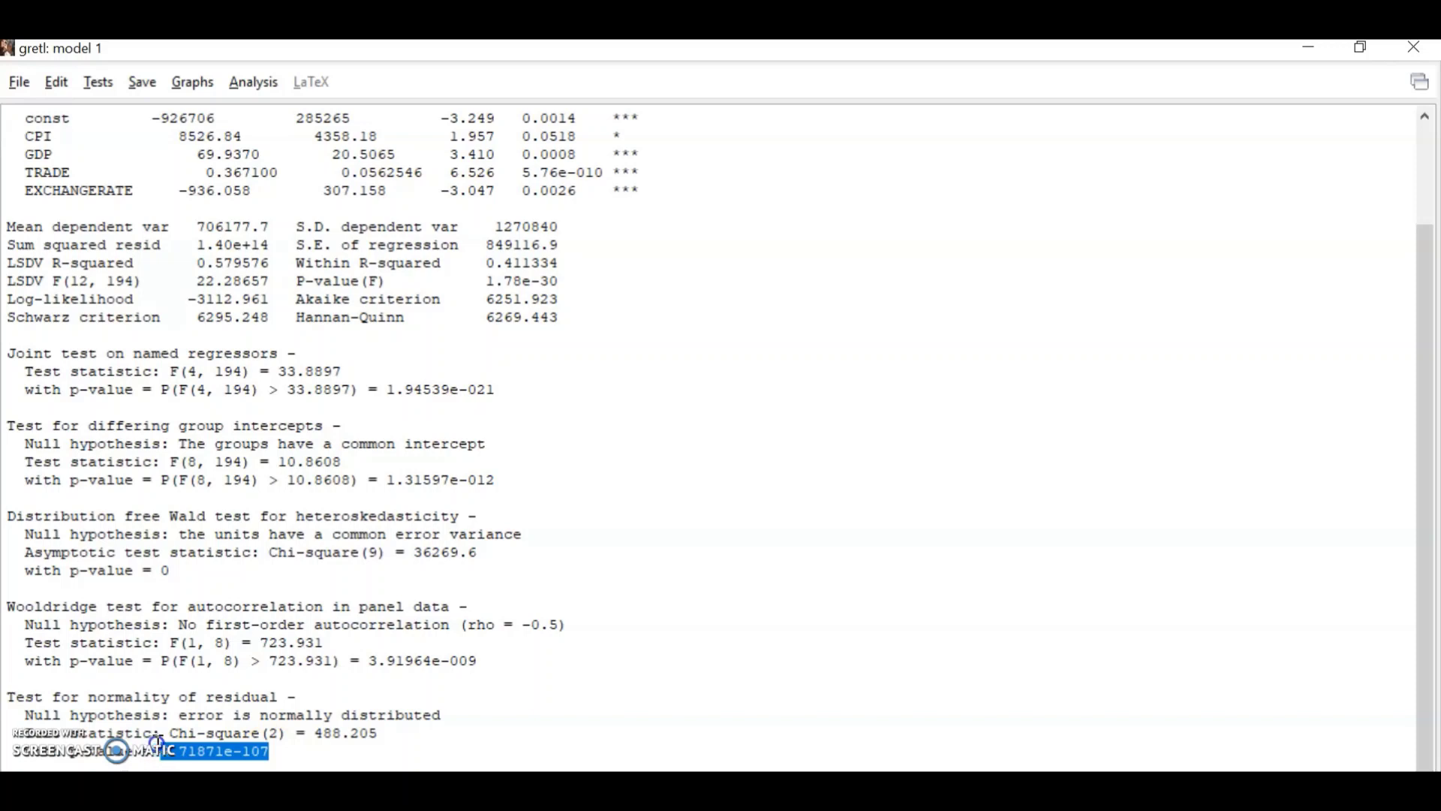
pyautogui.click(233, 750)
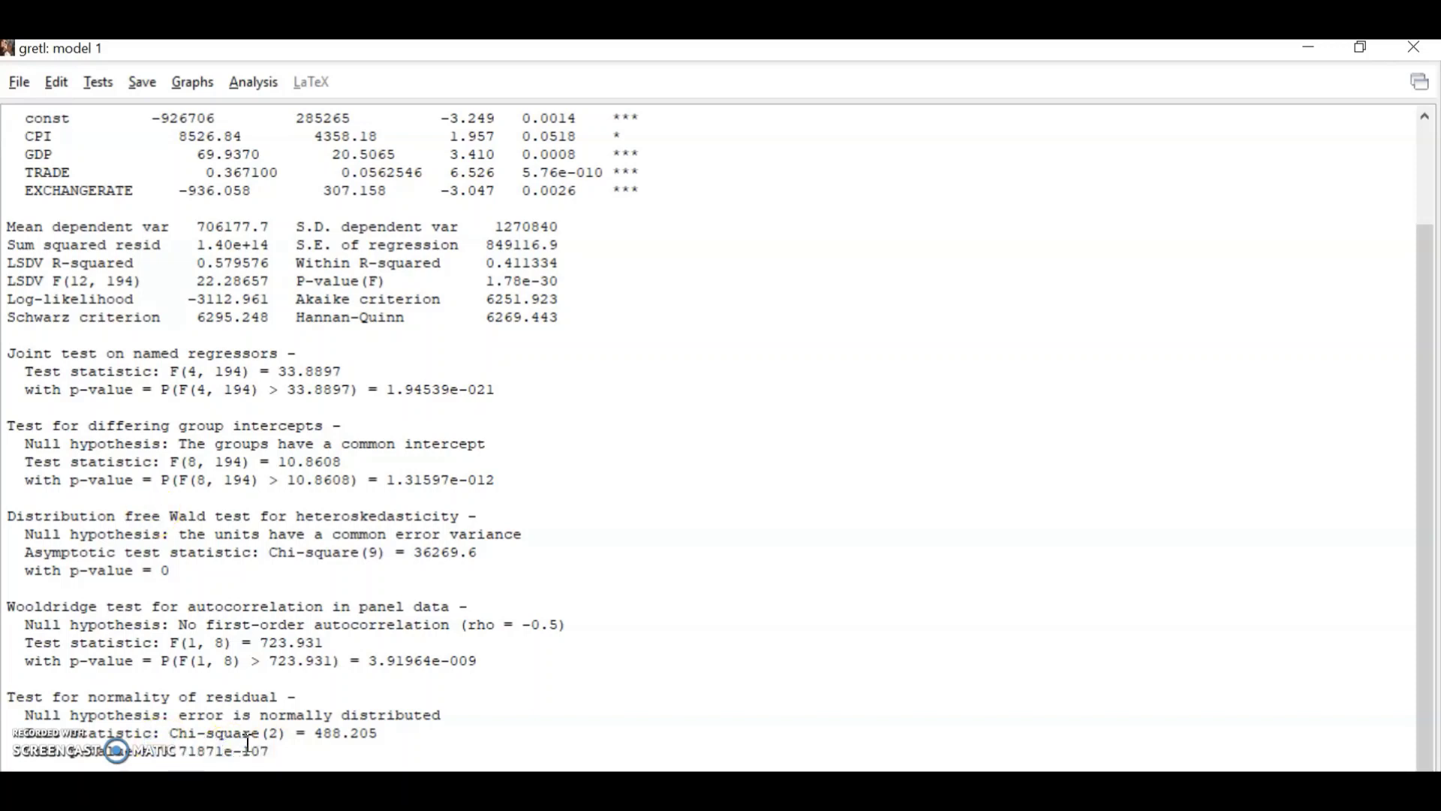
pyautogui.click(264, 749)
pyautogui.moveTo(264, 748); pyautogui.dragTo(160, 751)
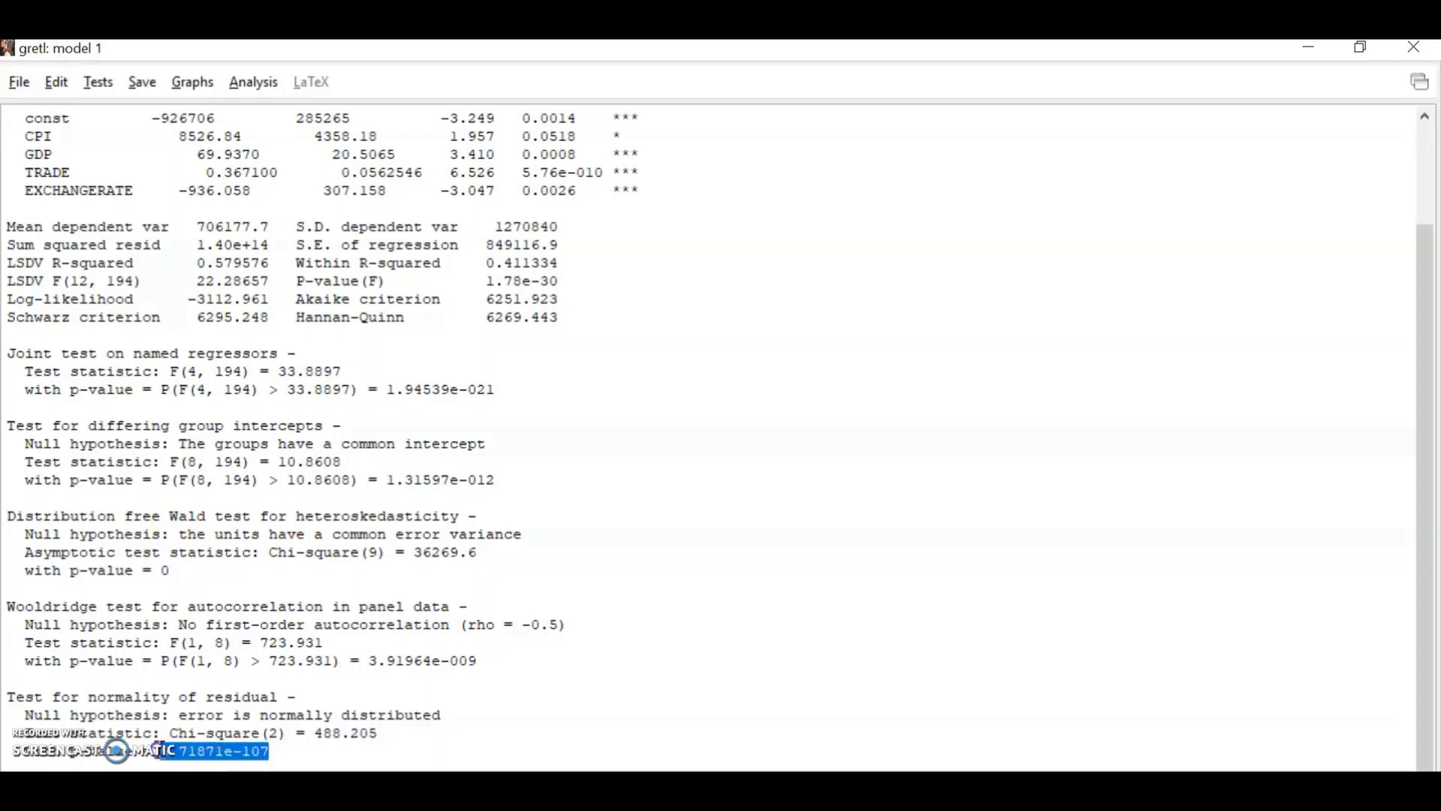
pyautogui.click(274, 750)
pyautogui.moveTo(274, 749); pyautogui.dragTo(159, 753)
pyautogui.click(298, 746)
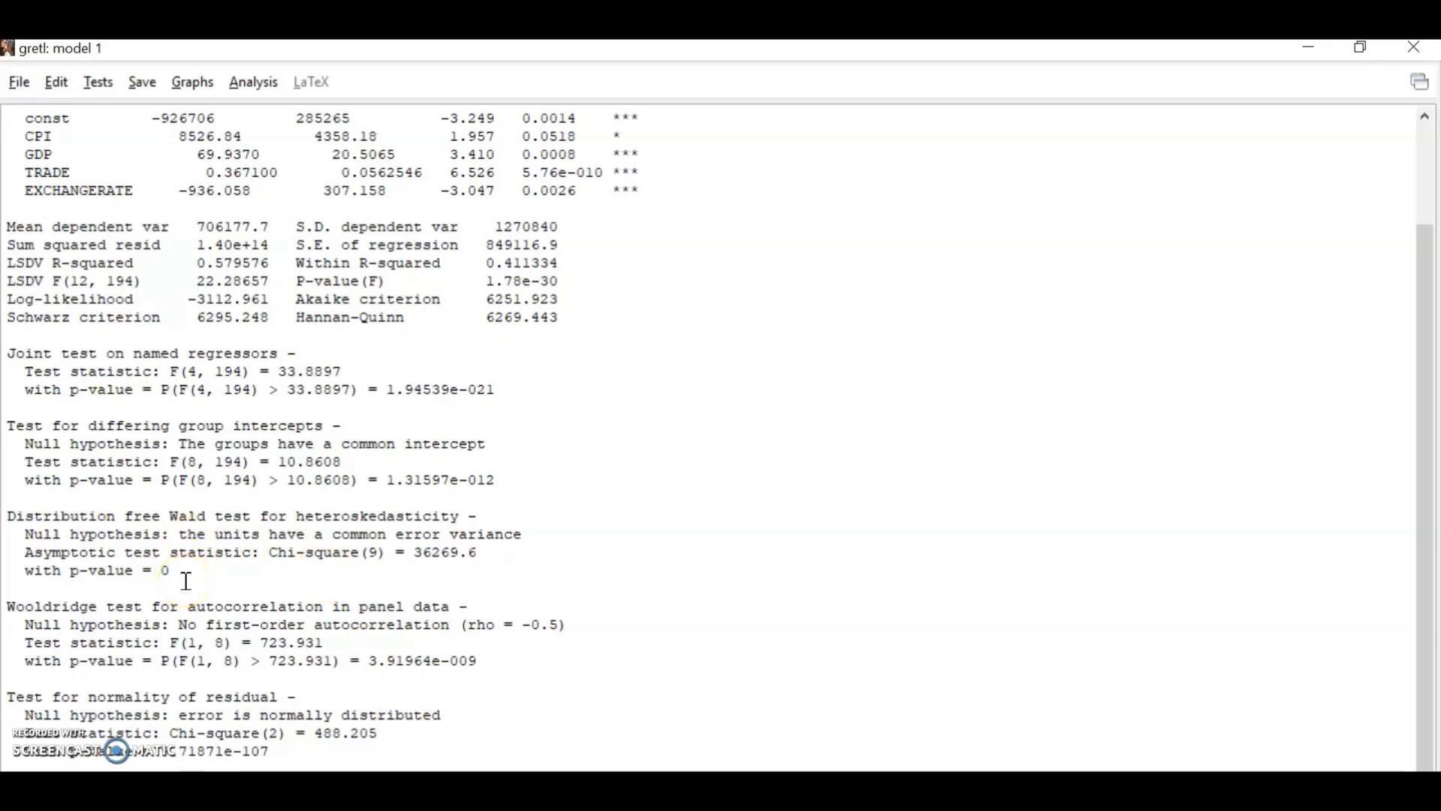
pyautogui.scroll(3, 187, 582)
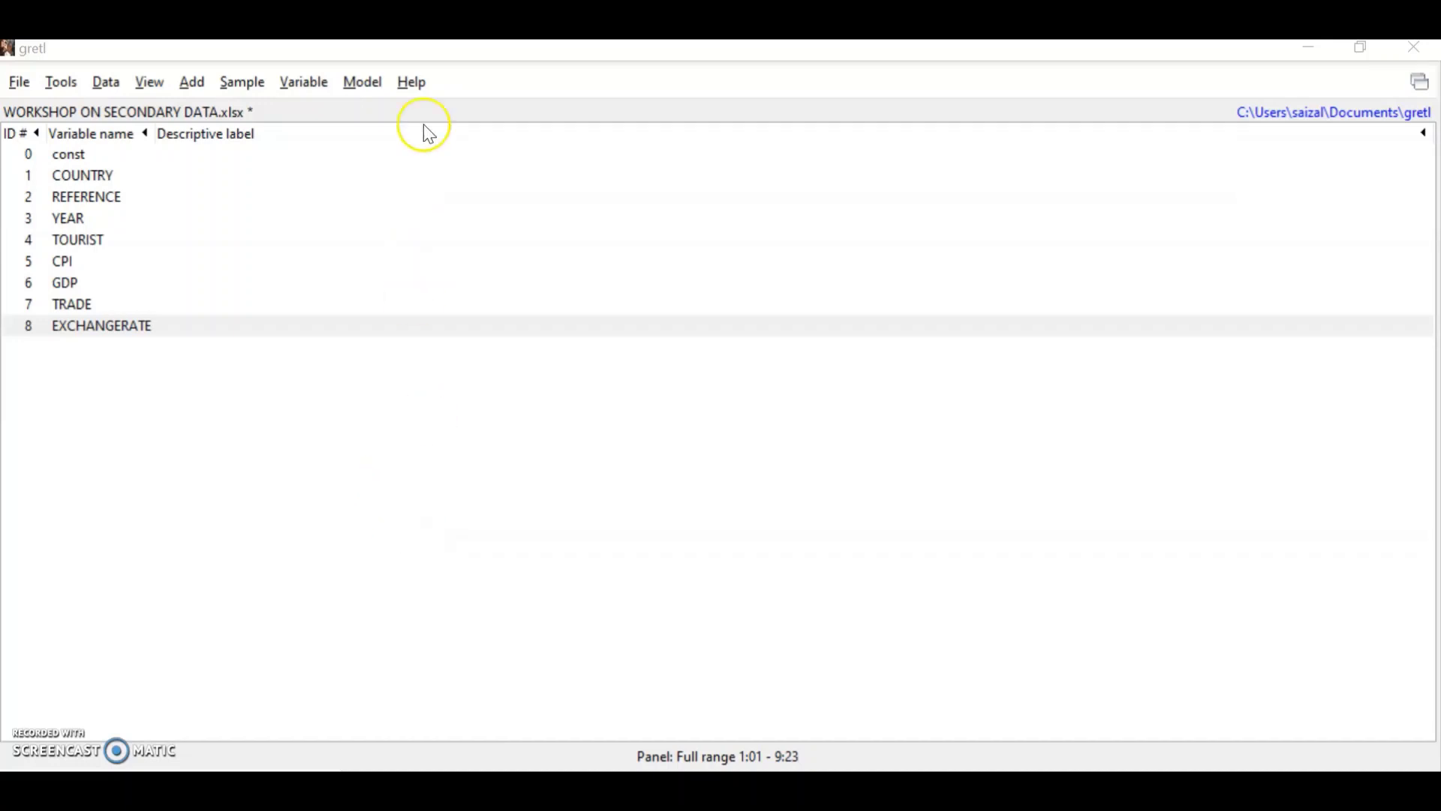
# Specify a random-effects panel model with TOURIST as dependent variable and const, CPI, GDP, TRADE and EXCHANGERATE as regressors.
pyautogui.click(360, 91)
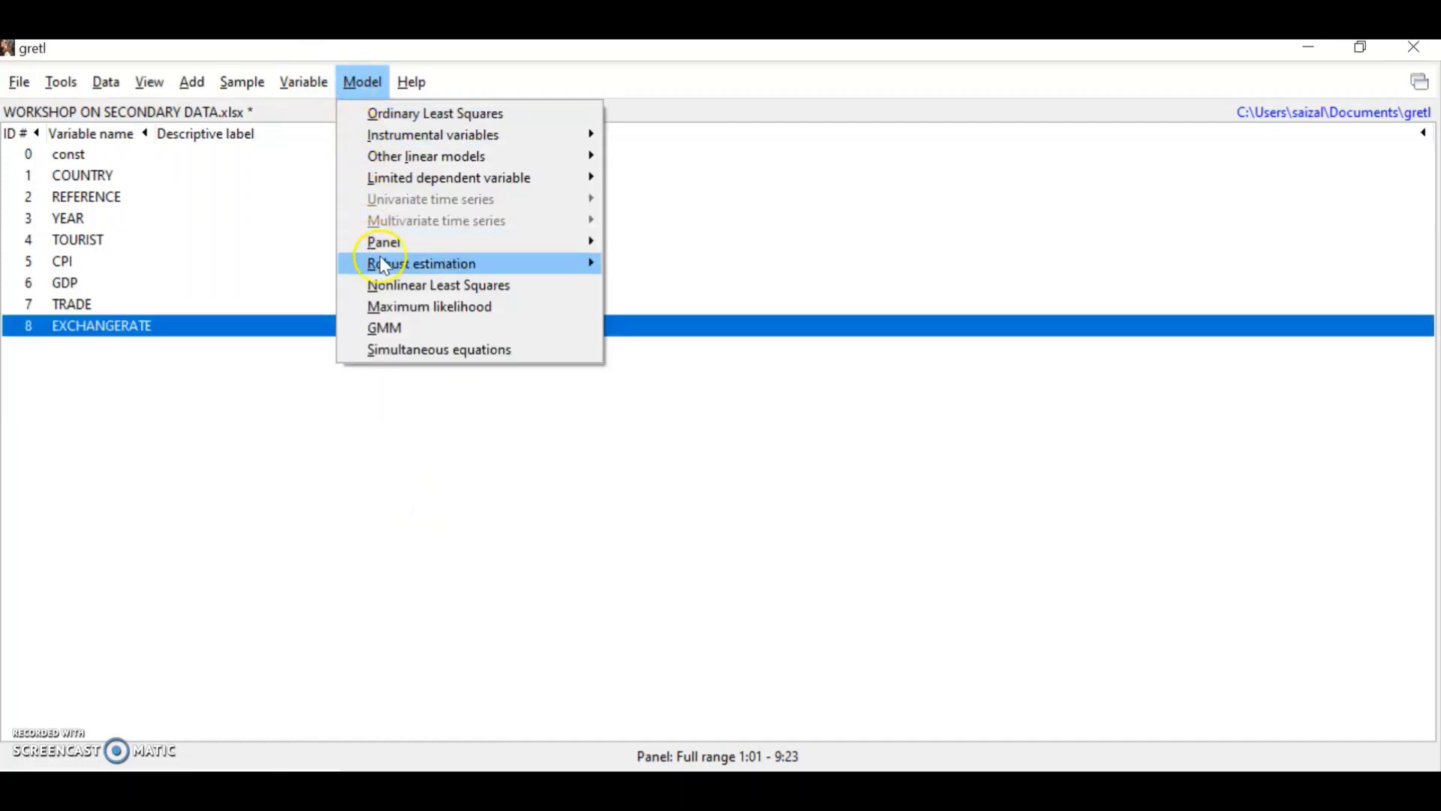
pyautogui.moveTo(474, 247)
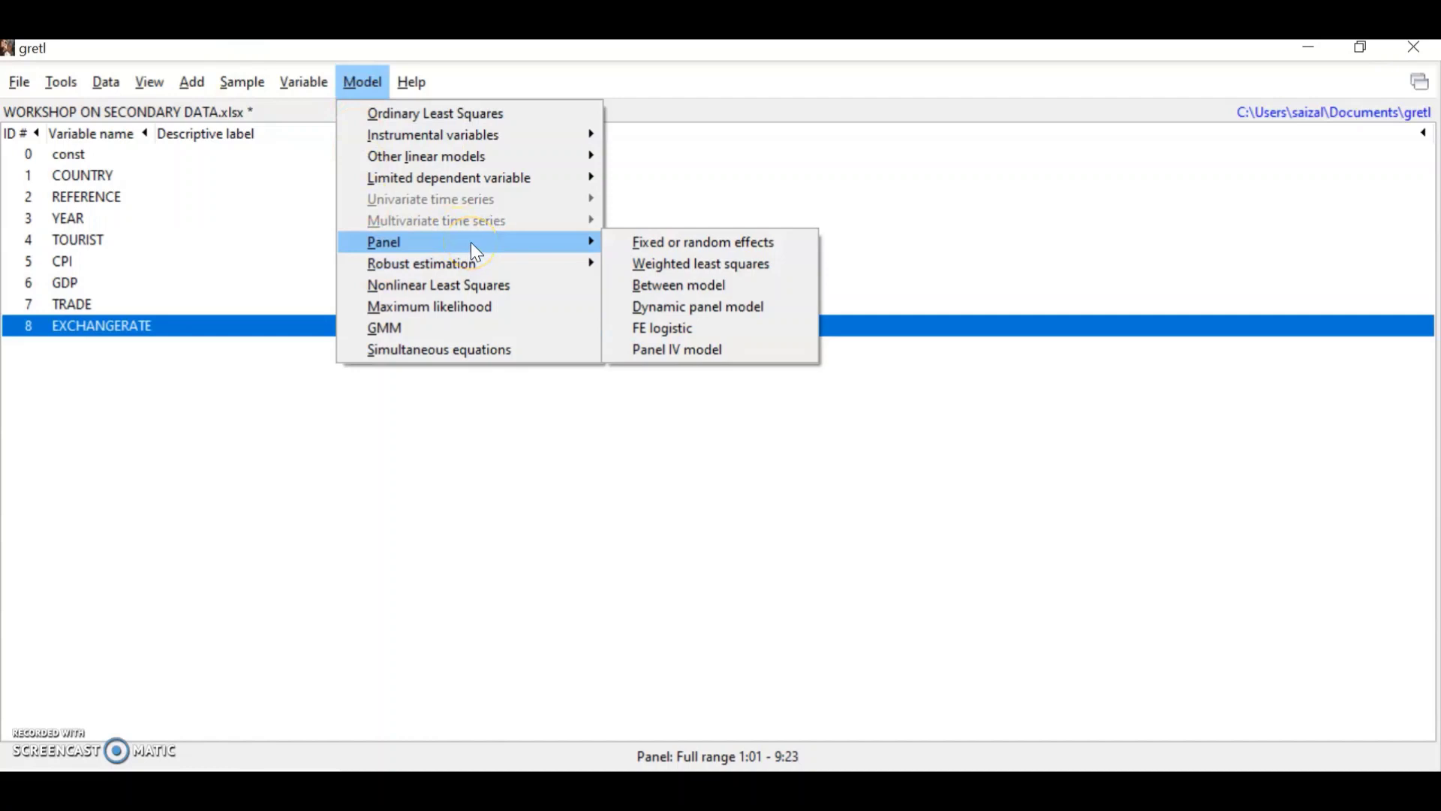
pyautogui.click(725, 246)
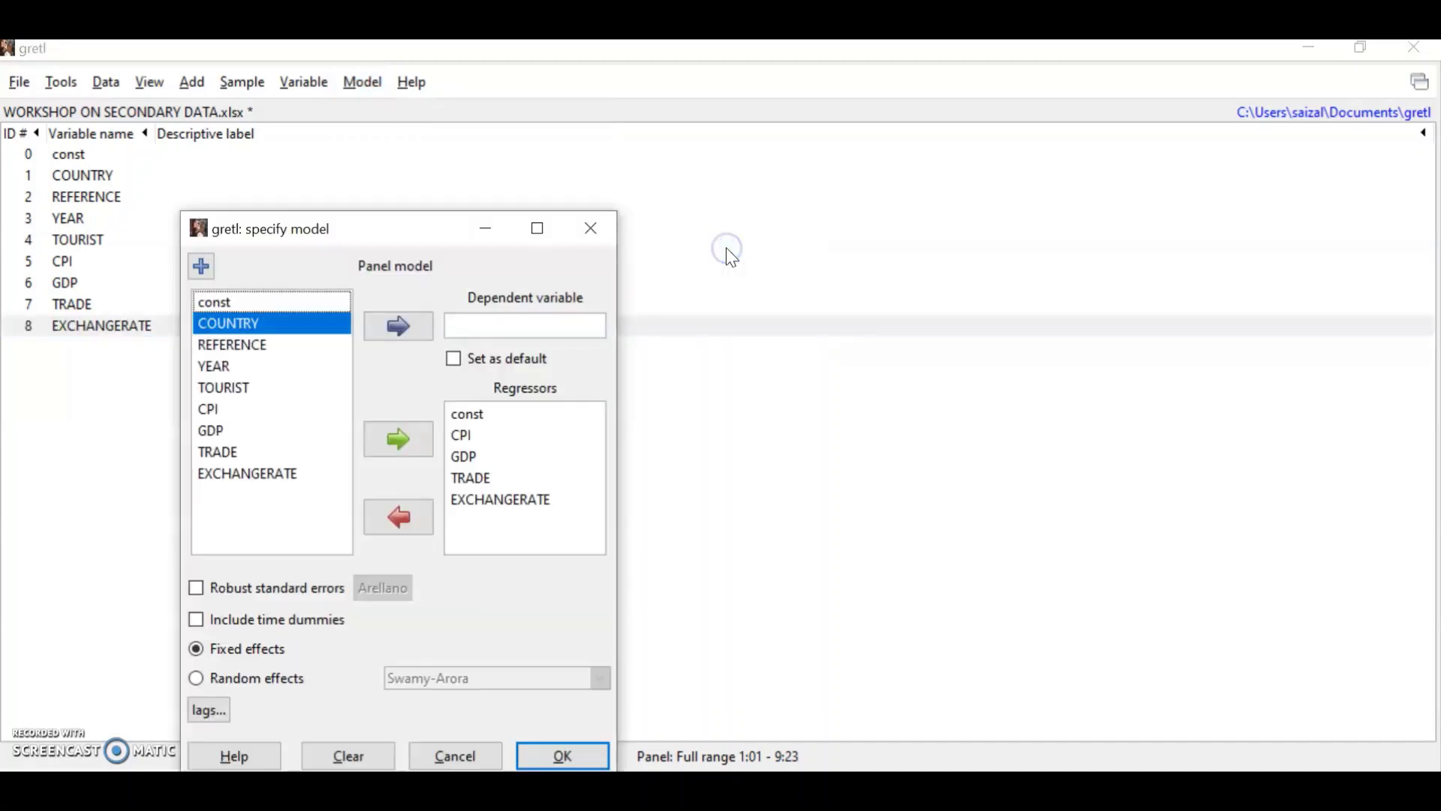
pyautogui.moveTo(368, 239); pyautogui.dragTo(491, 164)
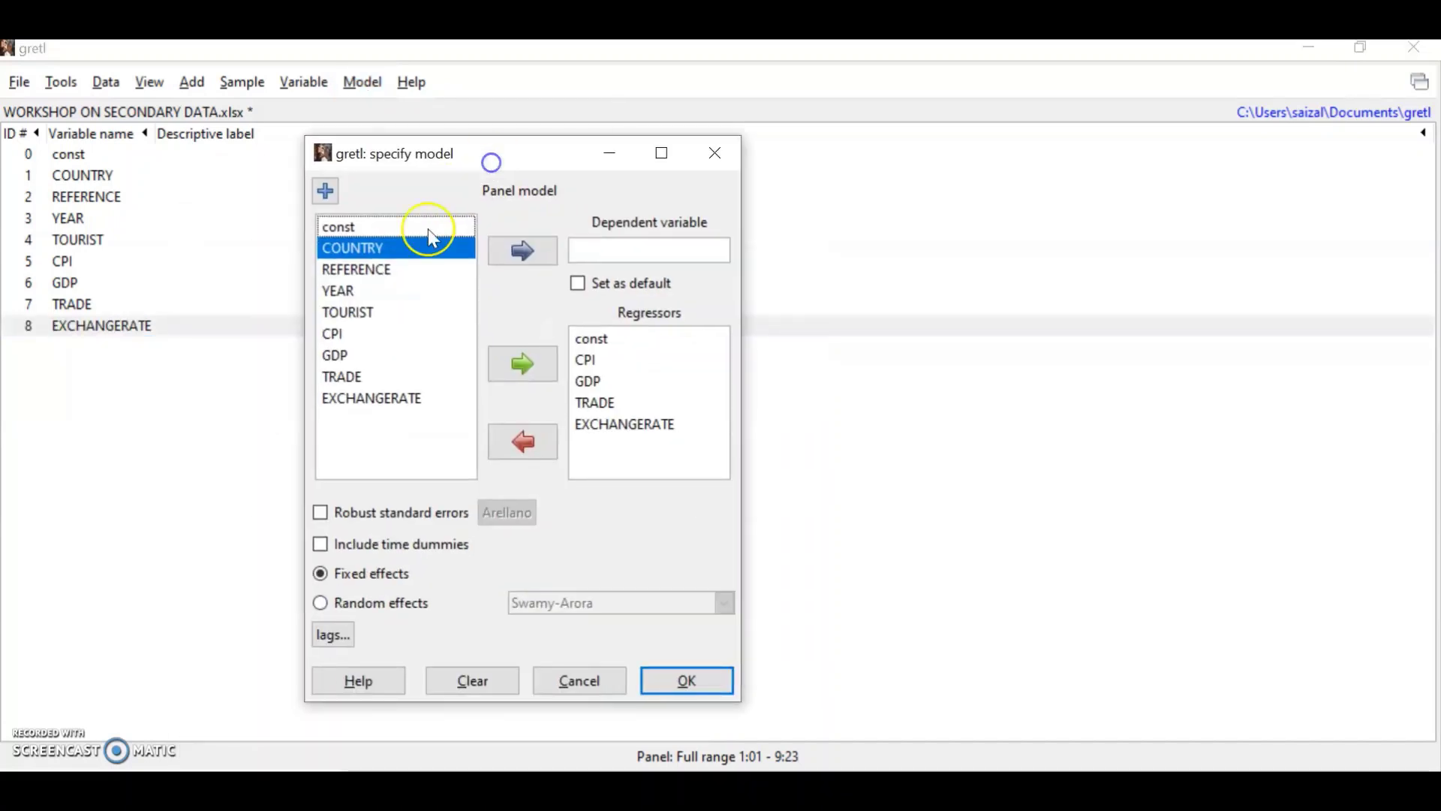
pyautogui.click(368, 311)
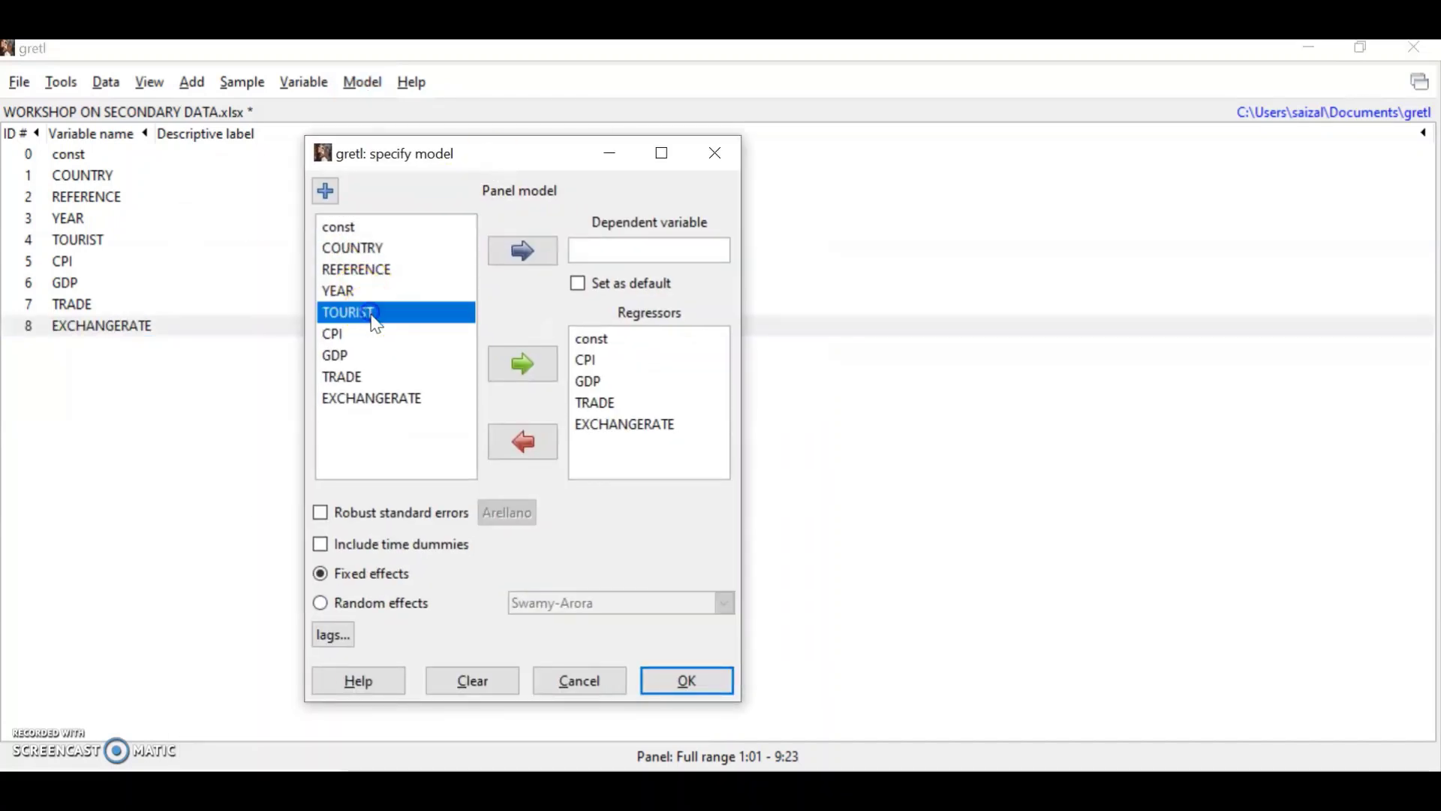
pyautogui.click(525, 248)
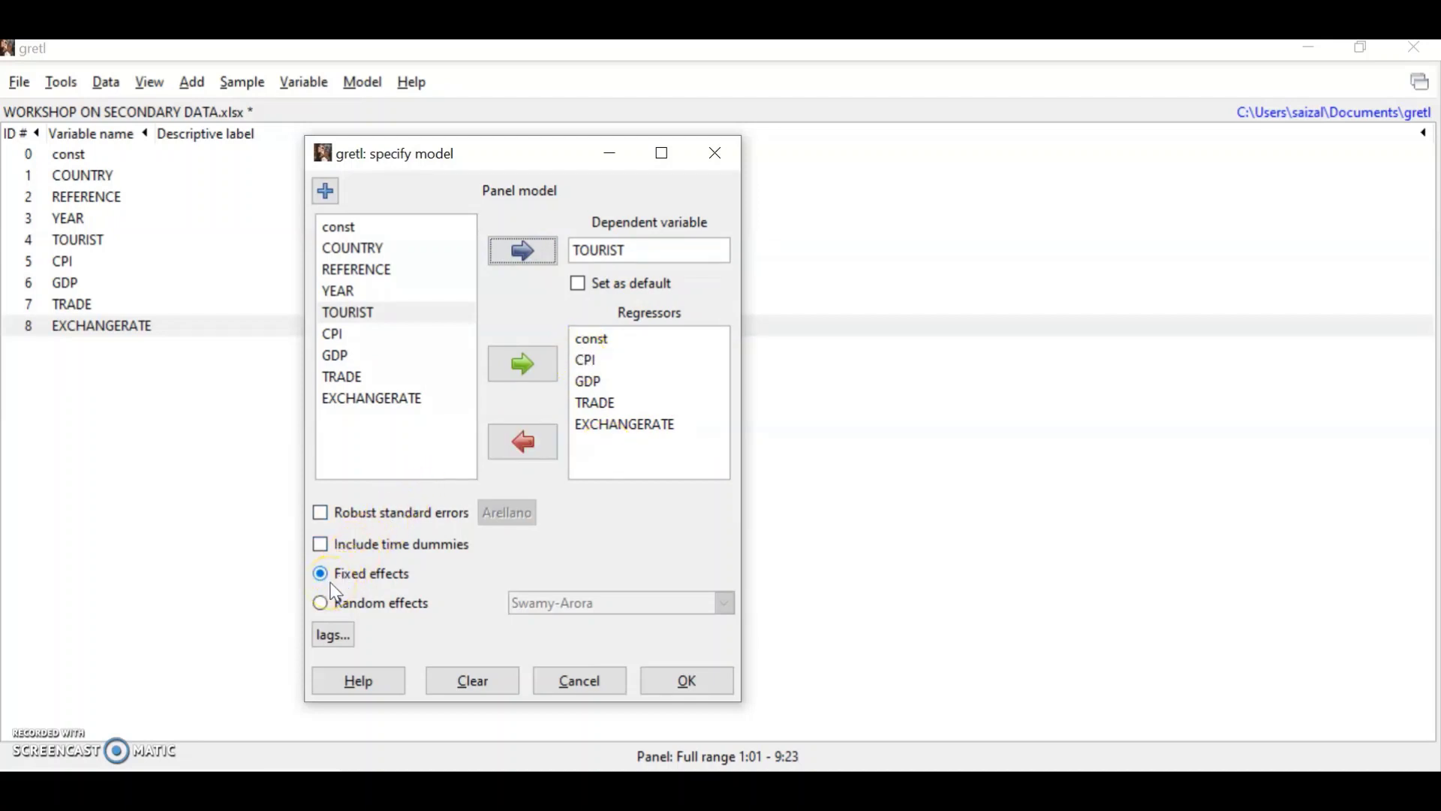
pyautogui.click(323, 607)
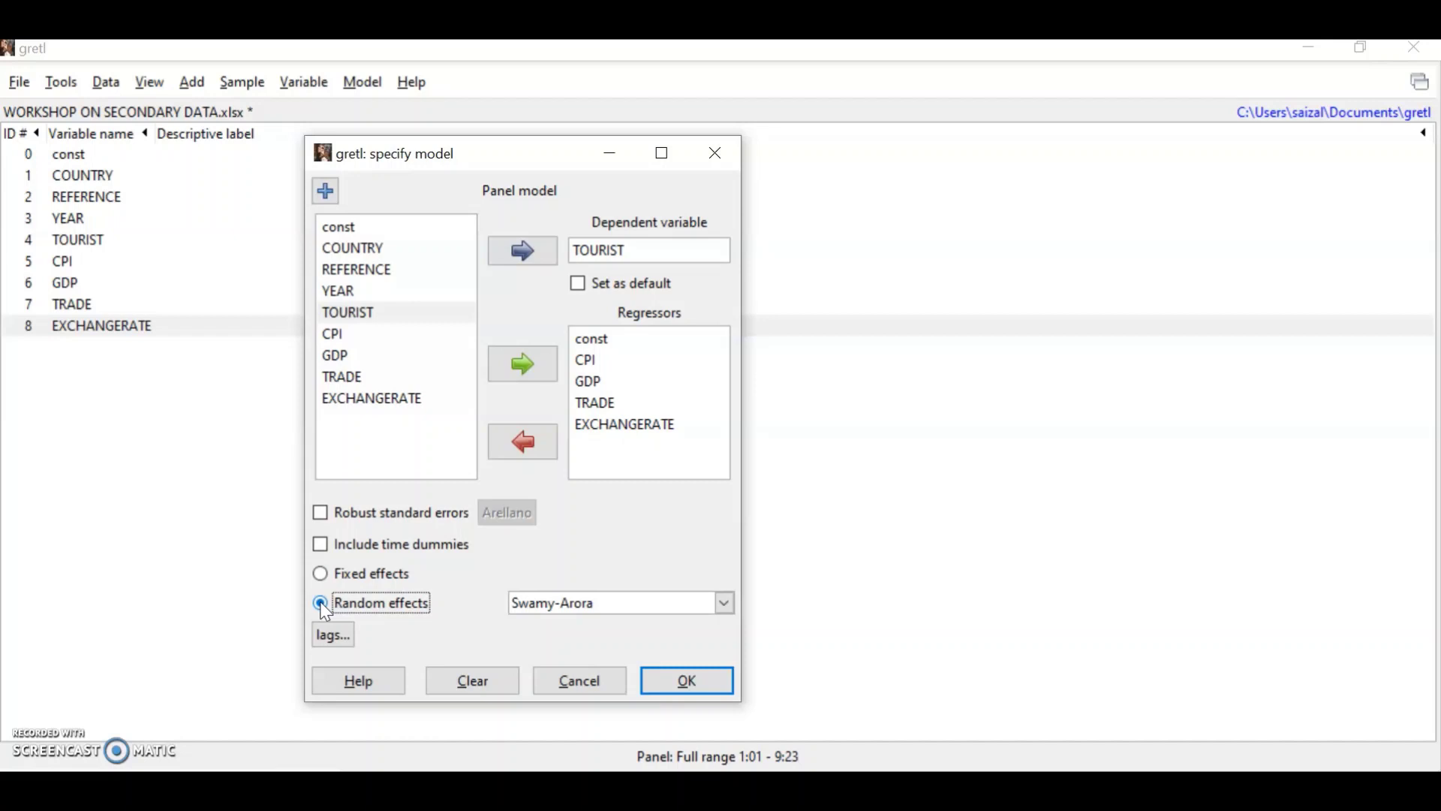
# Review the random-effects estimator options, consult the Google results for "swamy arora estimator" in Chrome, and return to gretl.
pyautogui.click(728, 605)
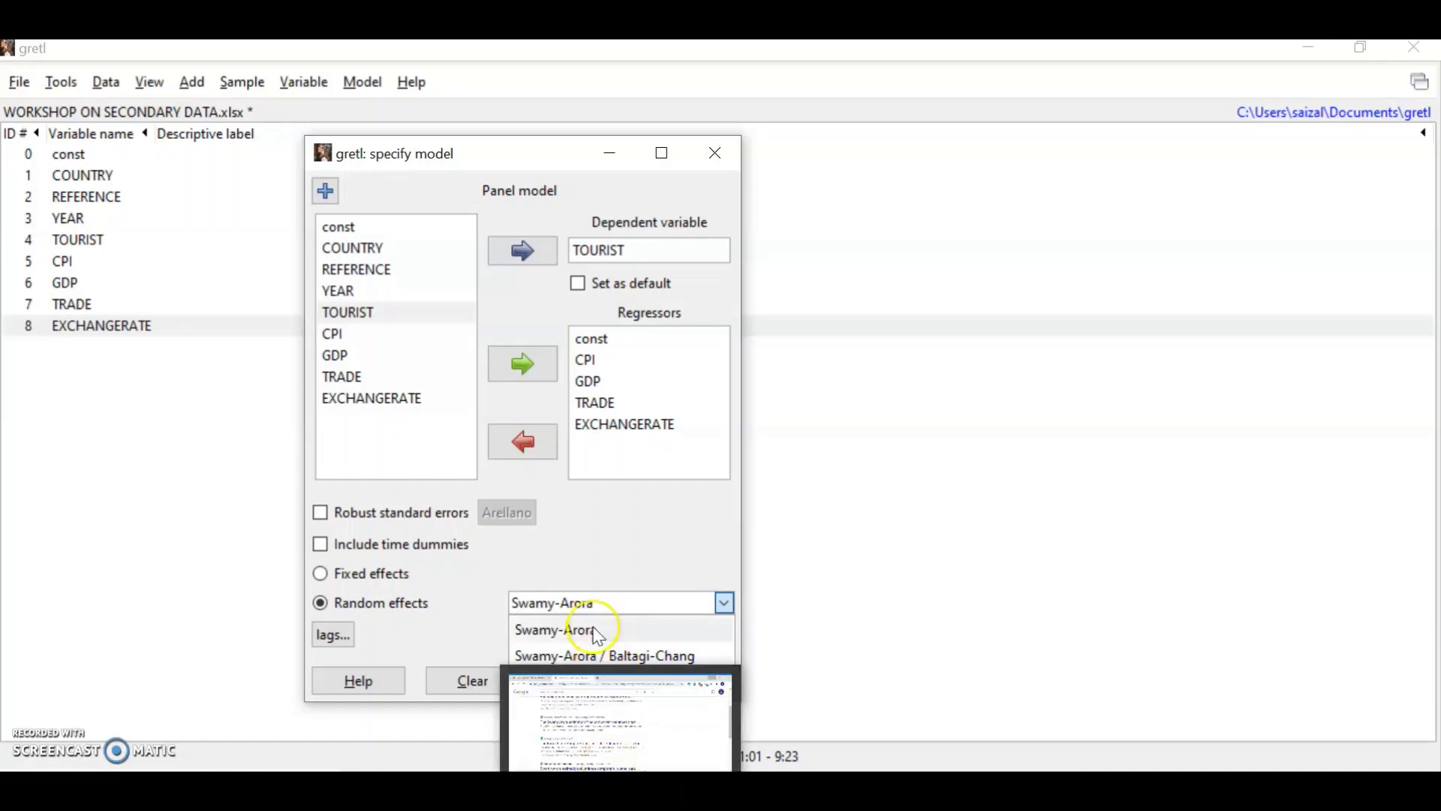
pyautogui.click(612, 545)
pyautogui.moveTo(621, 788)
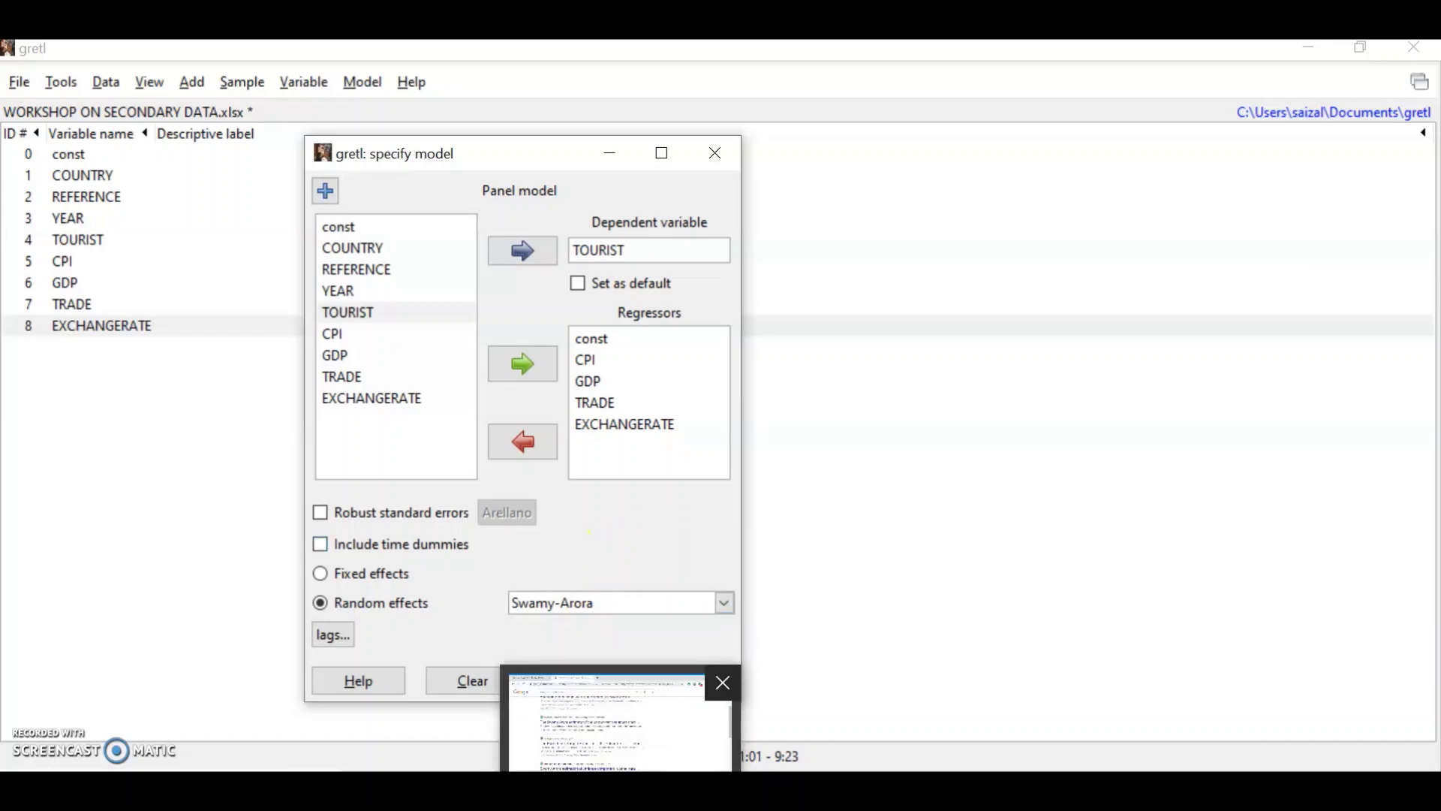
pyautogui.click(617, 720)
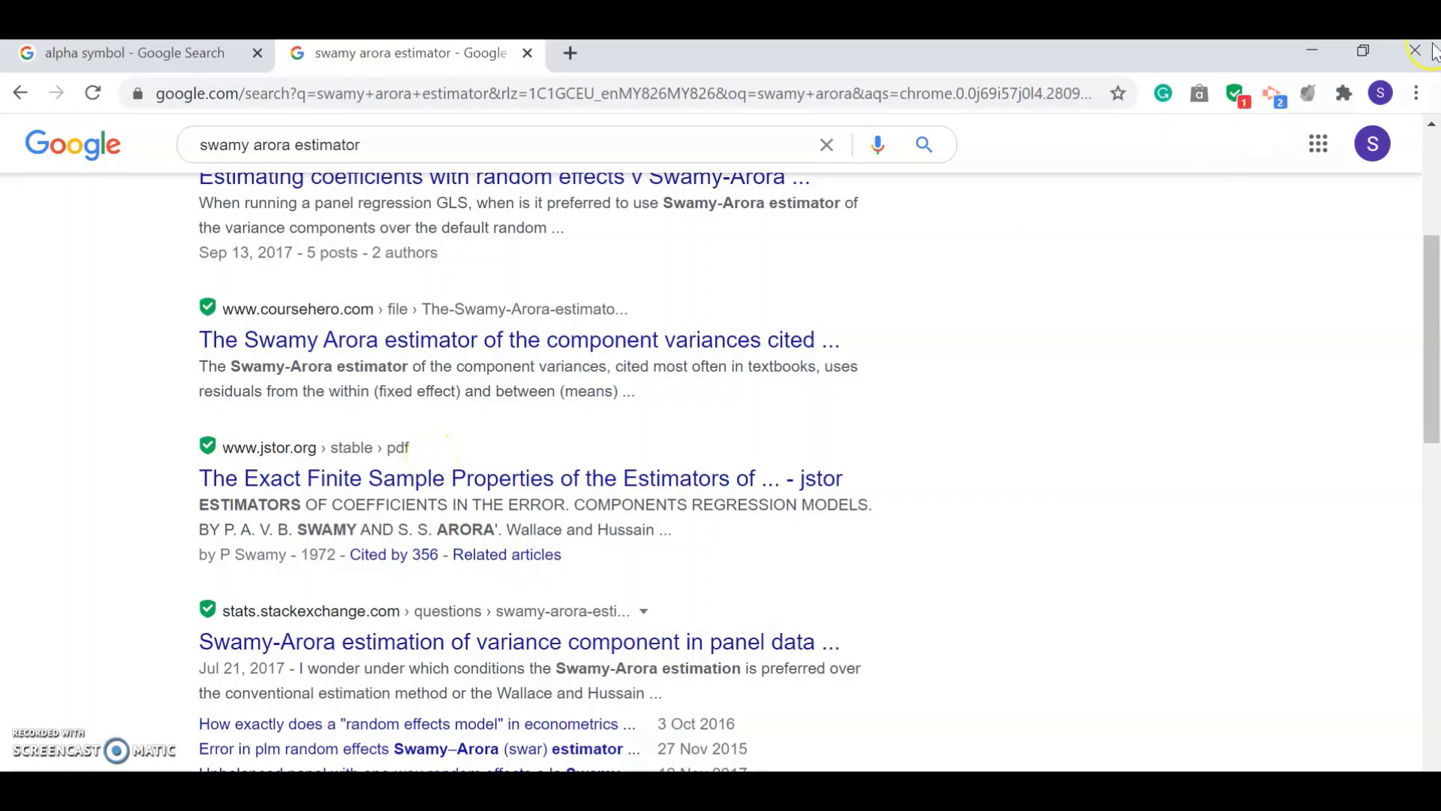
pyautogui.click(1306, 60)
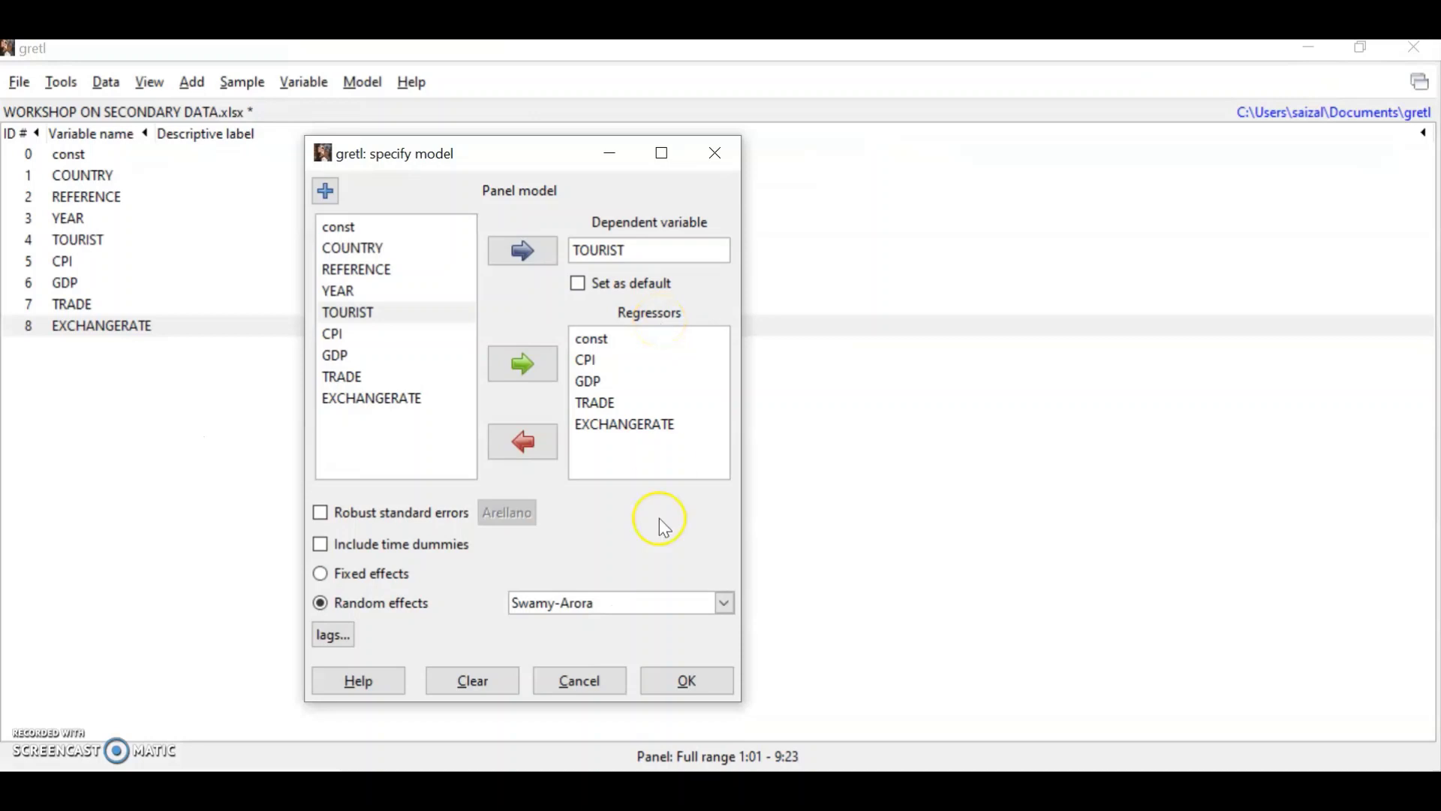
# Keep the Swamy-Arora estimator, estimate the random-effects model and maximize its output window.
pyautogui.click(686, 604)
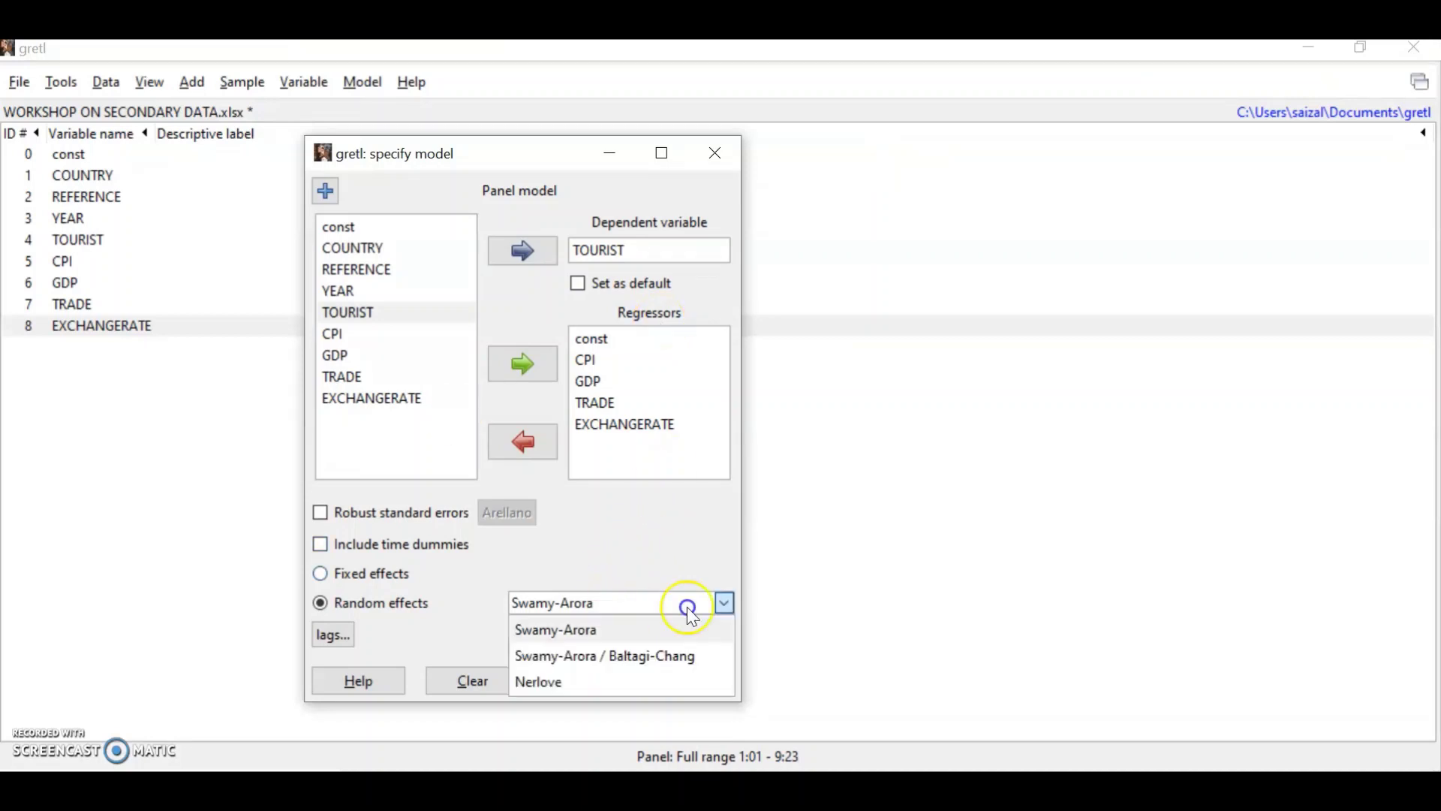
pyautogui.click(684, 641)
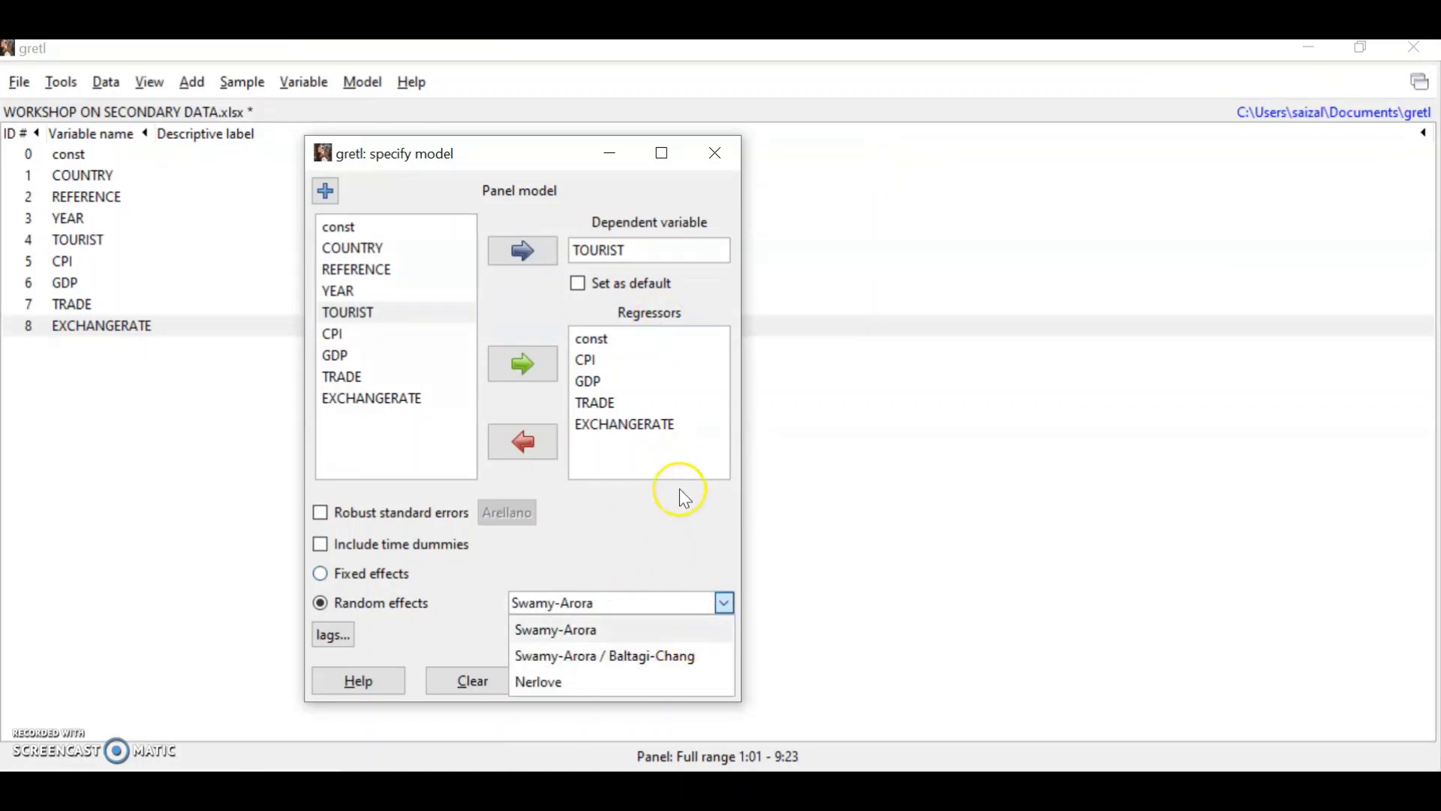
pyautogui.click(668, 524)
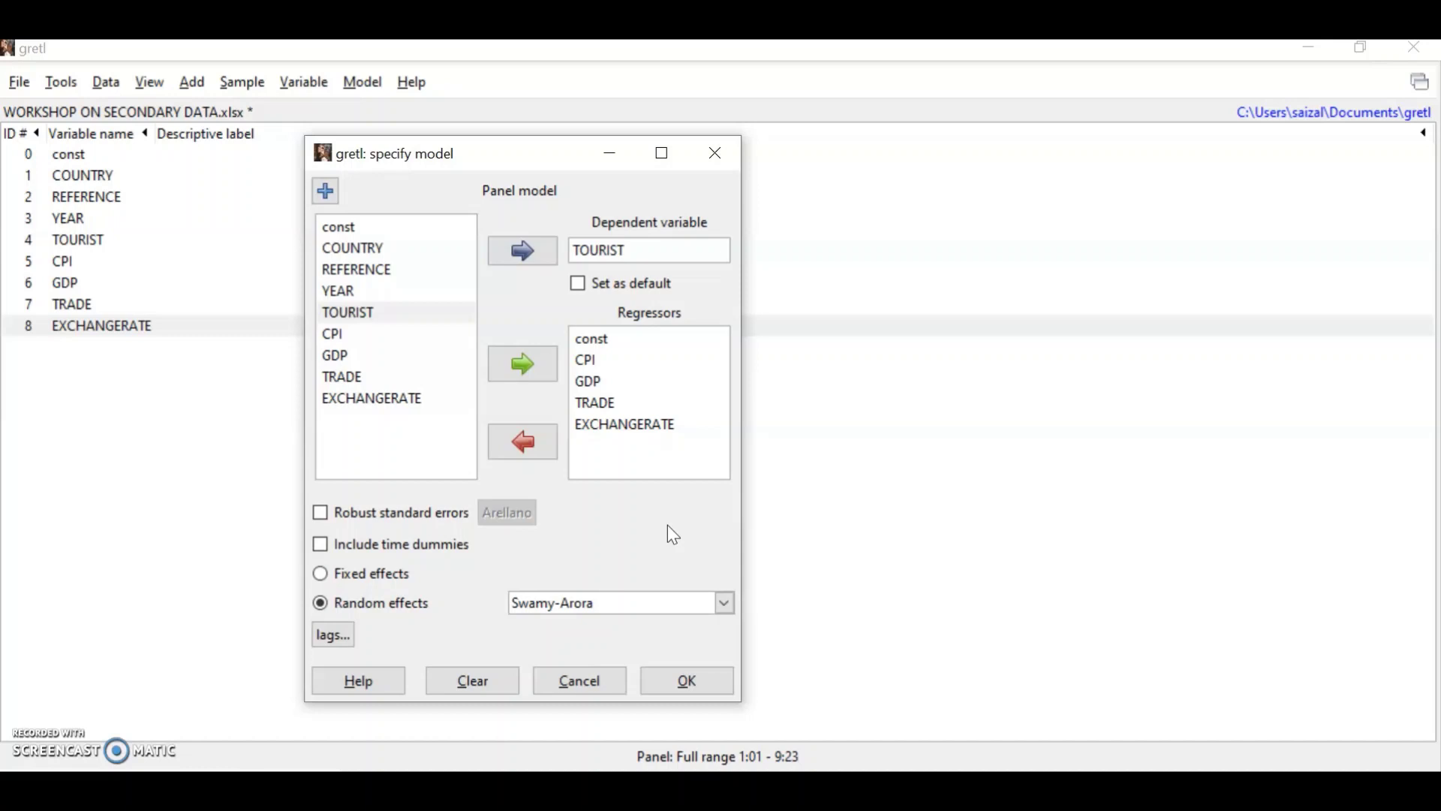
pyautogui.click(664, 530)
pyautogui.click(701, 679)
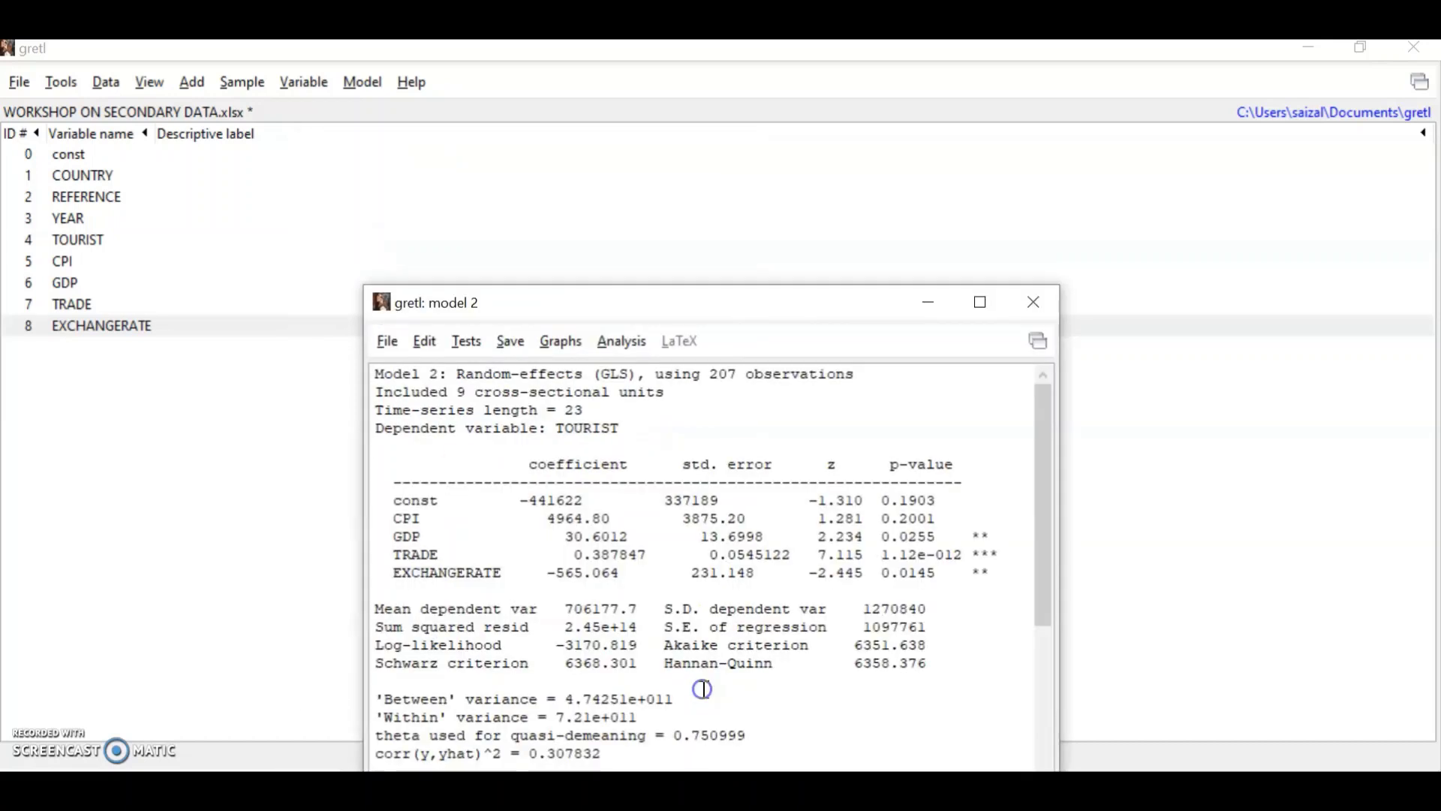
pyautogui.click(979, 302)
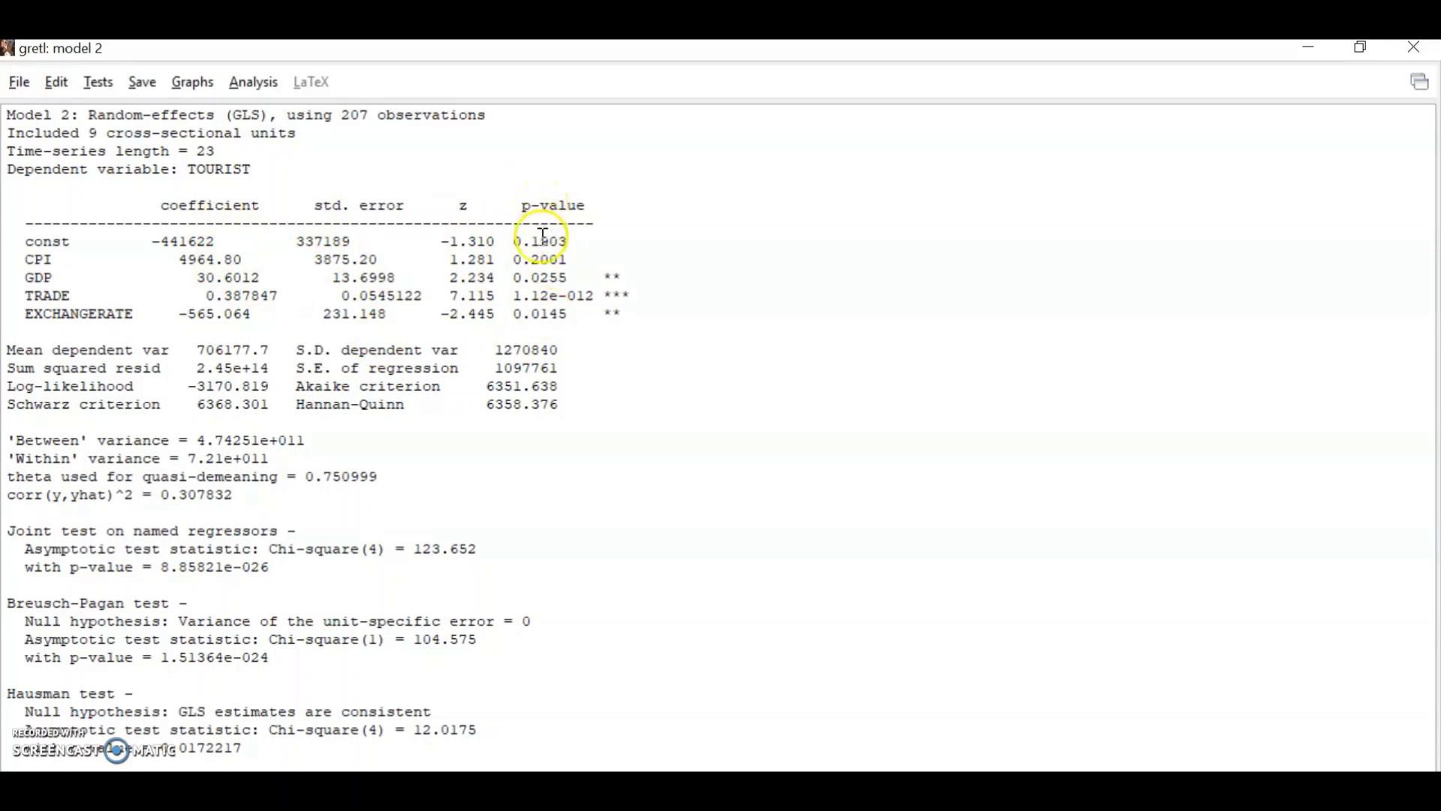
# Examine the significance of the CPI, TRADE and EXCHANGERATE coefficients, highlighting their significance stars and TRADE's p-value.
pyautogui.moveTo(16, 259); pyautogui.dragTo(50, 260)
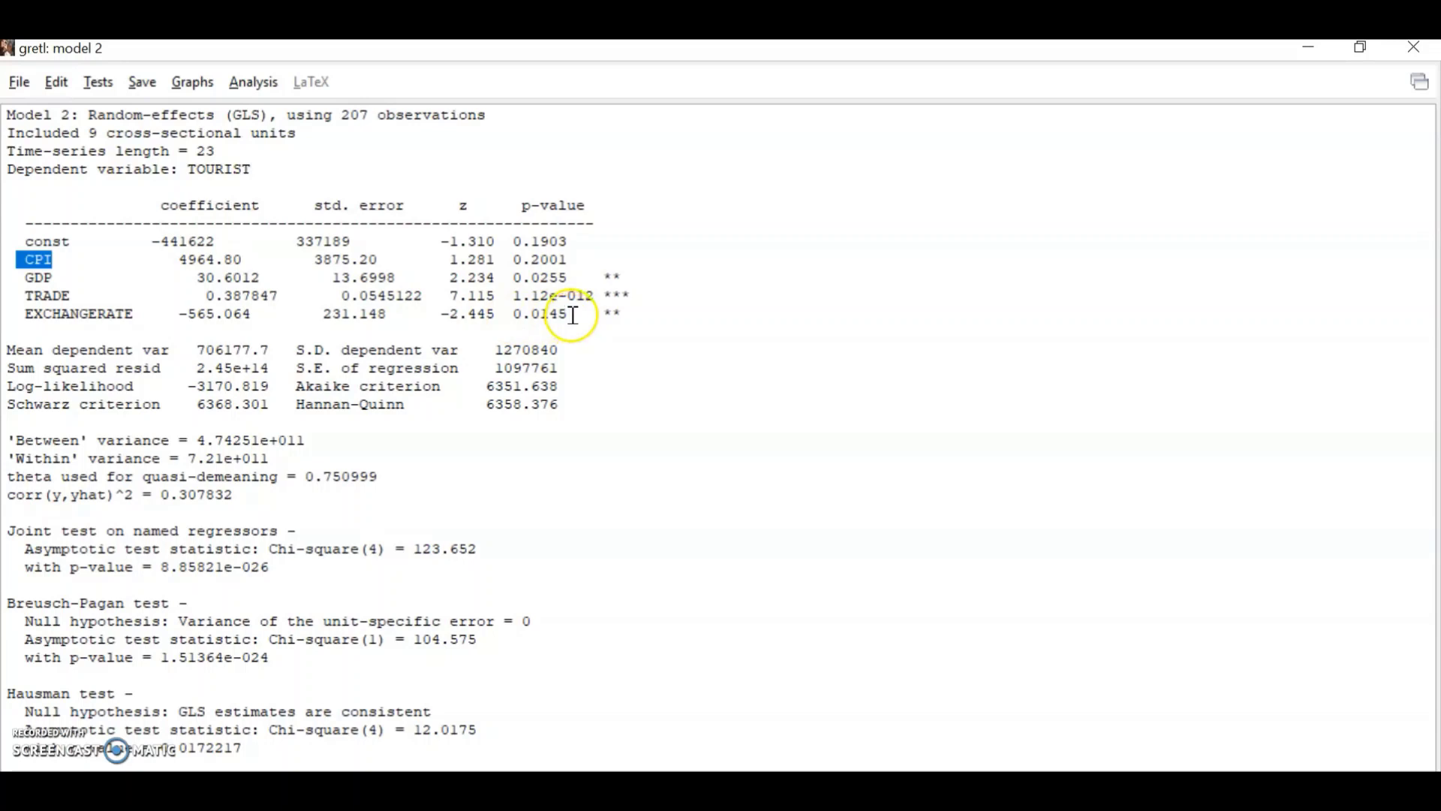
pyautogui.doubleClick(620, 314)
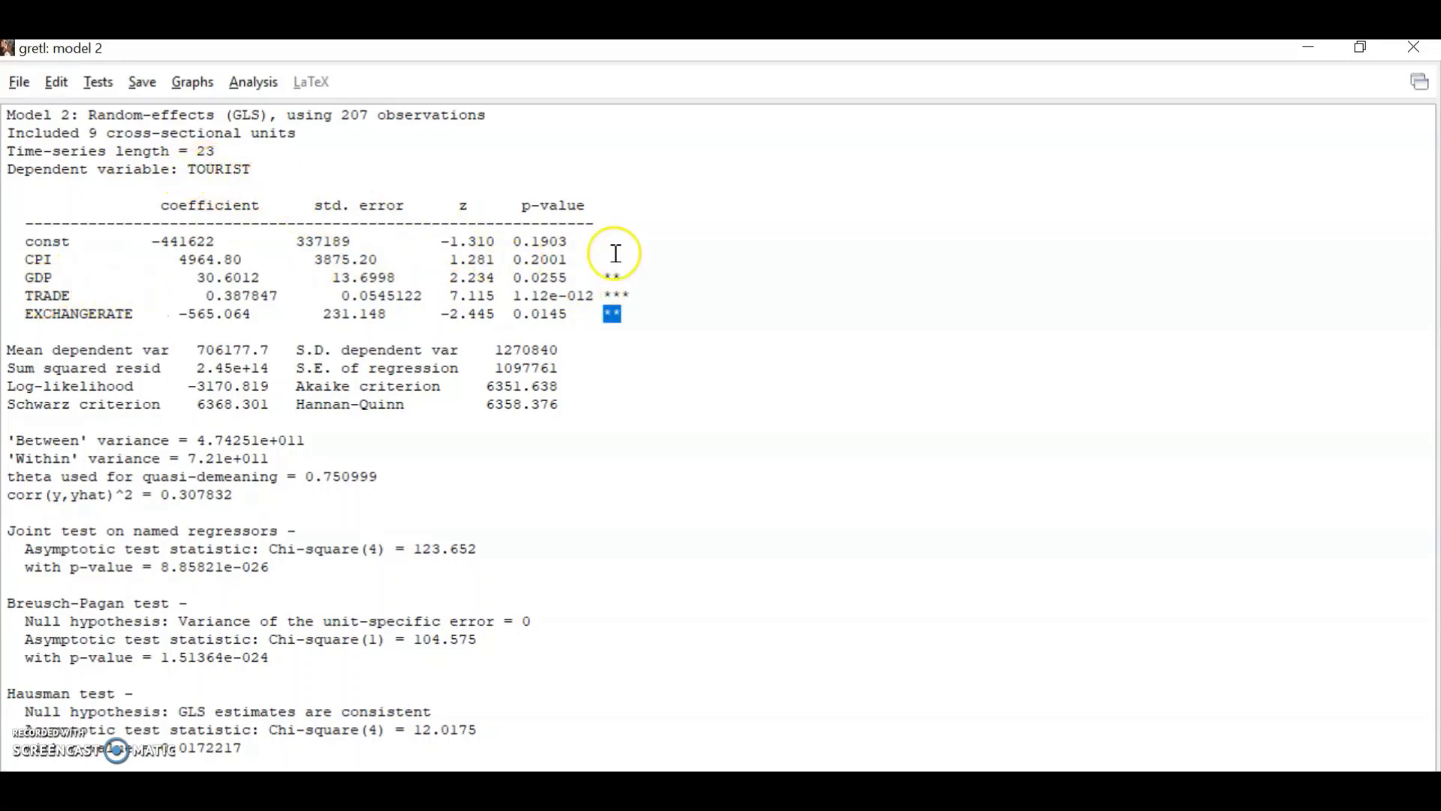
pyautogui.moveTo(633, 292); pyautogui.dragTo(608, 293)
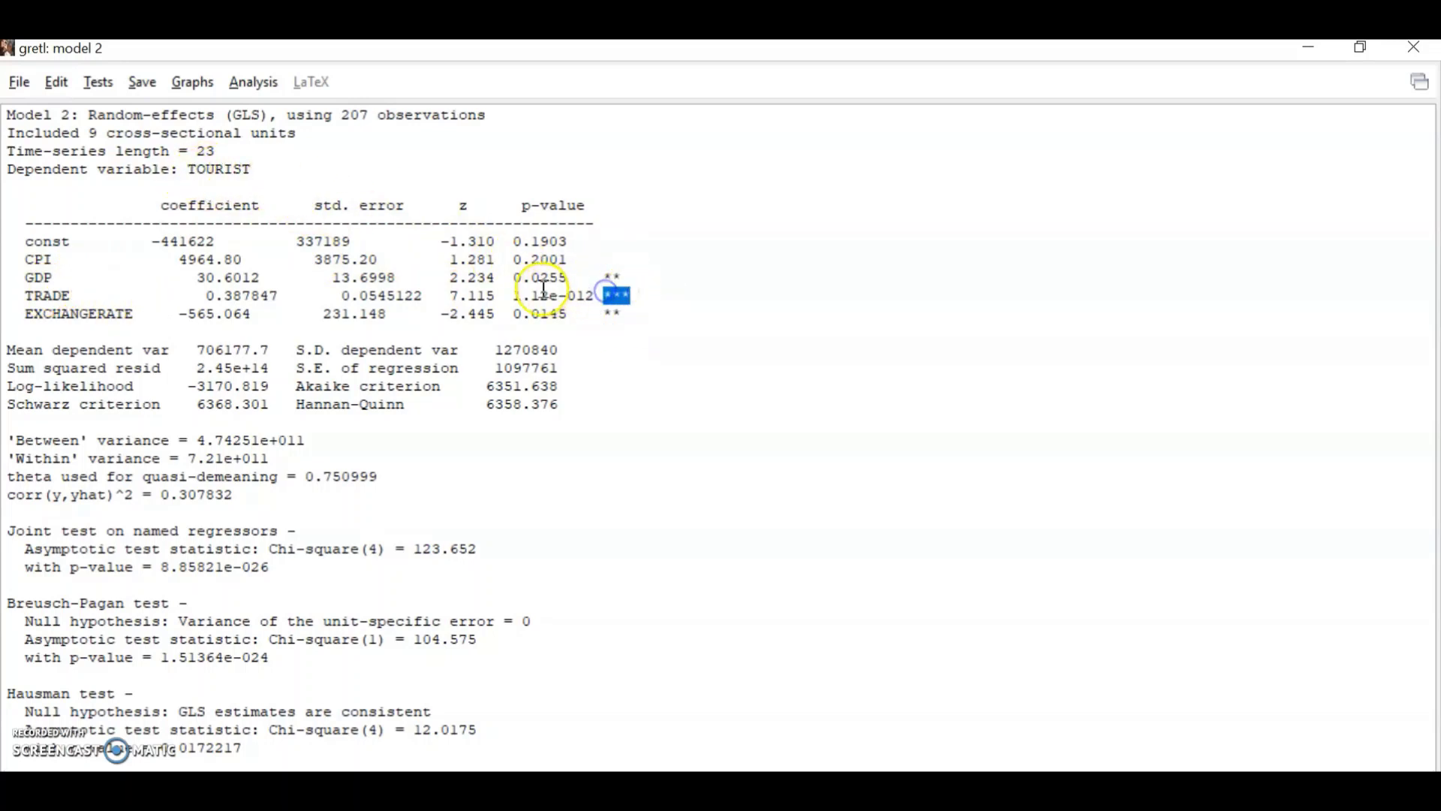
pyautogui.moveTo(514, 295); pyautogui.dragTo(597, 291)
pyautogui.click(422, 300)
pyautogui.click(636, 433)
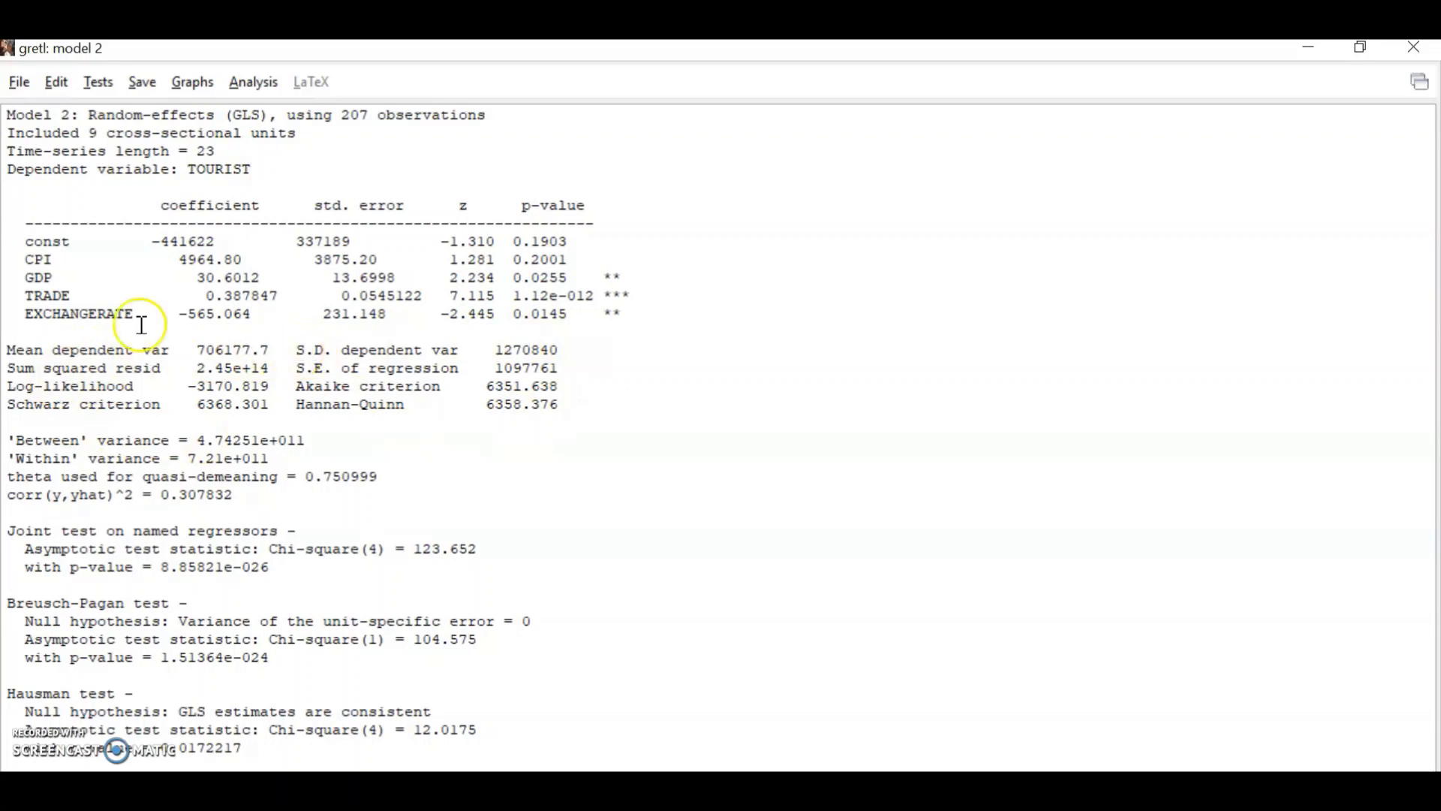
# Examine the block of summary statistics below the coefficients, from mean dependent variable to Hannan-Quinn, by highlighting it.
pyautogui.click(26, 334)
pyautogui.moveTo(15, 348); pyautogui.dragTo(560, 385)
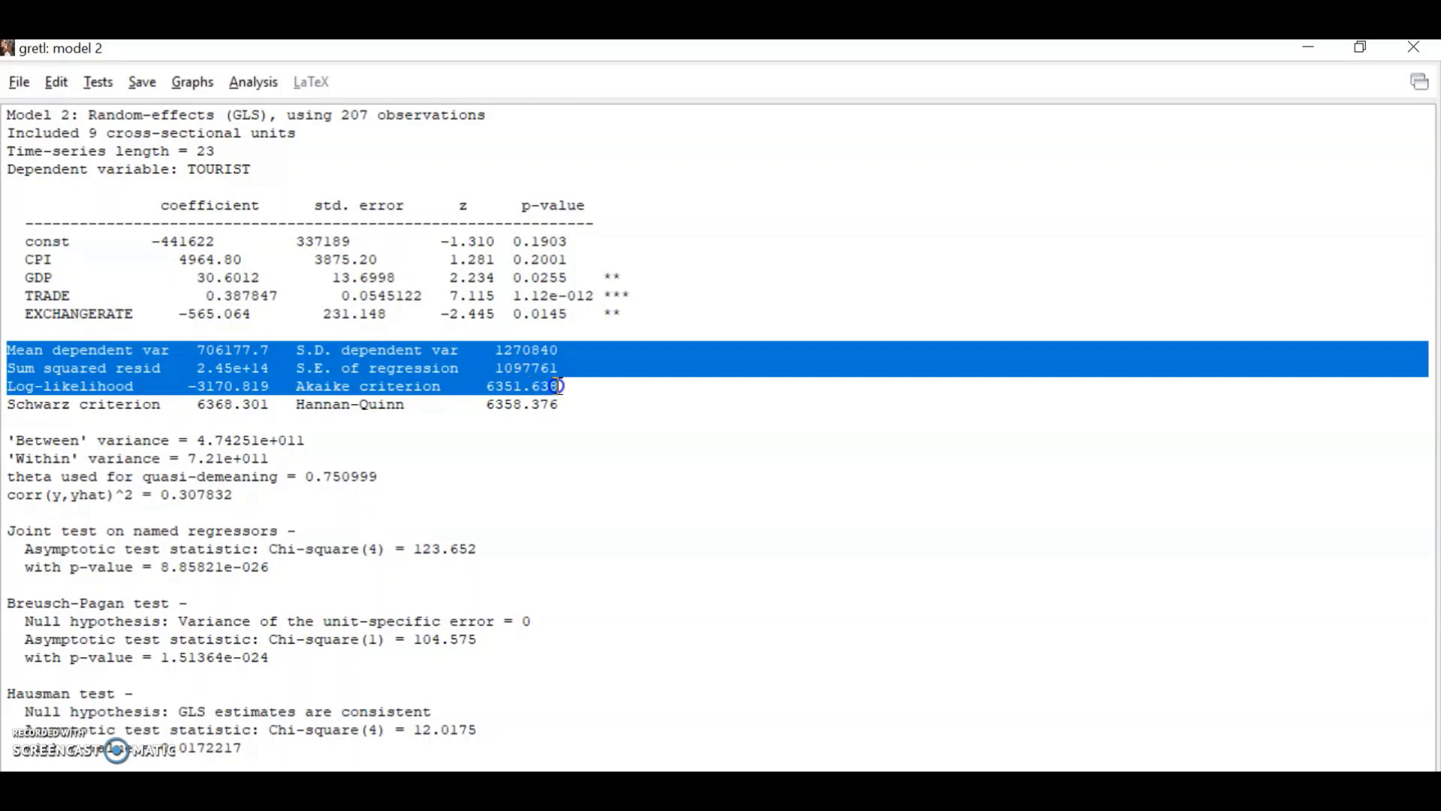
pyautogui.moveTo(560, 386); pyautogui.dragTo(1435, 412)
pyautogui.click(388, 510)
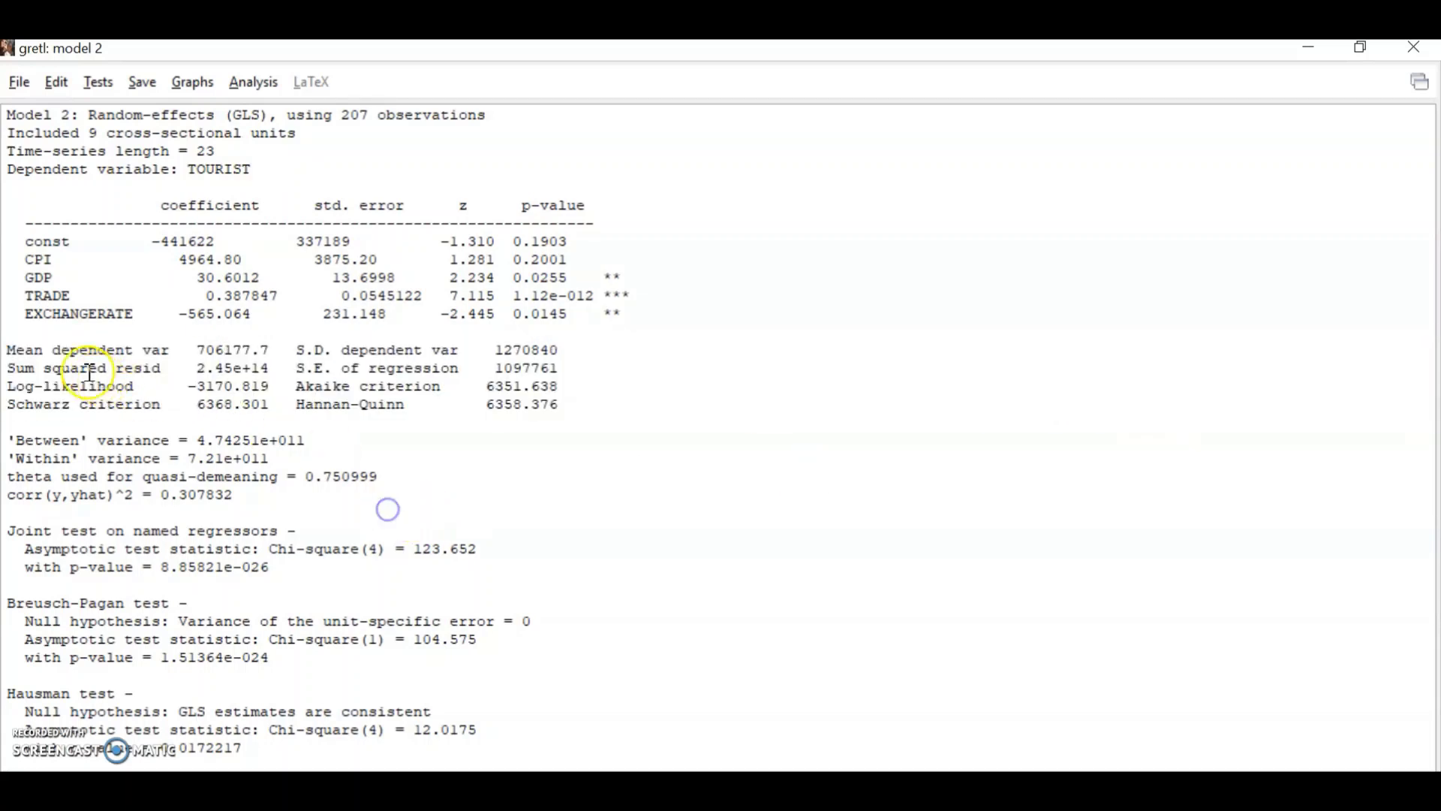
pyautogui.moveTo(6, 348); pyautogui.dragTo(1429, 409)
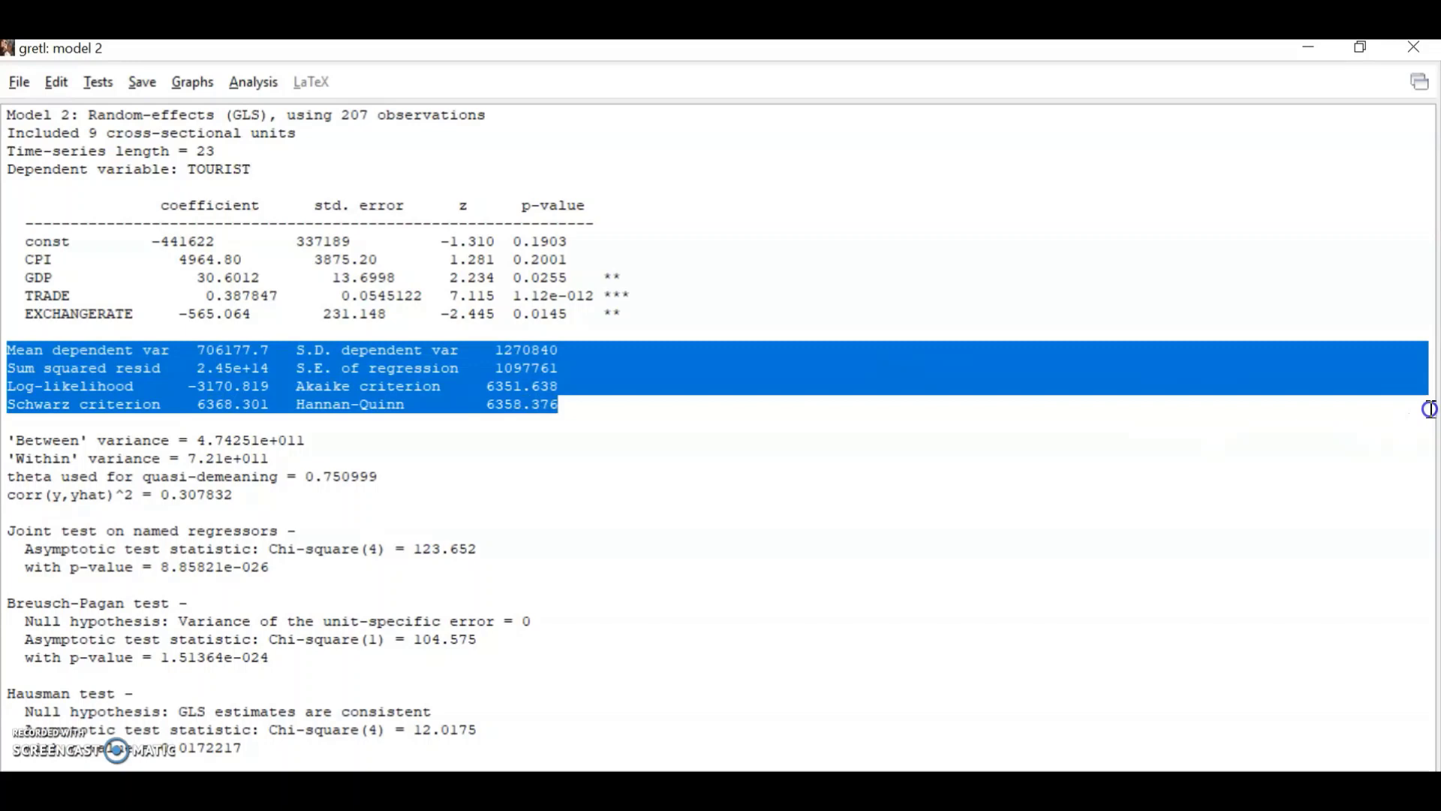
pyautogui.click(660, 470)
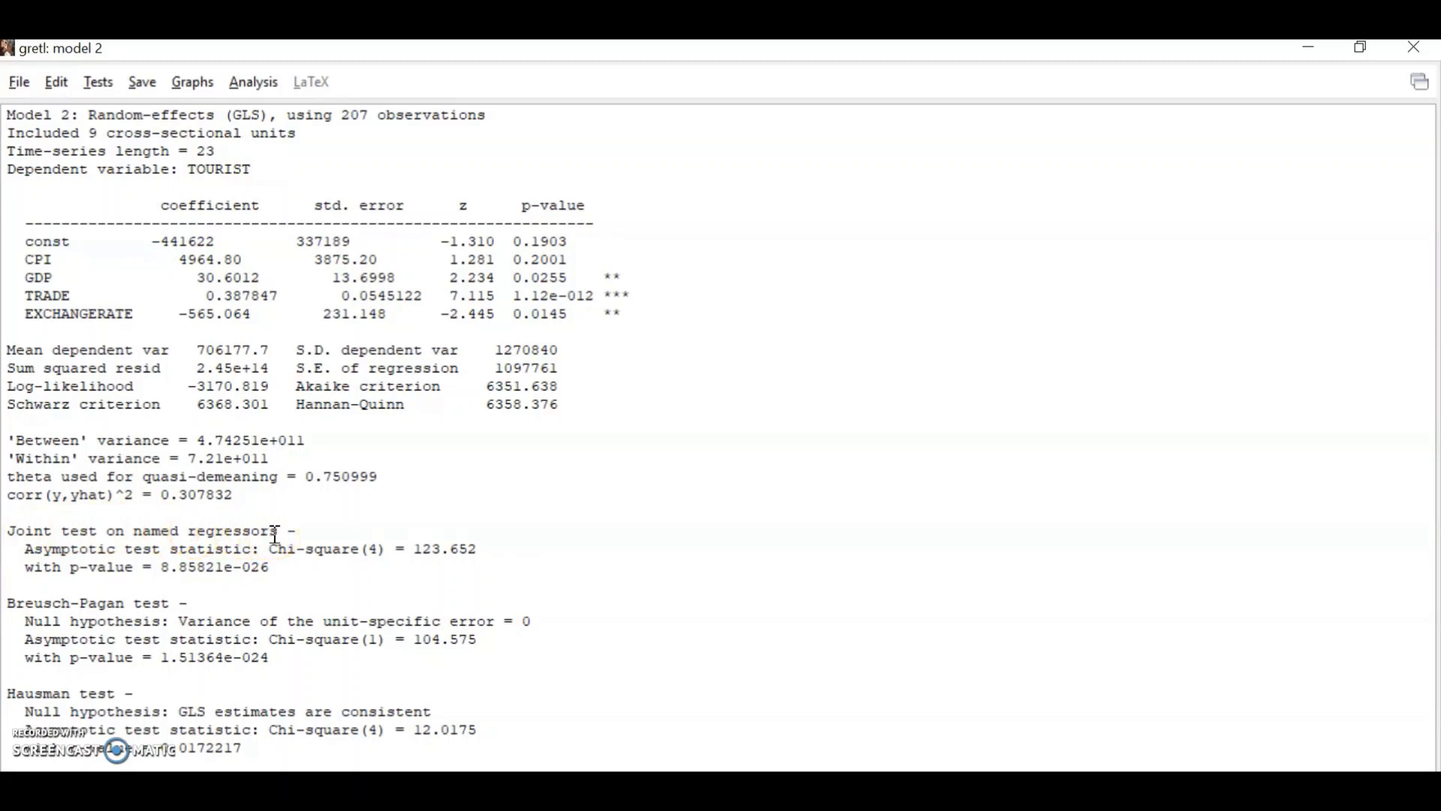
# Examine the joint test on named regressors, highlighting its p-value, the regressor rows and the dependent variable.
pyautogui.moveTo(26, 260); pyautogui.dragTo(623, 317)
pyautogui.moveTo(255, 169); pyautogui.dragTo(180, 170)
pyautogui.moveTo(271, 568); pyautogui.dragTo(162, 567)
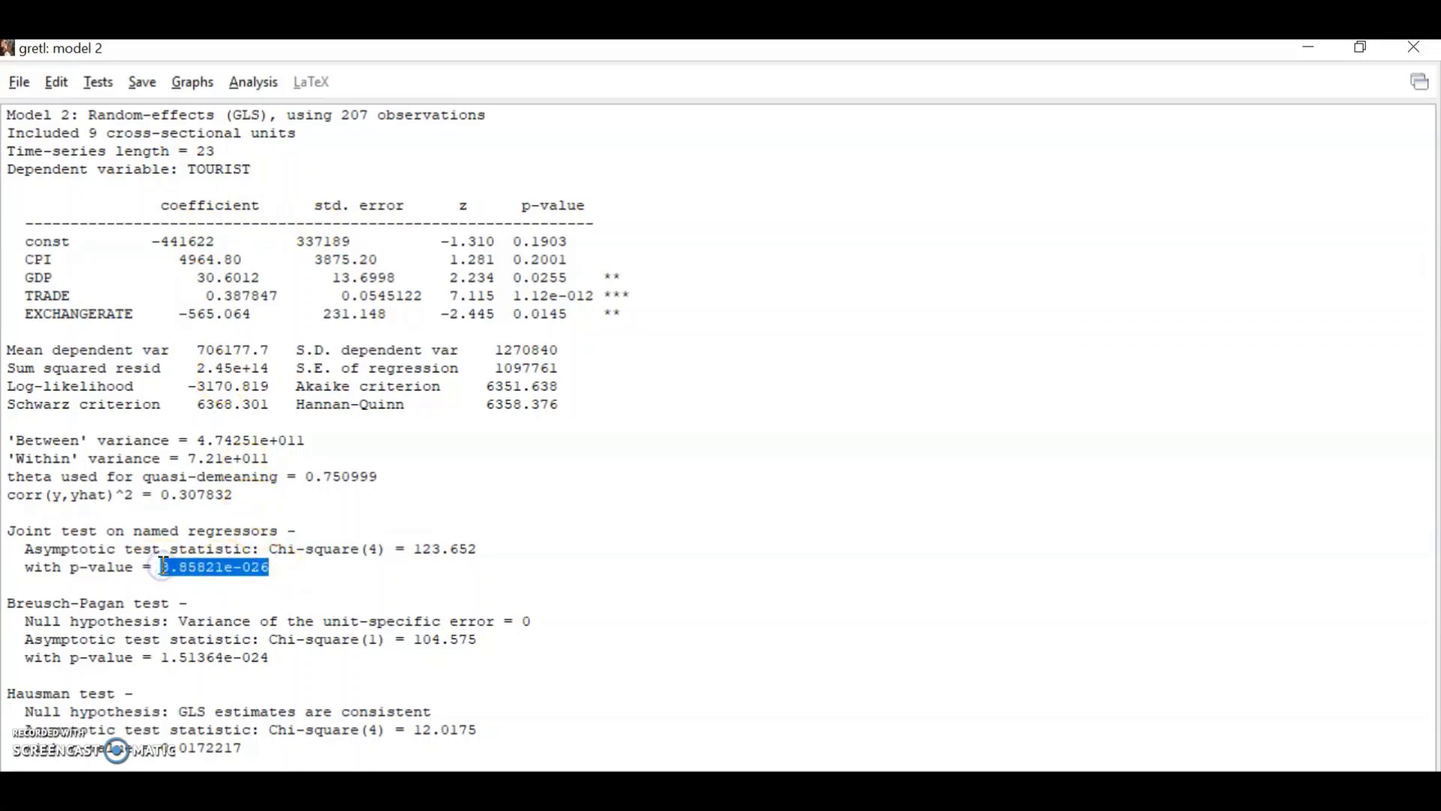
pyautogui.click(25, 262)
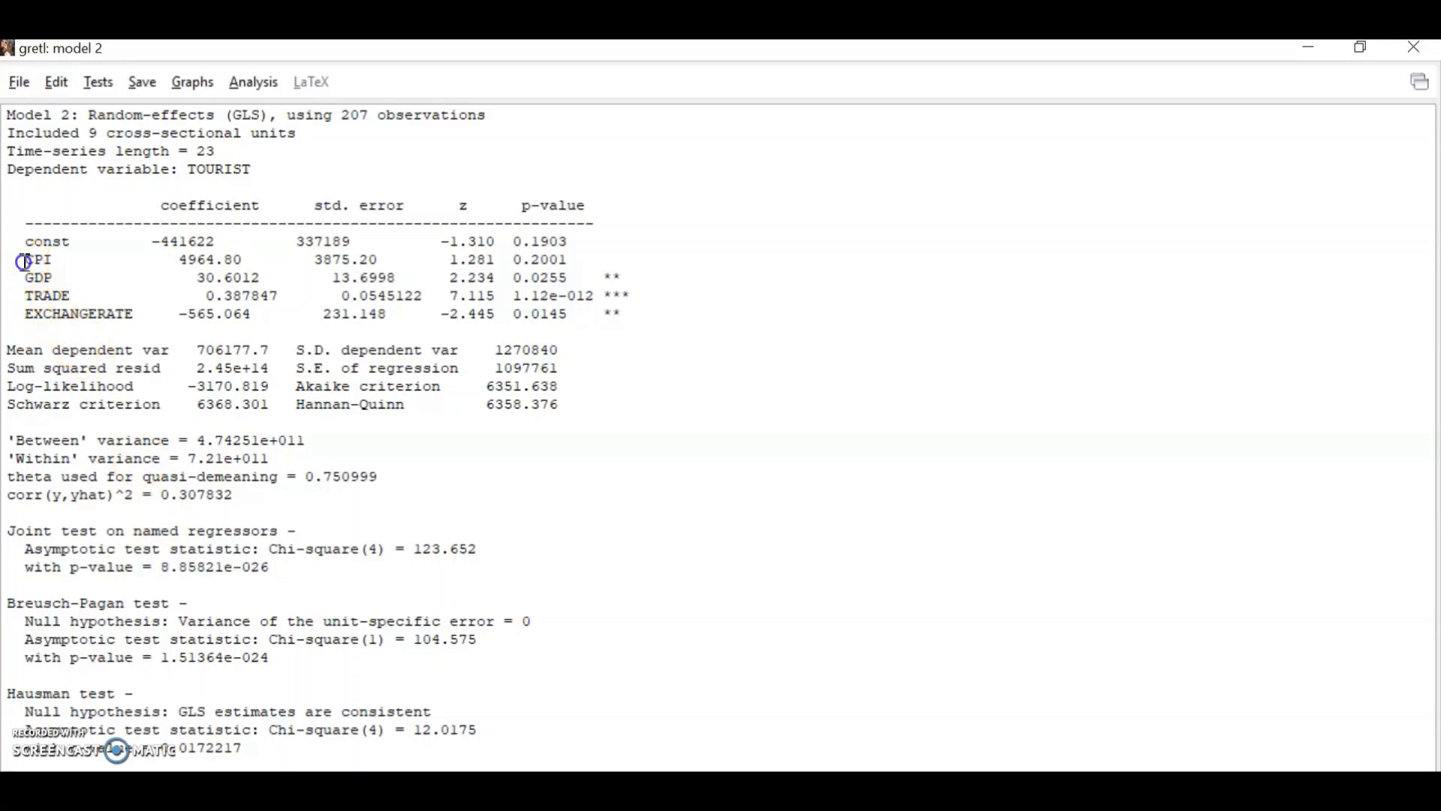
pyautogui.moveTo(25, 262); pyautogui.dragTo(1166, 308)
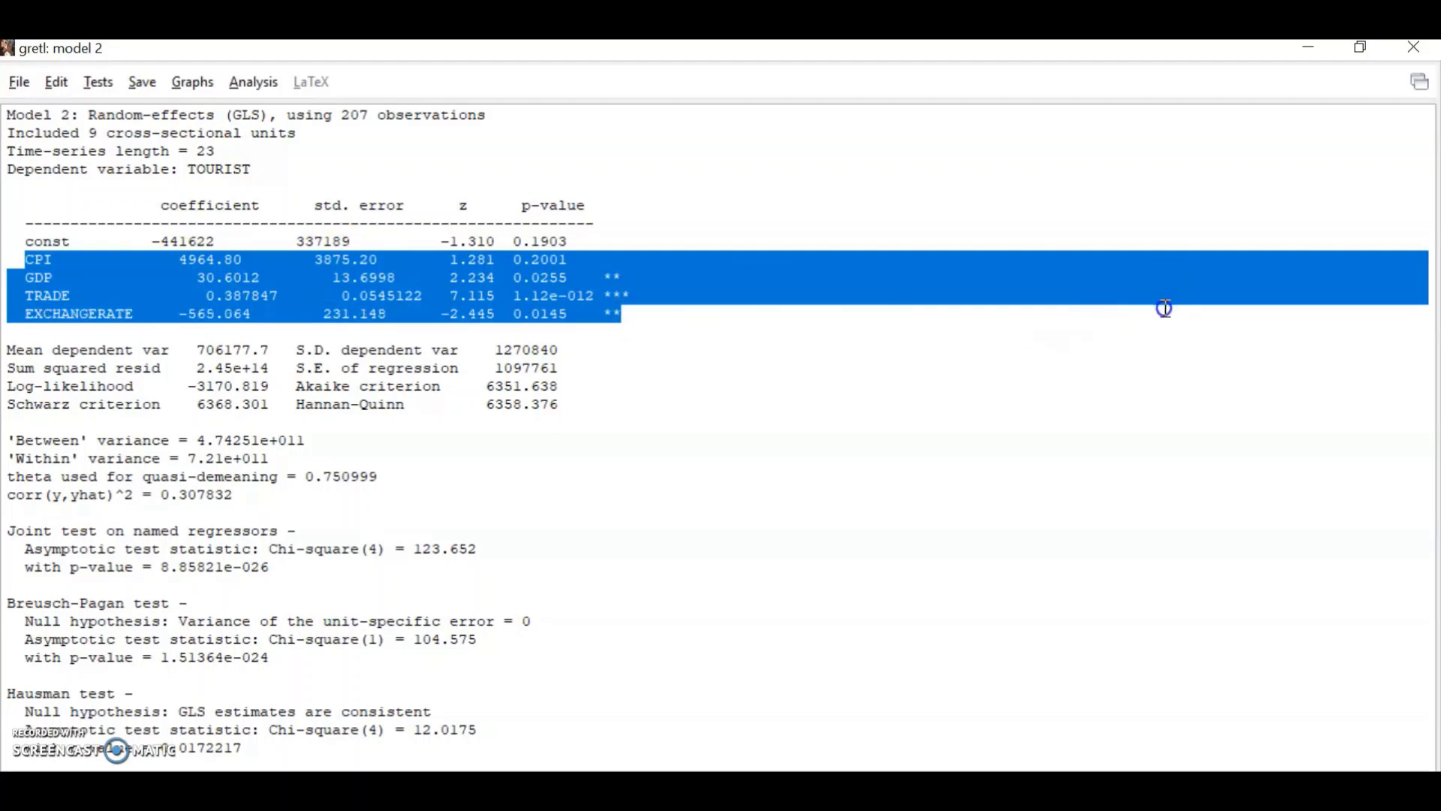
pyautogui.click(255, 177)
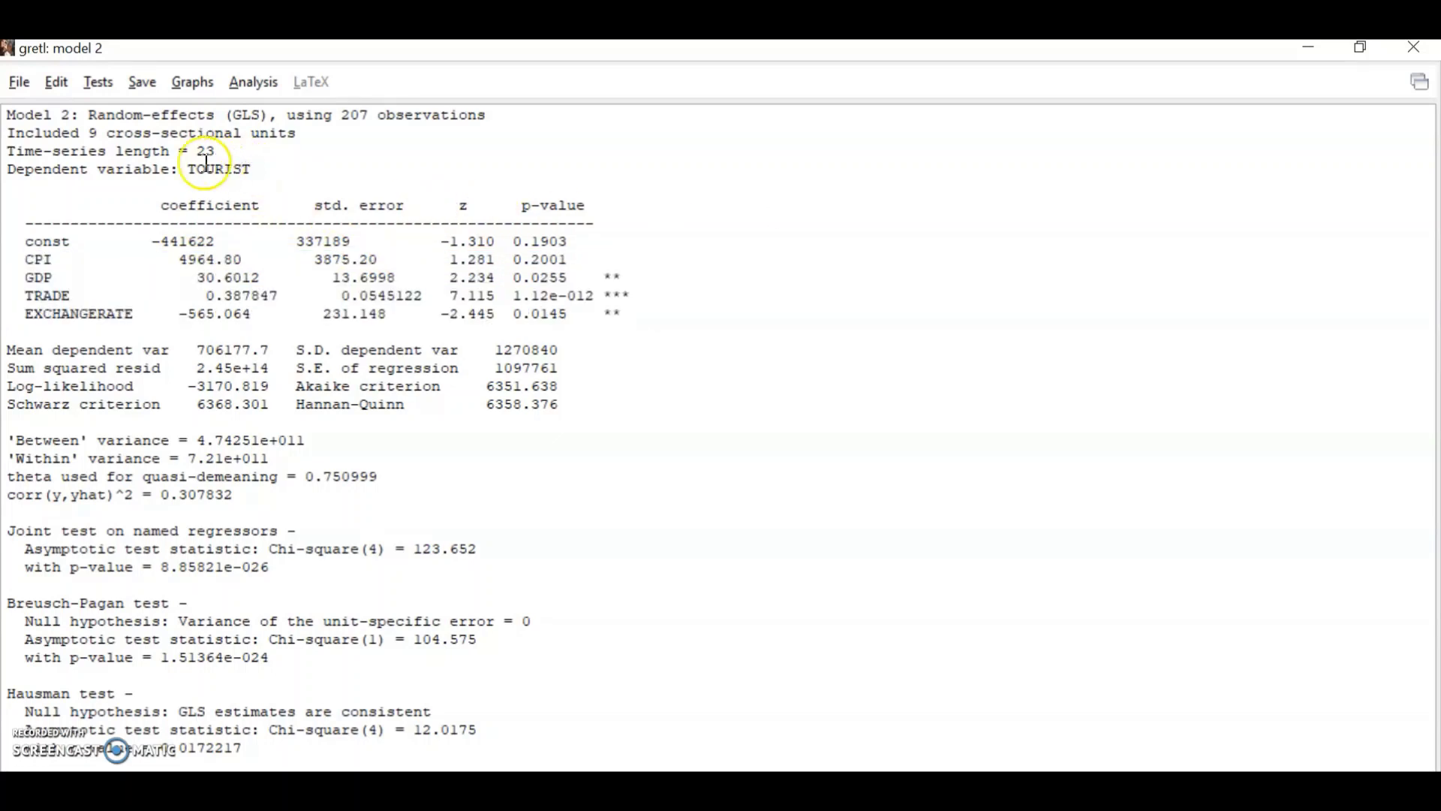
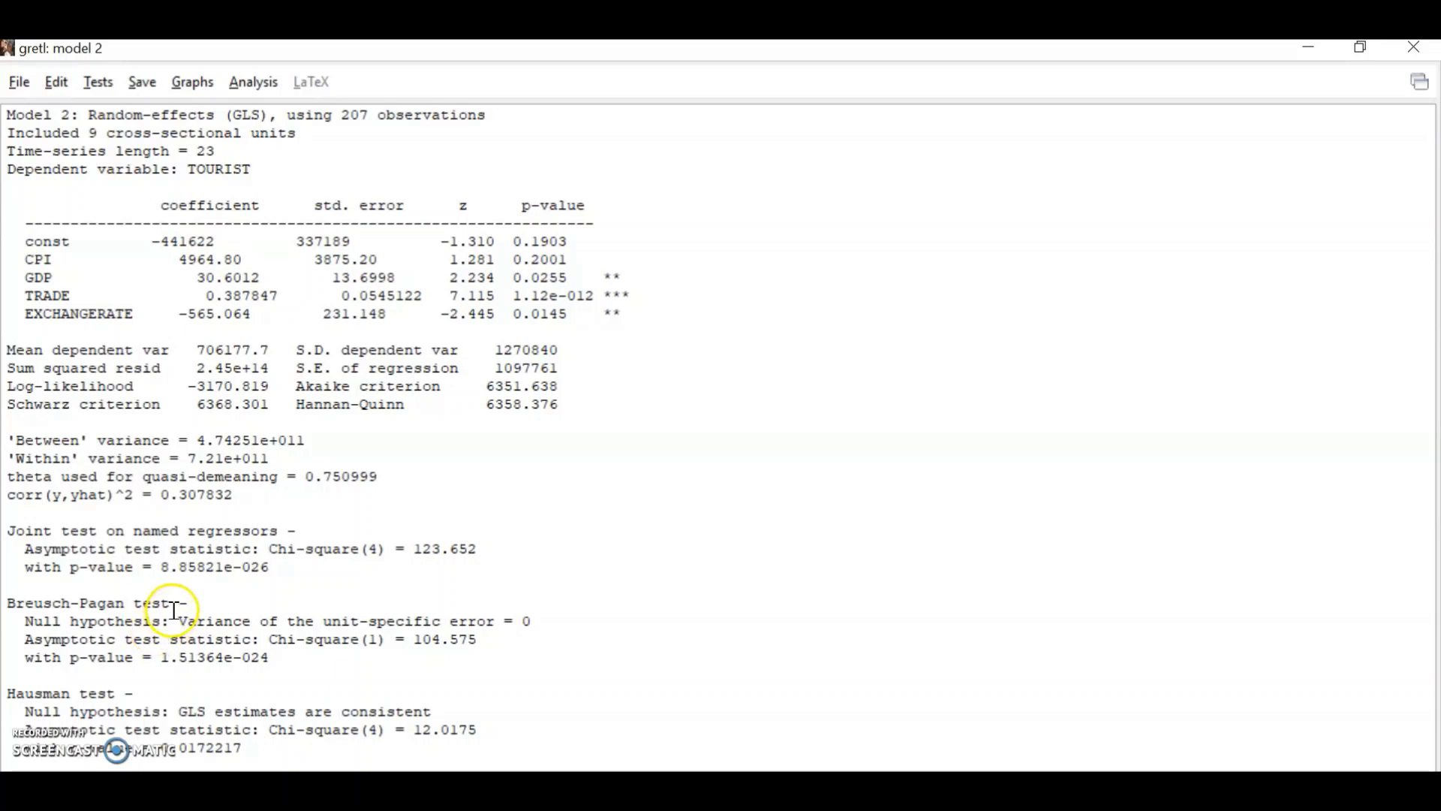
# Examine the null hypothesis of the Breusch-Pagan test in the random-effects output by highlighting it.
pyautogui.moveTo(179, 622); pyautogui.dragTo(580, 620)
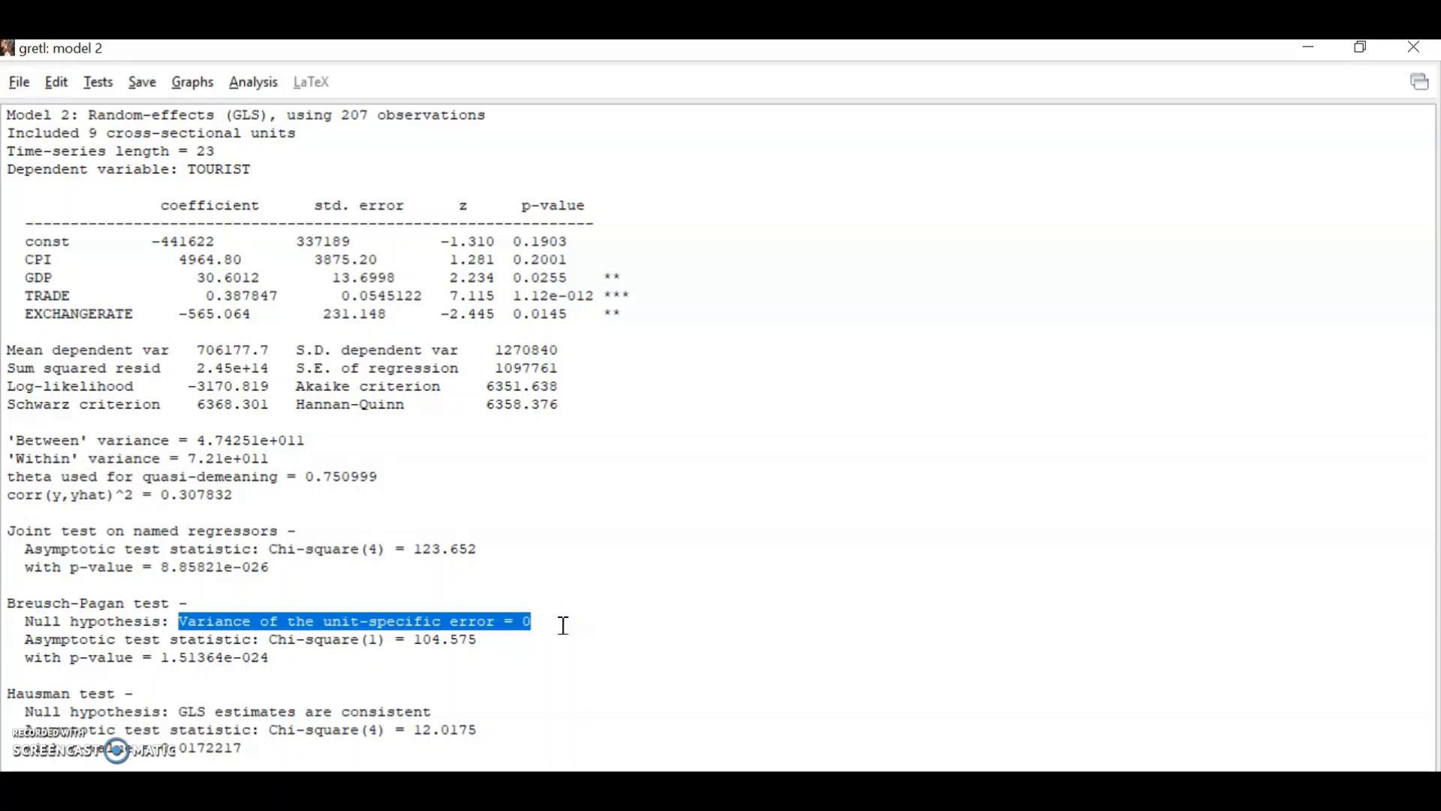
pyautogui.click(563, 625)
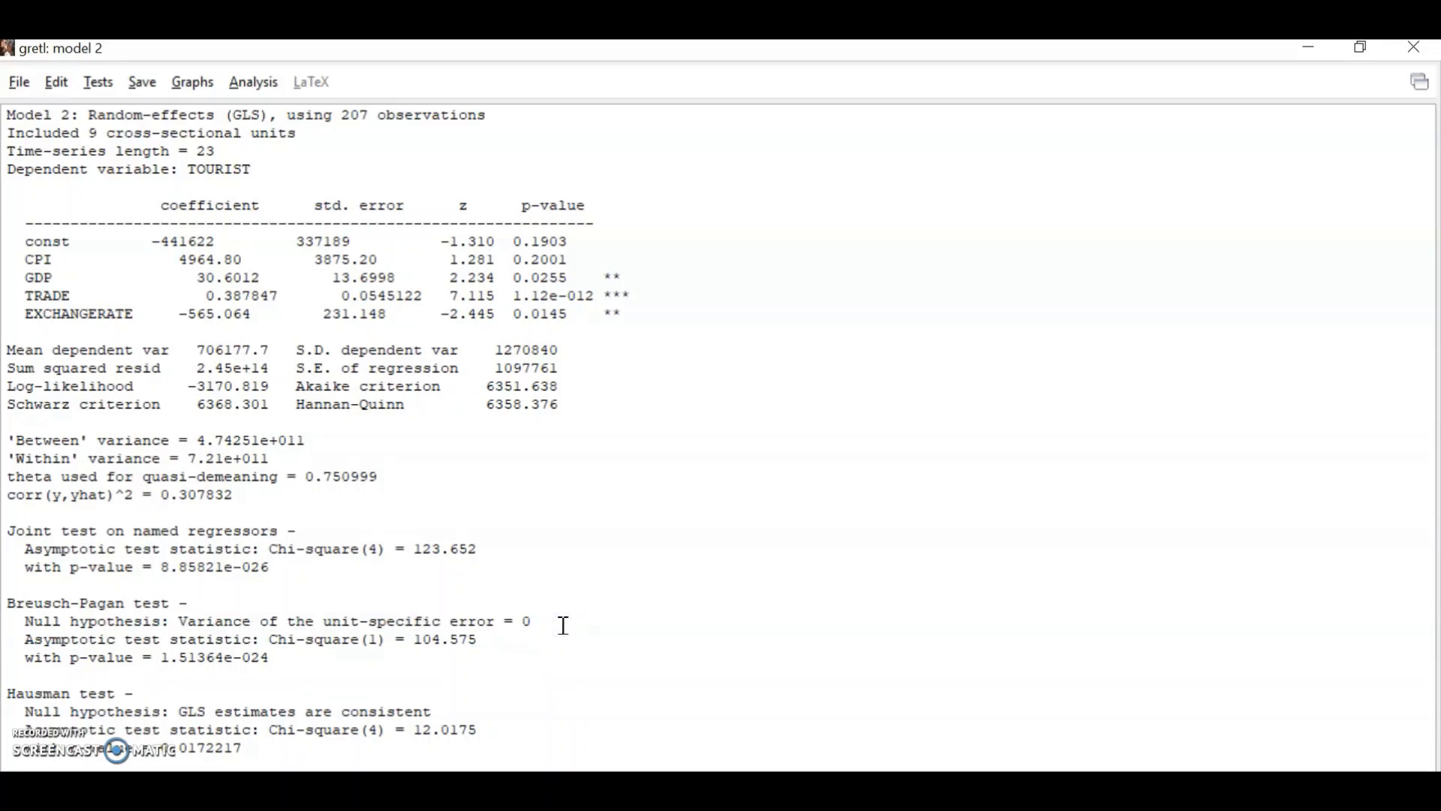
pyautogui.click(551, 617)
# Examine the Hausman test's heading, null hypothesis, test statistic and p-value in the random-effects output.
pyautogui.moveTo(9, 692); pyautogui.dragTo(145, 702)
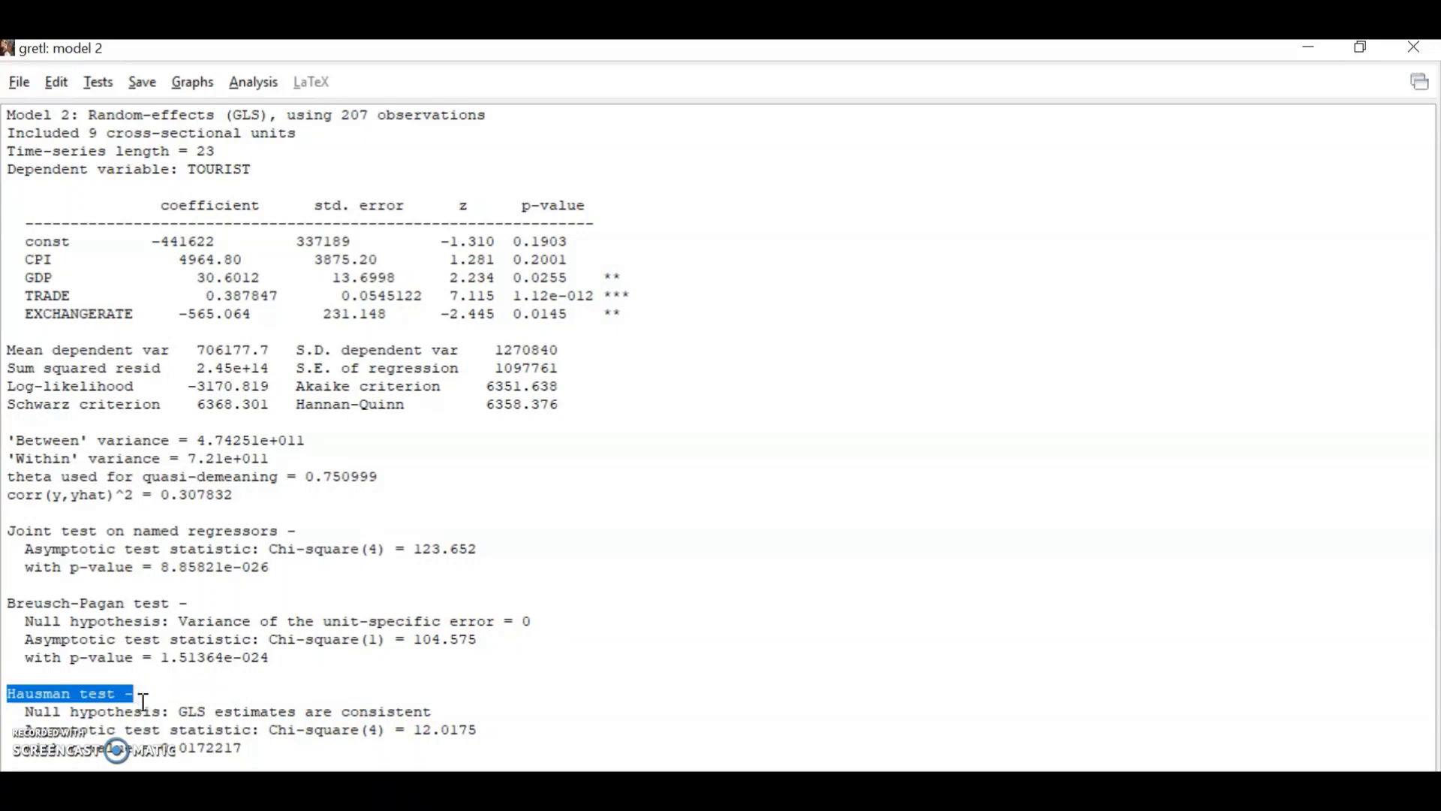
pyautogui.click(145, 702)
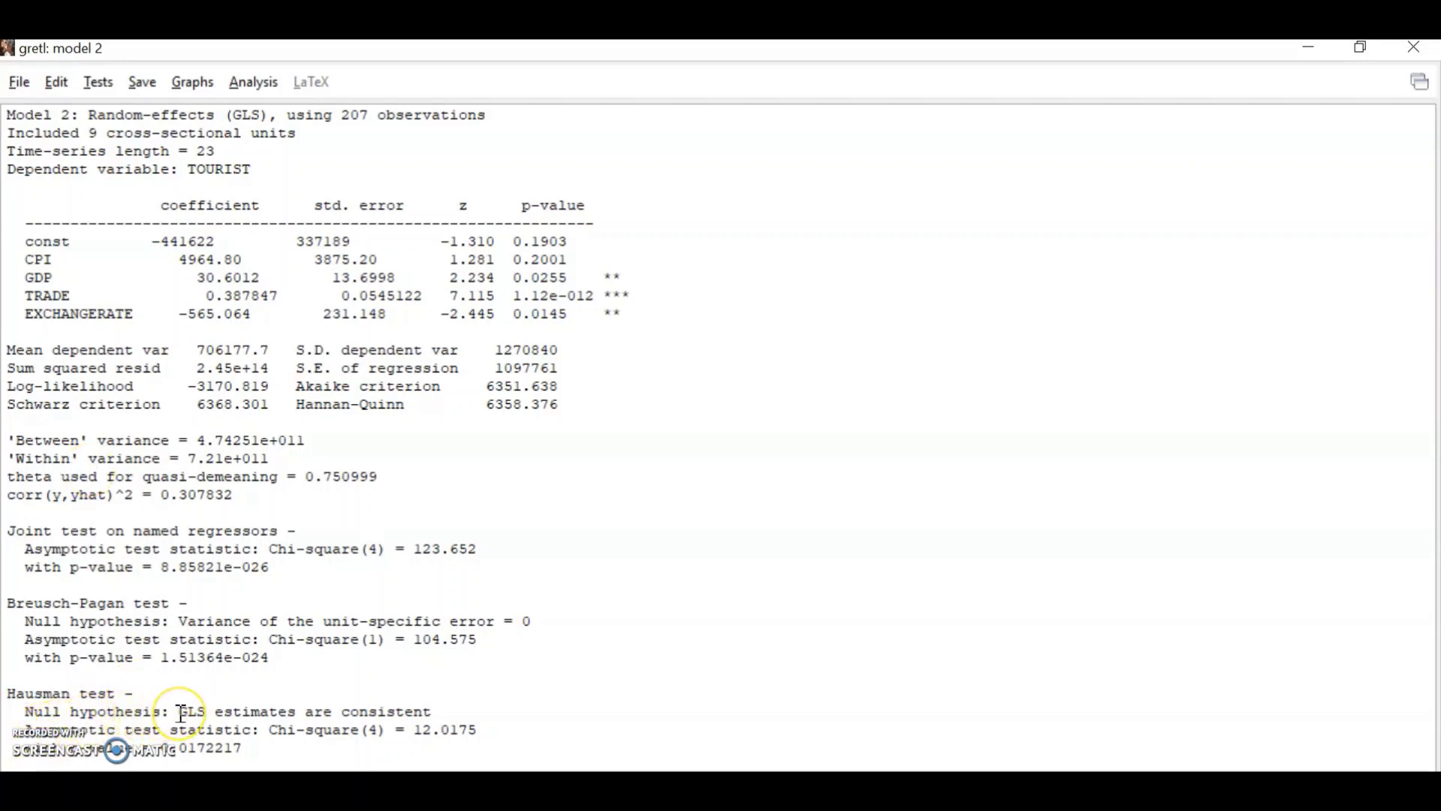
pyautogui.click(205, 701)
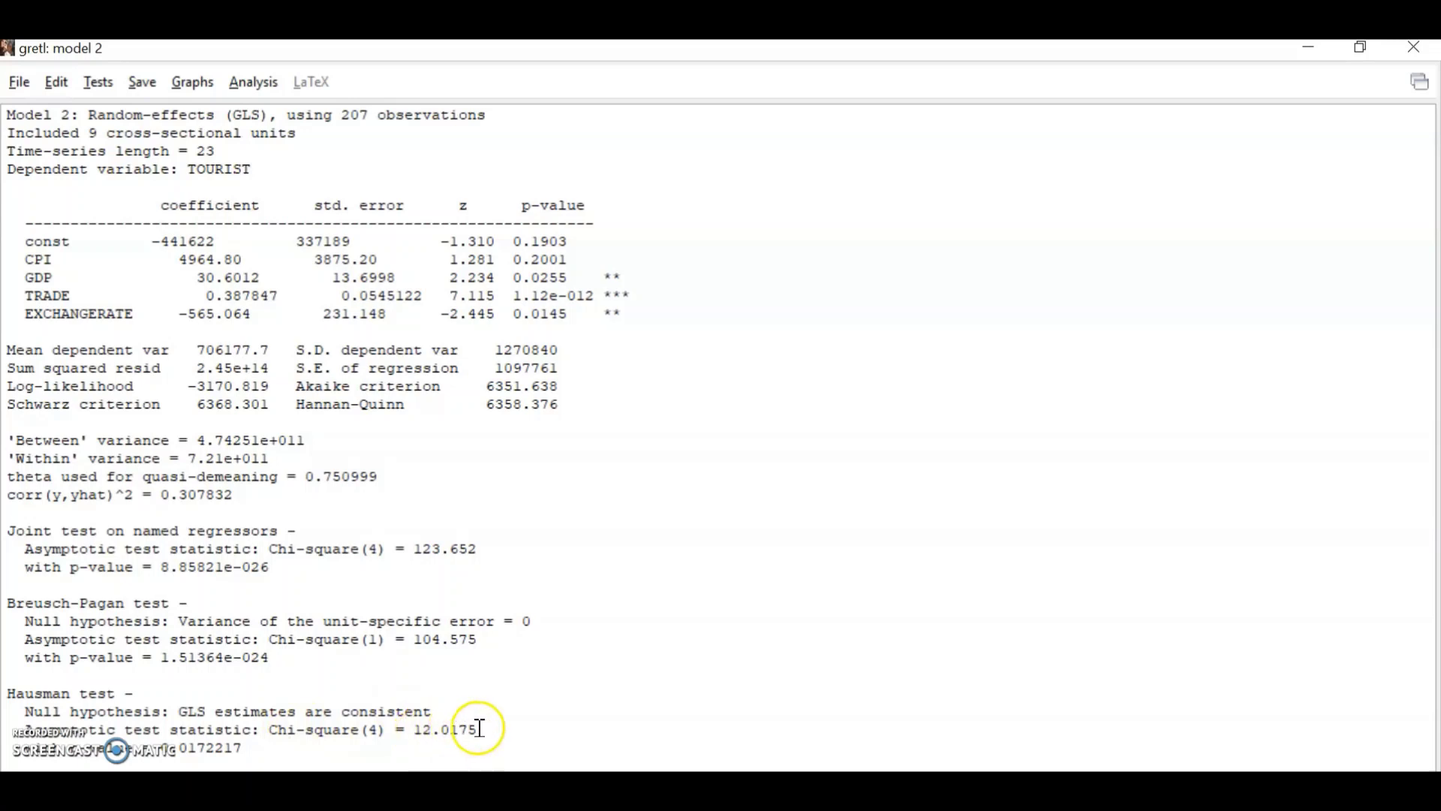
pyautogui.moveTo(197, 744); pyautogui.dragTo(191, 743)
pyautogui.click(191, 744)
pyautogui.moveTo(871, 788)
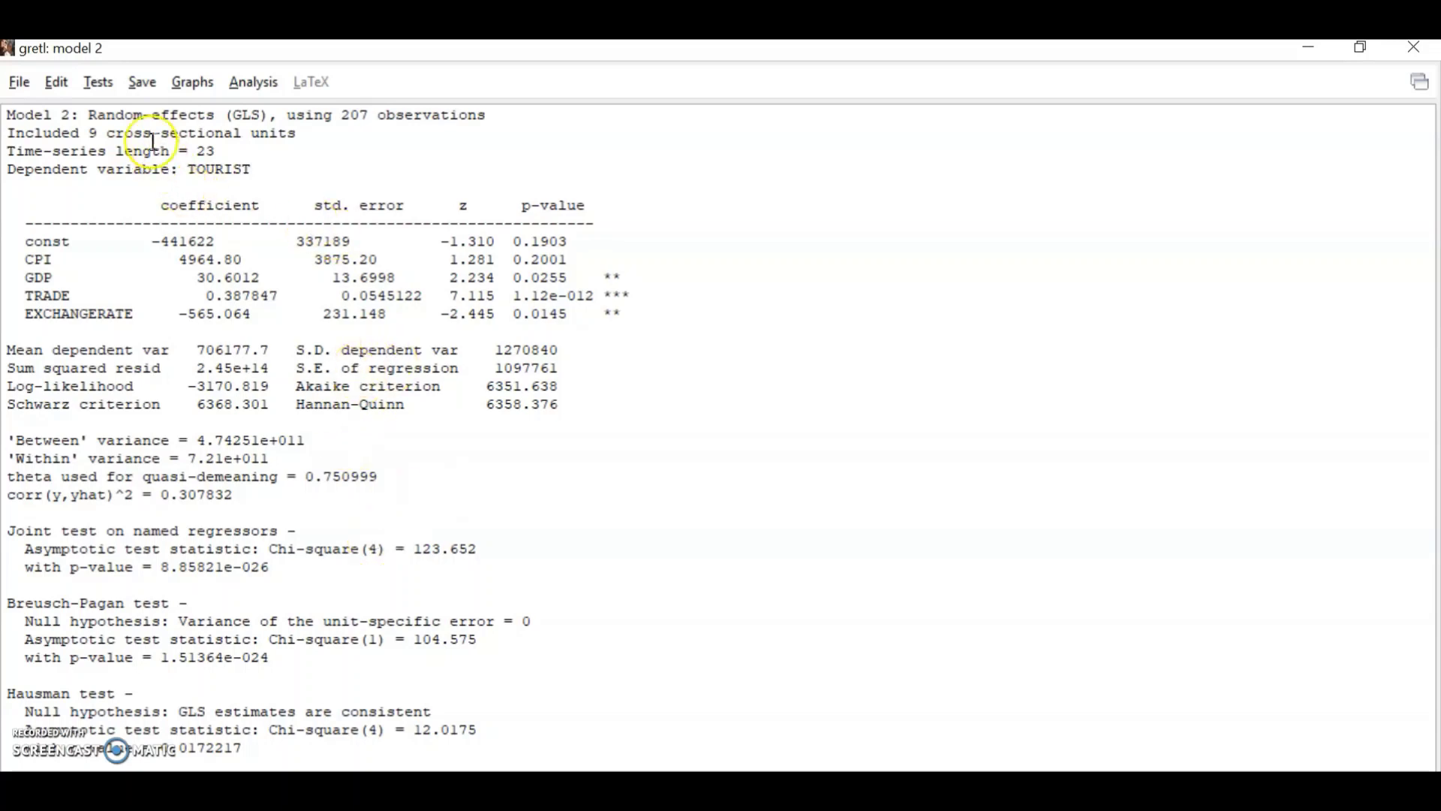
# Run the normality of residual test on the random-effects model and close its graph and residual distribution windows.
pyautogui.click(98, 84)
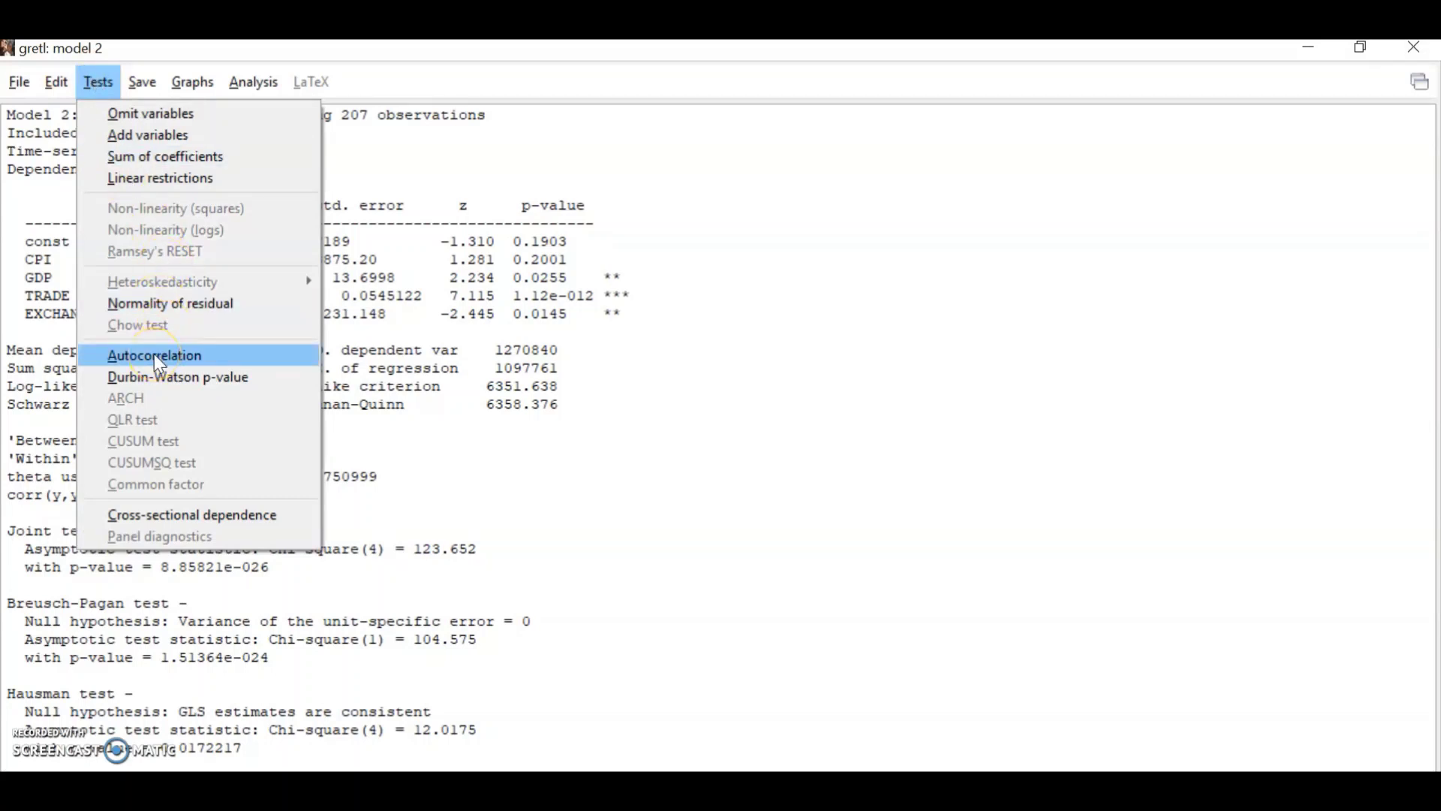
pyautogui.click(165, 516)
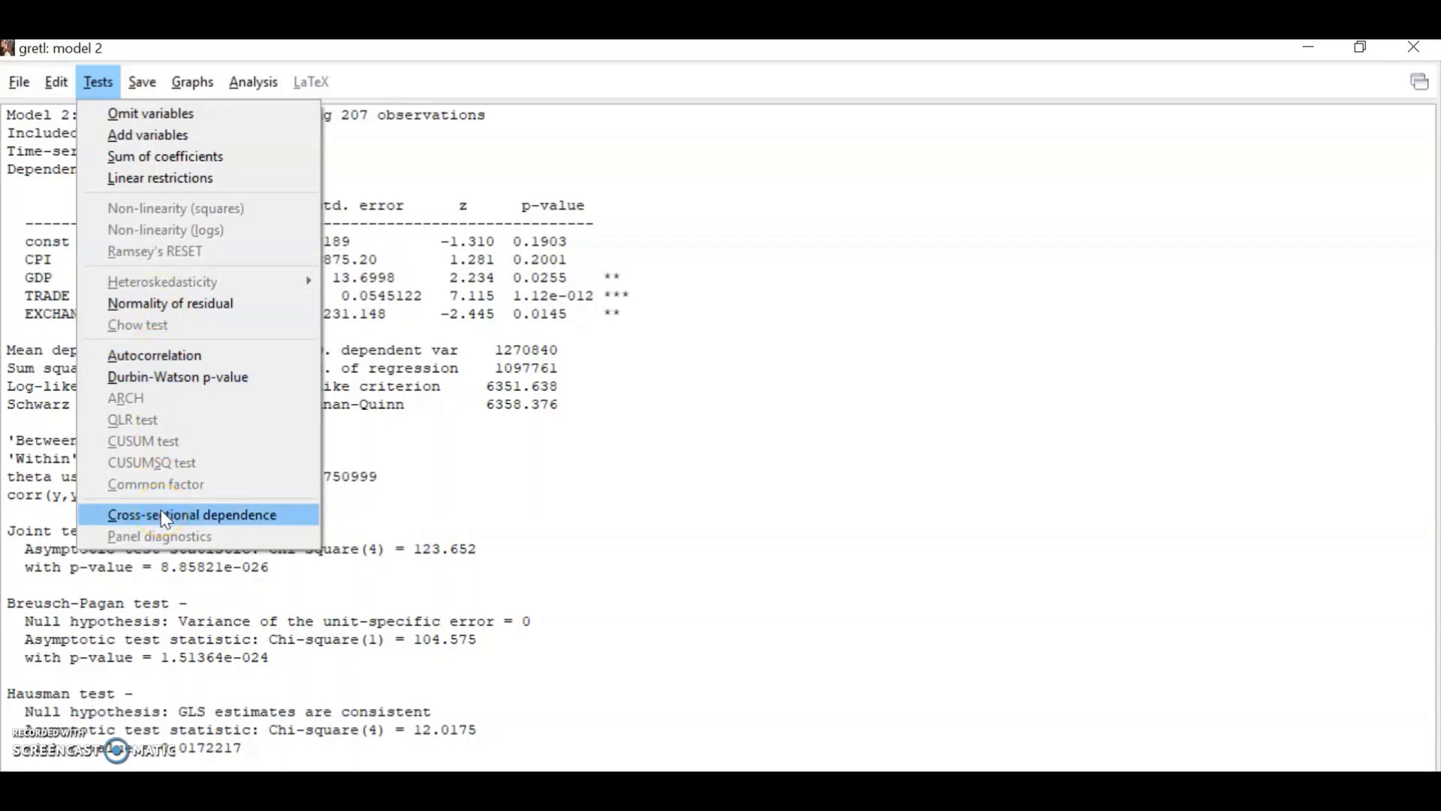
pyautogui.click(195, 302)
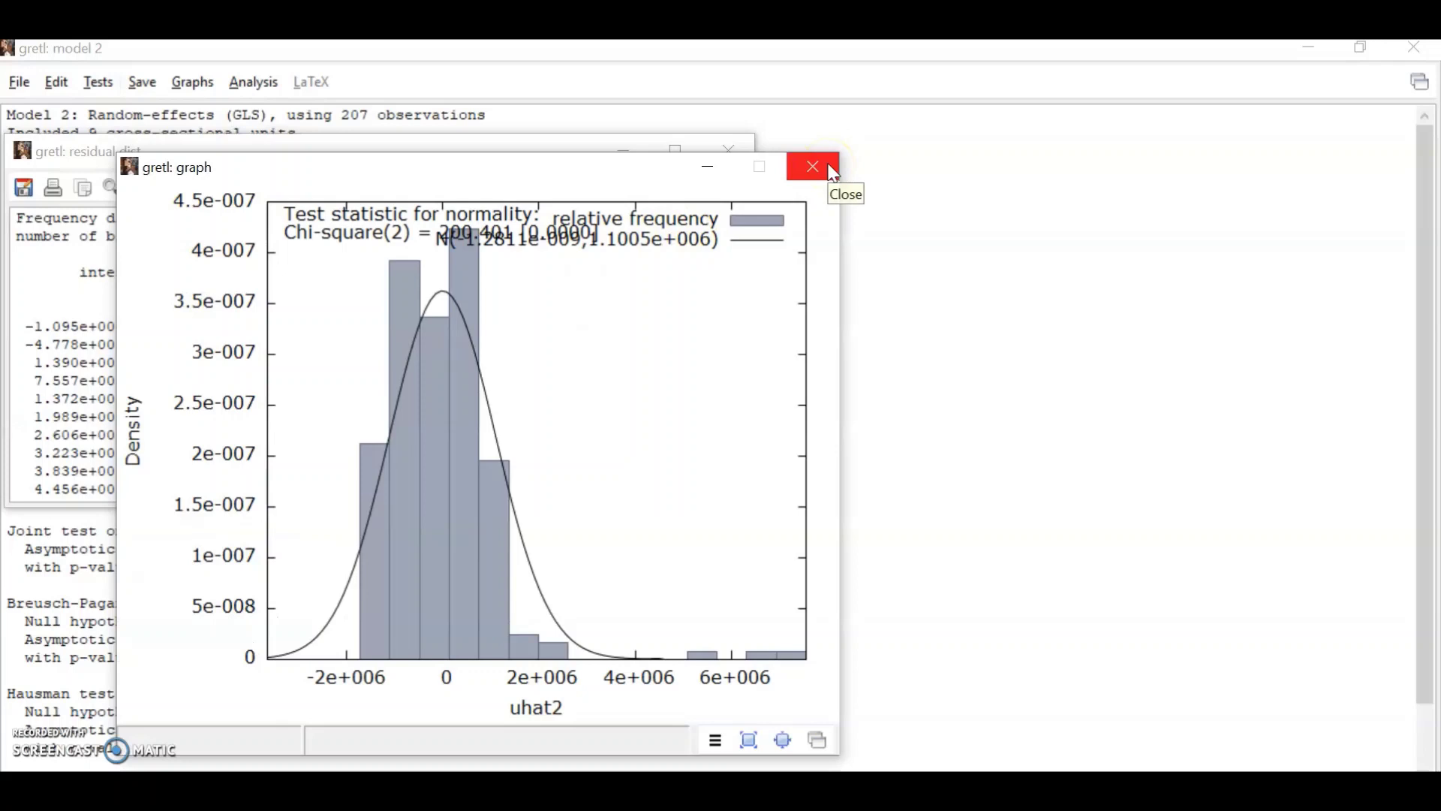
pyautogui.click(831, 167)
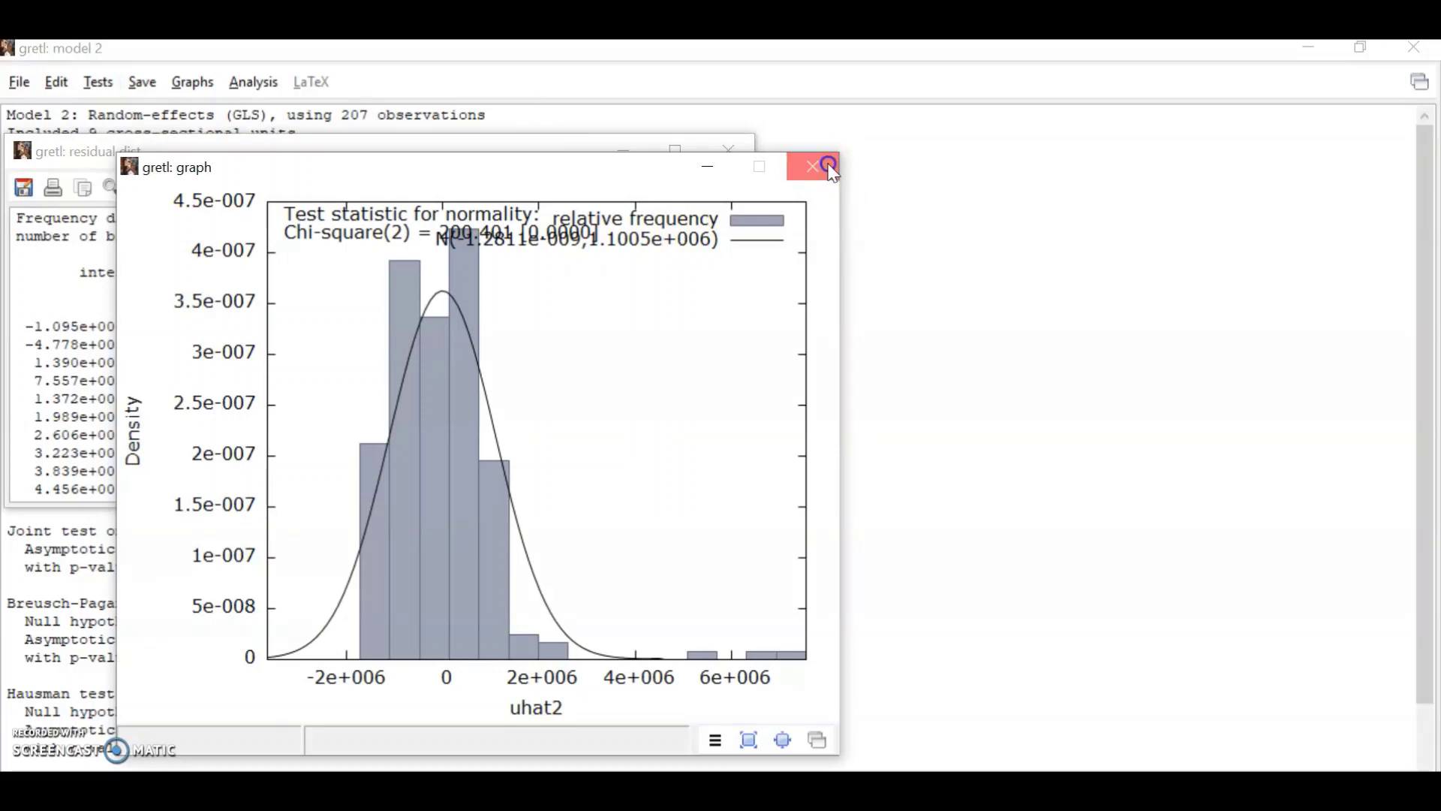
pyautogui.click(733, 151)
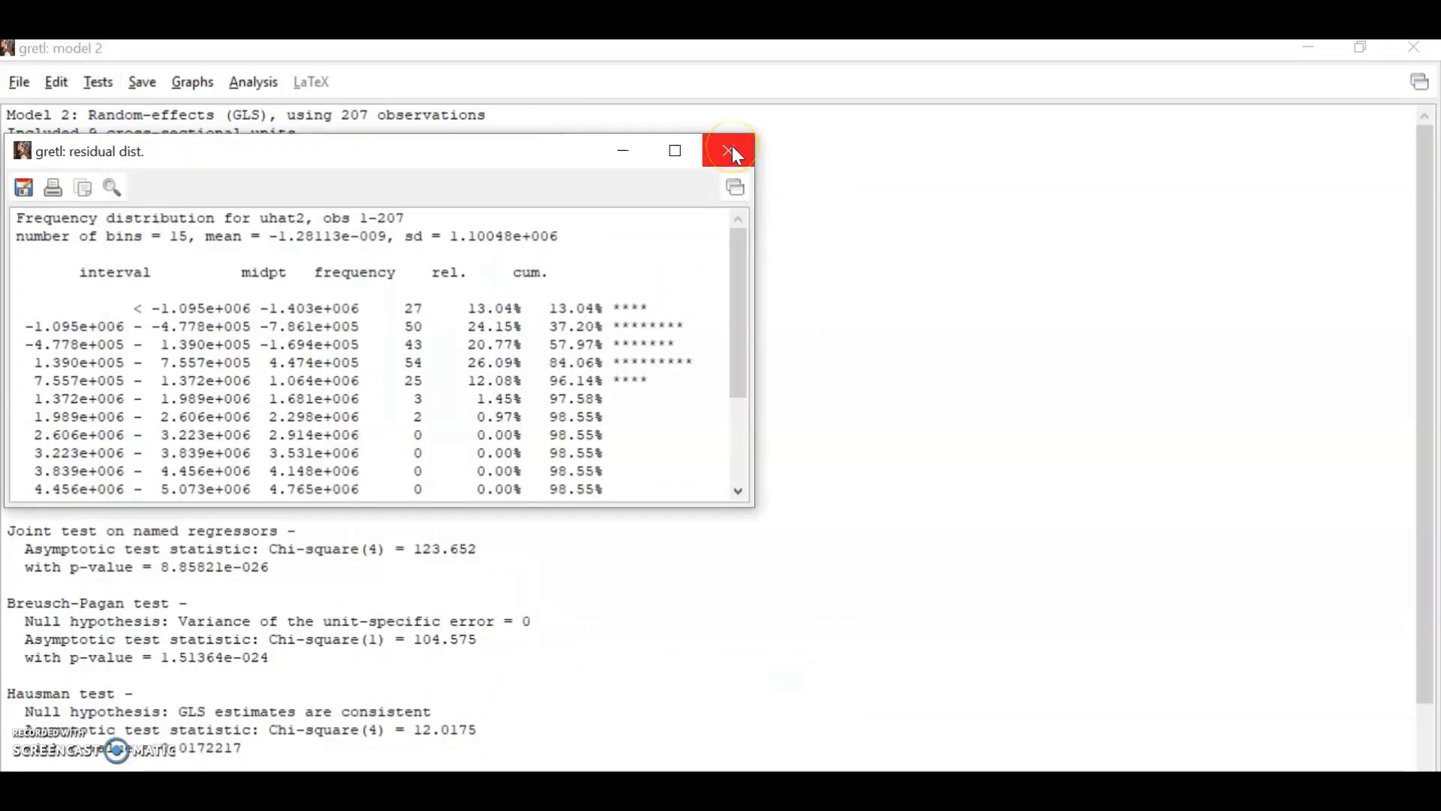
# Examine the residual normality test appended to the model output, highlighting its null hypothesis.
pyautogui.scroll(-2, 133, 652)
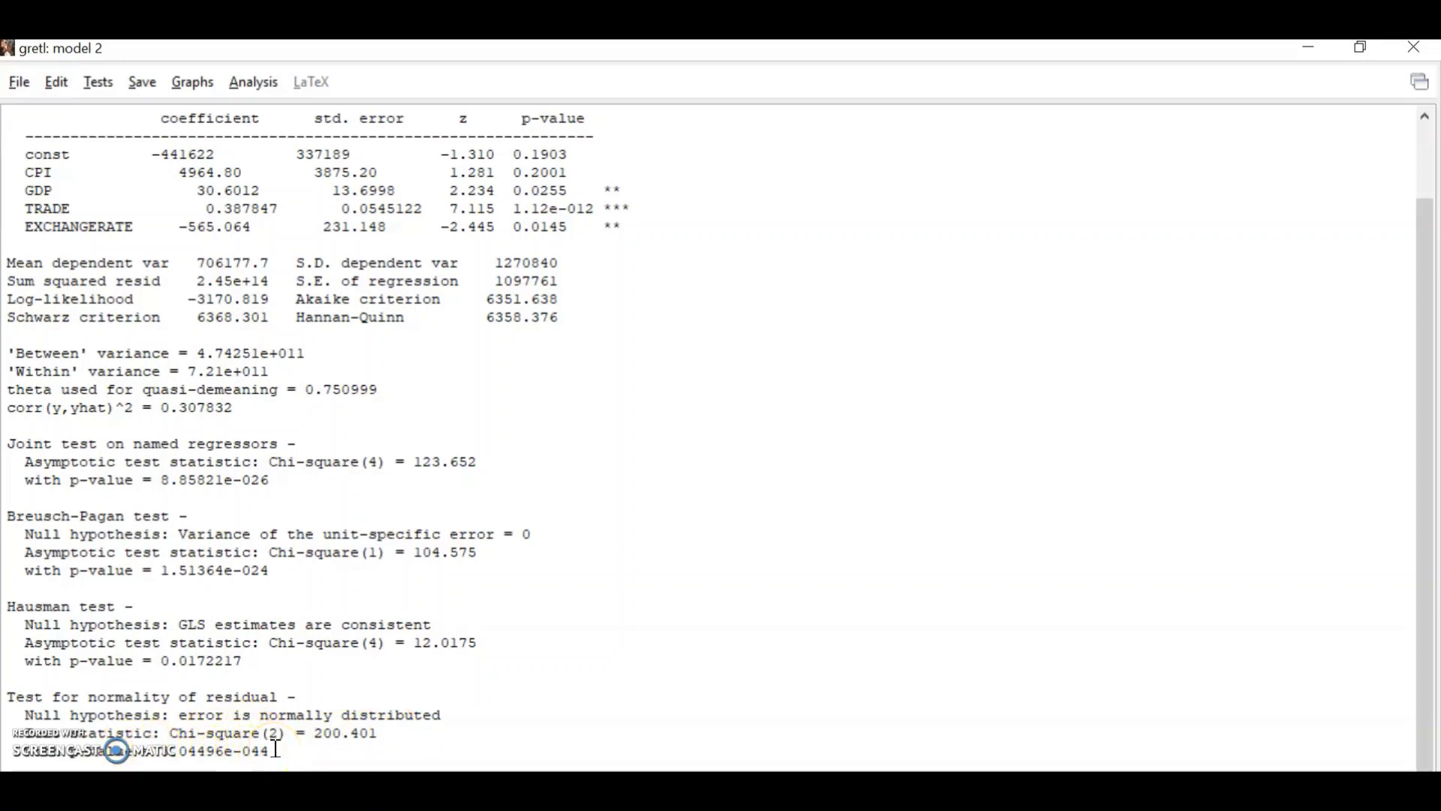
pyautogui.moveTo(483, 714); pyautogui.dragTo(177, 707)
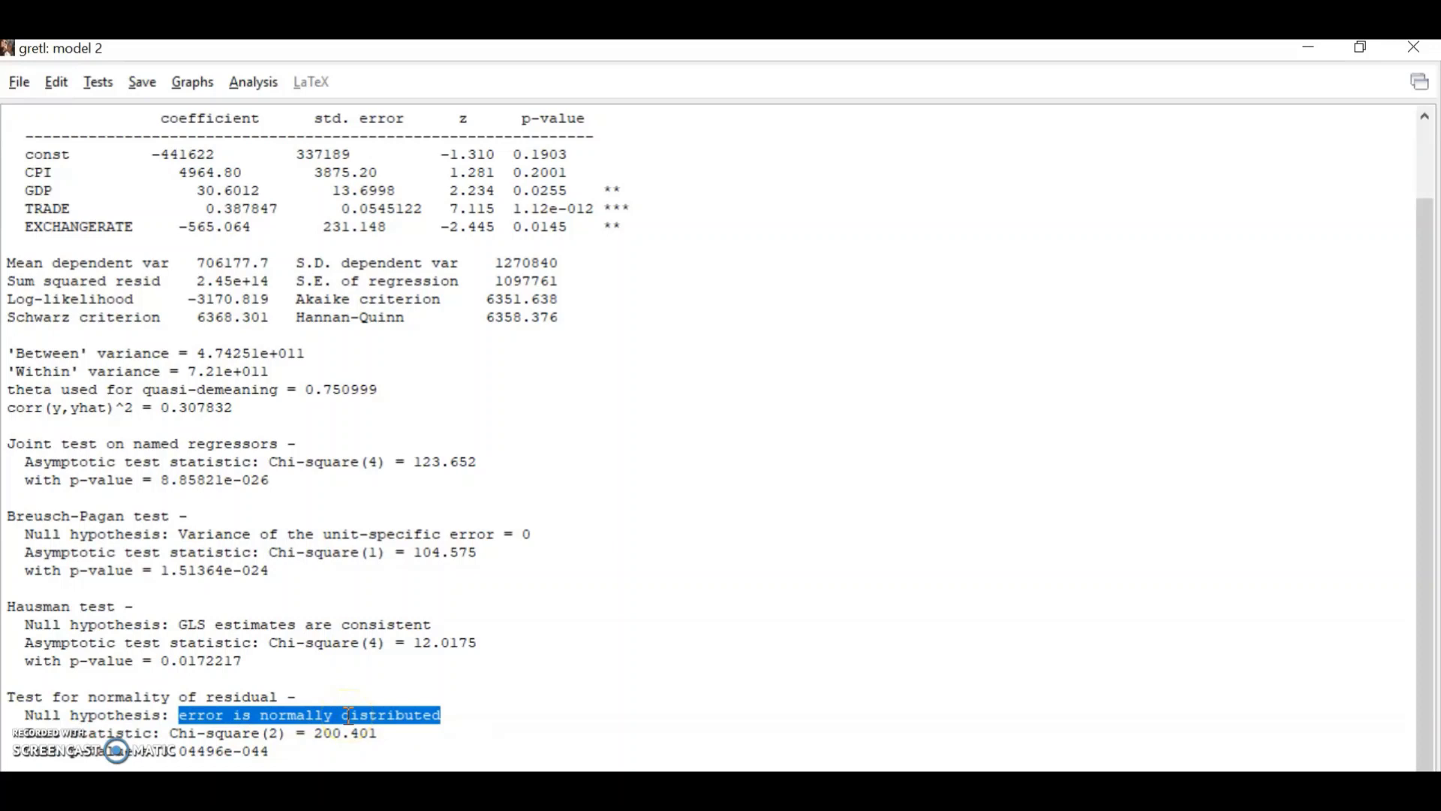
pyautogui.click(319, 695)
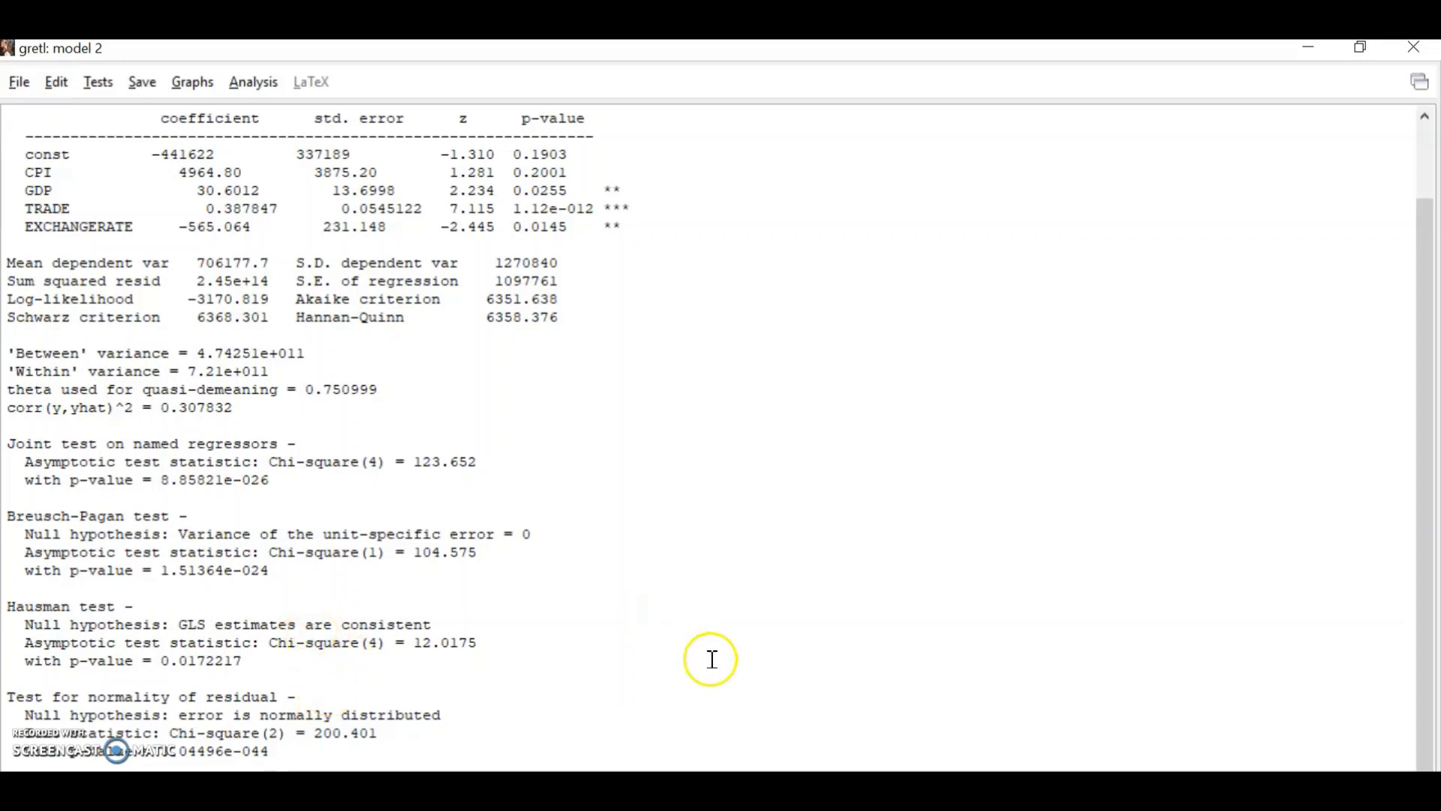
# Run the autocorrelation test on the random-effects model and close its result window.
pyautogui.click(106, 85)
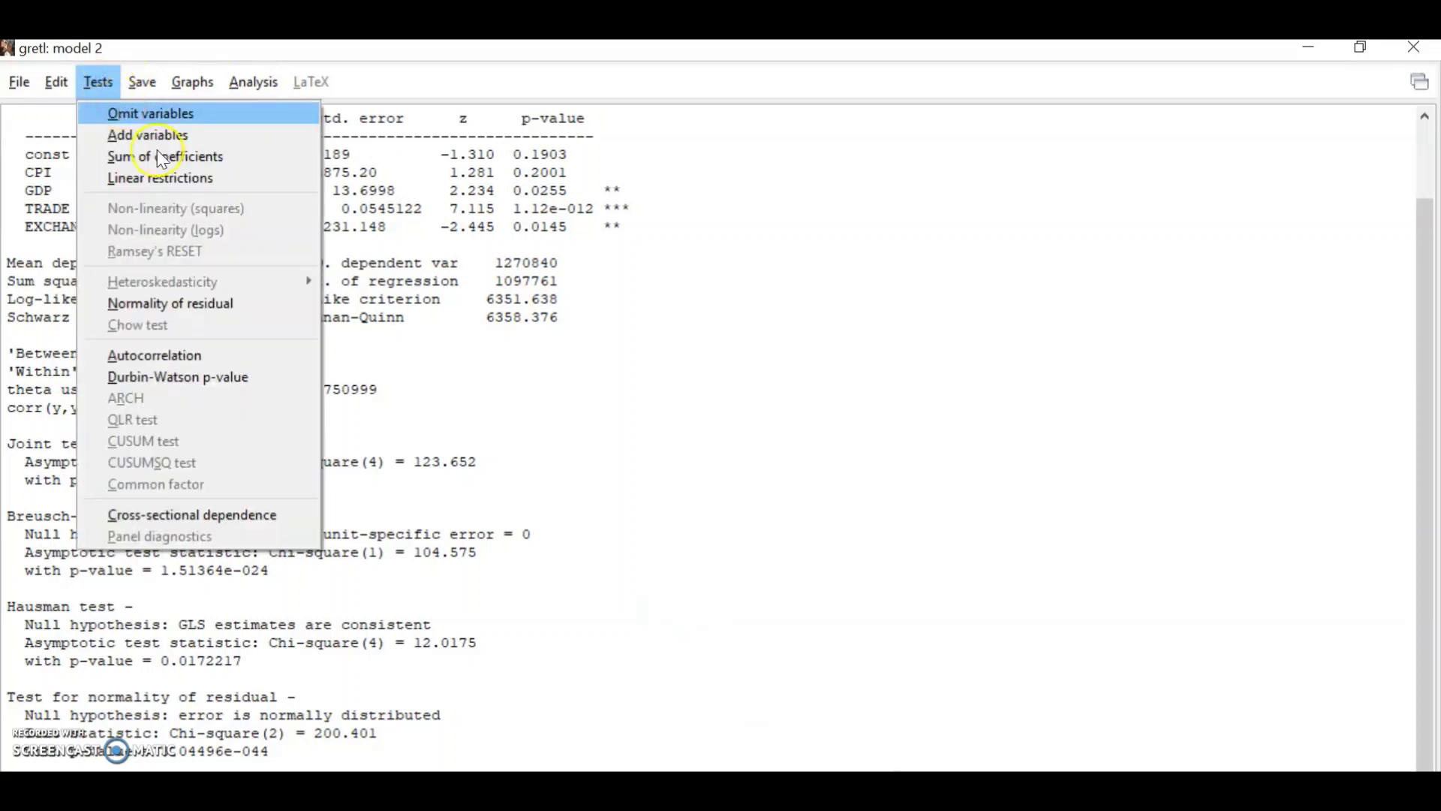
pyautogui.click(195, 351)
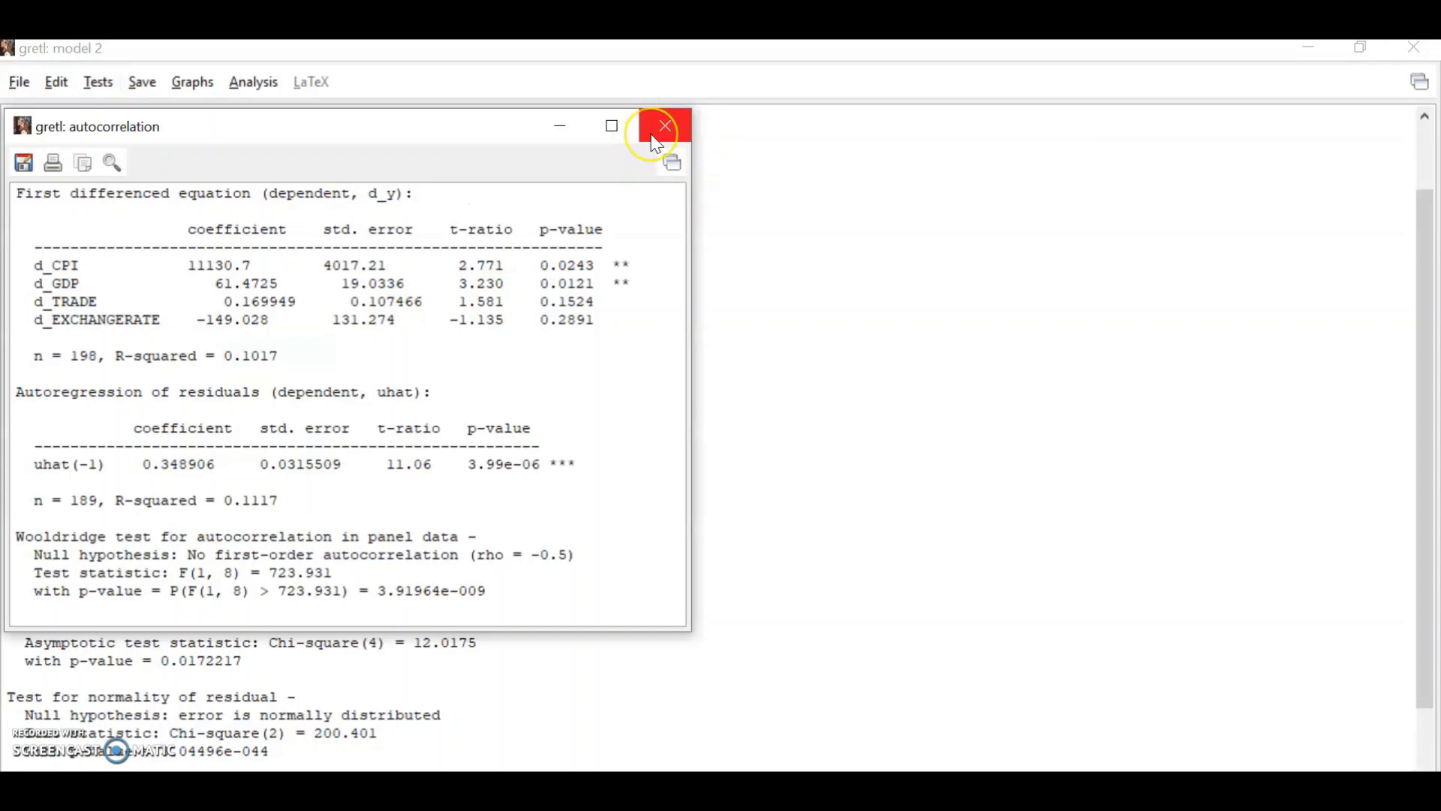
pyautogui.click(657, 143)
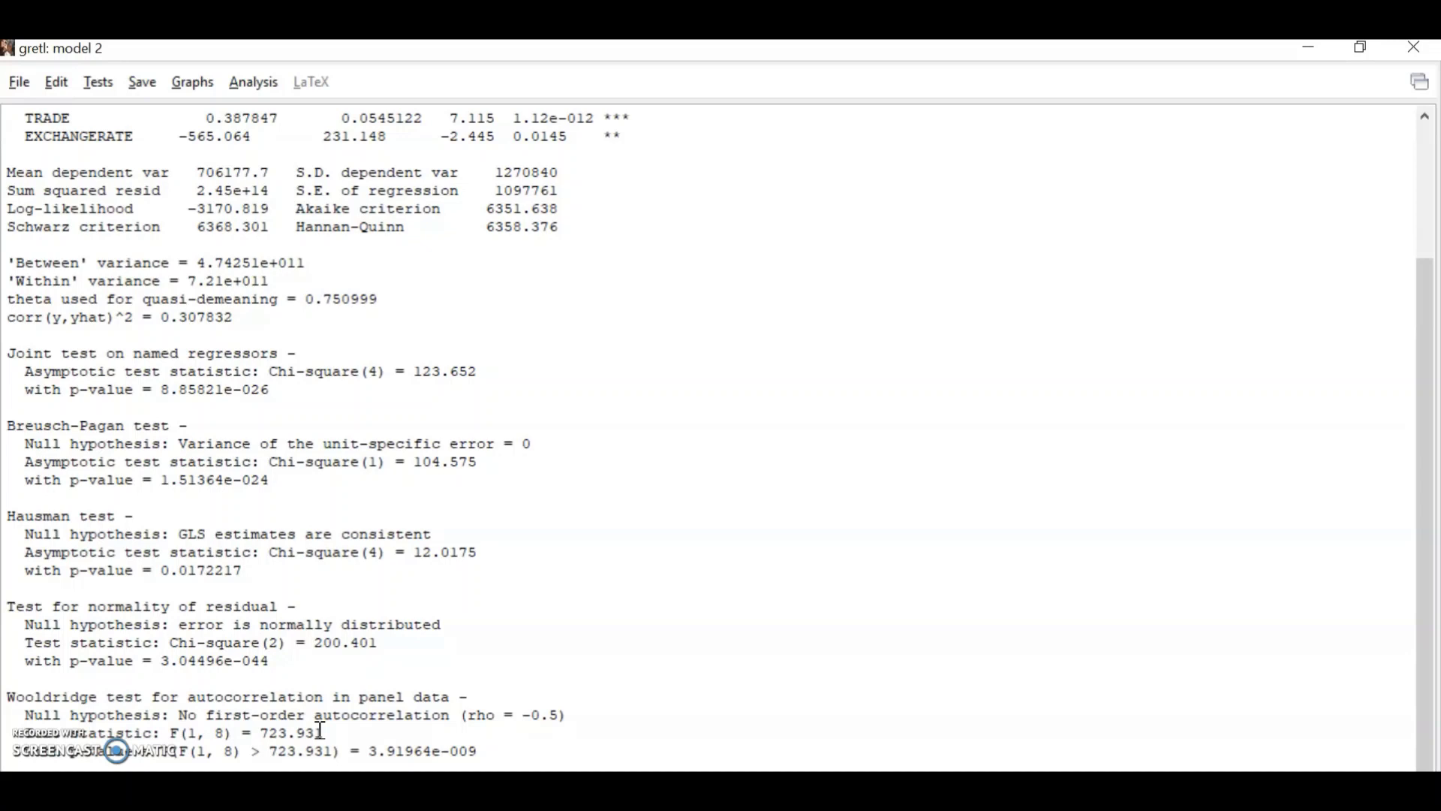
# Examine the dependent variable TOURIST and the four regressor rows by highlighting them, and return to the Wooldridge autocorrelation test.
pyautogui.scroll(3, 370, 585)
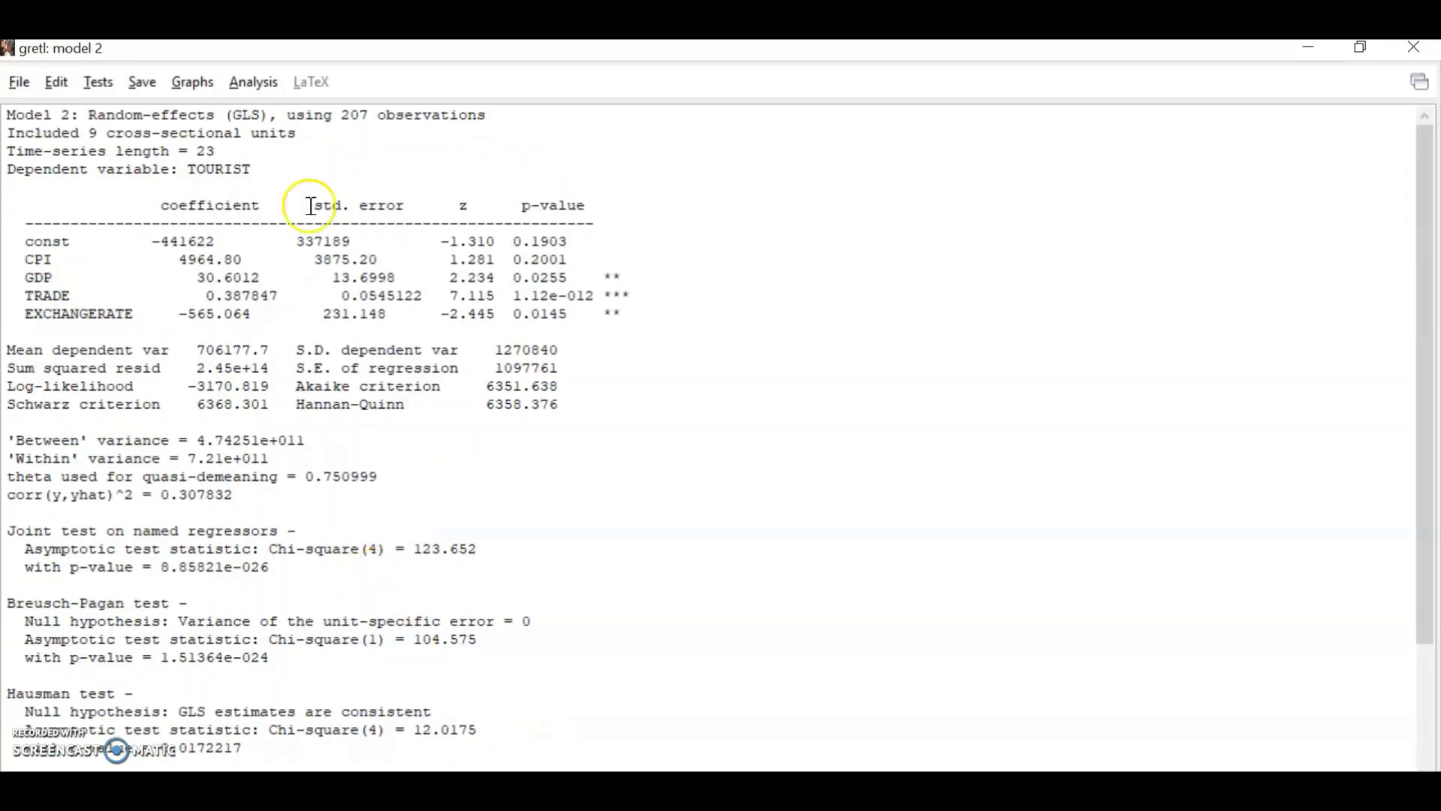
pyautogui.moveTo(187, 167); pyautogui.dragTo(253, 170)
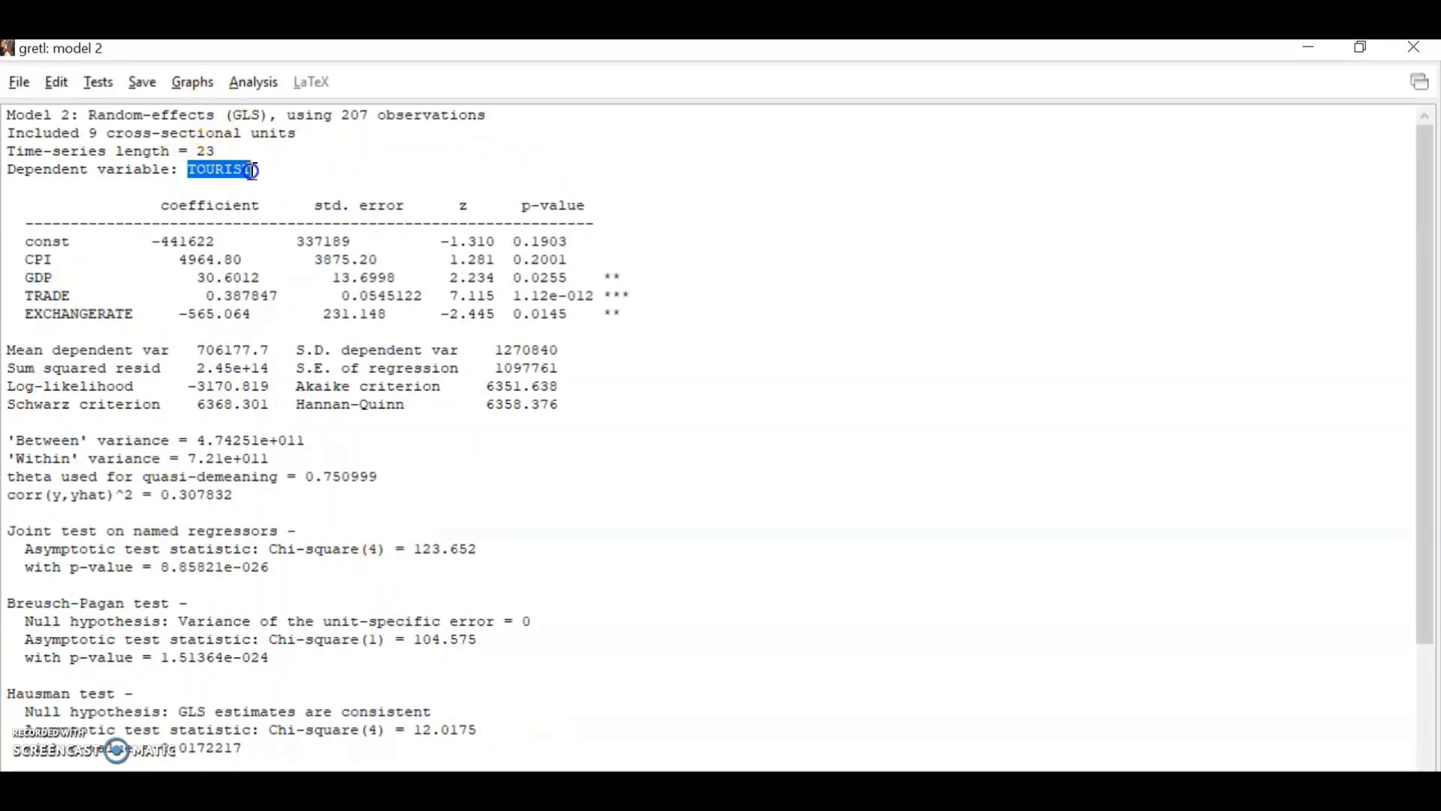
pyautogui.moveTo(23, 261); pyautogui.dragTo(643, 313)
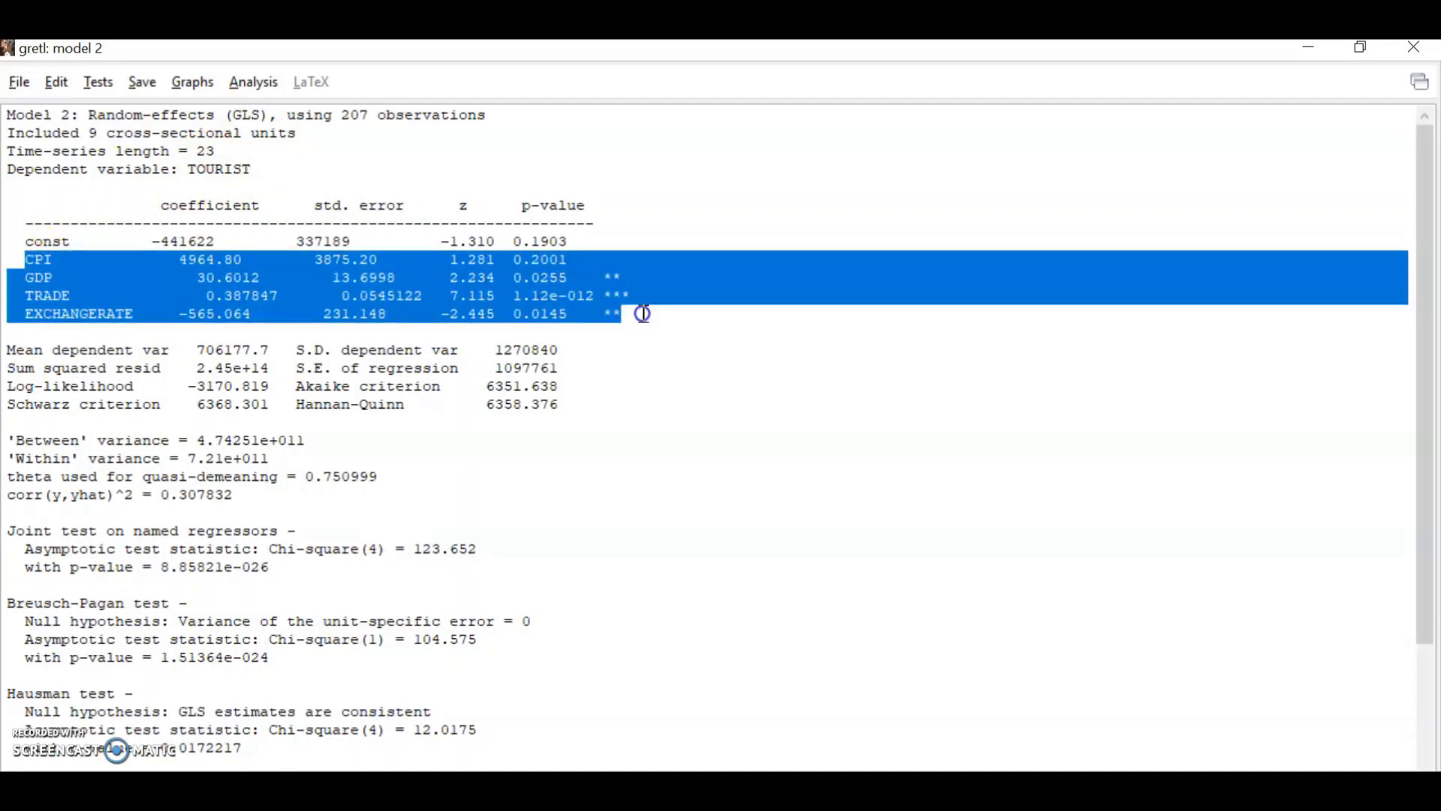
pyautogui.scroll(-4, 457, 505)
pyautogui.click(312, 706)
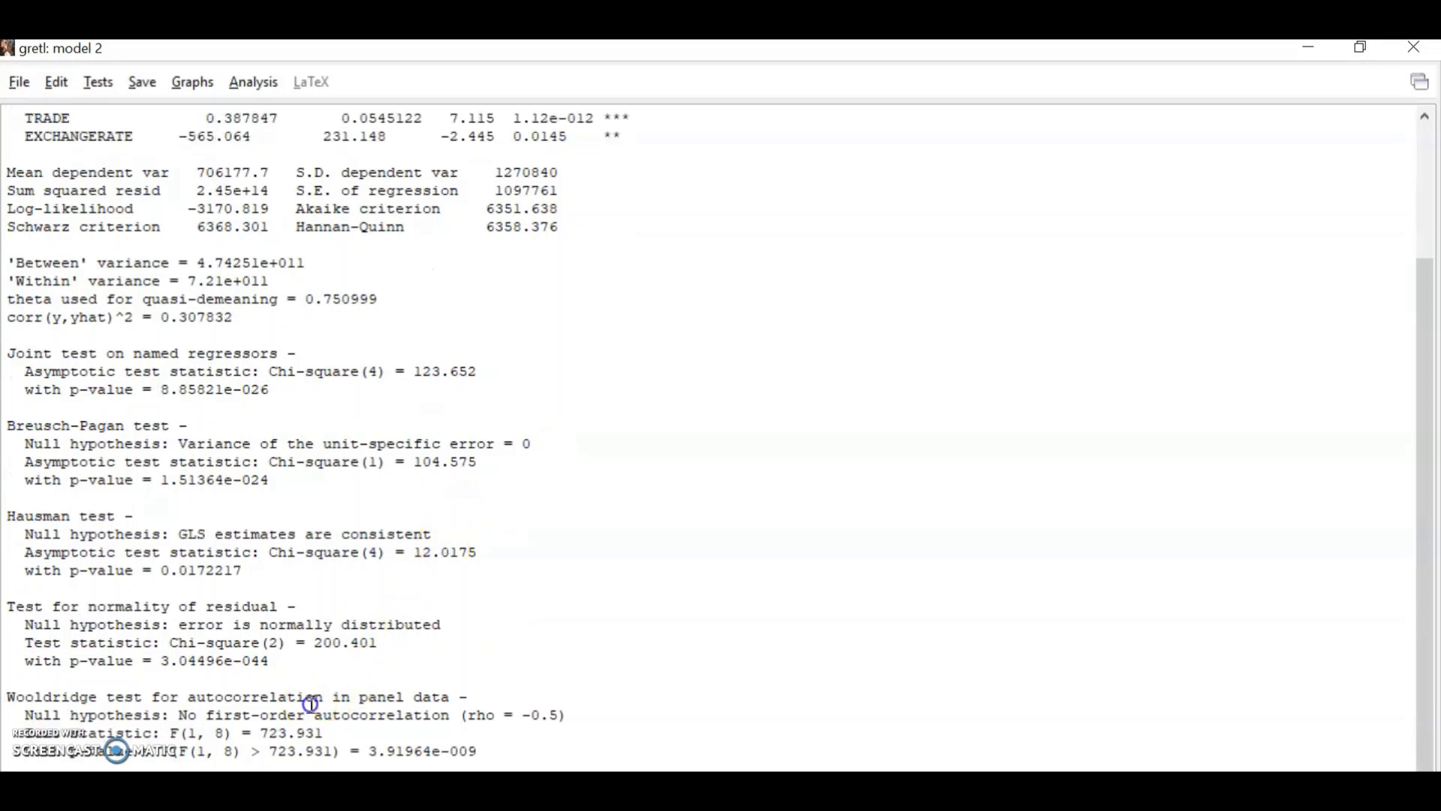
# Compare the CPI, GDP, TRADE and EXCHANGERATE rows with the Wooldridge test results, highlighting the regressor rows.
pyautogui.scroll(4, 221, 710)
pyautogui.moveTo(18, 262); pyautogui.dragTo(1405, 324)
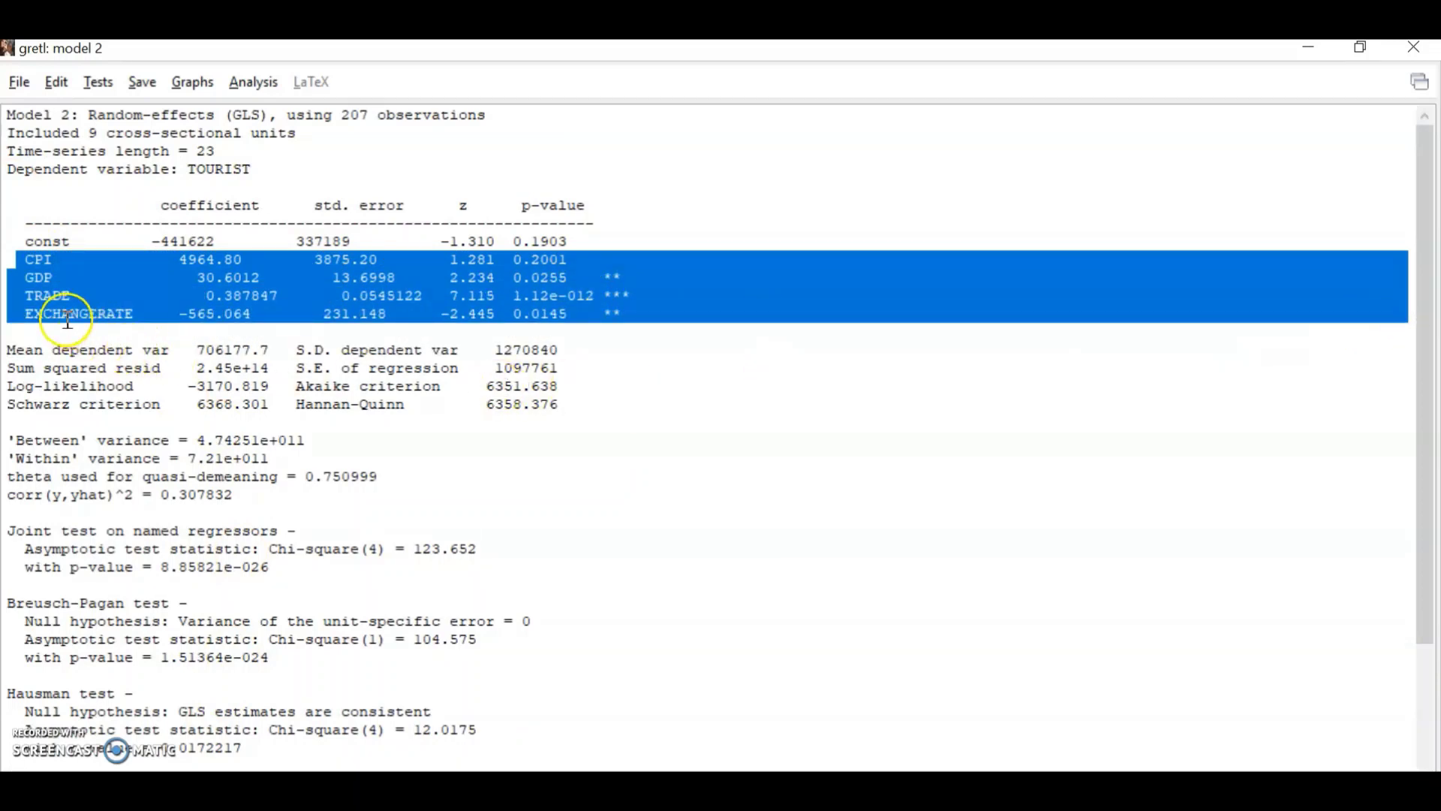
pyautogui.moveTo(9, 259); pyautogui.dragTo(1398, 333)
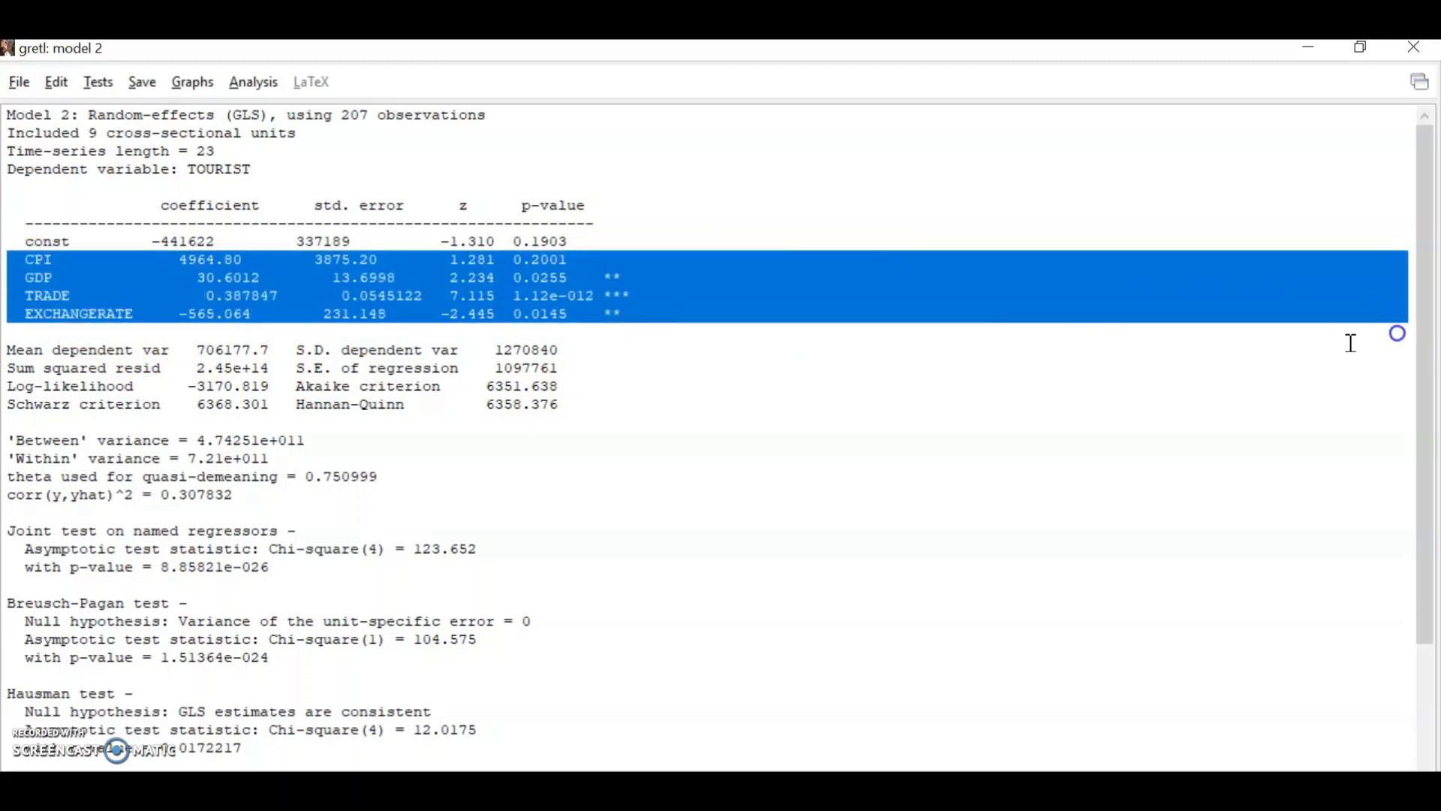
pyautogui.click(379, 398)
pyautogui.scroll(-3, 381, 405)
pyautogui.scroll(-1, 267, 669)
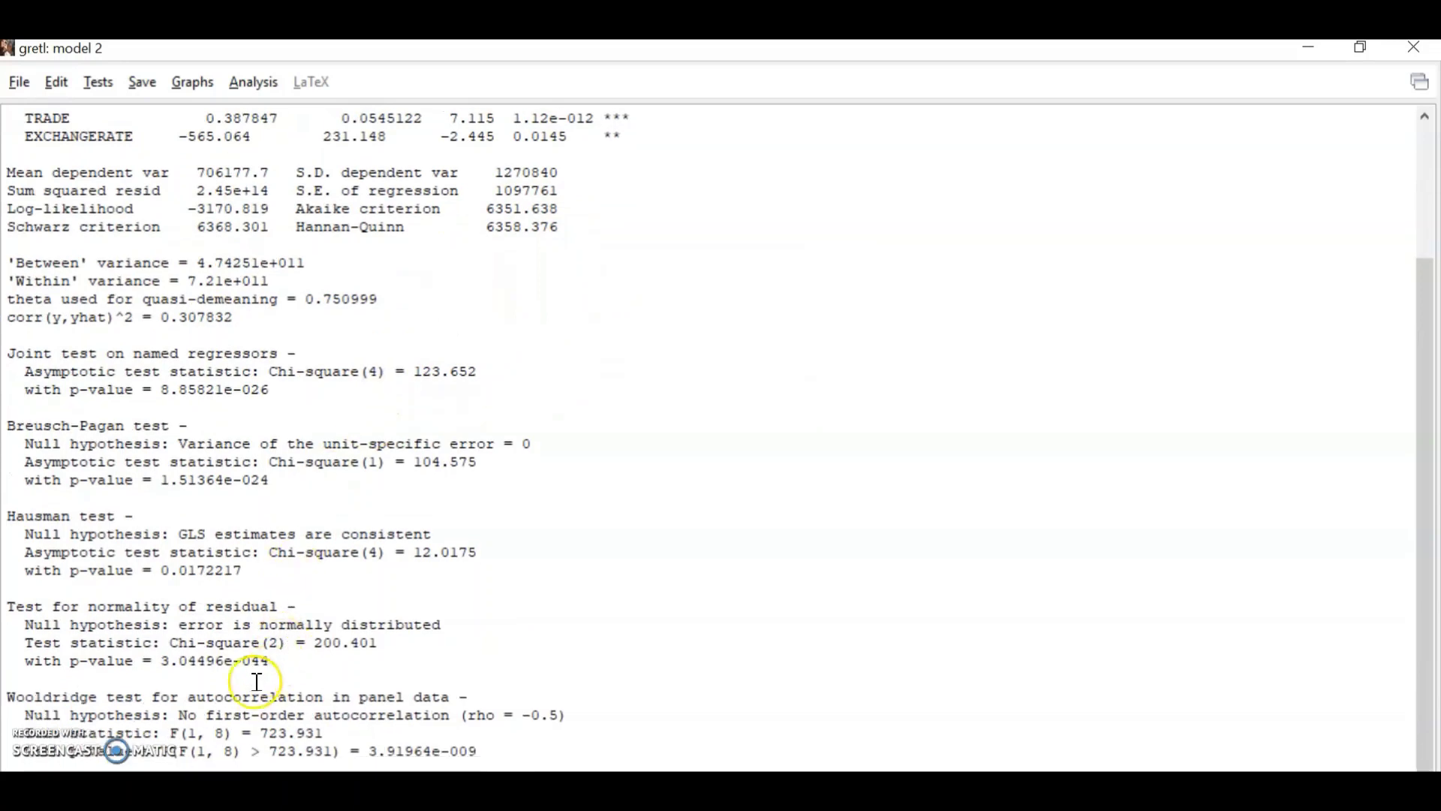
pyautogui.scroll(4, 299, 508)
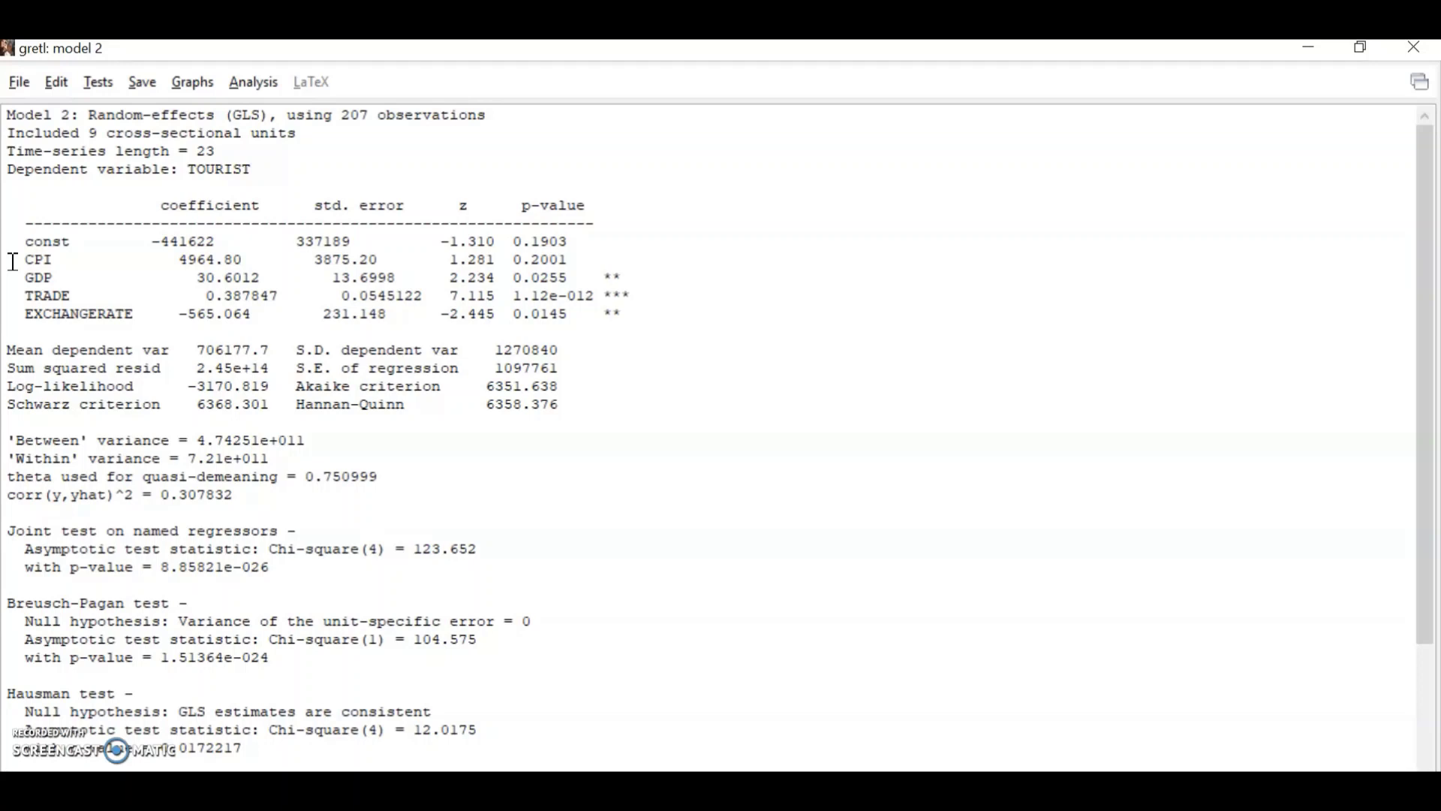
pyautogui.scroll(-3, 14, 262)
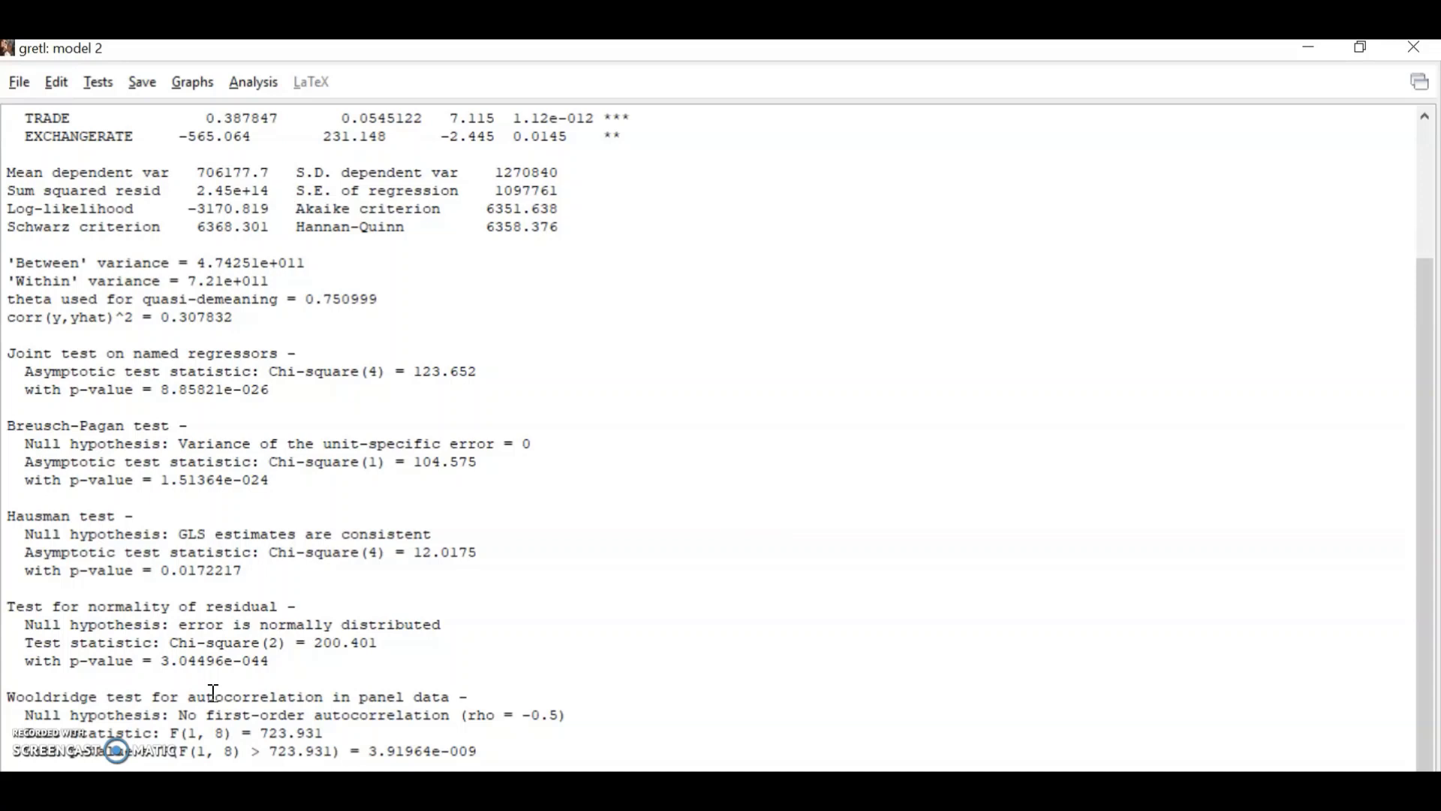
pyautogui.scroll(2, 214, 692)
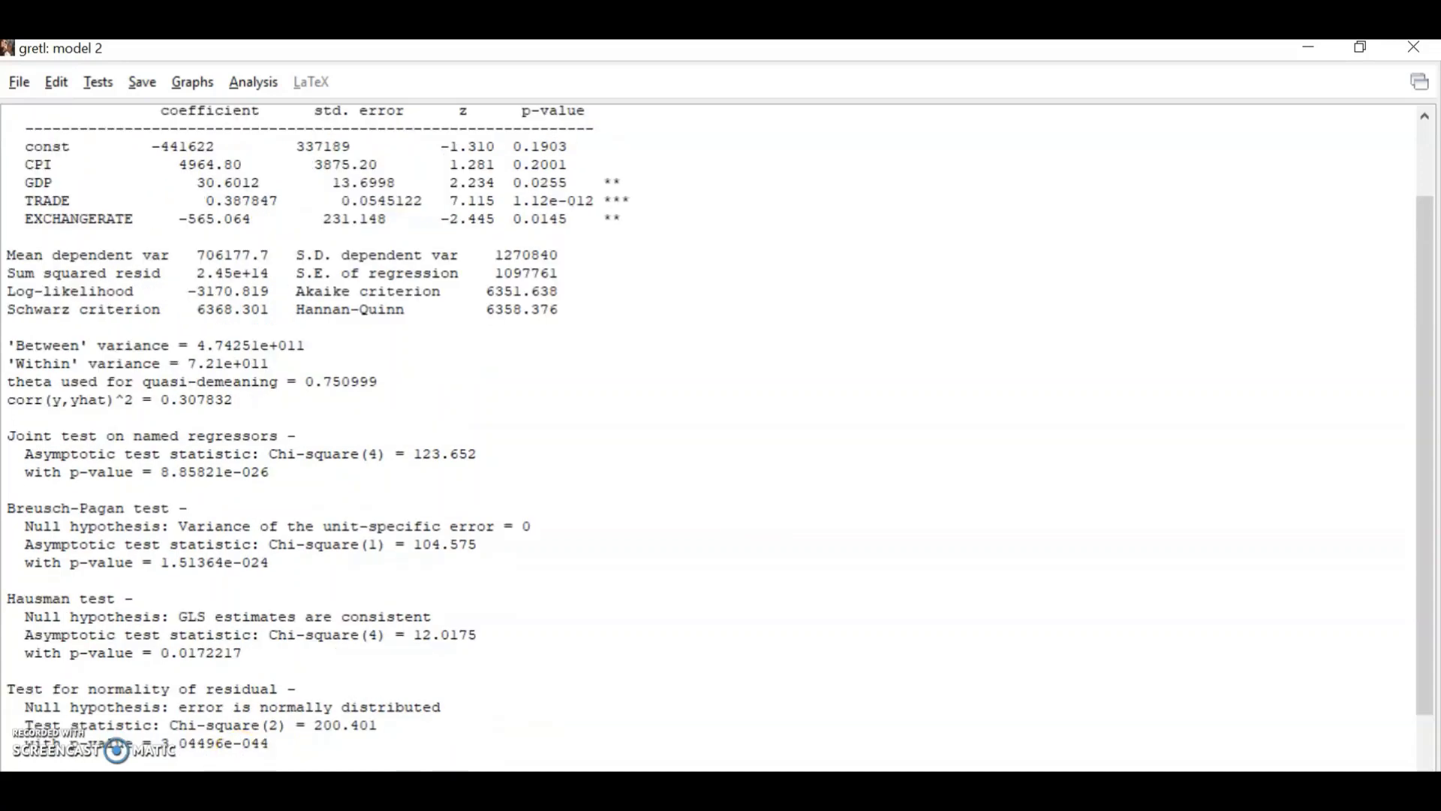
pyautogui.moveTo(13, 155); pyautogui.dragTo(1400, 237)
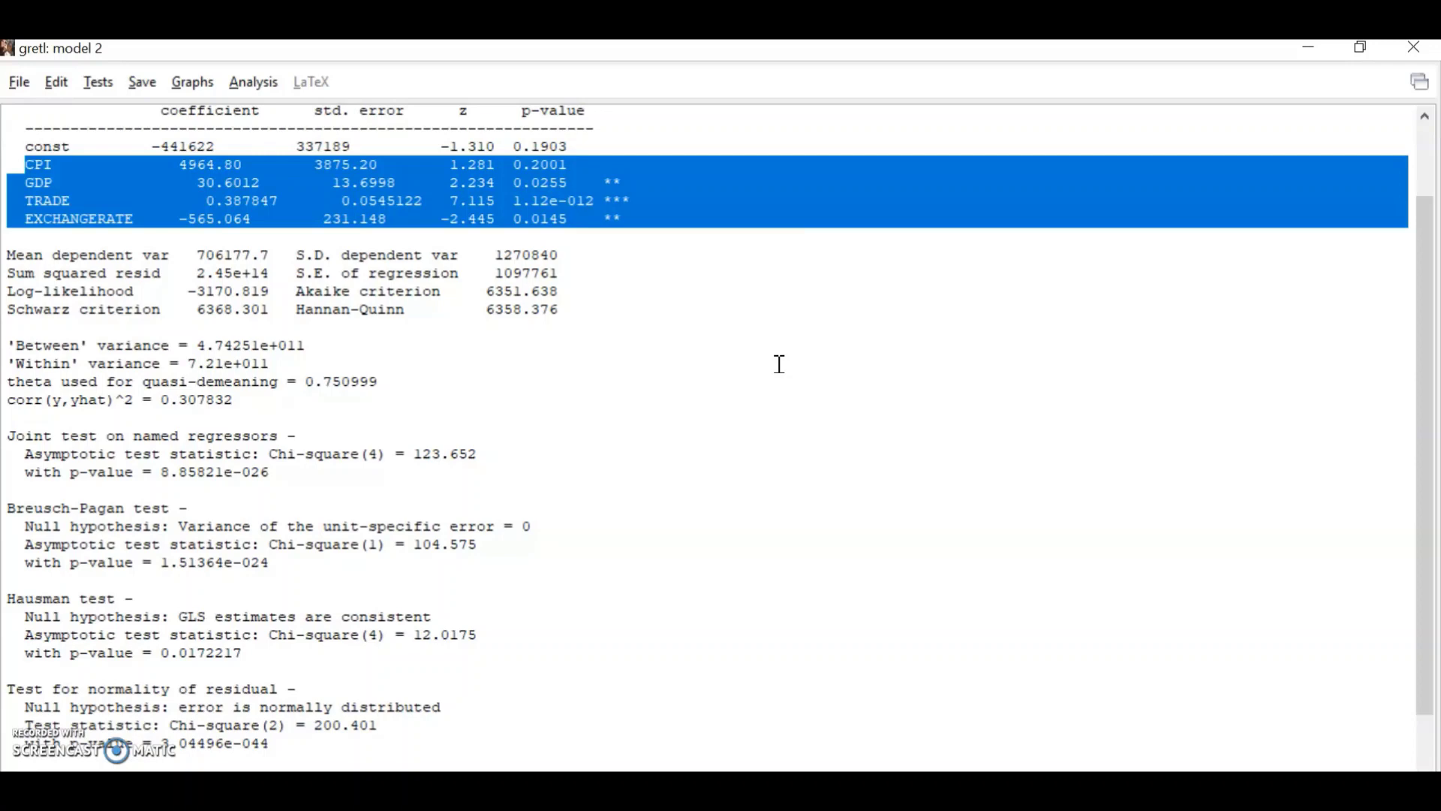
pyautogui.scroll(-1, 763, 467)
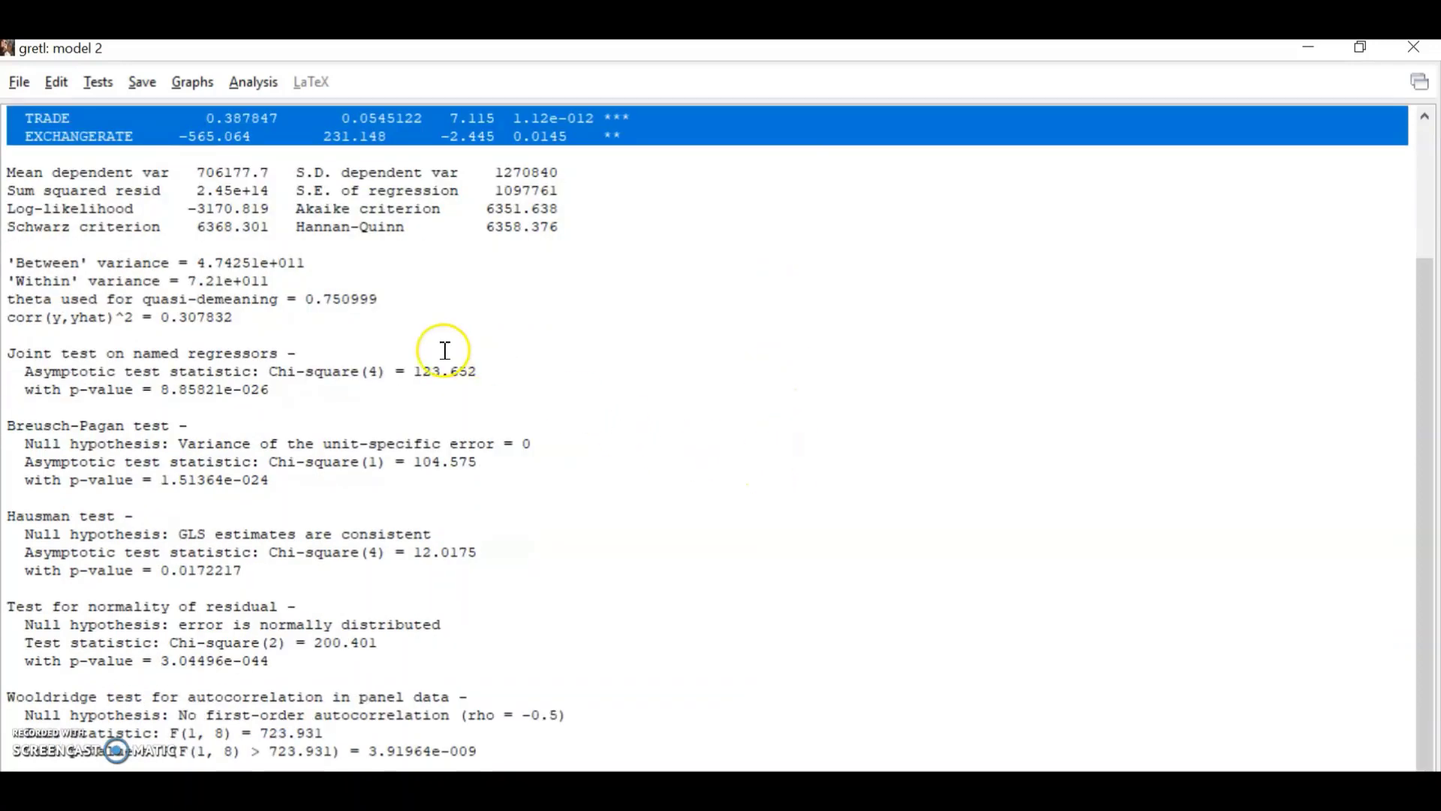
# Run the cross-sectional dependence test on the random-effects model and close its result window.
pyautogui.scroll(3, 255, 200)
pyautogui.click(97, 82)
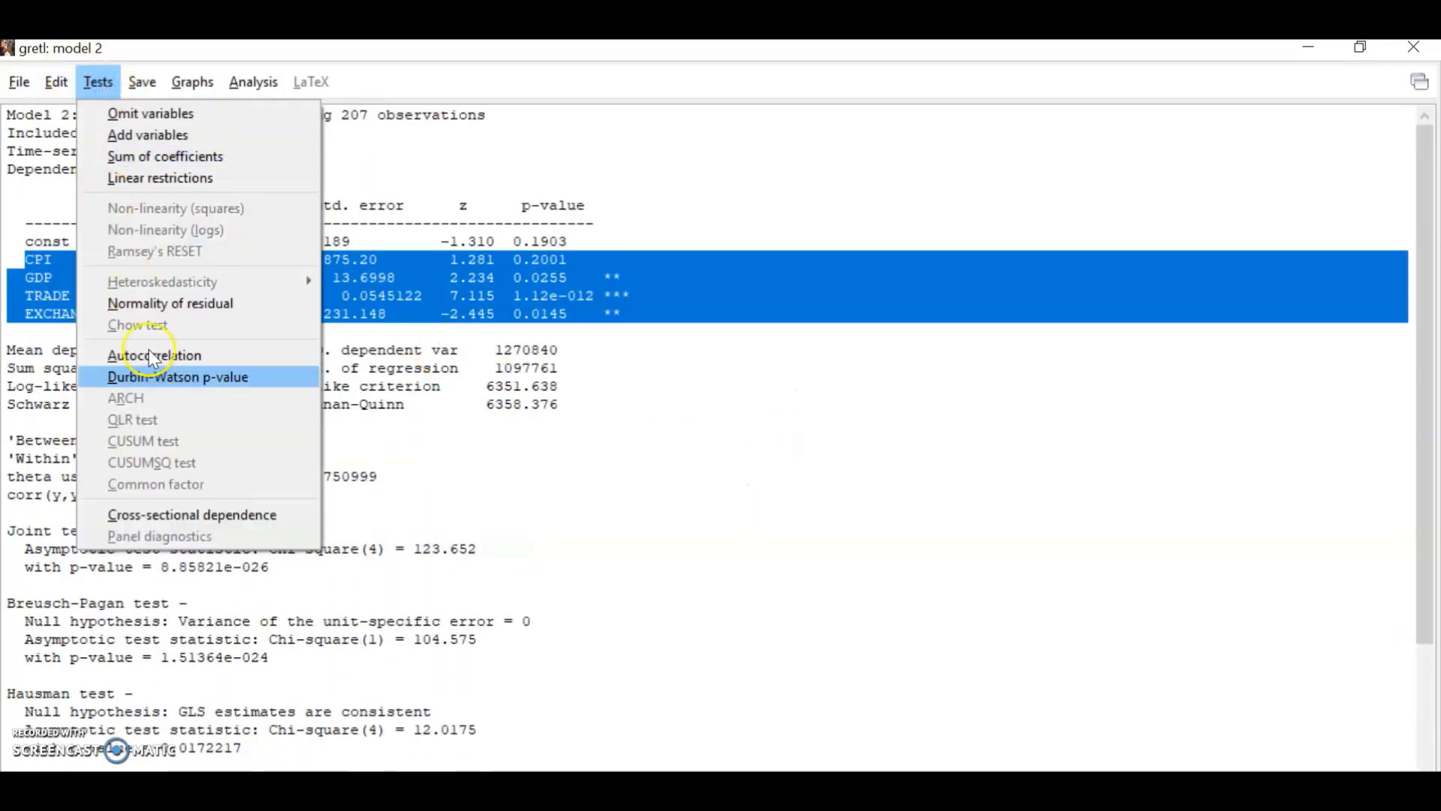
pyautogui.click(147, 515)
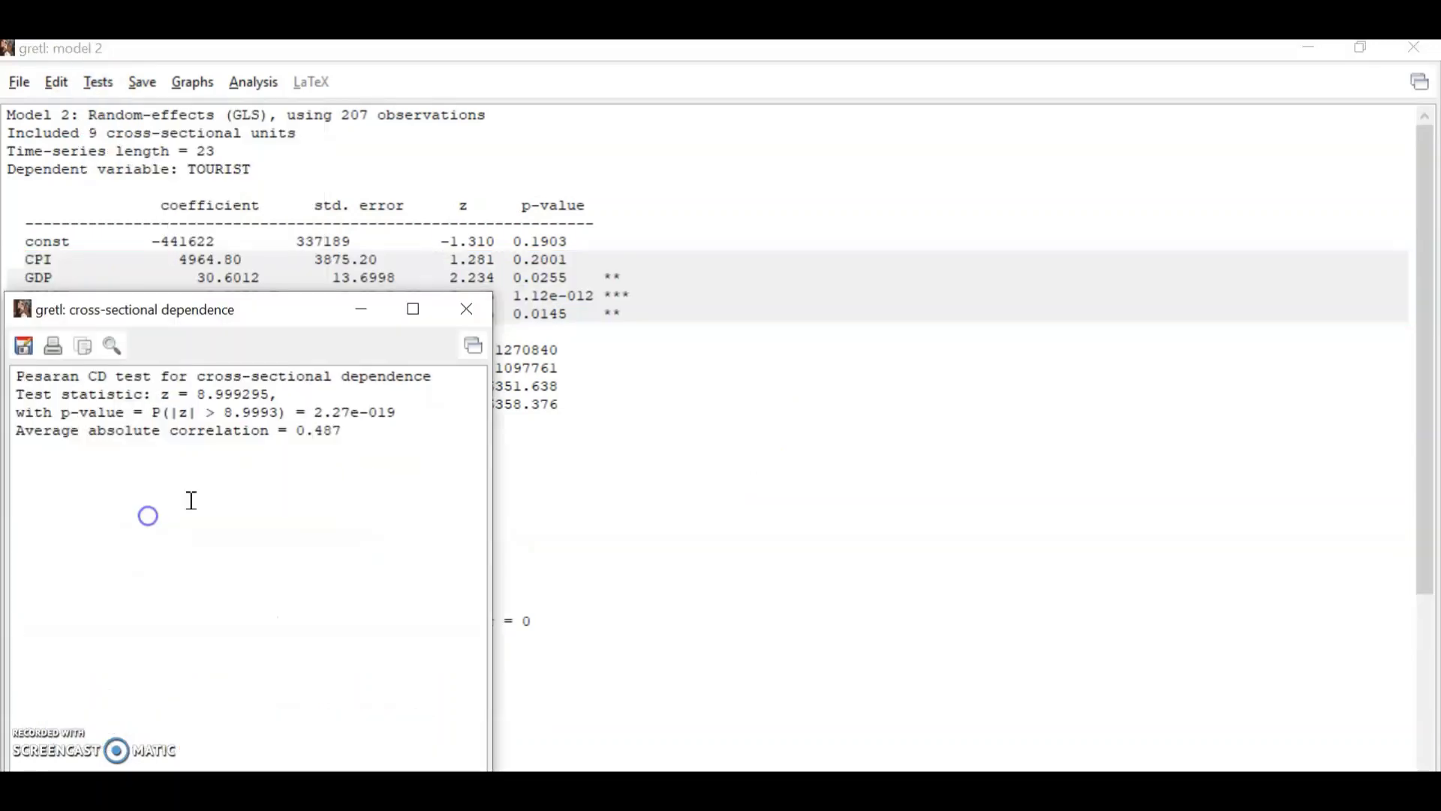
pyautogui.click(469, 311)
pyautogui.scroll(-5, 470, 312)
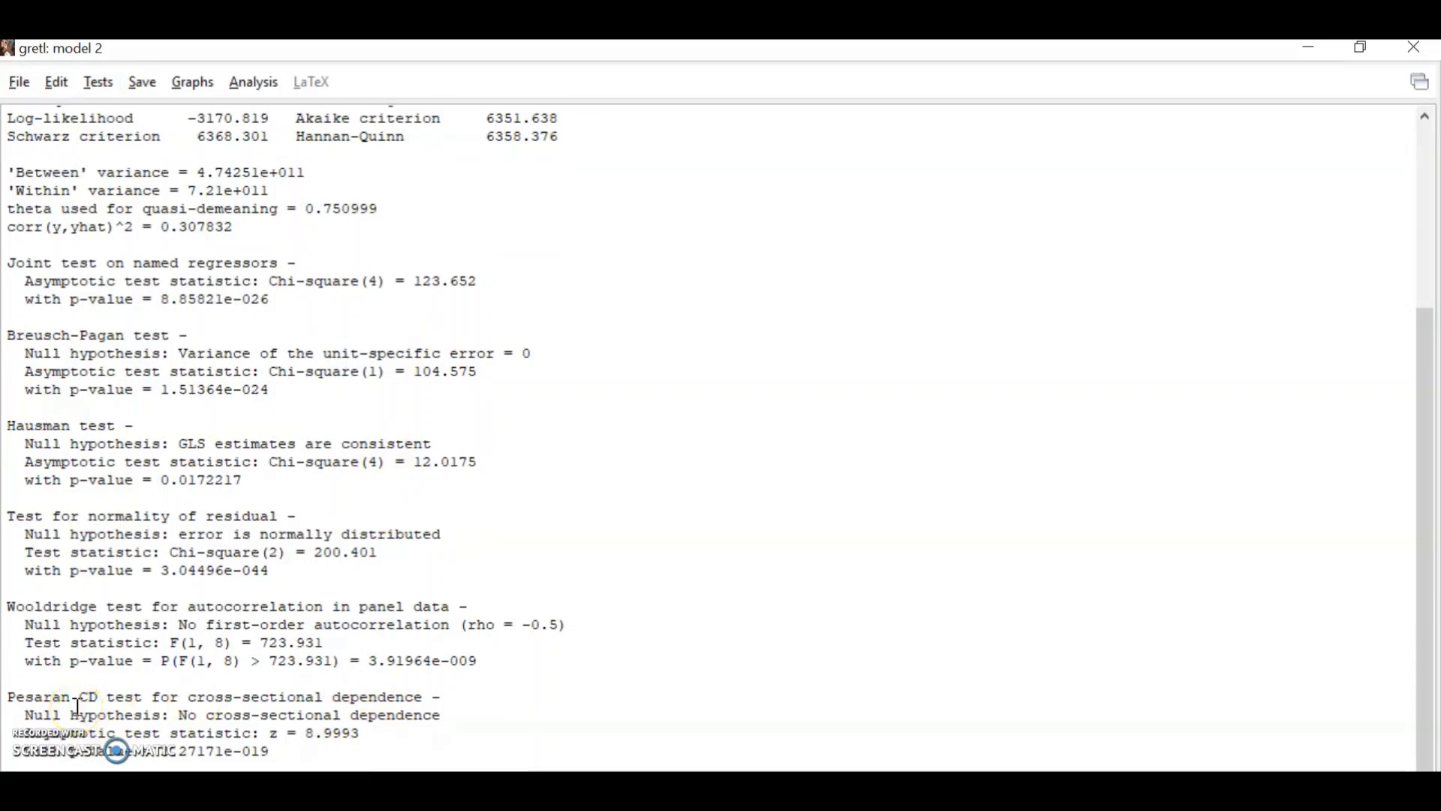
# Examine the null hypothesis and test statistic of the Pesaran CD test in the model output.
pyautogui.click(325, 726)
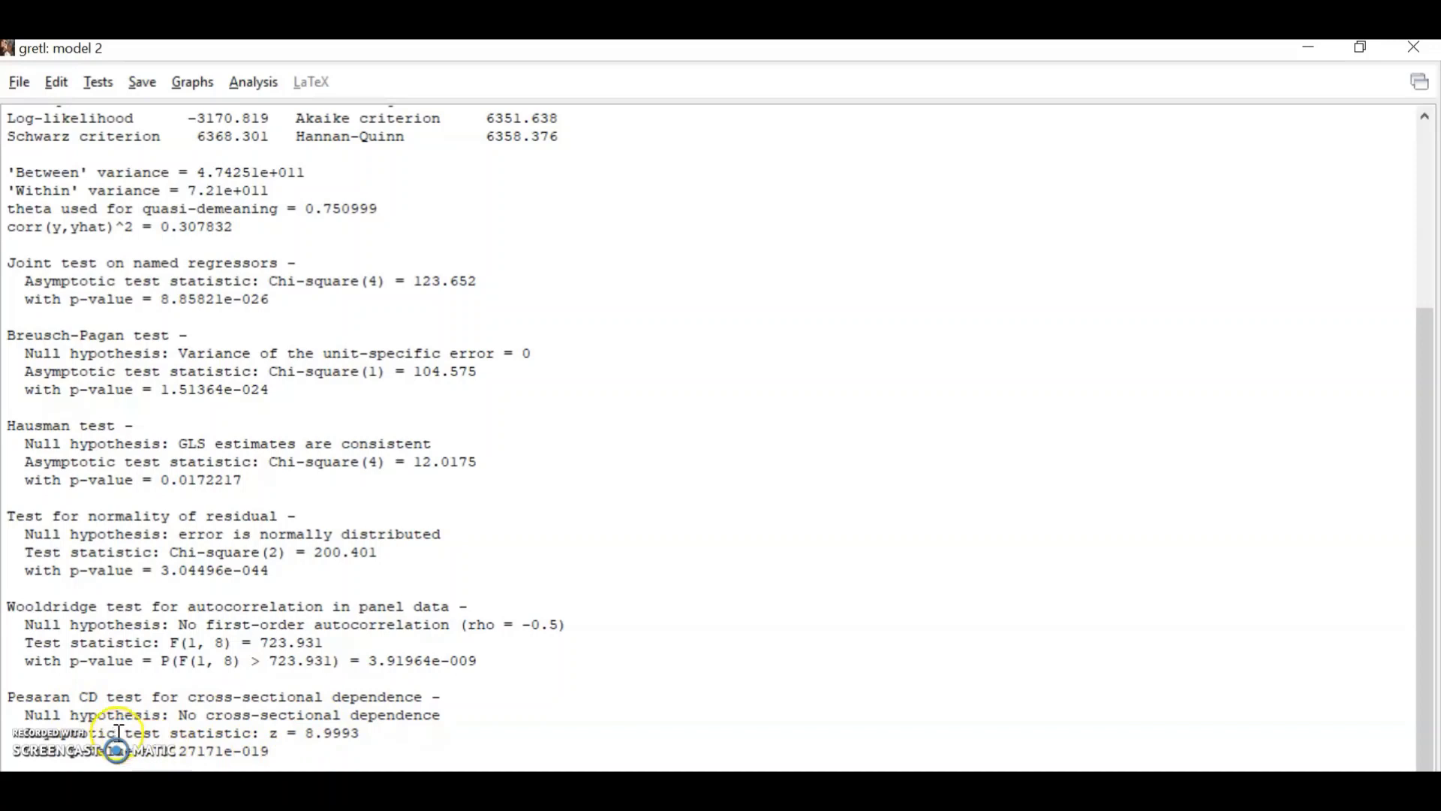
pyautogui.click(189, 720)
pyautogui.click(148, 728)
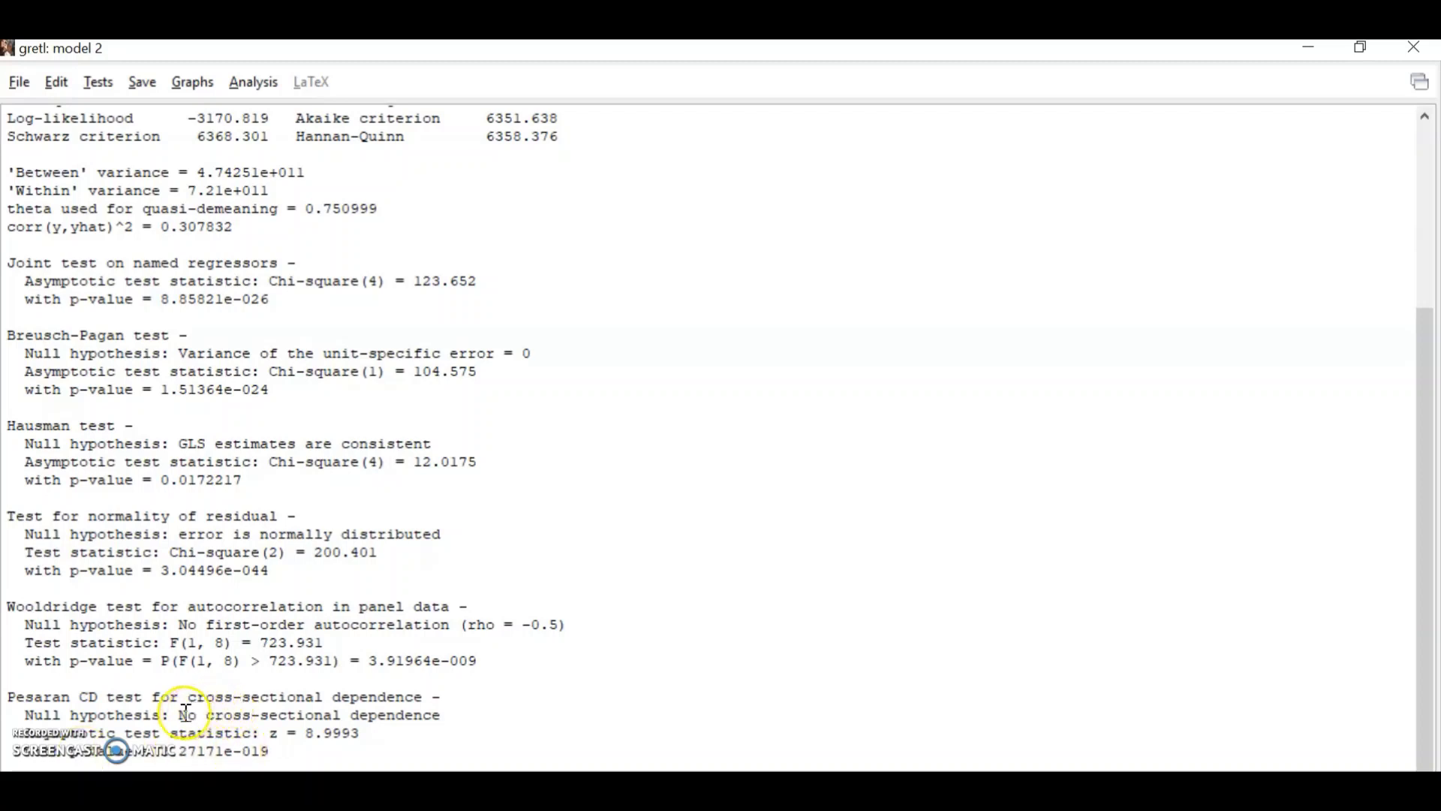
pyautogui.moveTo(180, 713); pyautogui.dragTo(455, 720)
pyautogui.click(455, 721)
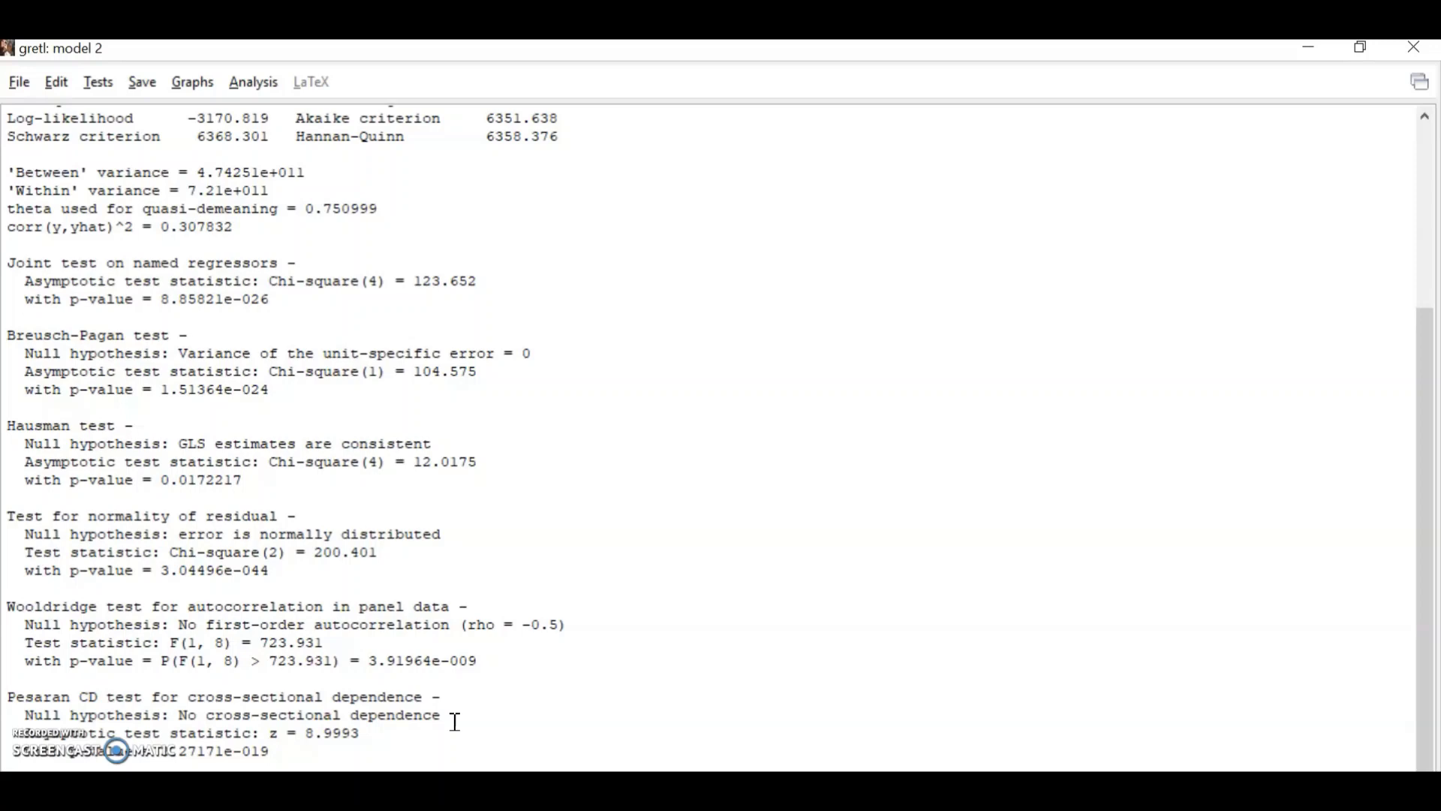
pyautogui.scroll(5, 602, 722)
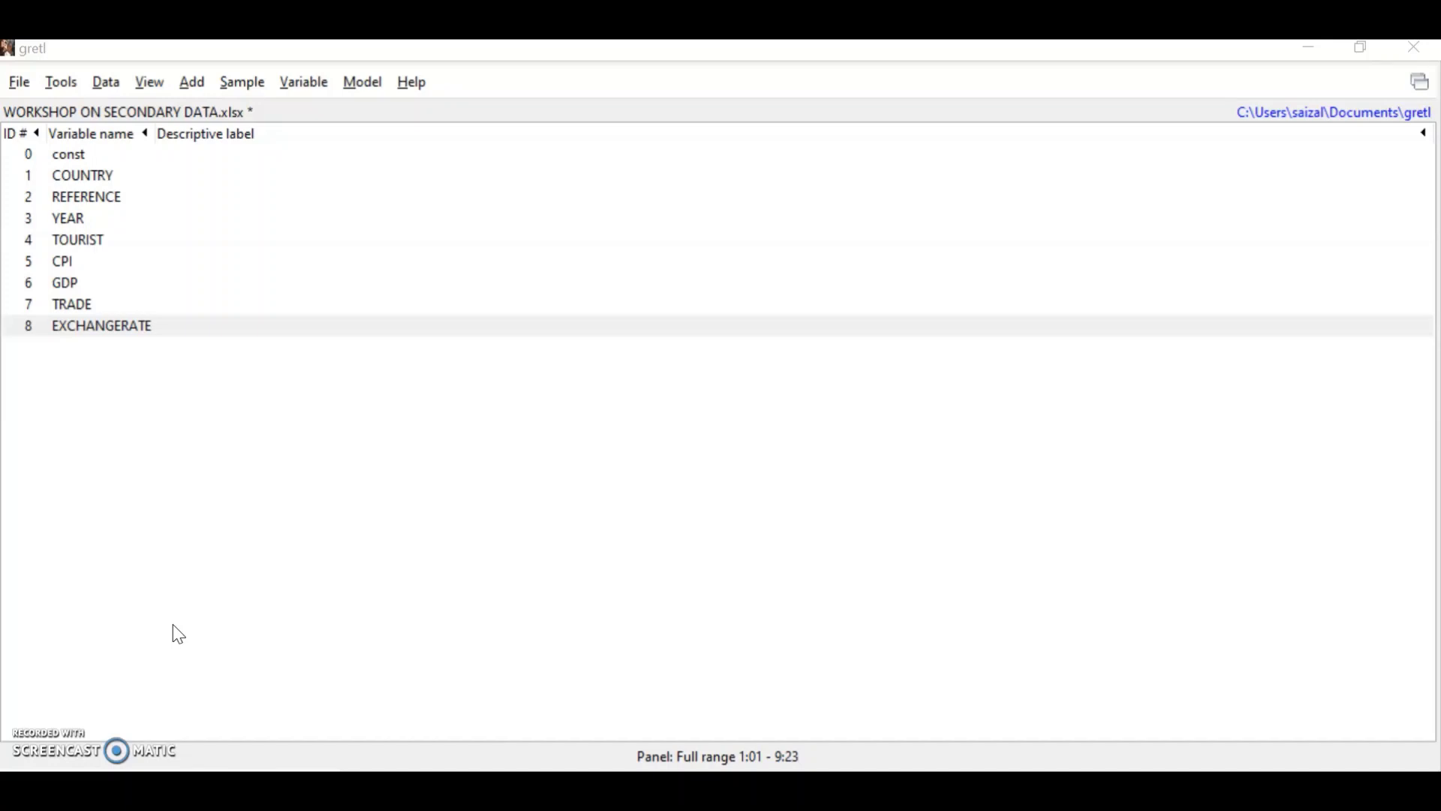
# Switch to Panel101.pdf in Adobe Acrobat Reader and review the slides on cross-sectional dependence, heteroskedasticity and serial correlation tests, pages 33 to 36.
pyautogui.click(763, 714)
pyautogui.click(872, 788)
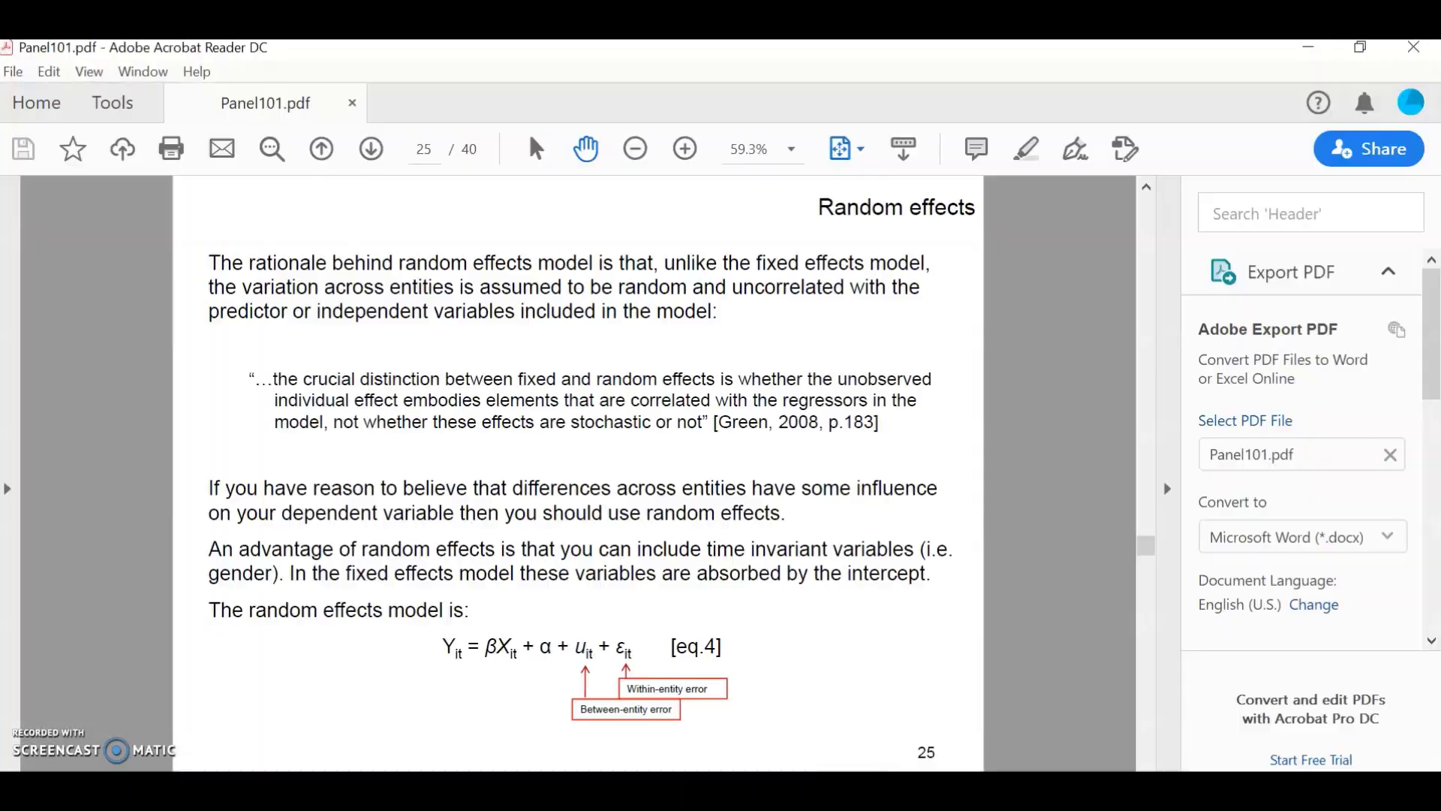
pyautogui.scroll(-3, 908, 612)
pyautogui.scroll(-5, 905, 611)
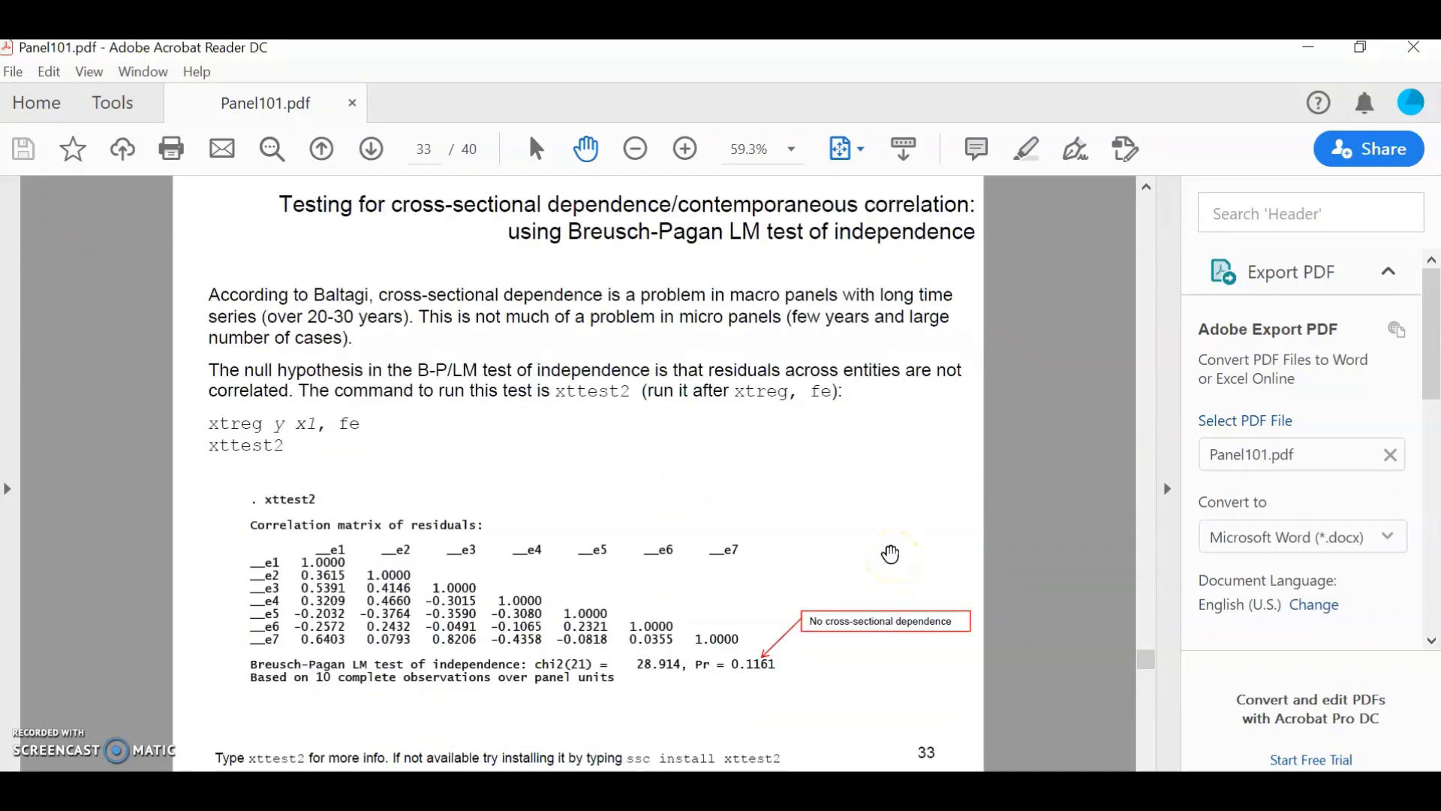
pyautogui.scroll(-2, 891, 553)
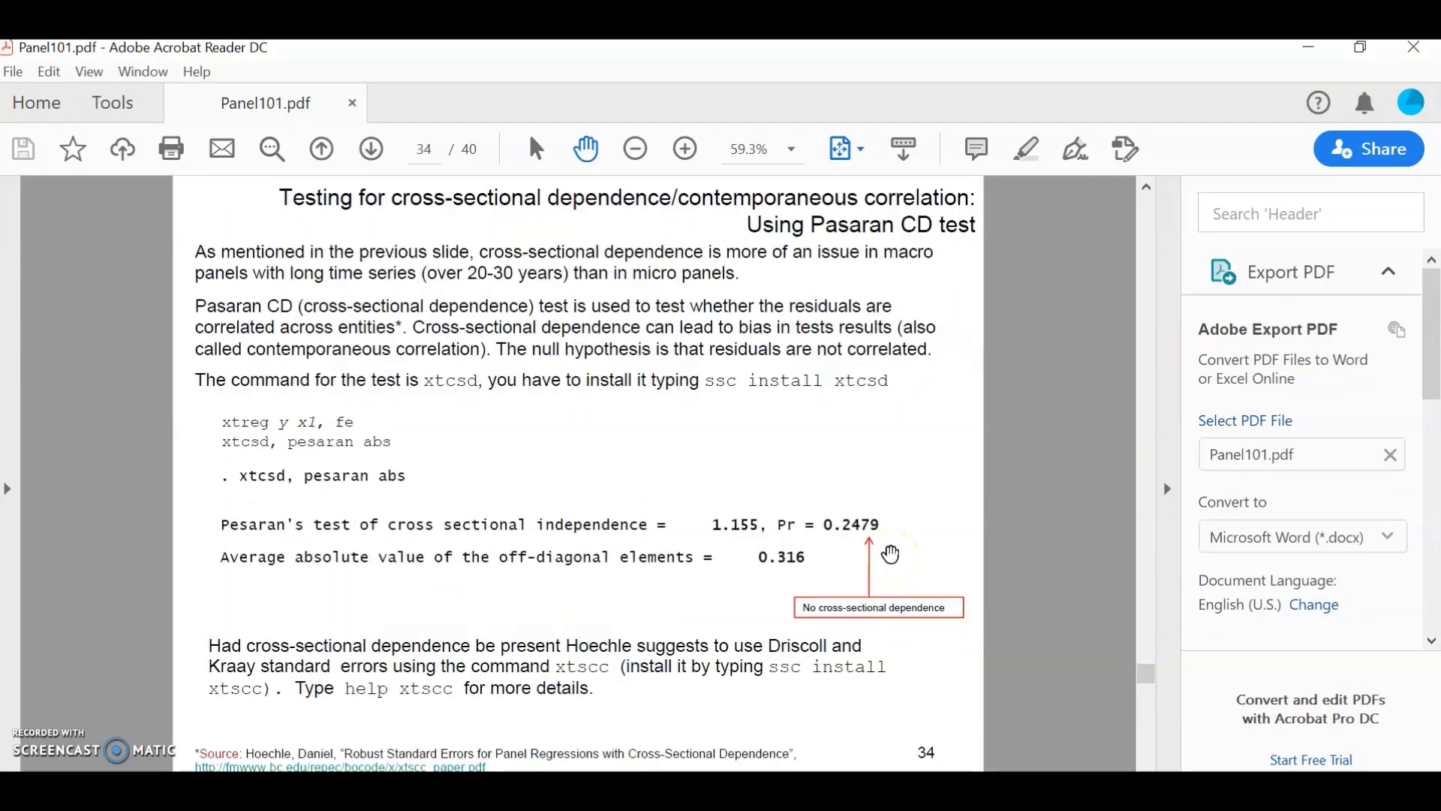
pyautogui.scroll(-2, 891, 553)
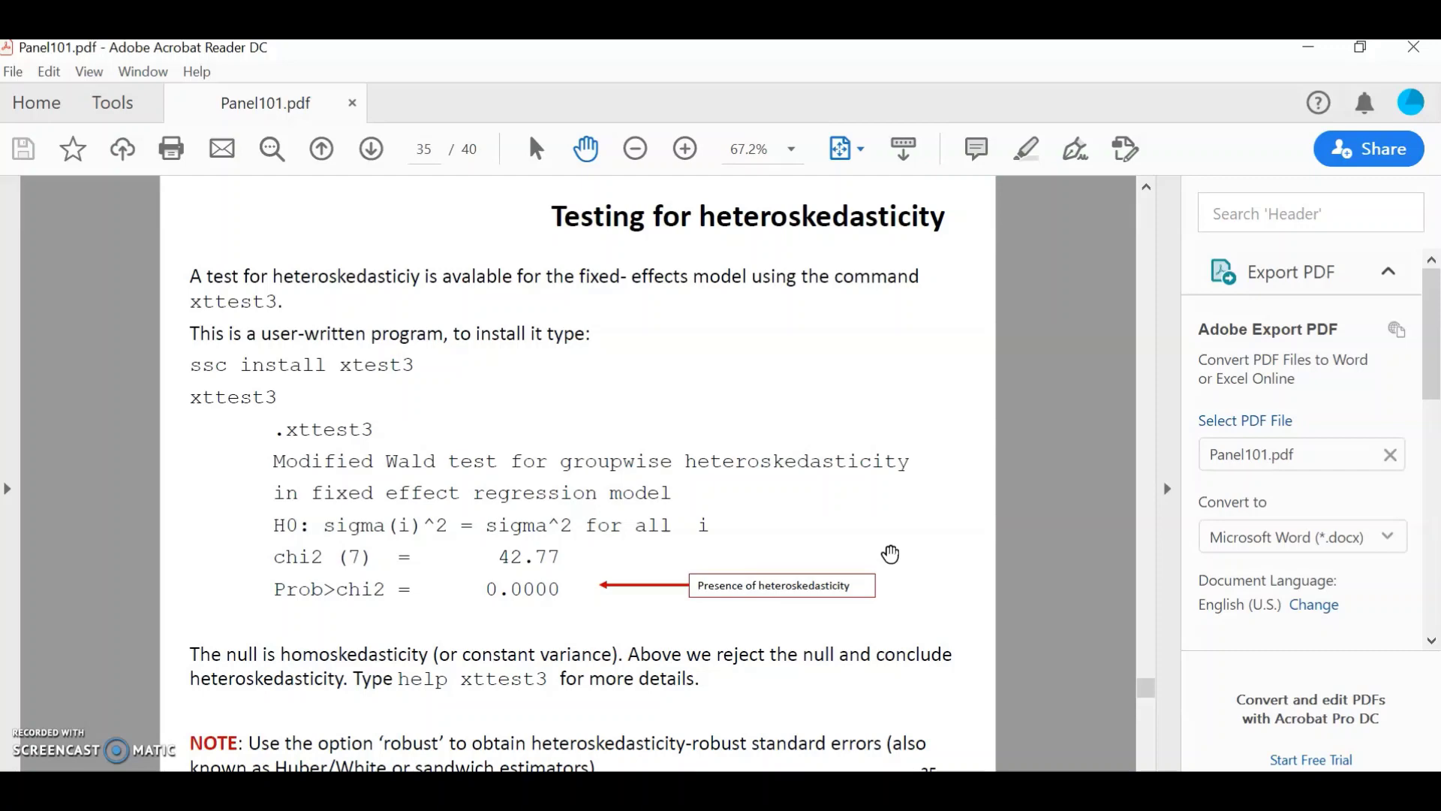
pyautogui.scroll(-1, 891, 554)
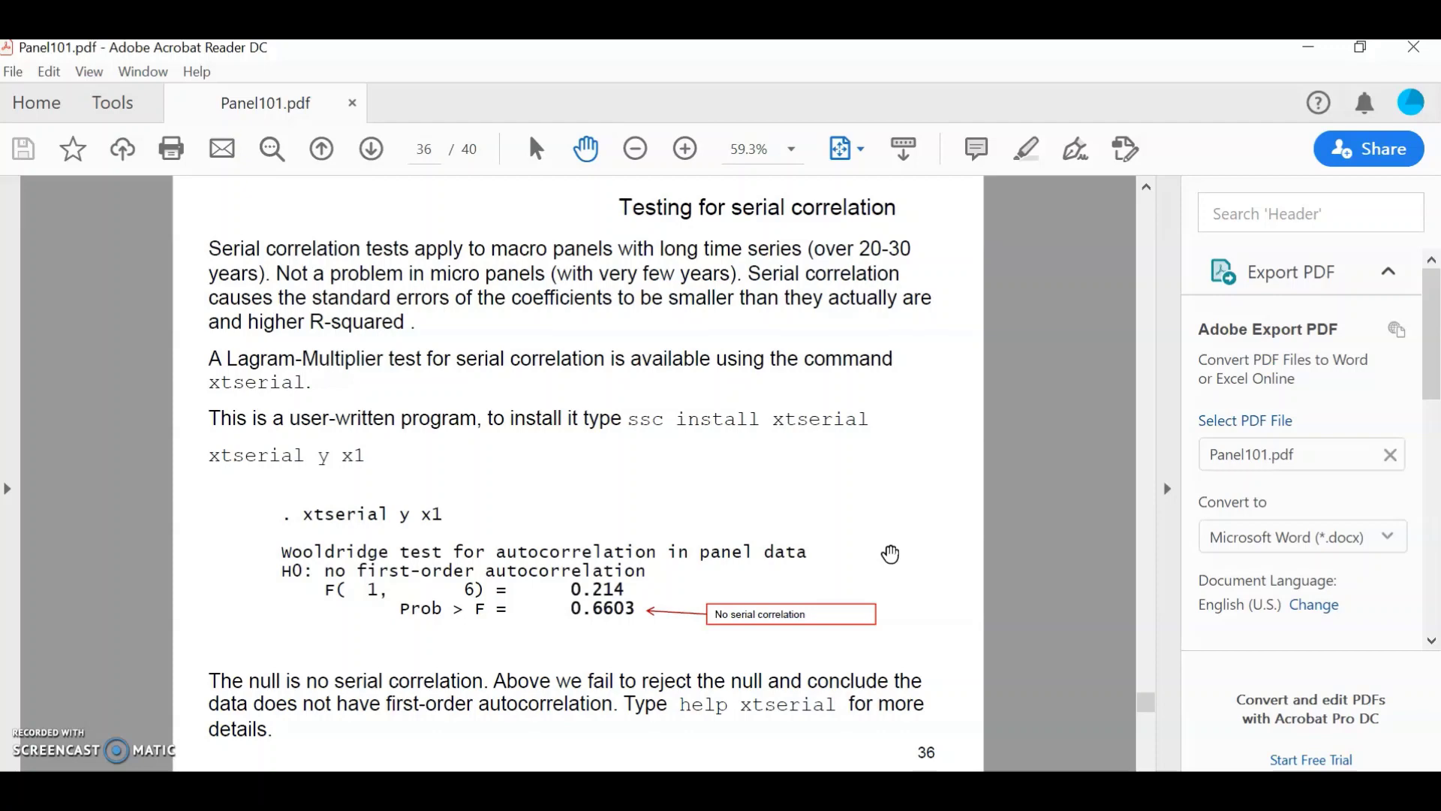
# Review the slides of Panel101.pdf between the last page and the Breusch-Pagan Lagrange multiplier test on page 32.
pyautogui.scroll(-4, 890, 554)
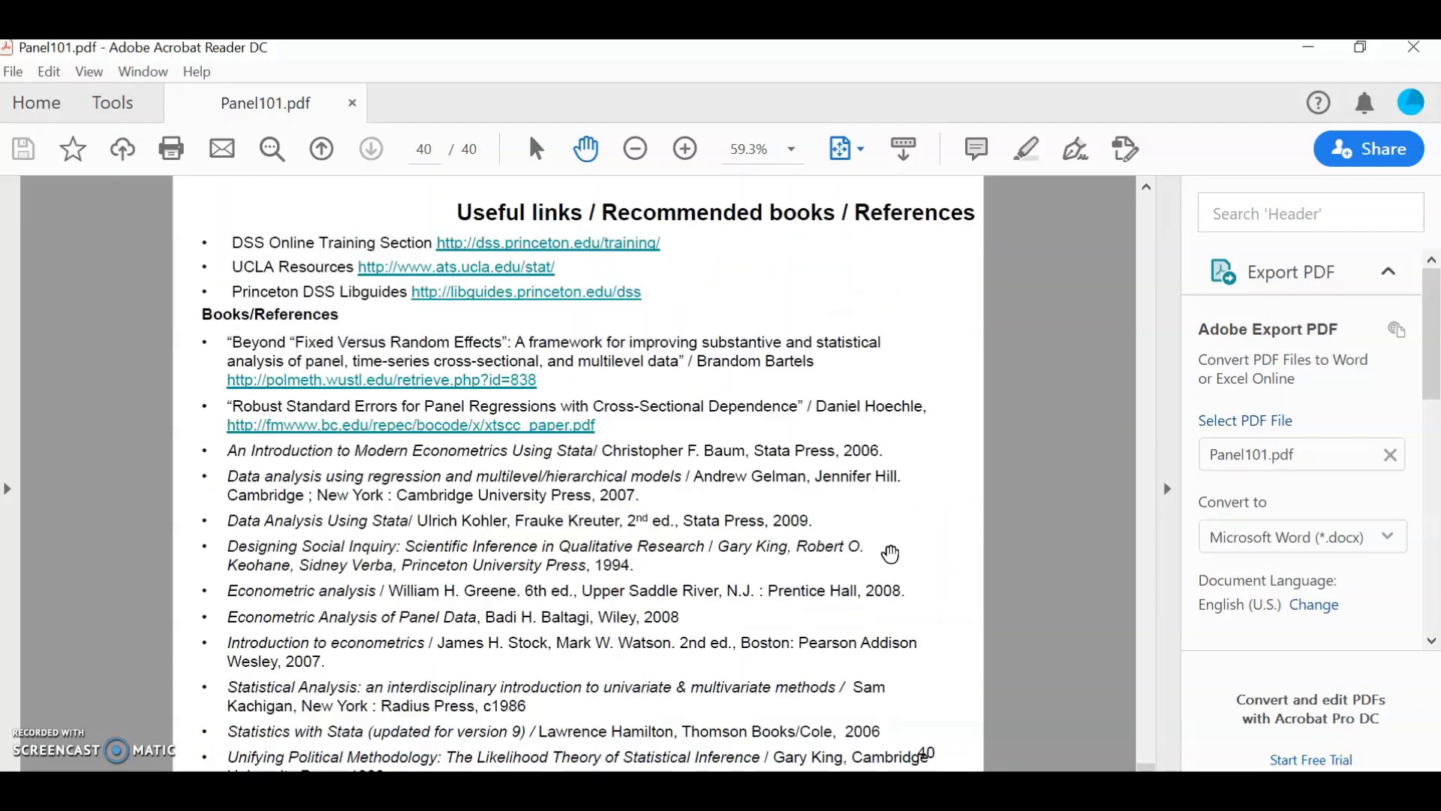
pyautogui.scroll(3, 890, 554)
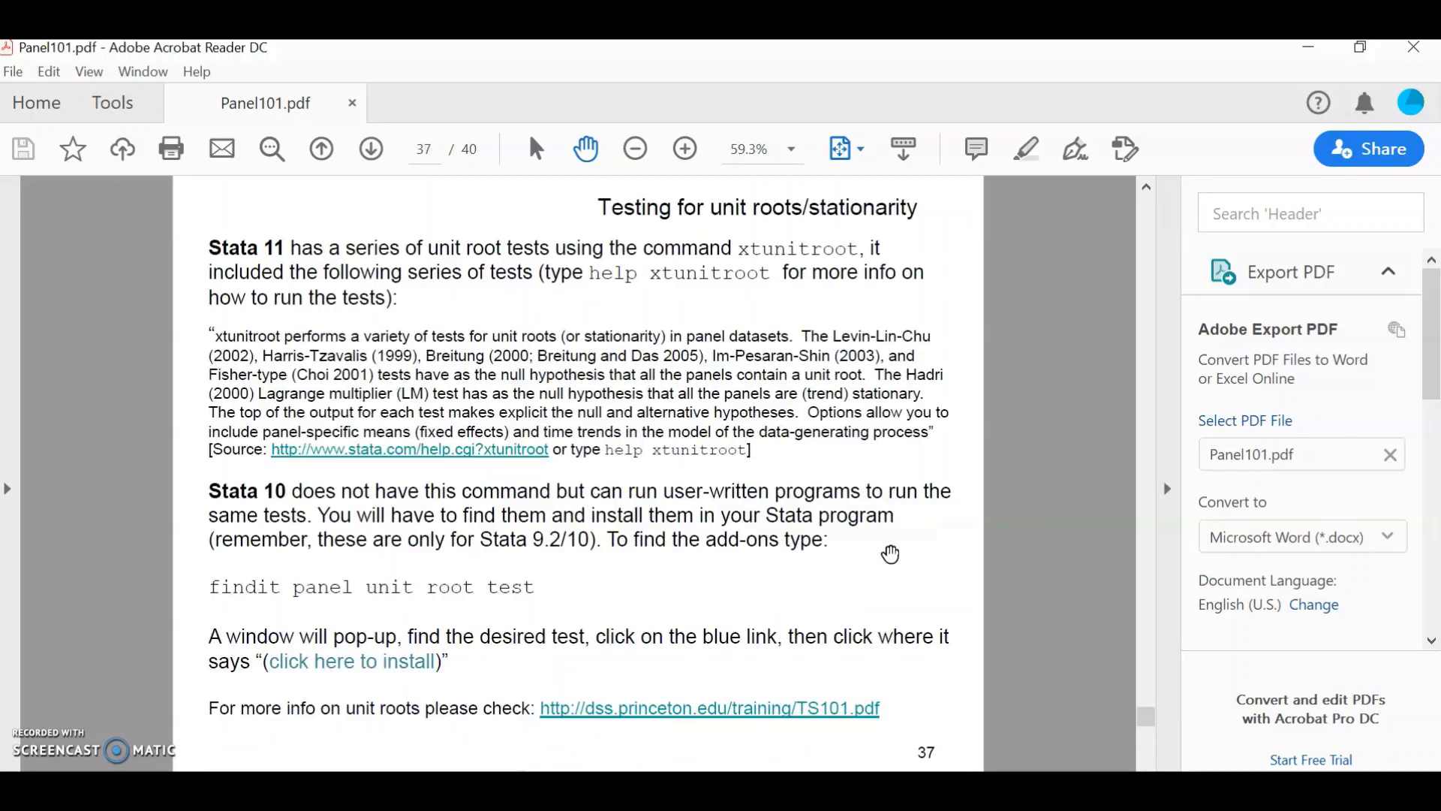
pyautogui.scroll(1, 890, 554)
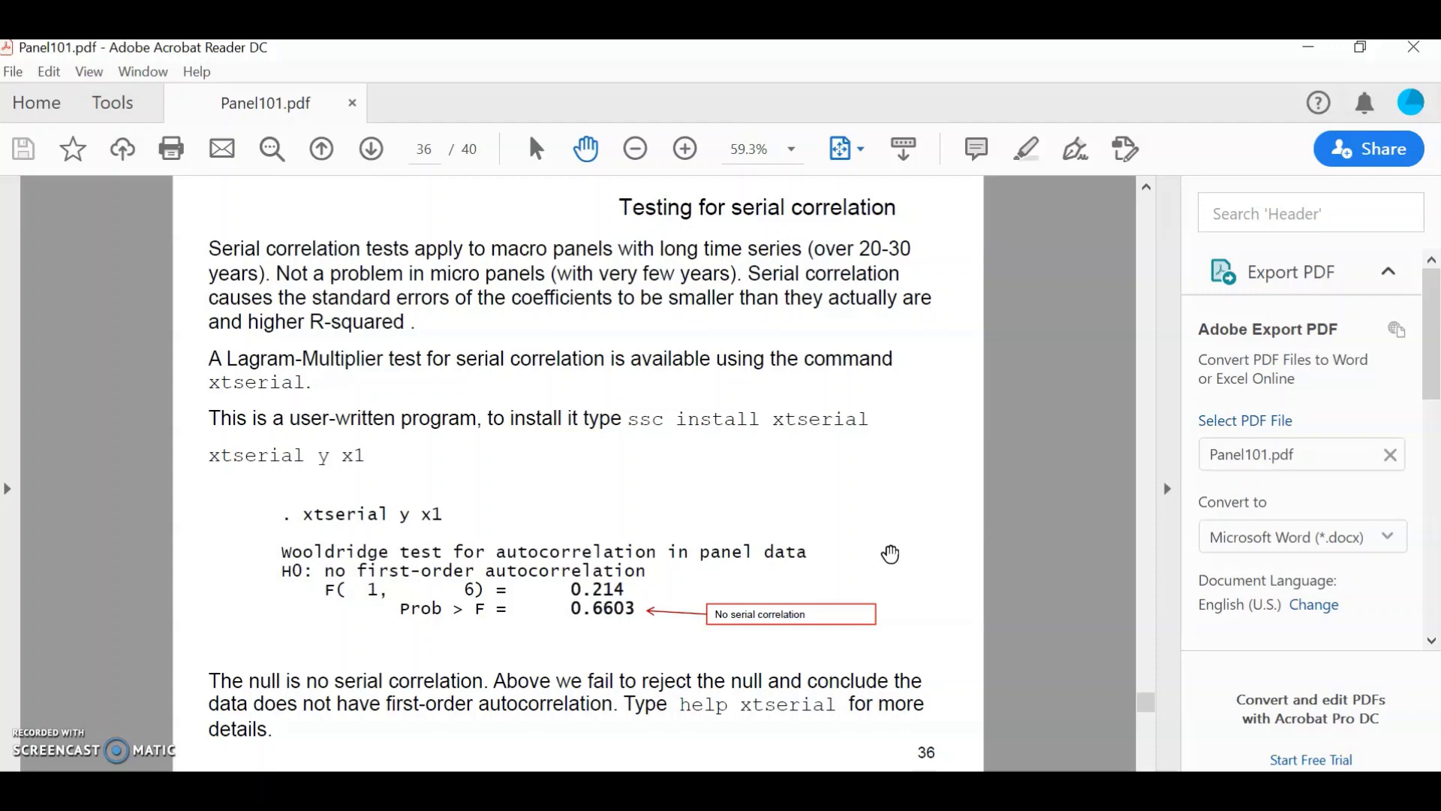
pyautogui.scroll(2, 890, 554)
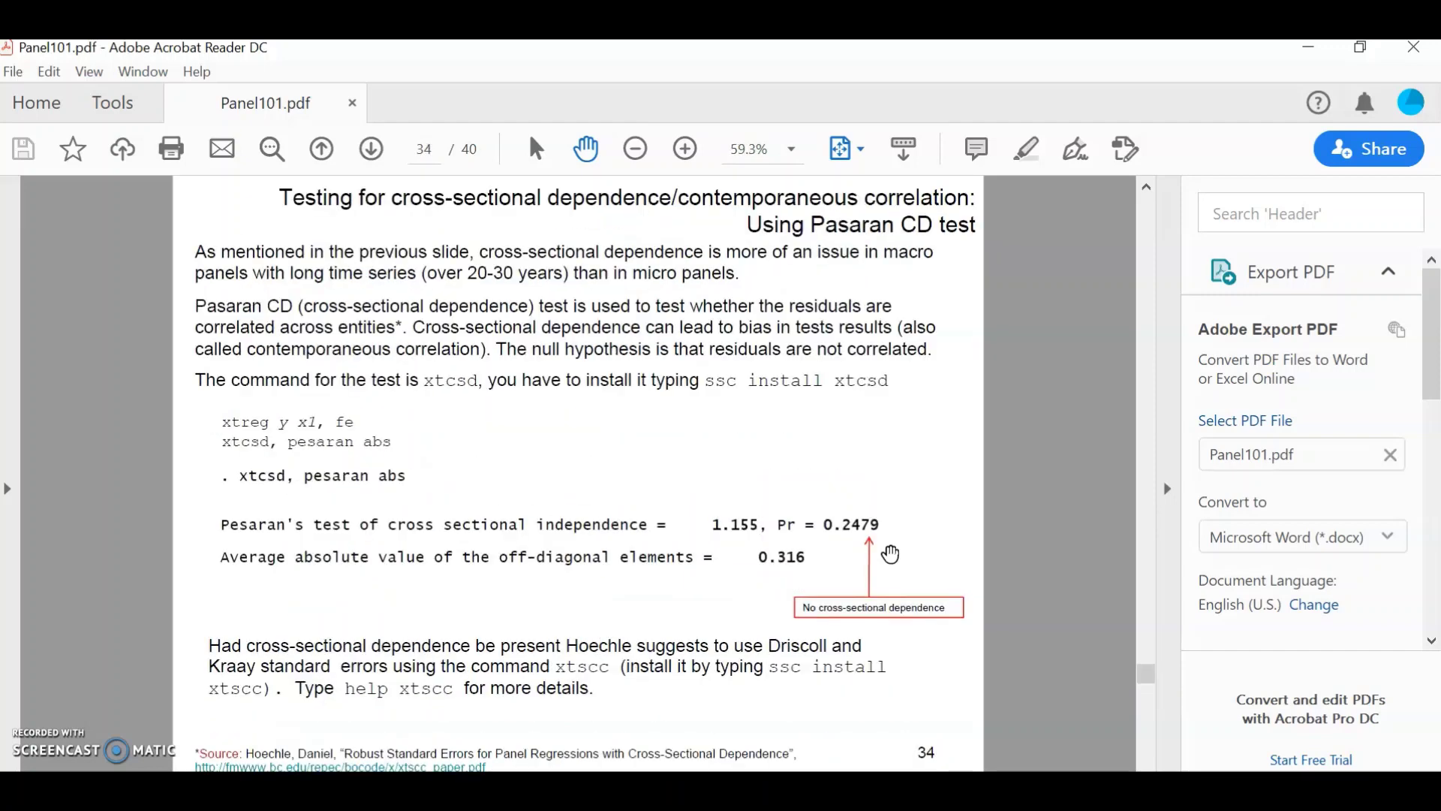
pyautogui.scroll(1, 890, 554)
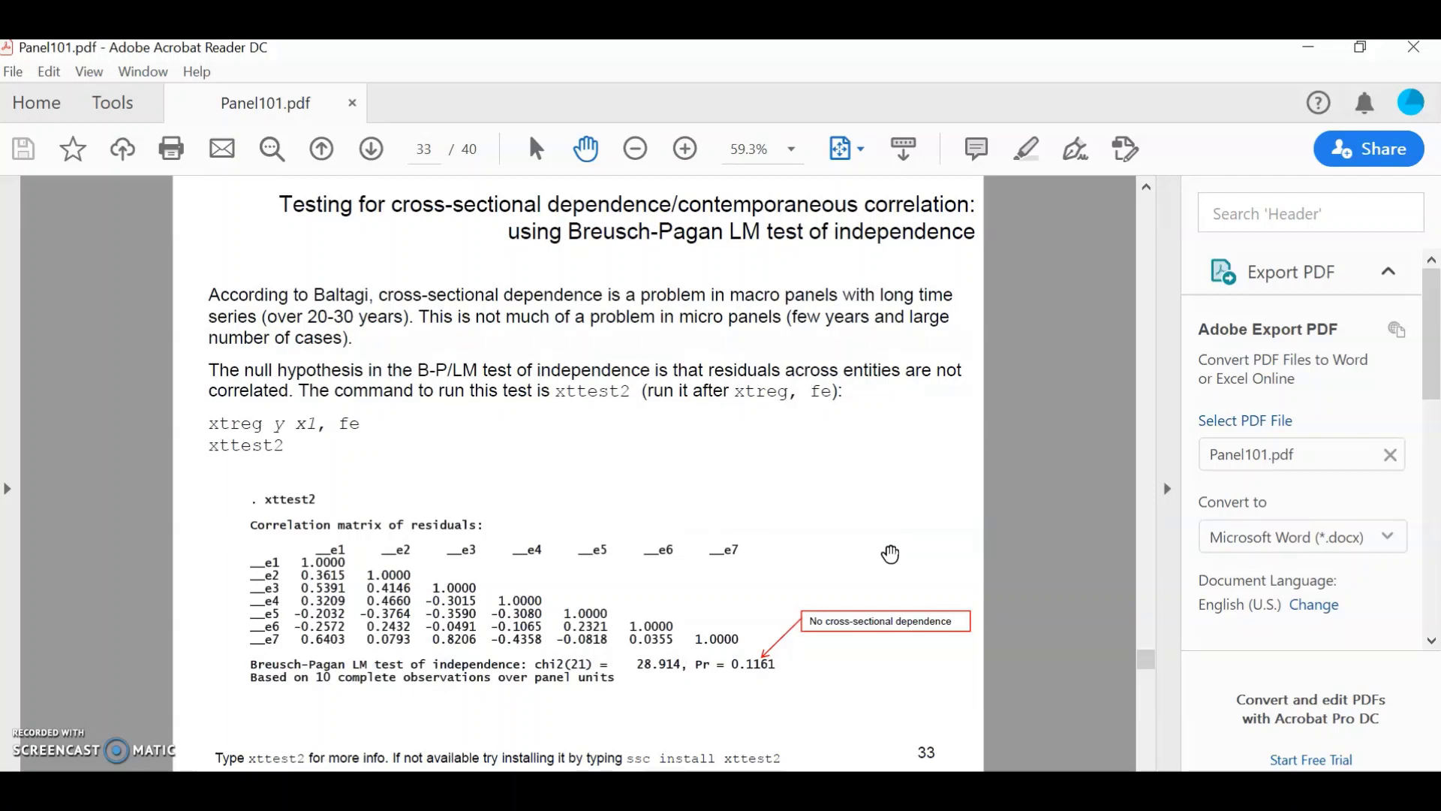
pyautogui.scroll(3, 890, 554)
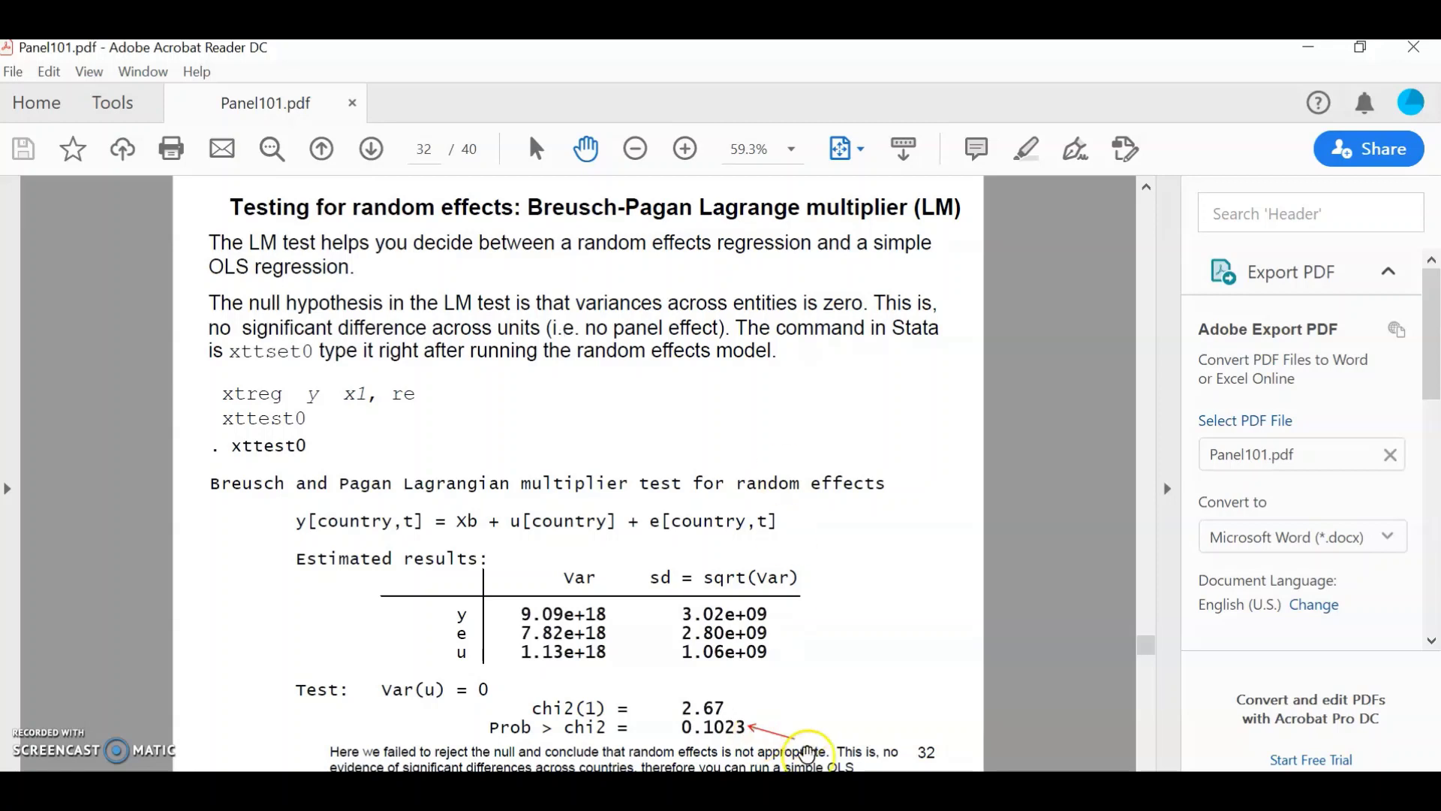
# Switch to gretl and estimate an Ordinary Least Squares model of TOURIST on const, CPI, GDP, TRADE and EXCHANGERATE.
pyautogui.click(807, 784)
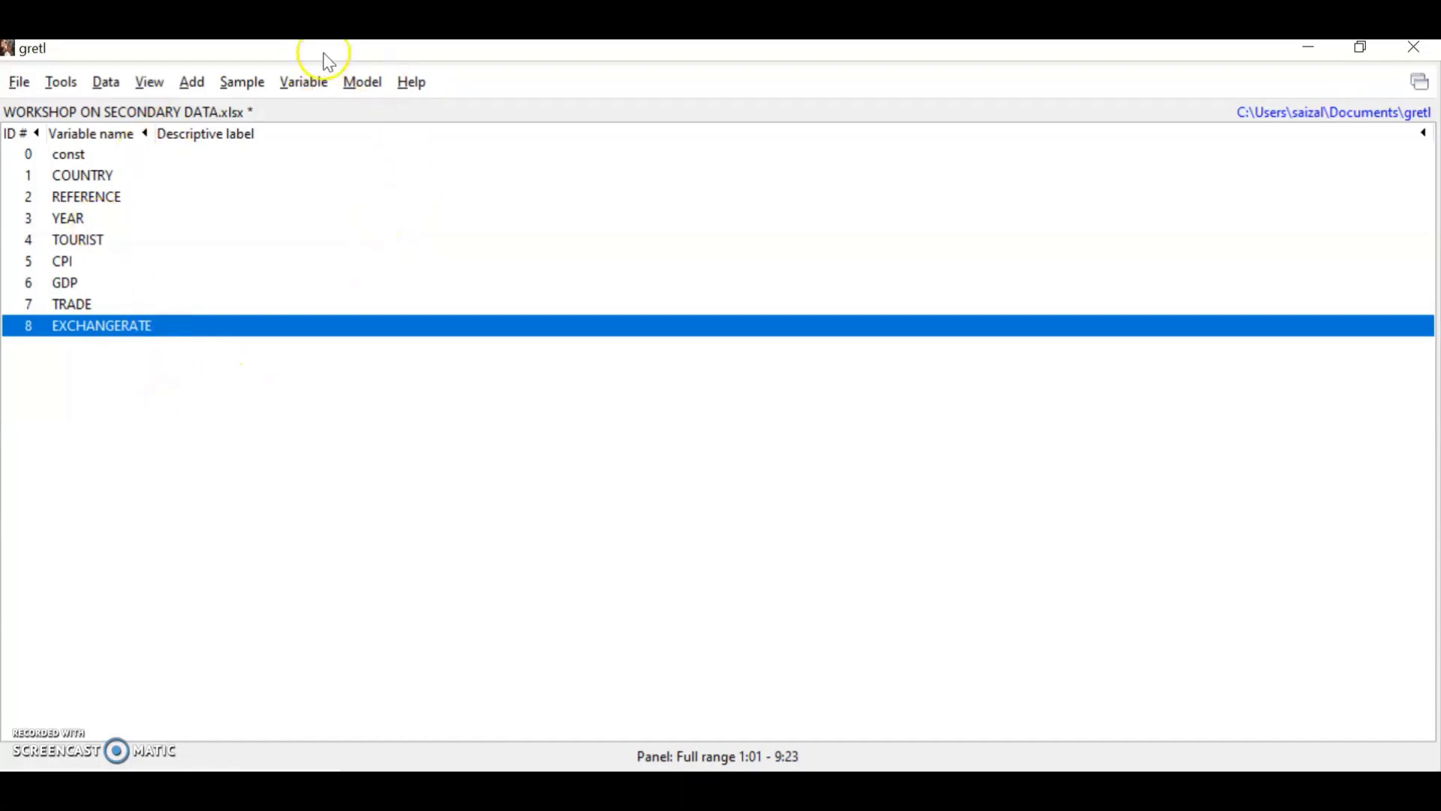
pyautogui.click(353, 82)
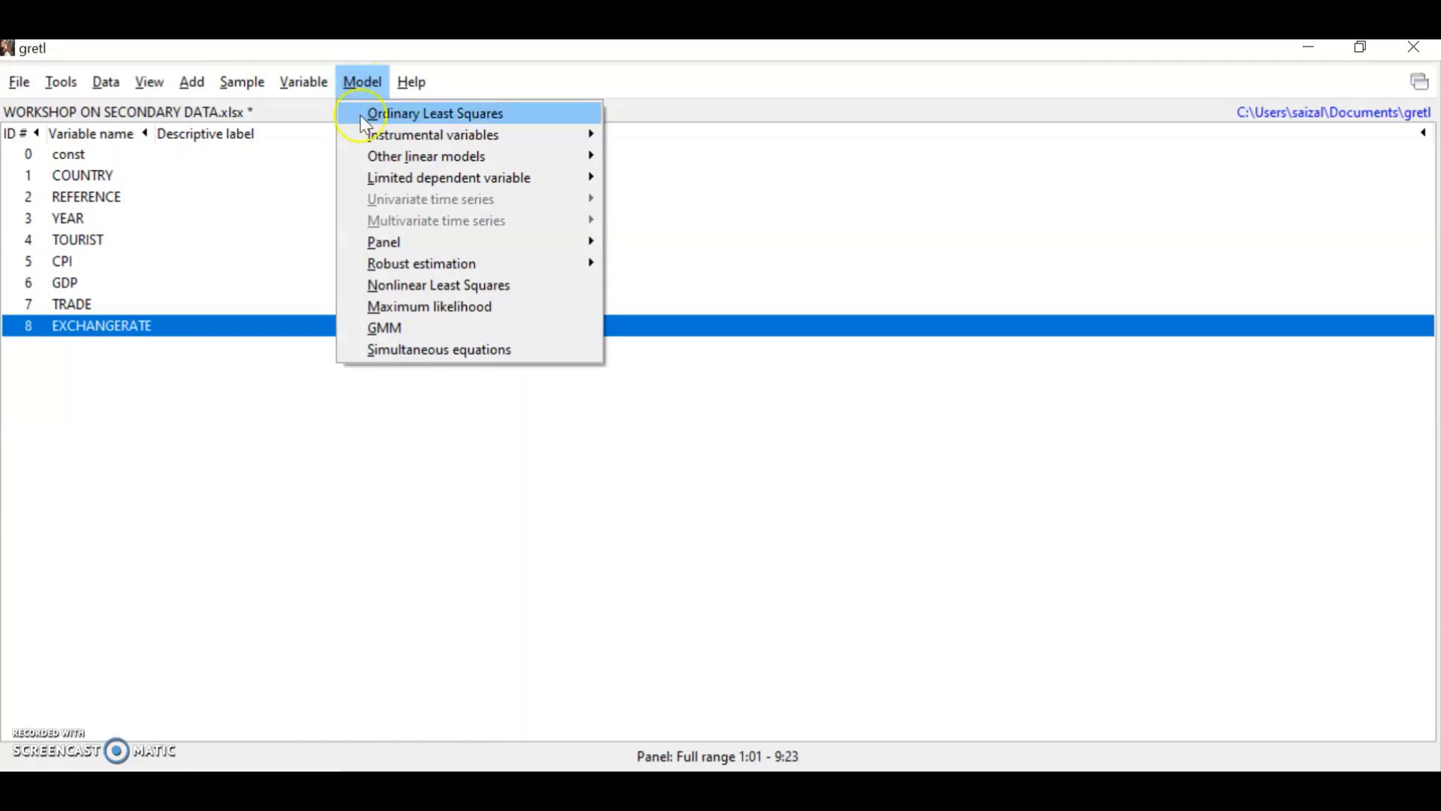
pyautogui.click(435, 113)
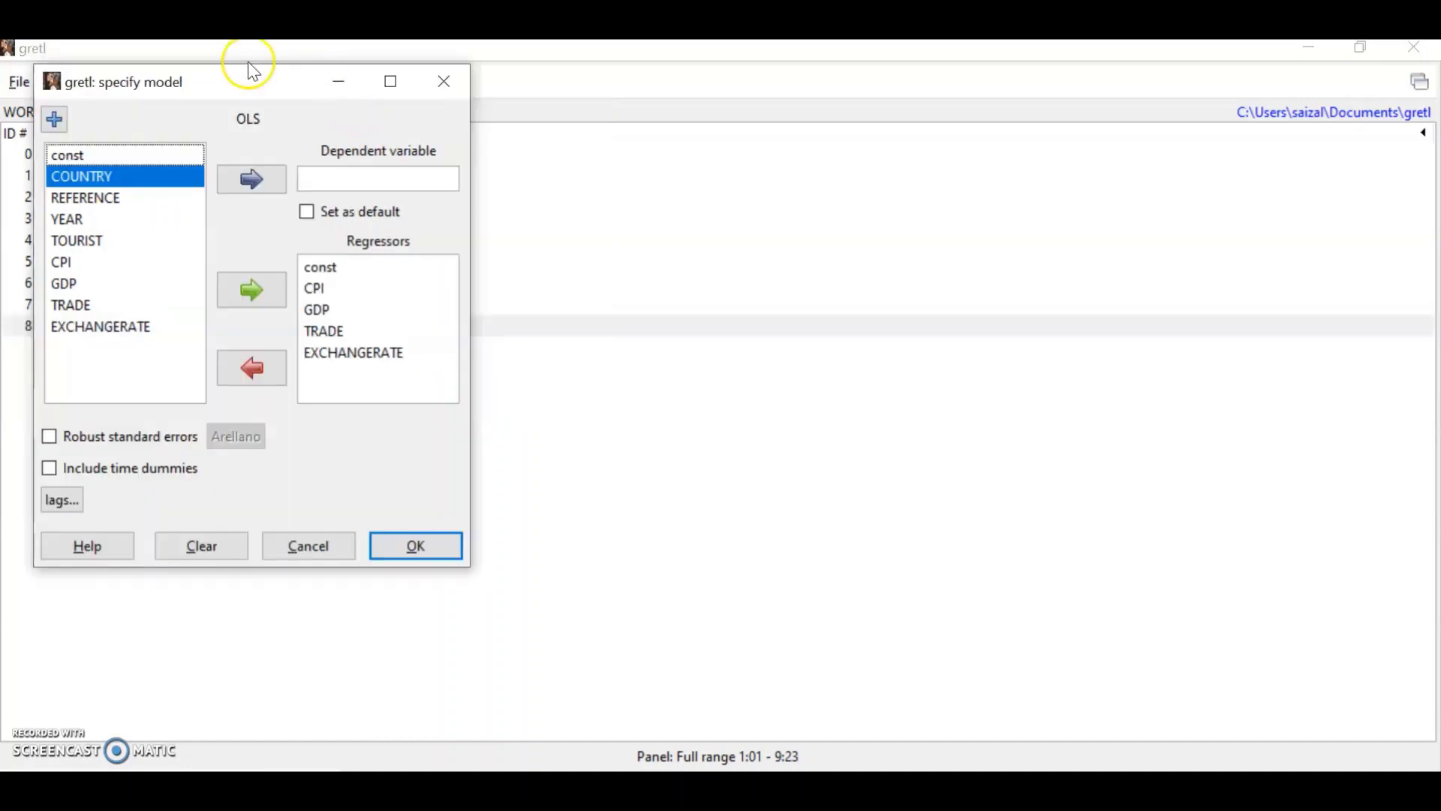
pyautogui.moveTo(300, 83); pyautogui.dragTo(790, 127)
pyautogui.click(651, 285)
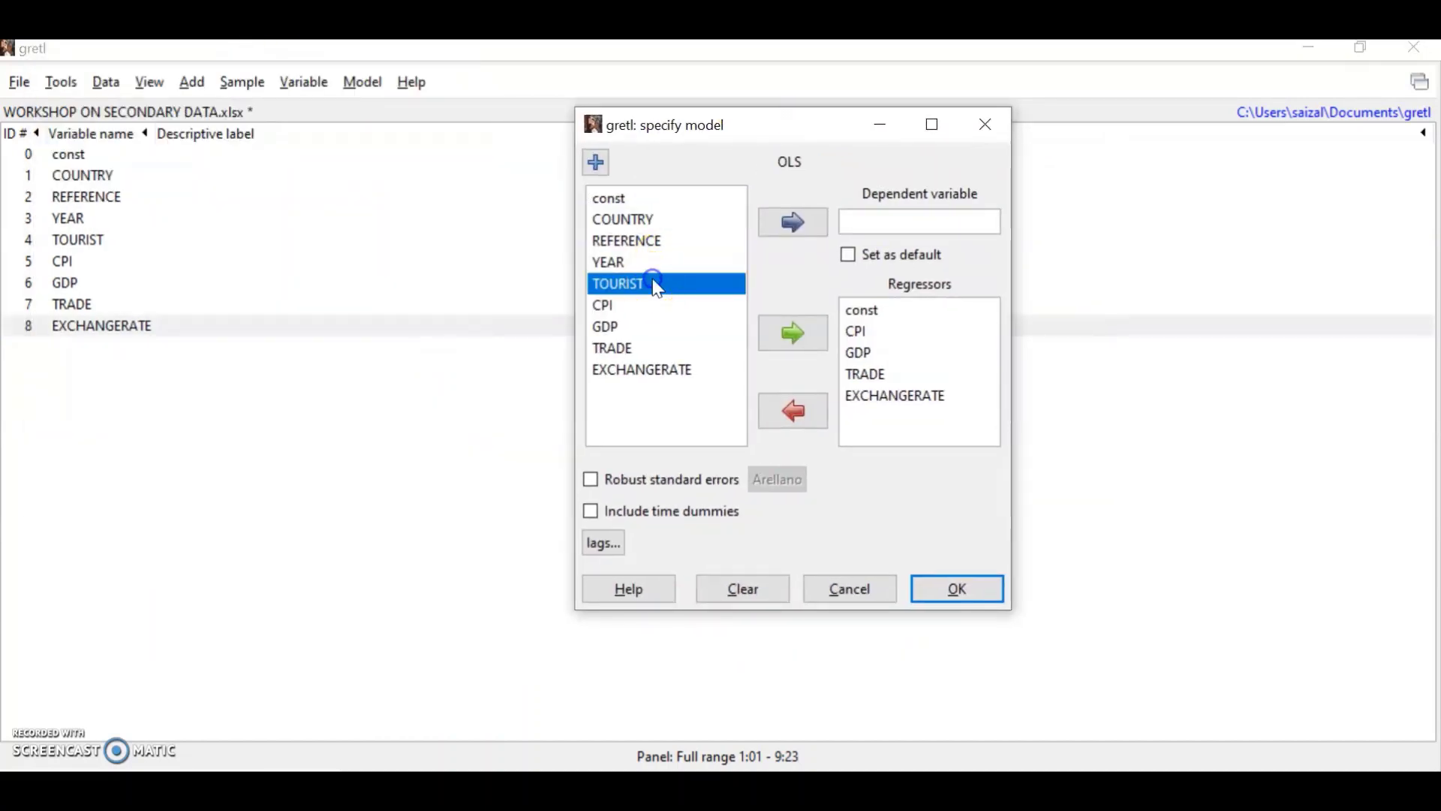
pyautogui.click(793, 225)
pyautogui.click(634, 285)
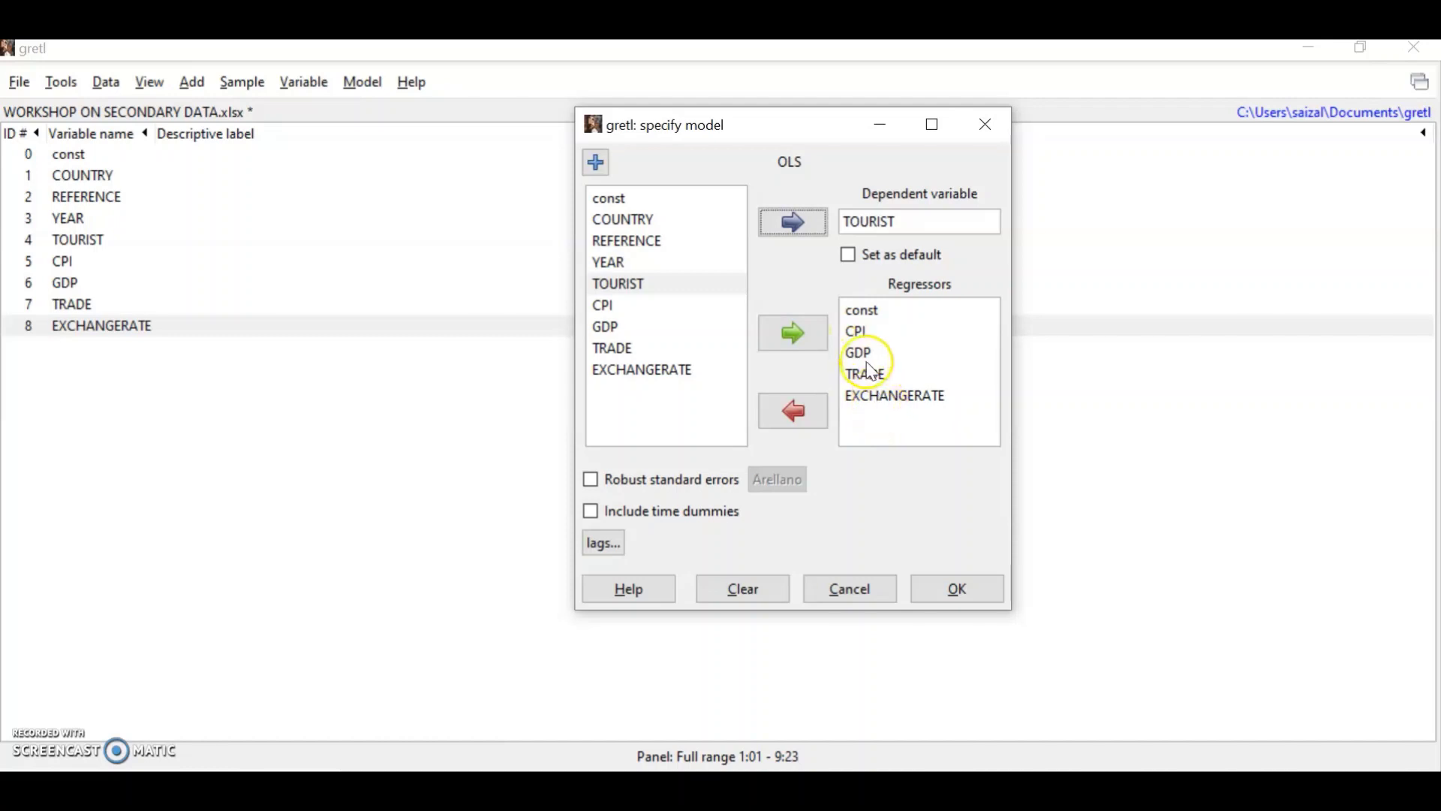
pyautogui.click(983, 601)
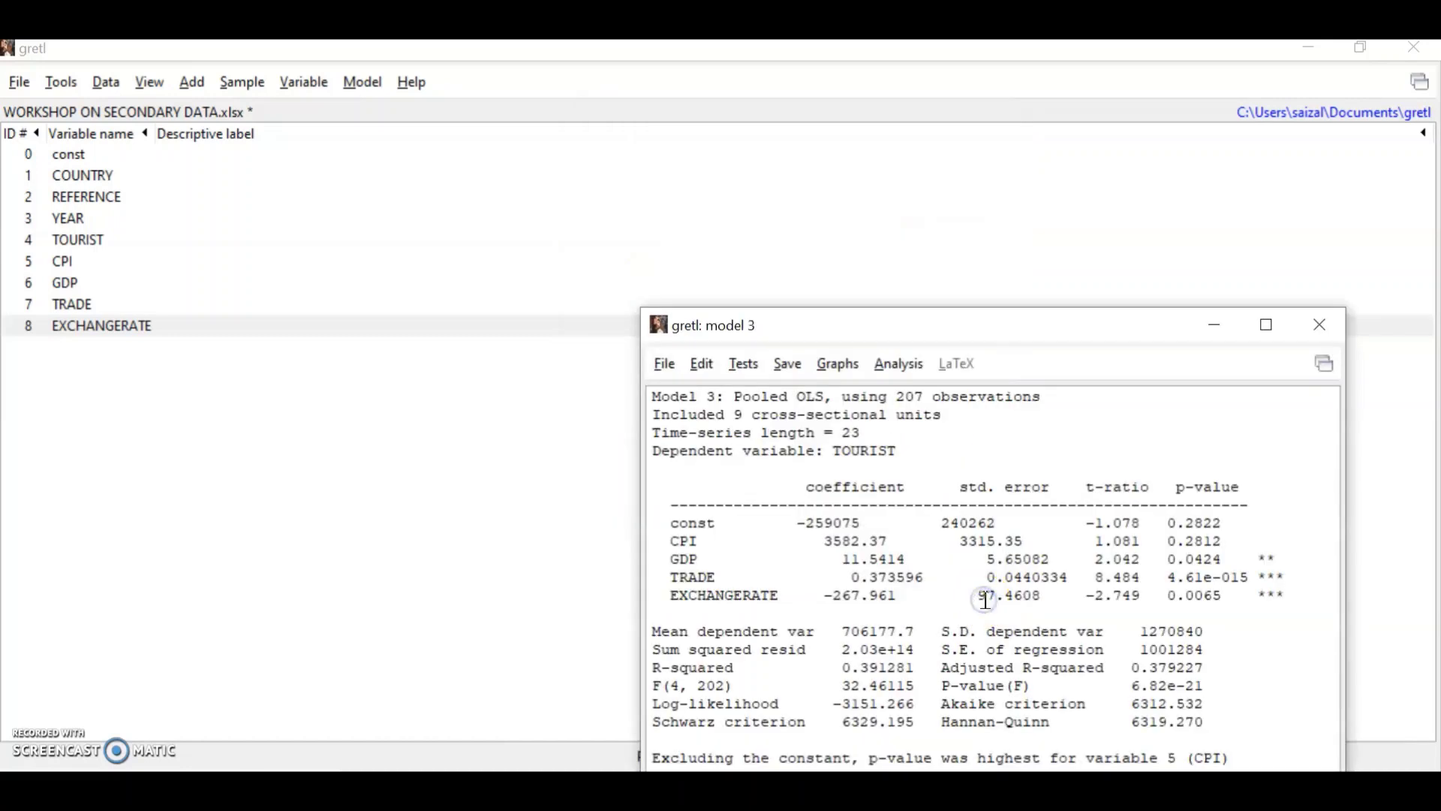
# Maximize the pooled OLS output and examine its summary statistics from mean dependent variable to Hannan-Quinn, highlighting the block.
pyautogui.moveTo(1022, 334); pyautogui.dragTo(749, 138)
pyautogui.click(992, 135)
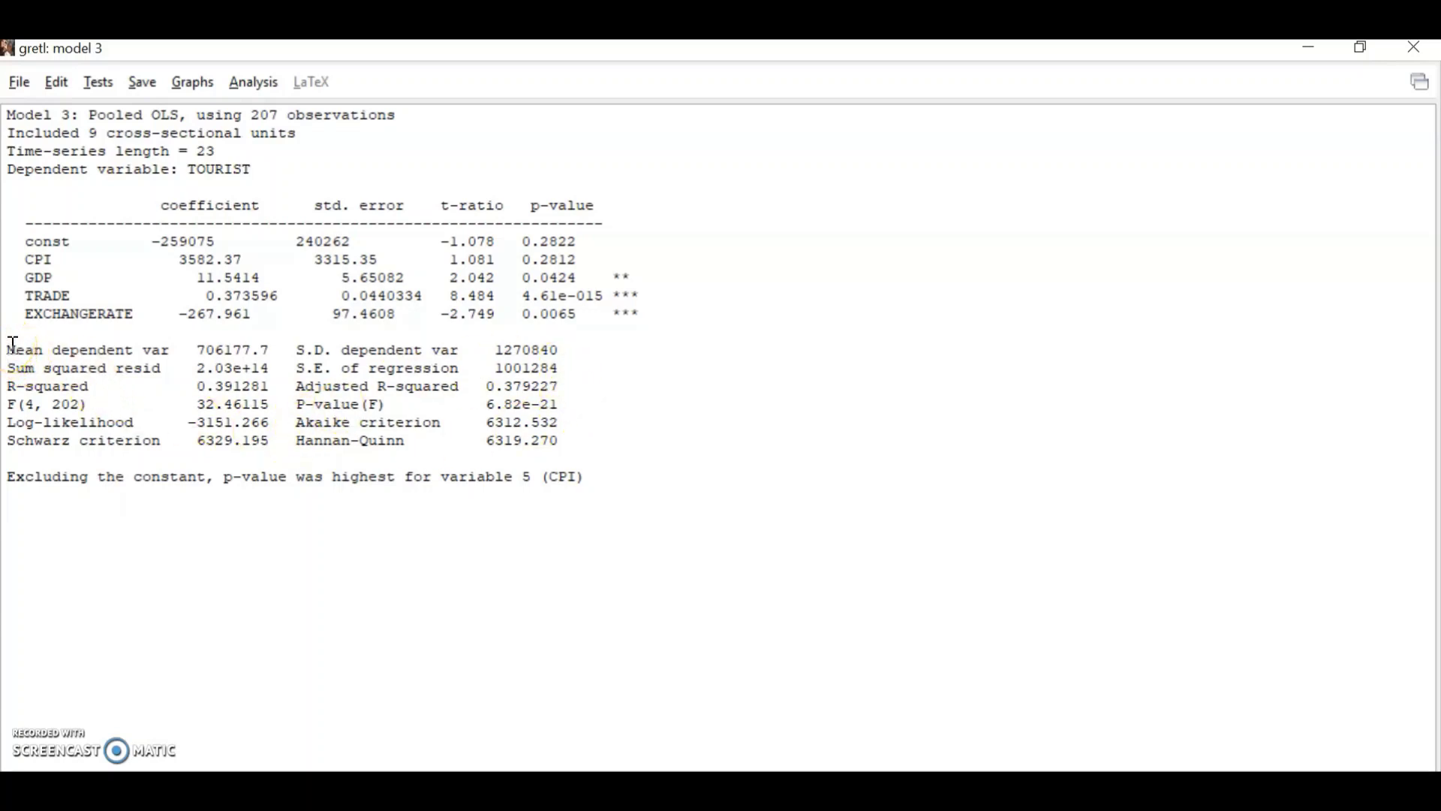
pyautogui.moveTo(7, 350); pyautogui.dragTo(1424, 462)
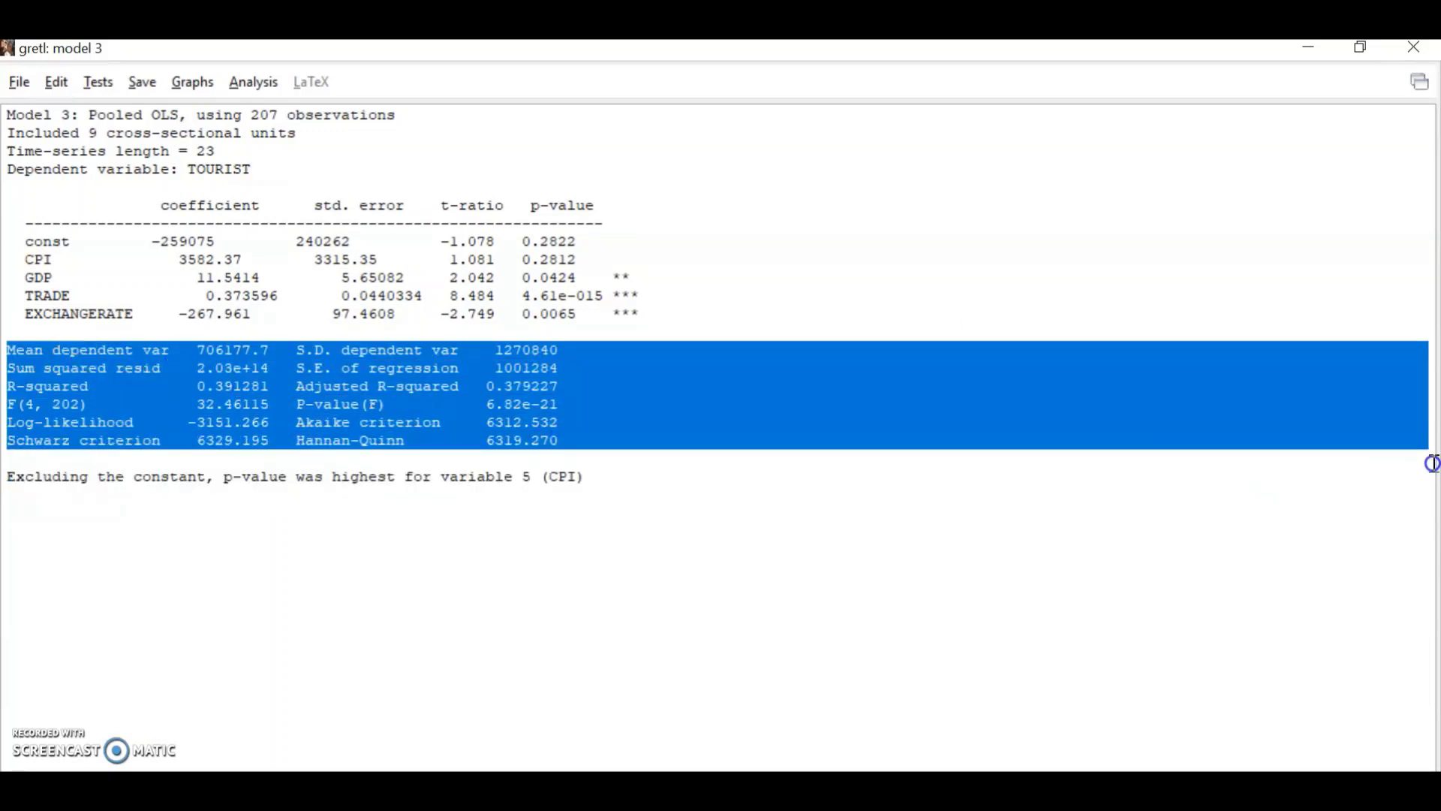
pyautogui.click(182, 457)
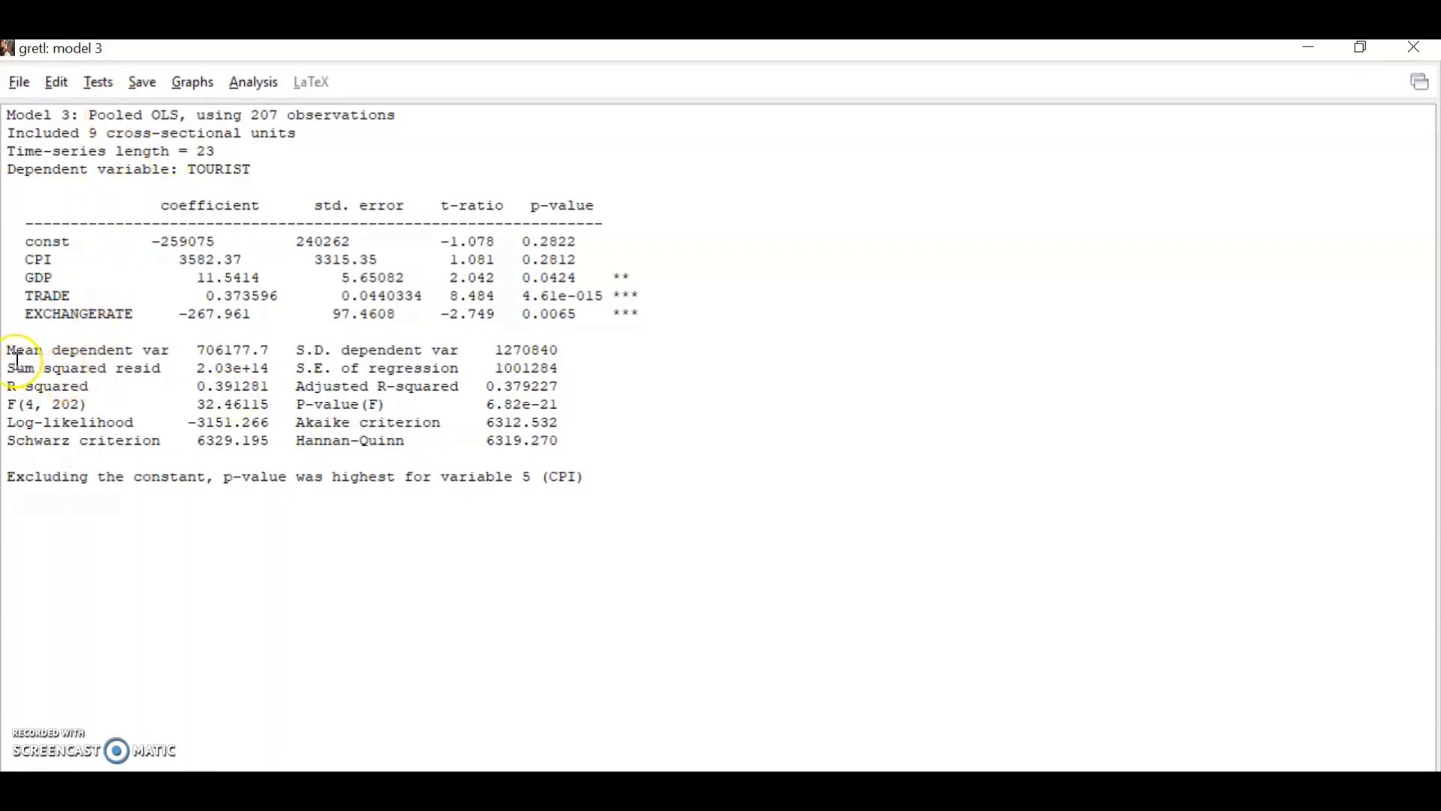
# Run the groupwise heteroskedasticity test on the pooled OLS model and close its result window.
pyautogui.click(99, 85)
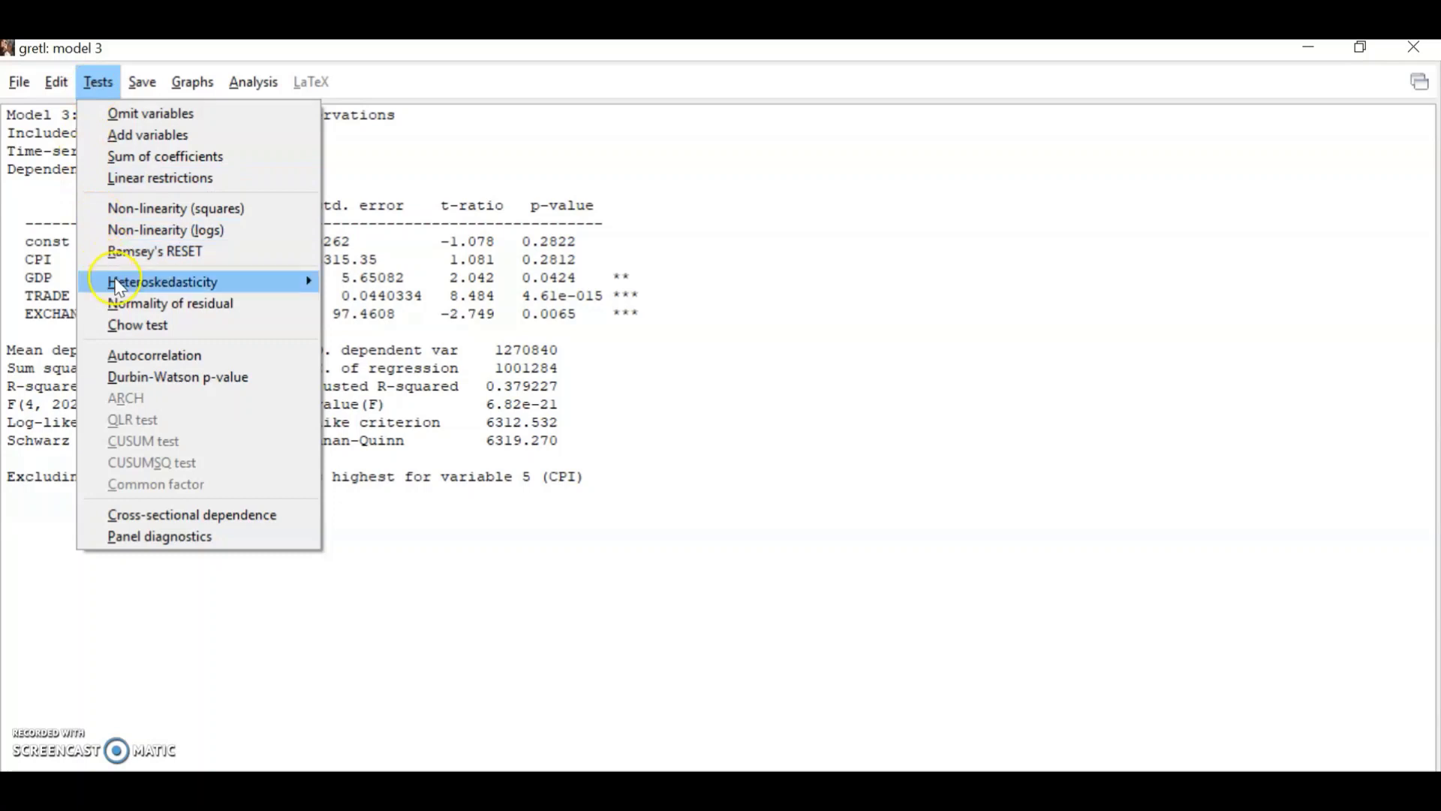
pyautogui.moveTo(117, 286)
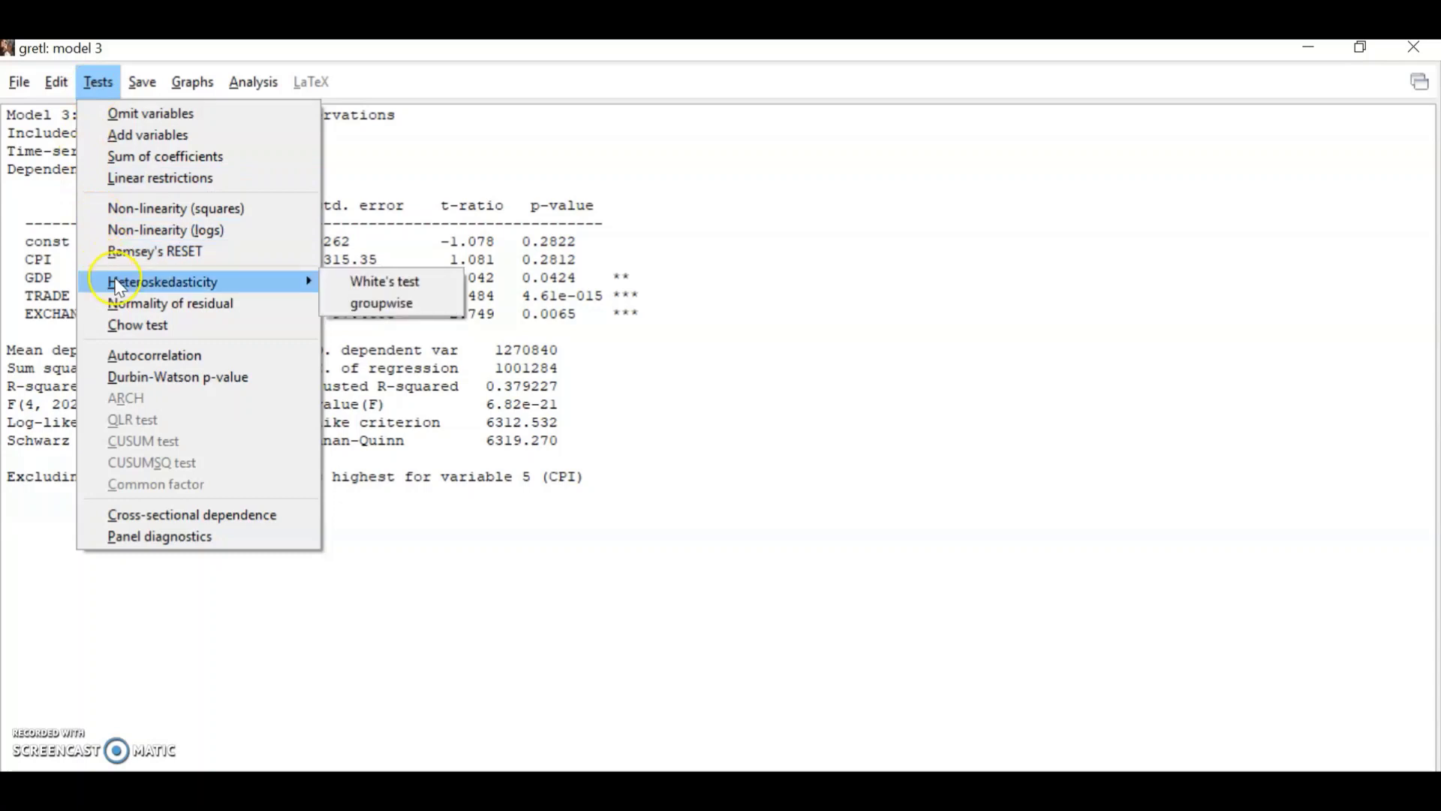
pyautogui.click(385, 302)
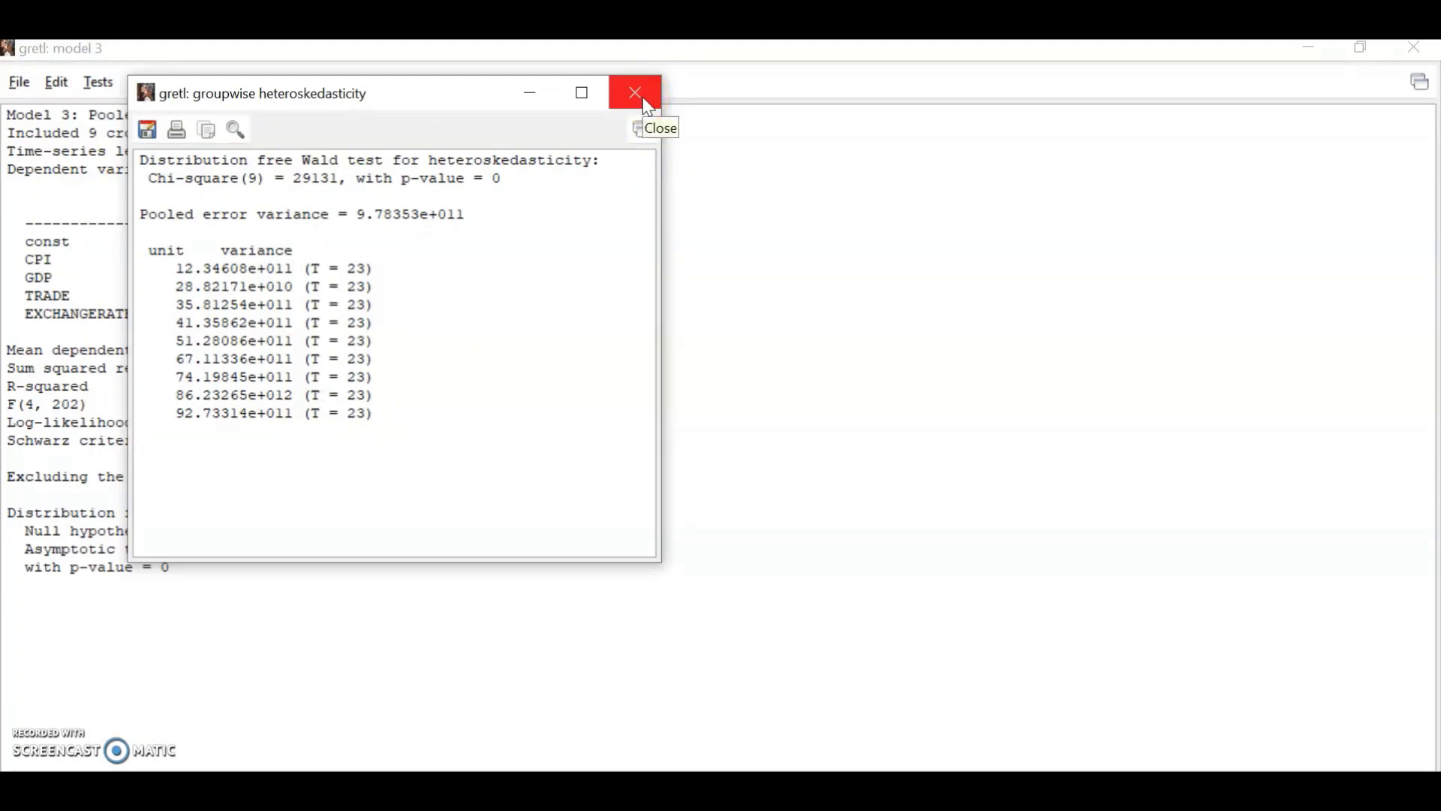
pyautogui.click(638, 93)
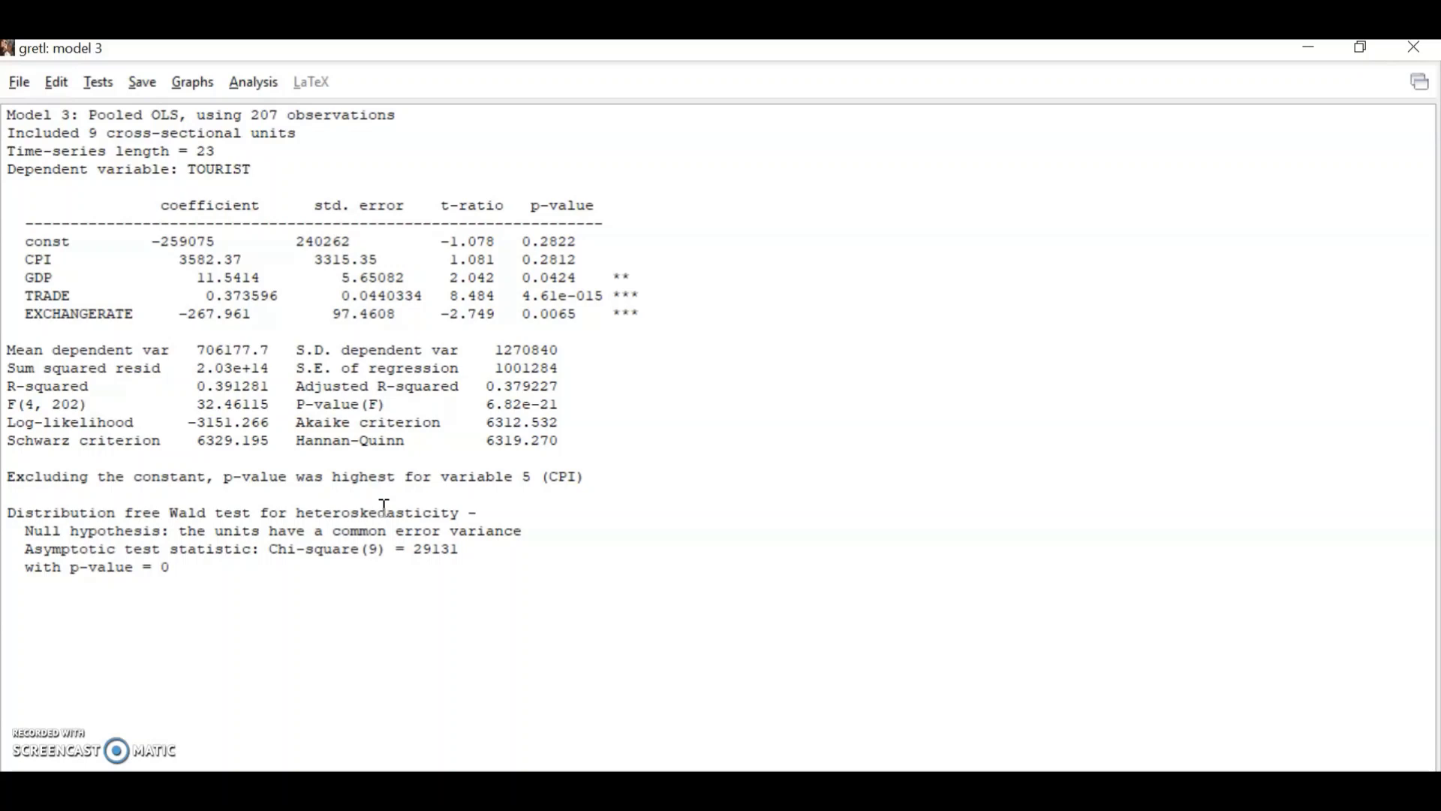
# Run the autocorrelation test on the pooled OLS model, close its result window and highlight the Wooldridge test's p-value.
pyautogui.click(98, 81)
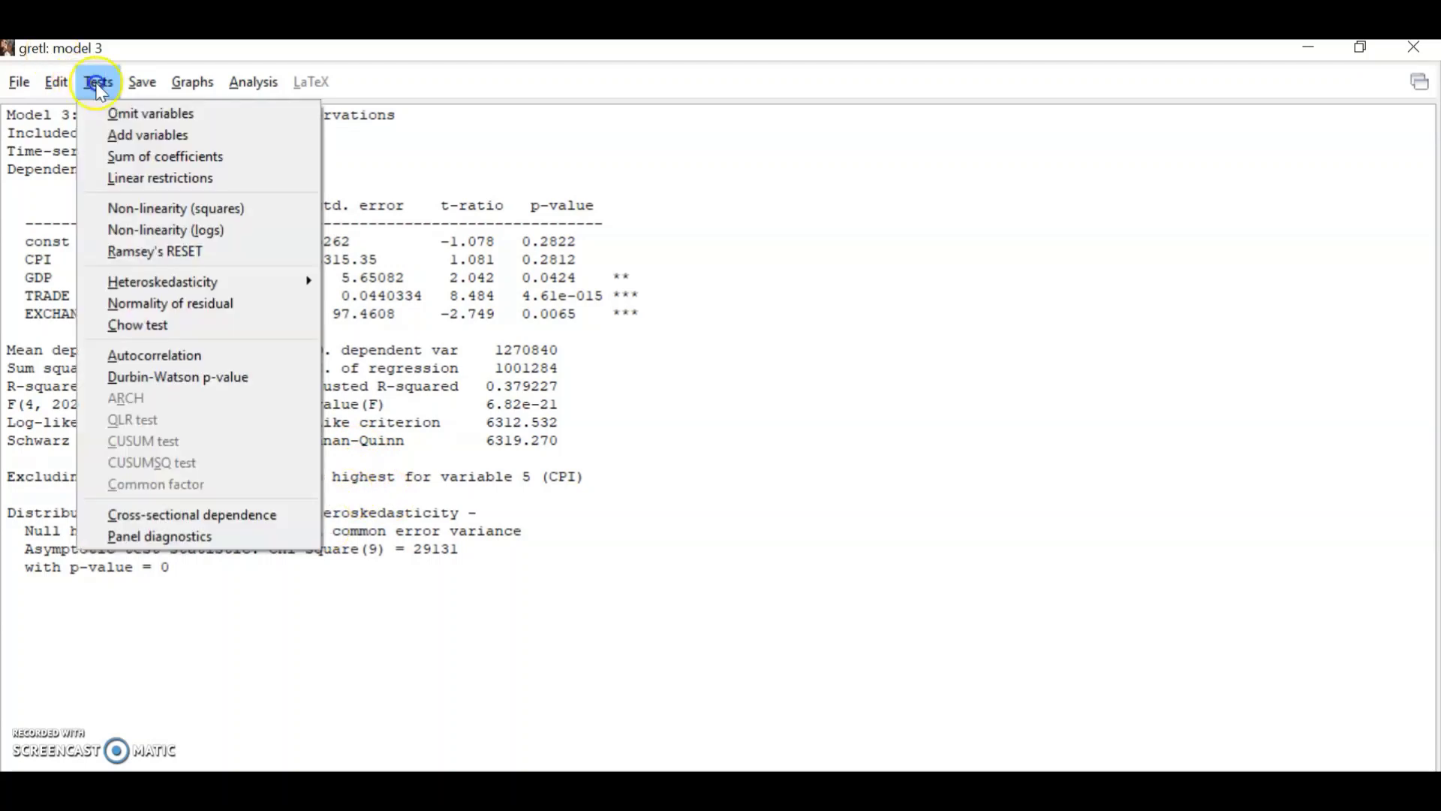
pyautogui.click(242, 359)
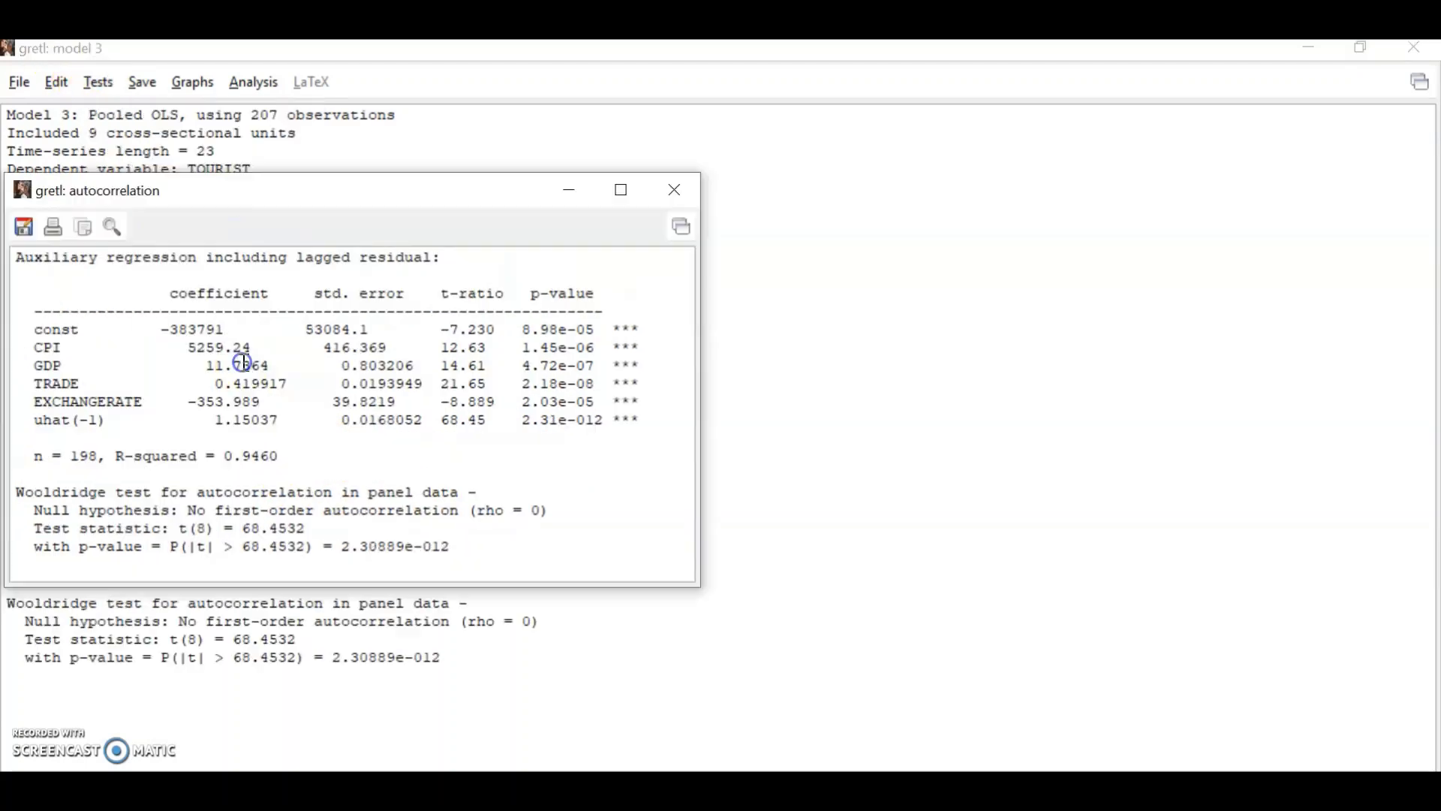
pyautogui.click(692, 189)
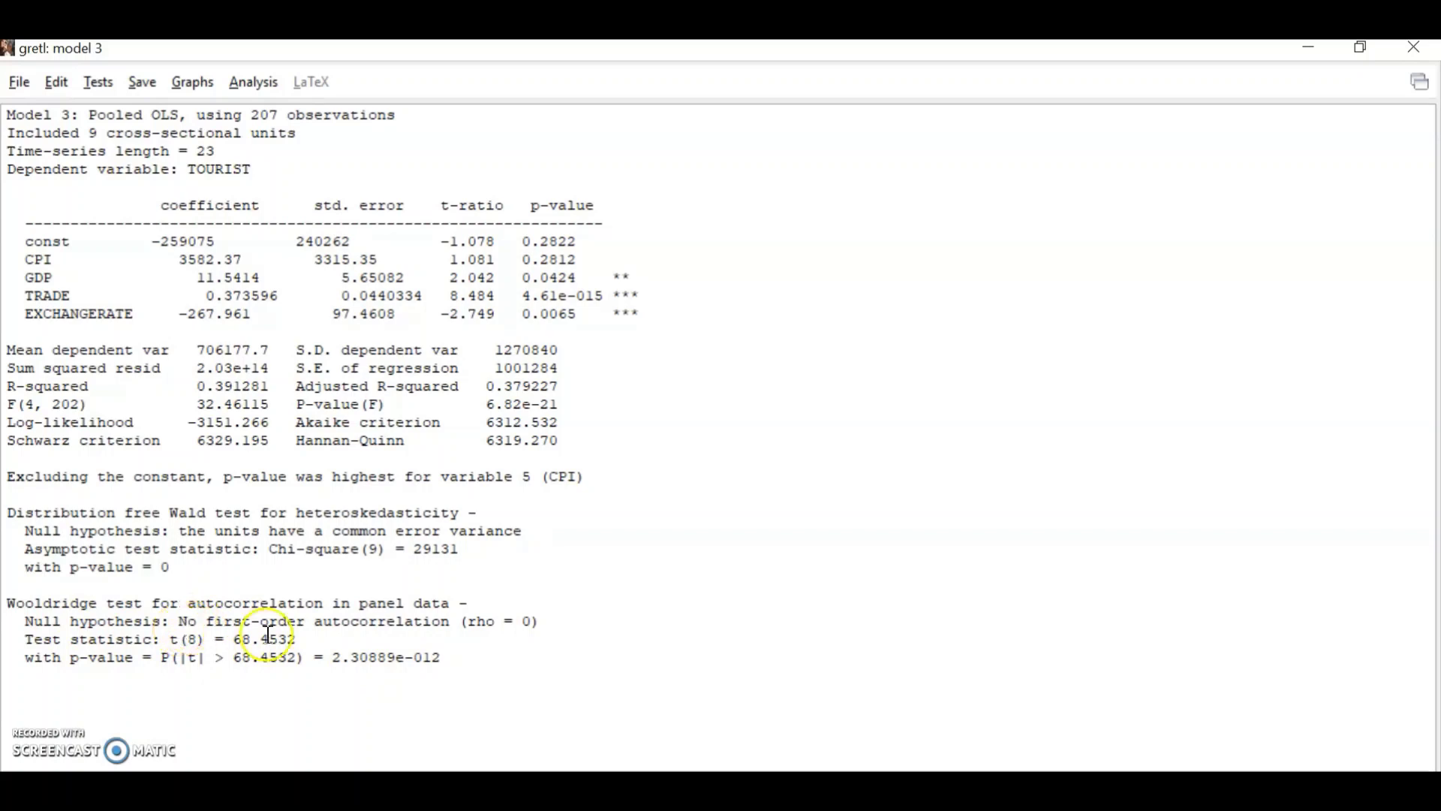
pyautogui.moveTo(485, 662); pyautogui.dragTo(332, 662)
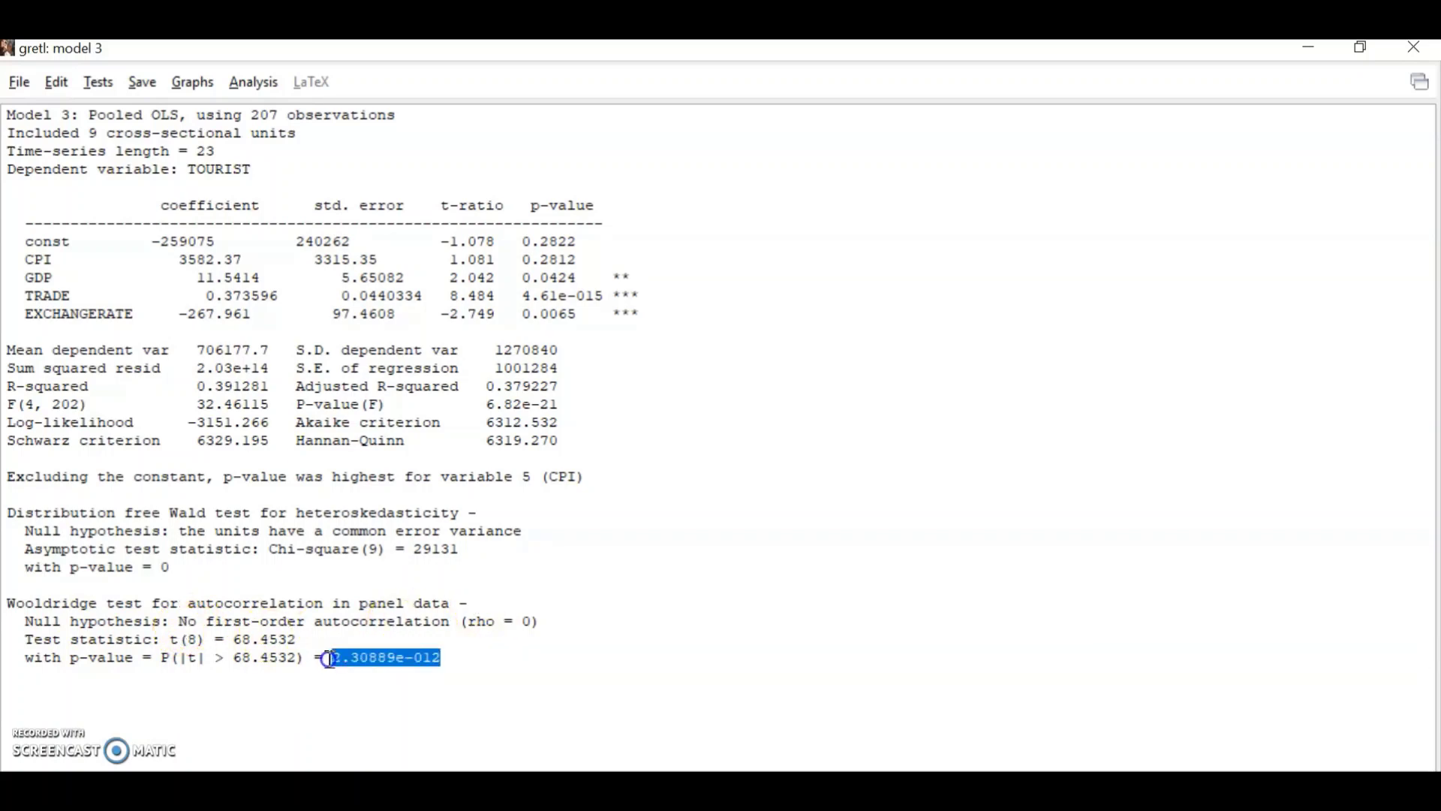
pyautogui.click(333, 662)
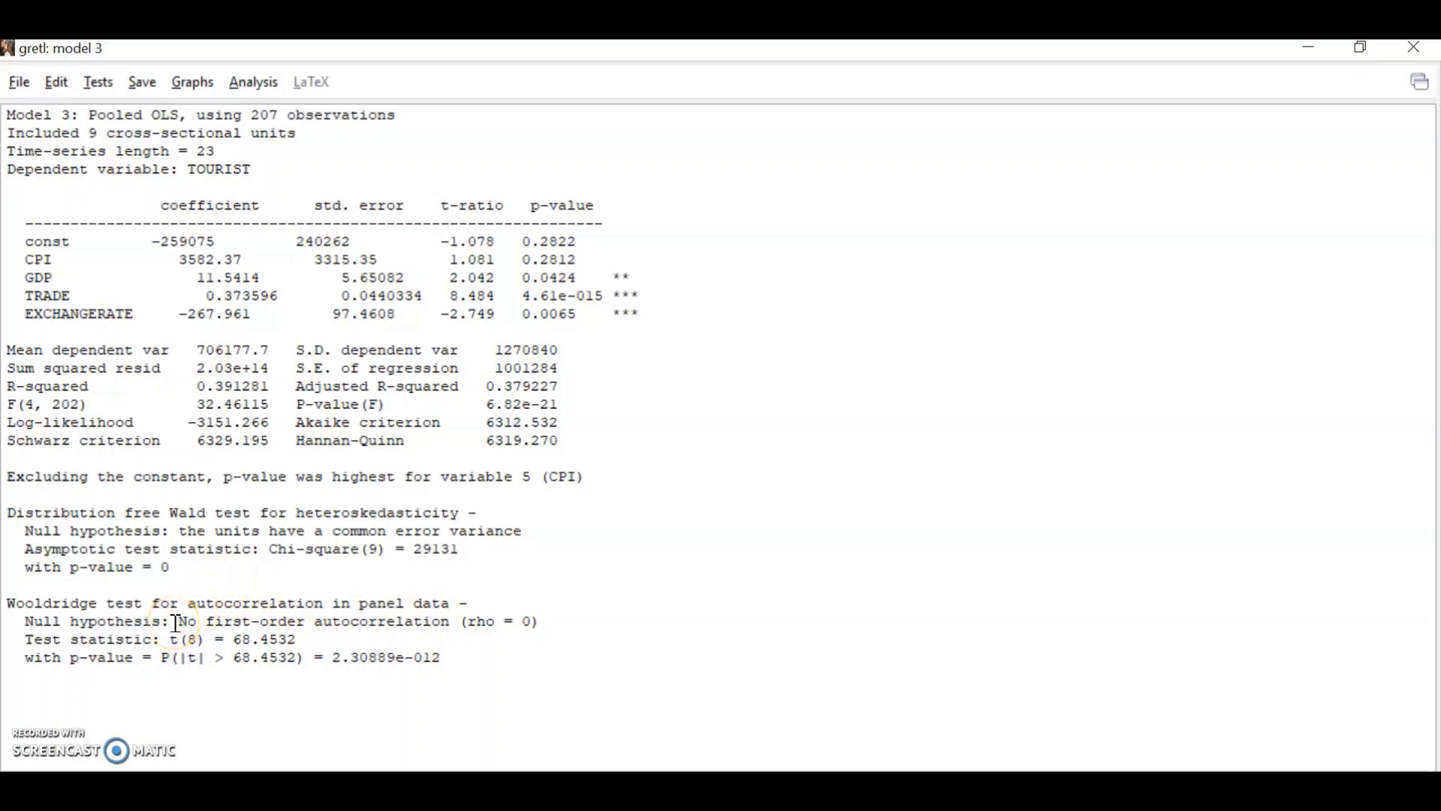
# Run the normality of residual test on the pooled OLS model, close its graph and result windows, and highlight its null hypothesis.
pyautogui.click(99, 84)
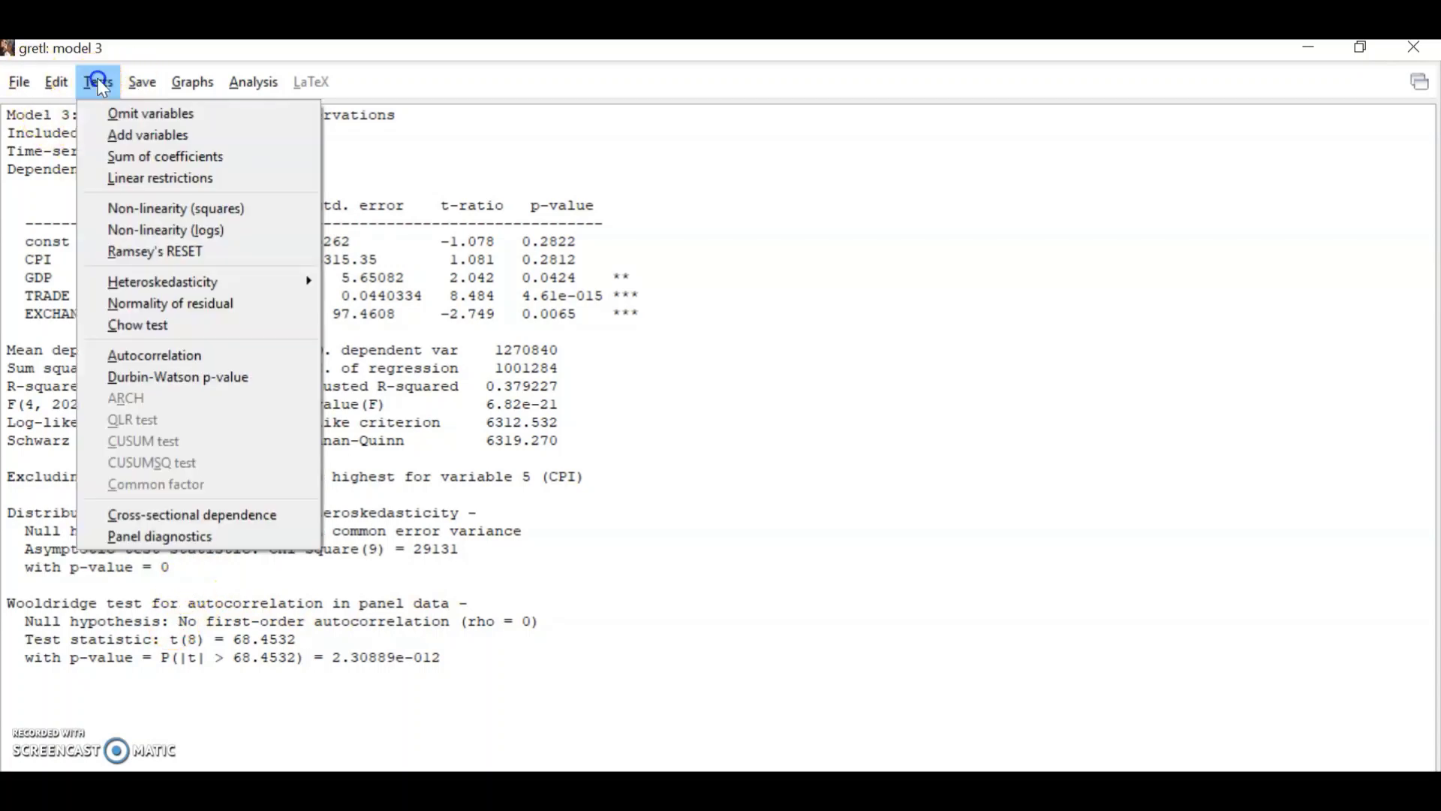
pyautogui.click(196, 308)
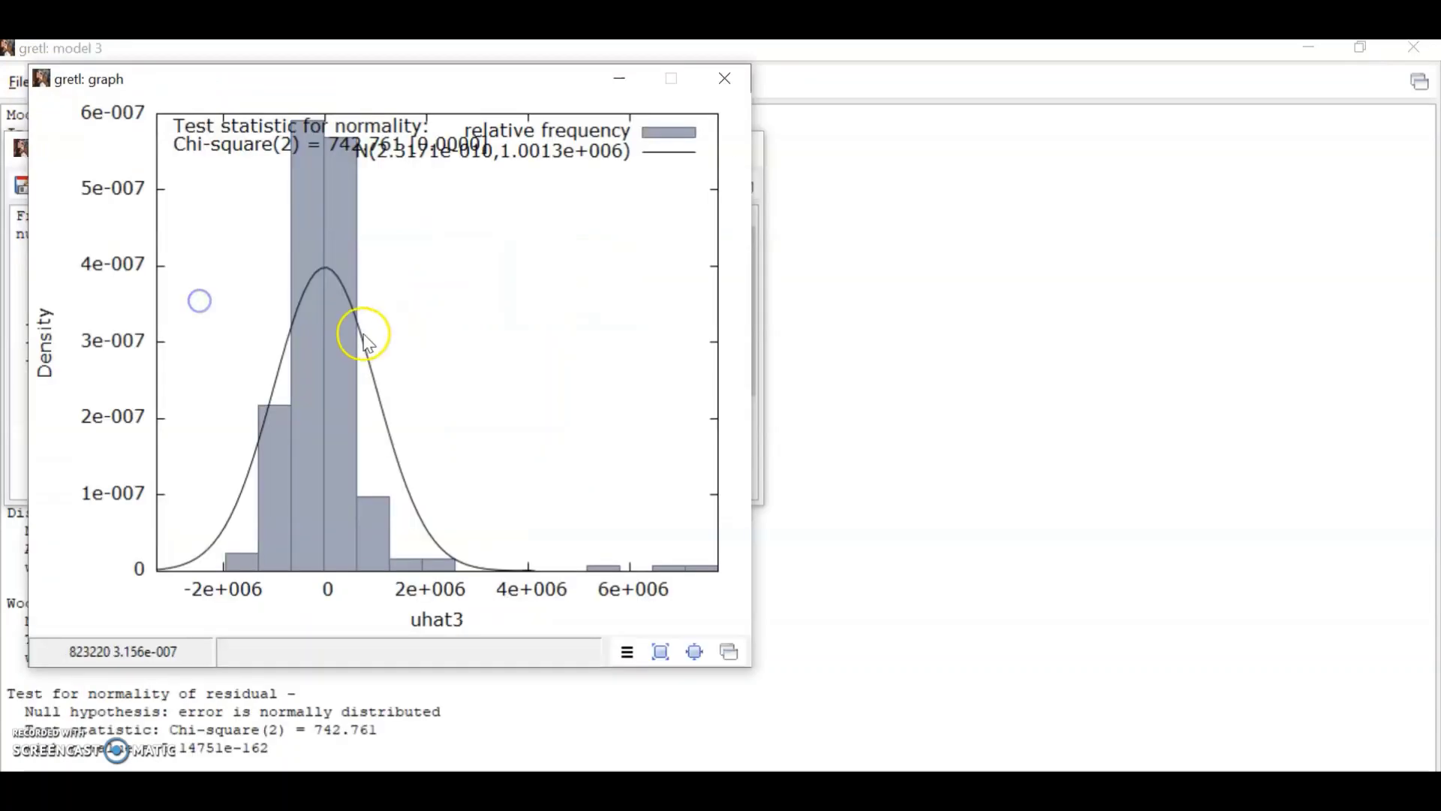
pyautogui.click(740, 81)
pyautogui.click(739, 148)
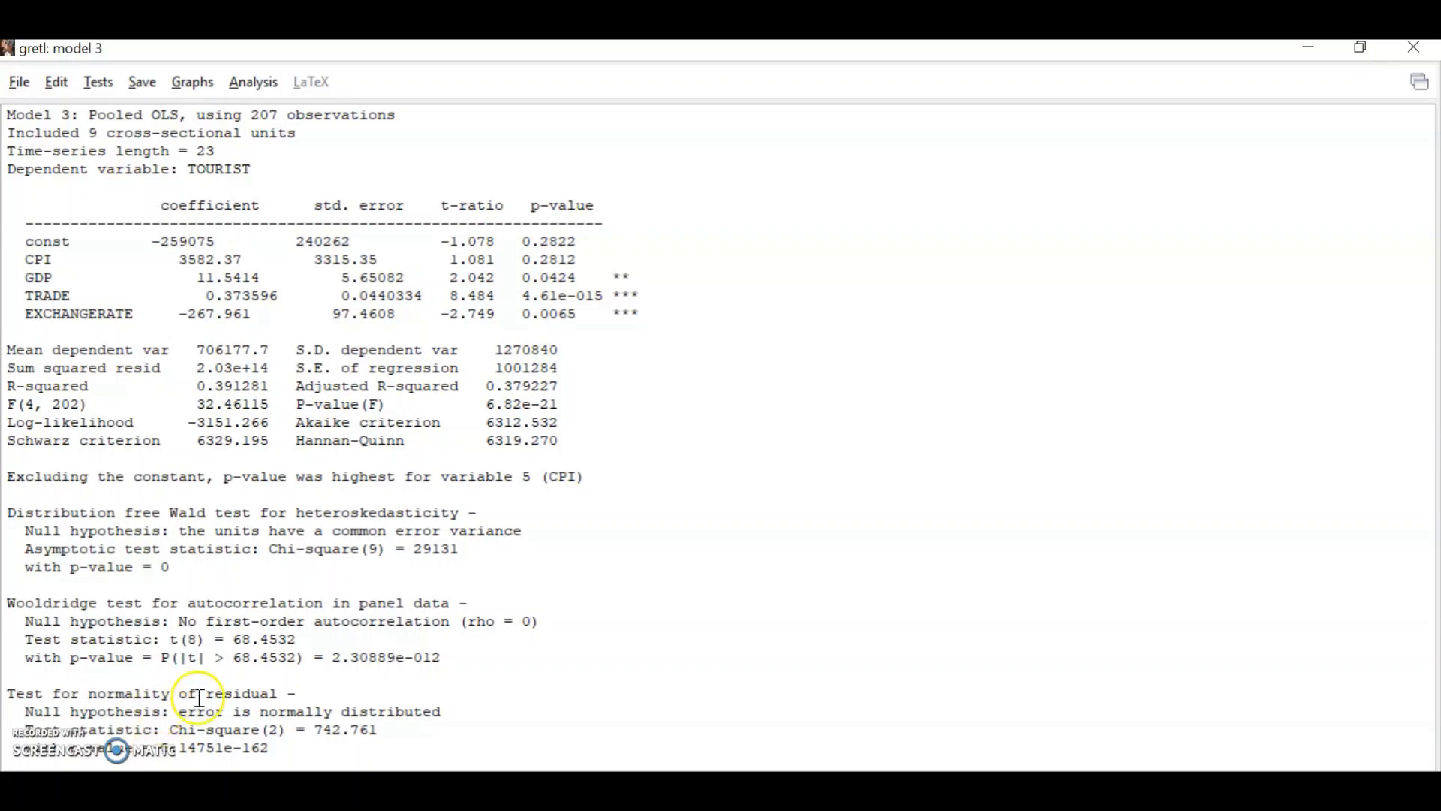
pyautogui.moveTo(180, 710); pyautogui.dragTo(457, 717)
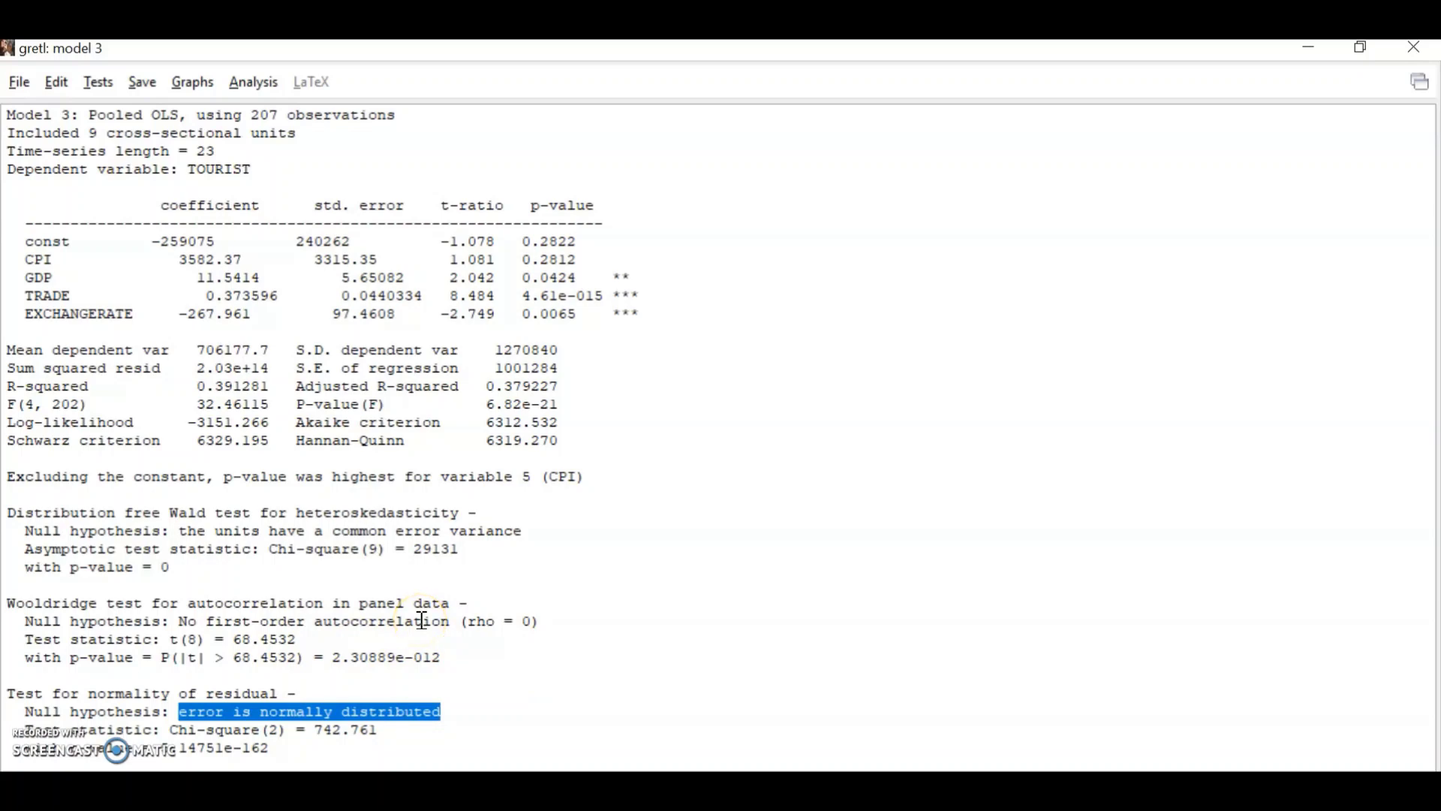
# Check the static panel data test diagram in PowerPoint, then return to gretl and highlight the EXCHANGERATE row of the pooled OLS output.
pyautogui.hotkey('alt', 'Tab')
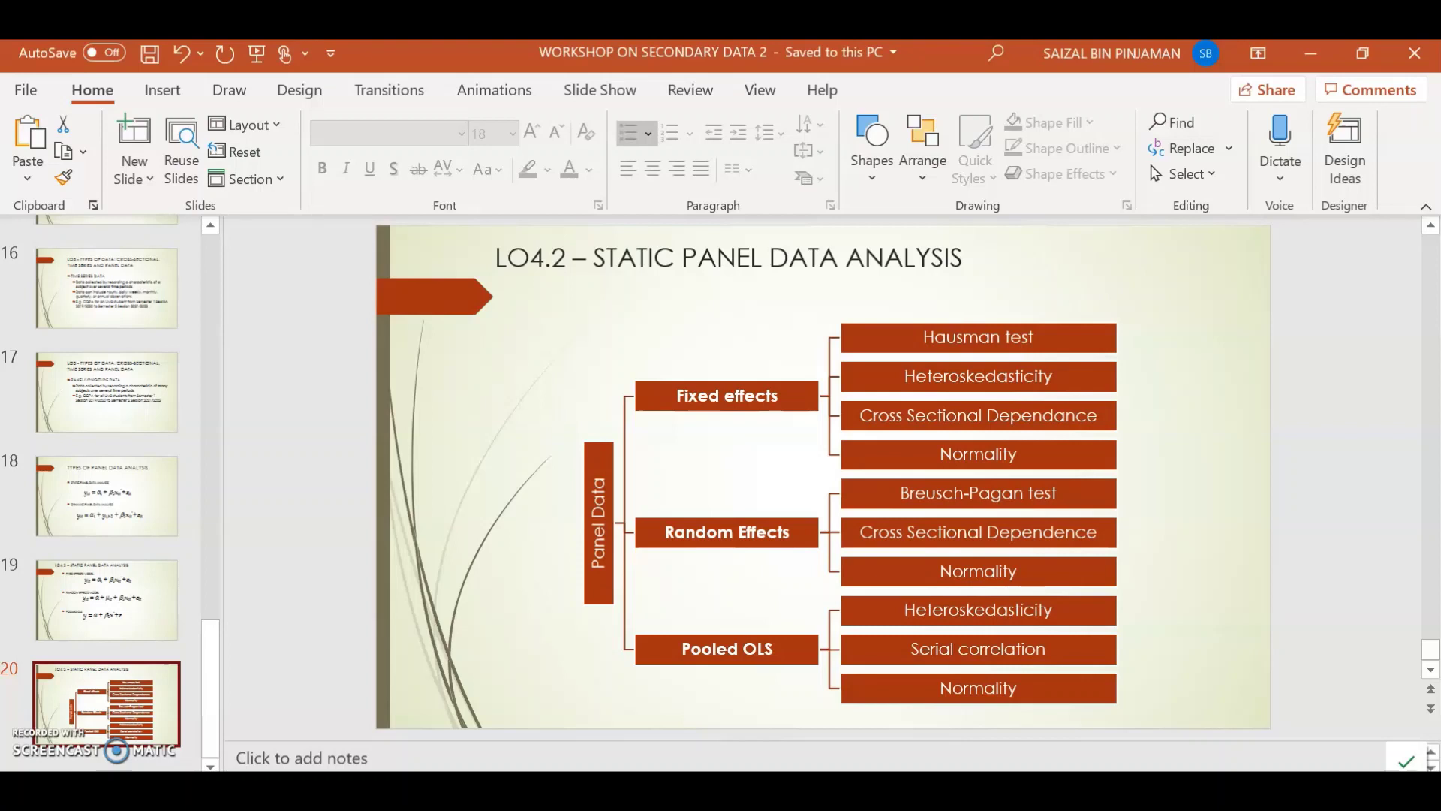
pyautogui.hotkey('alt', 'Tab')
pyautogui.click(805, 467)
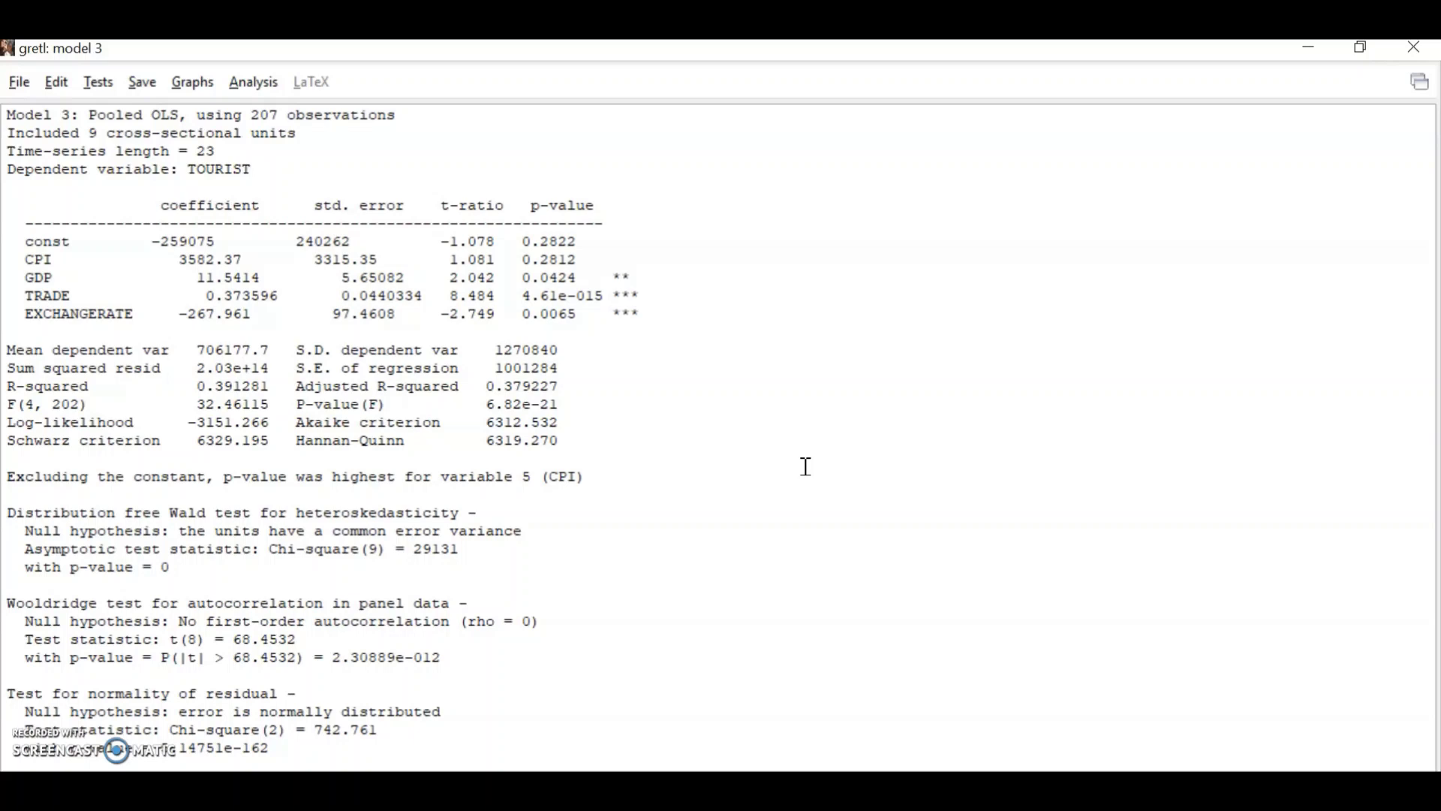
pyautogui.click(26, 328)
pyautogui.moveTo(26, 328); pyautogui.dragTo(630, 312)
pyautogui.click(632, 328)
# Switch to PowerPoint, open slide 19 and move the random effects model equation slightly lower beneath its heading.
pyautogui.hotkey('alt', 'Tab')
pyautogui.click(83, 597)
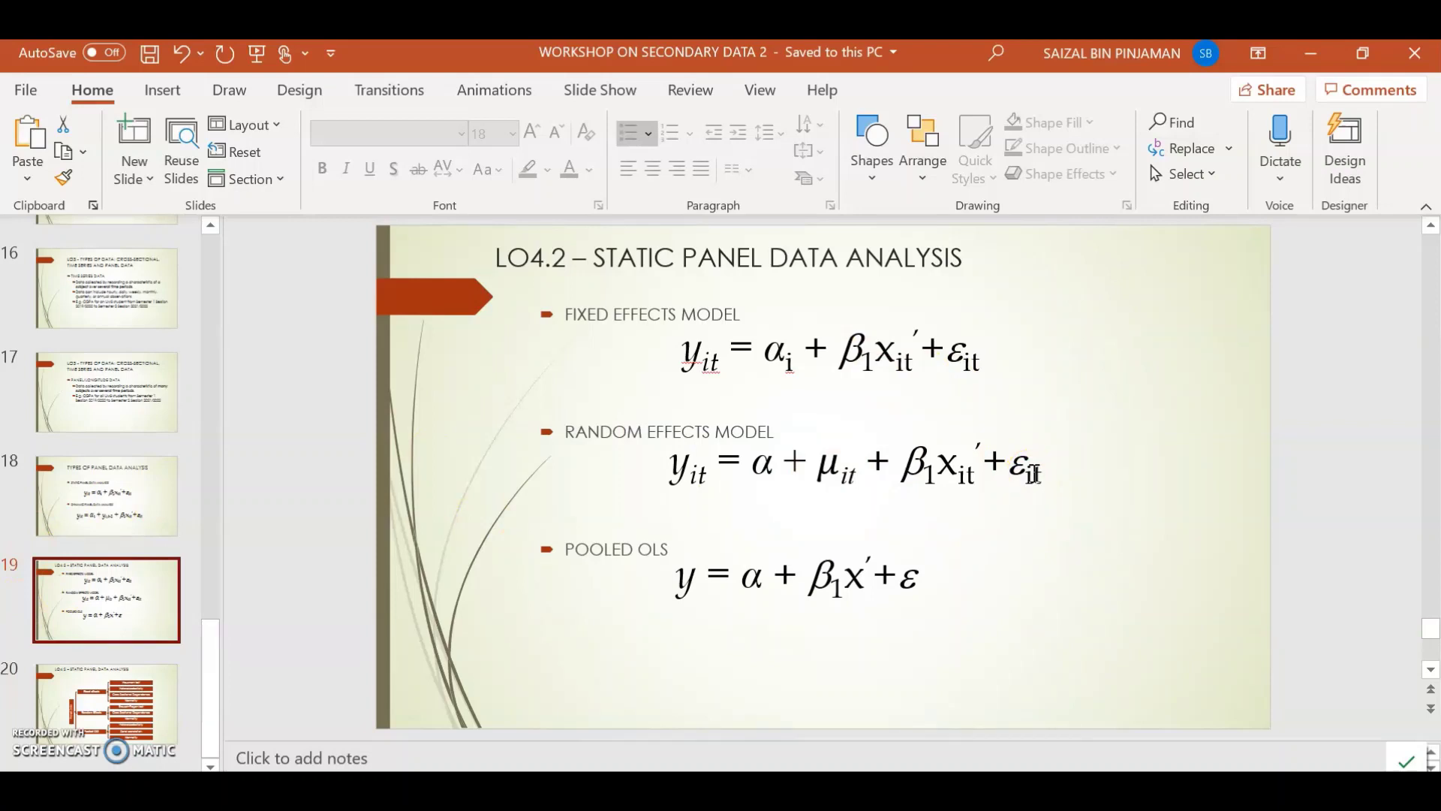
pyautogui.click(1044, 475)
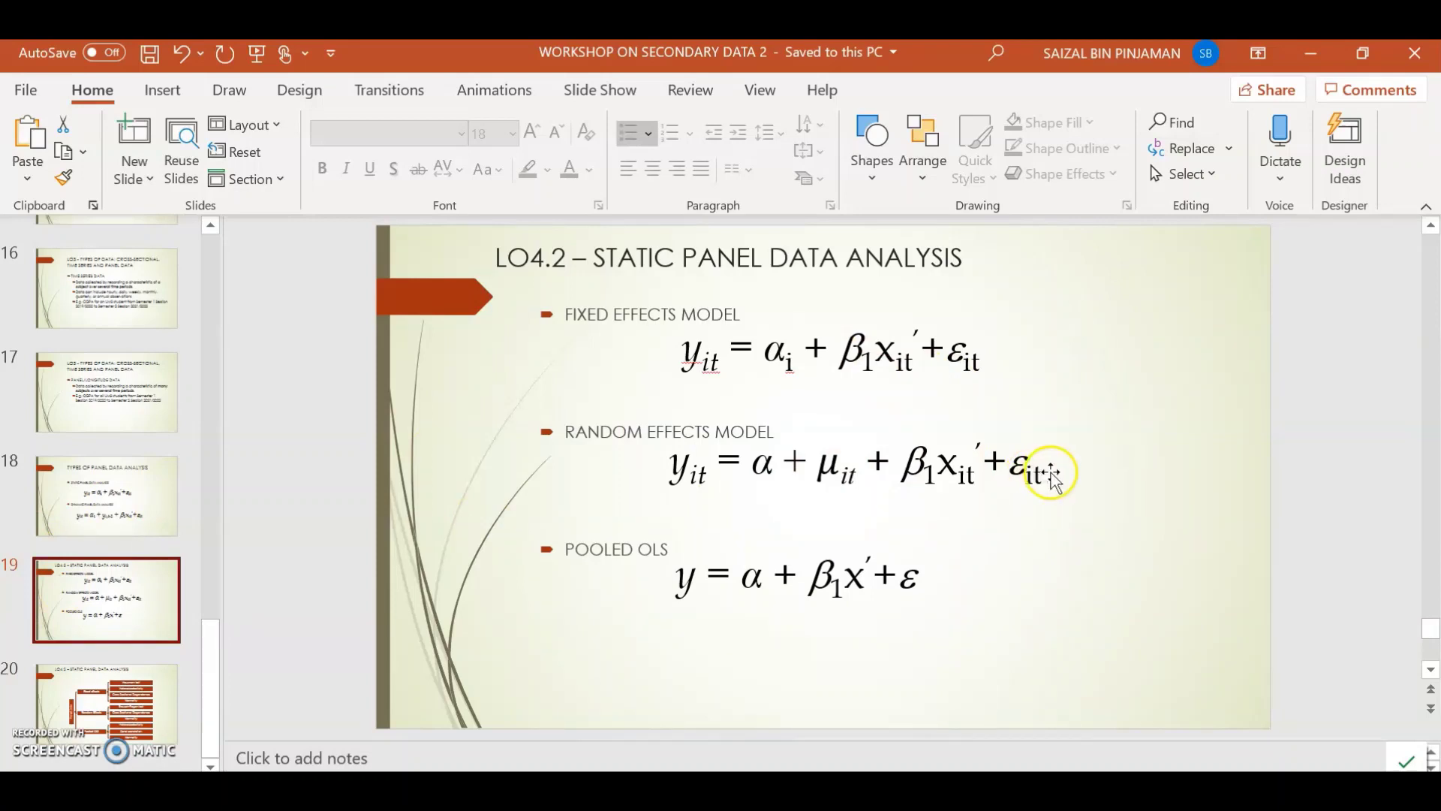
pyautogui.click(1151, 493)
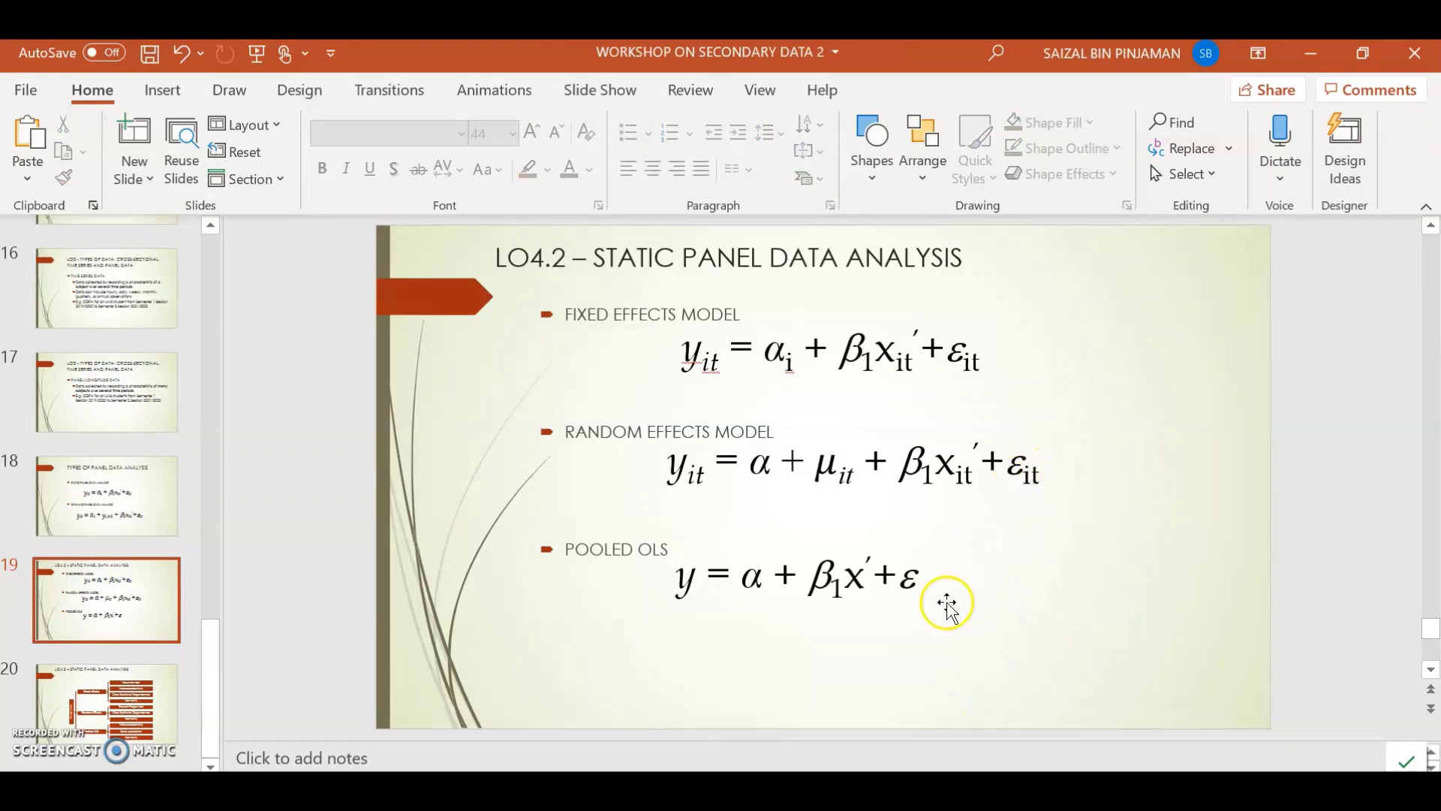
pyautogui.click(875, 677)
pyautogui.click(1016, 473)
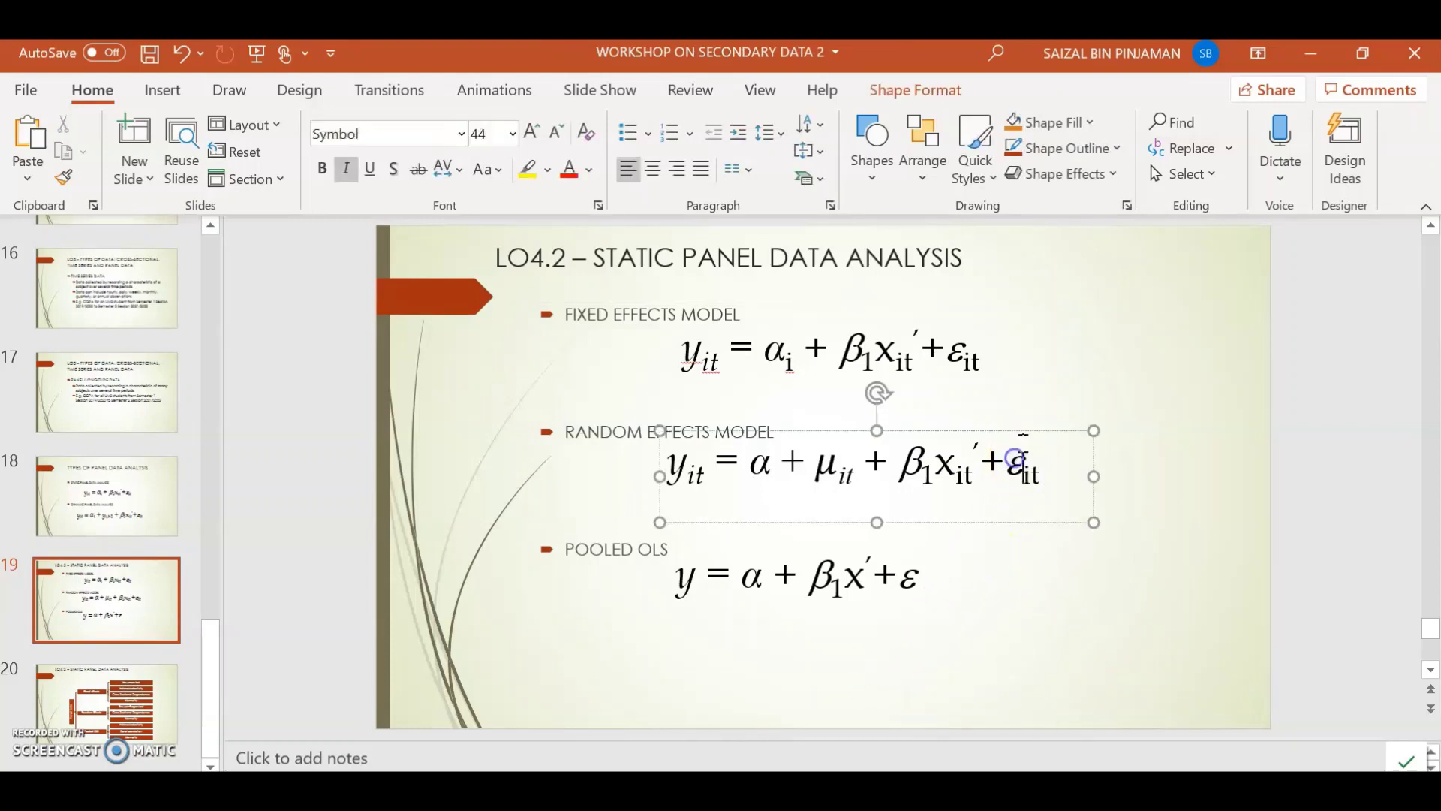
pyautogui.moveTo(1027, 432); pyautogui.dragTo(1025, 446)
pyautogui.click(1235, 534)
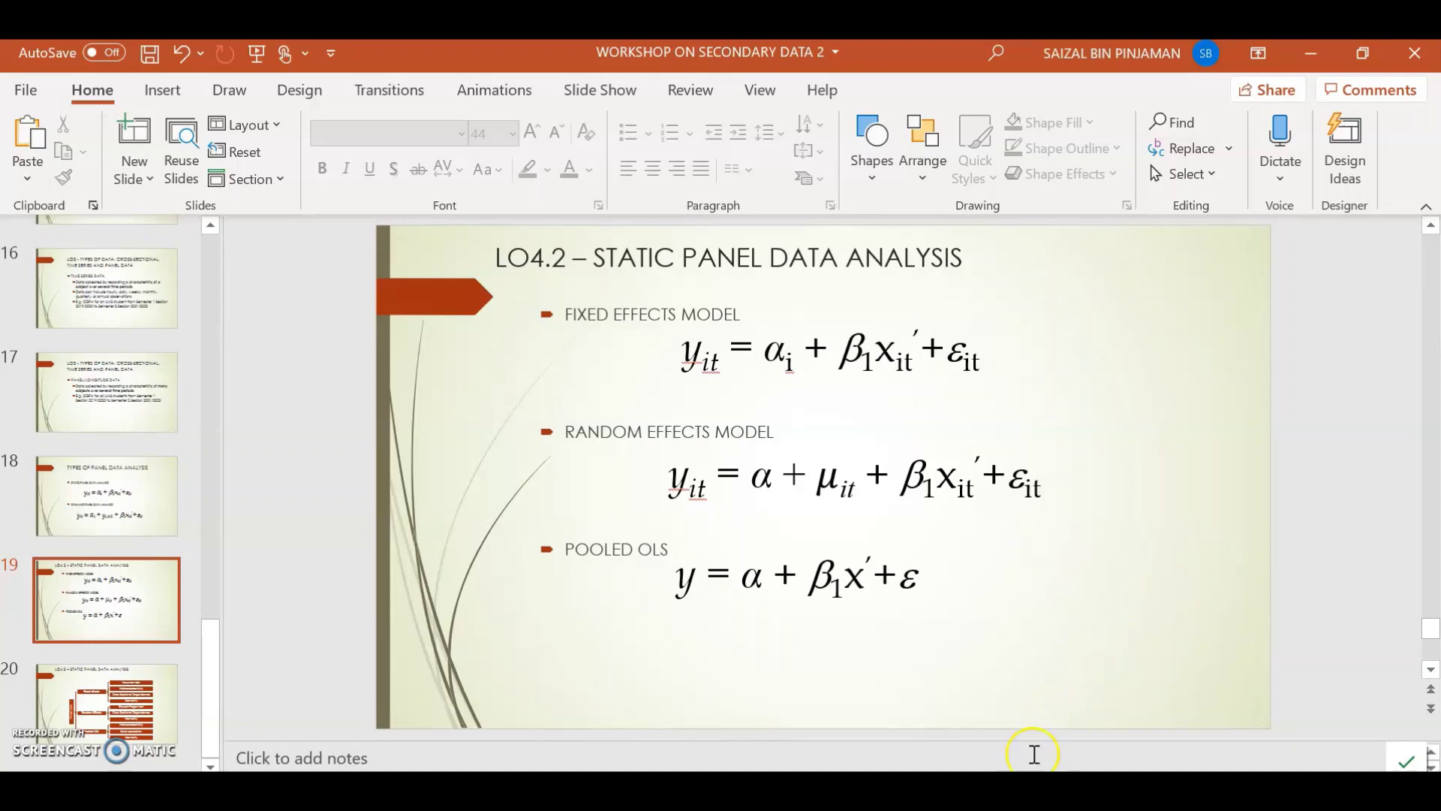
# Return to gretl, highlight the dependent variable name TOURIST in the pooled OLS output and close that model window.
pyautogui.click(1081, 722)
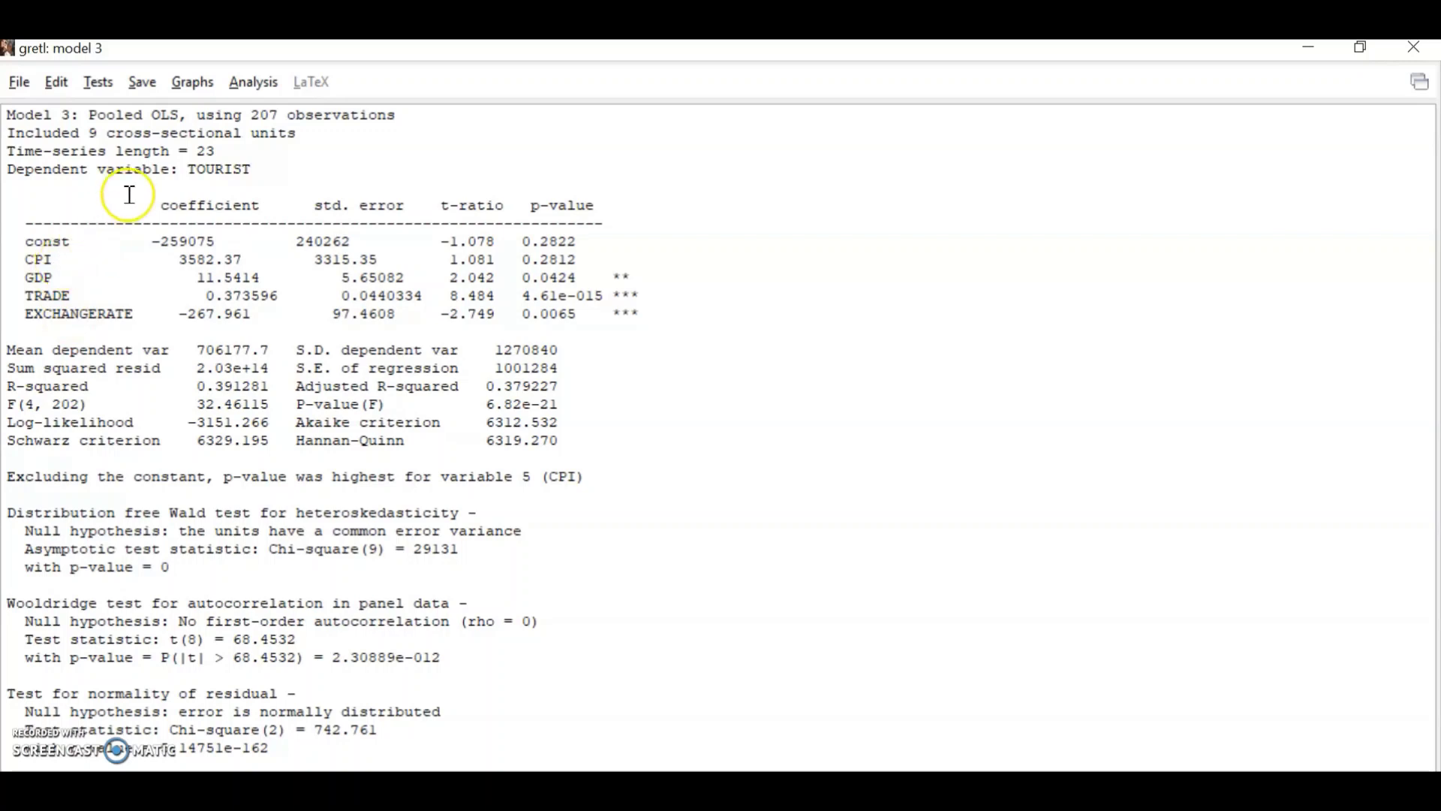
pyautogui.moveTo(196, 168); pyautogui.dragTo(262, 169)
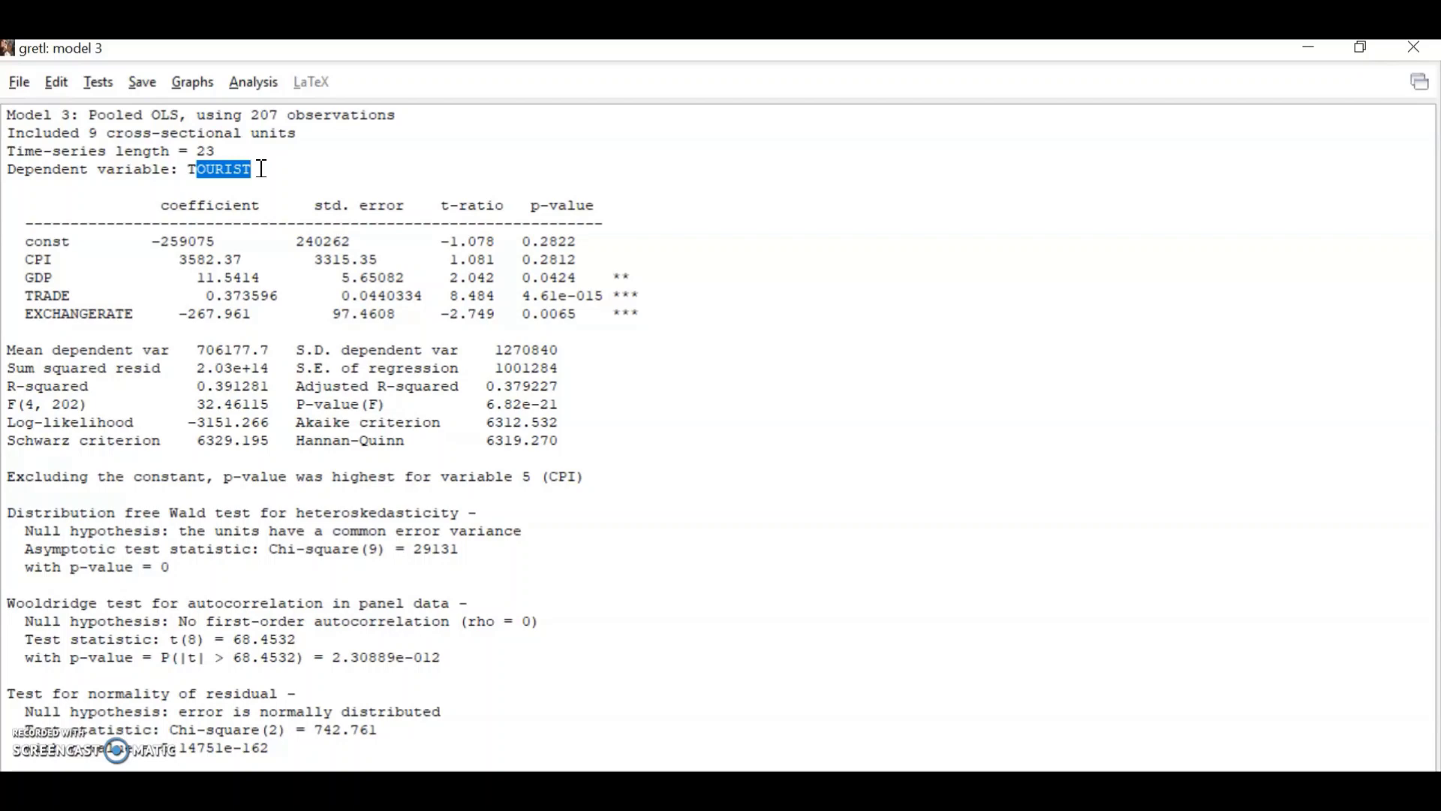
pyautogui.click(1415, 54)
# Switch to PowerPoint and open slide 20 to review the diagram of tests for fixed effects, random effects and pooled OLS.
pyautogui.click(773, 788)
pyautogui.click(752, 788)
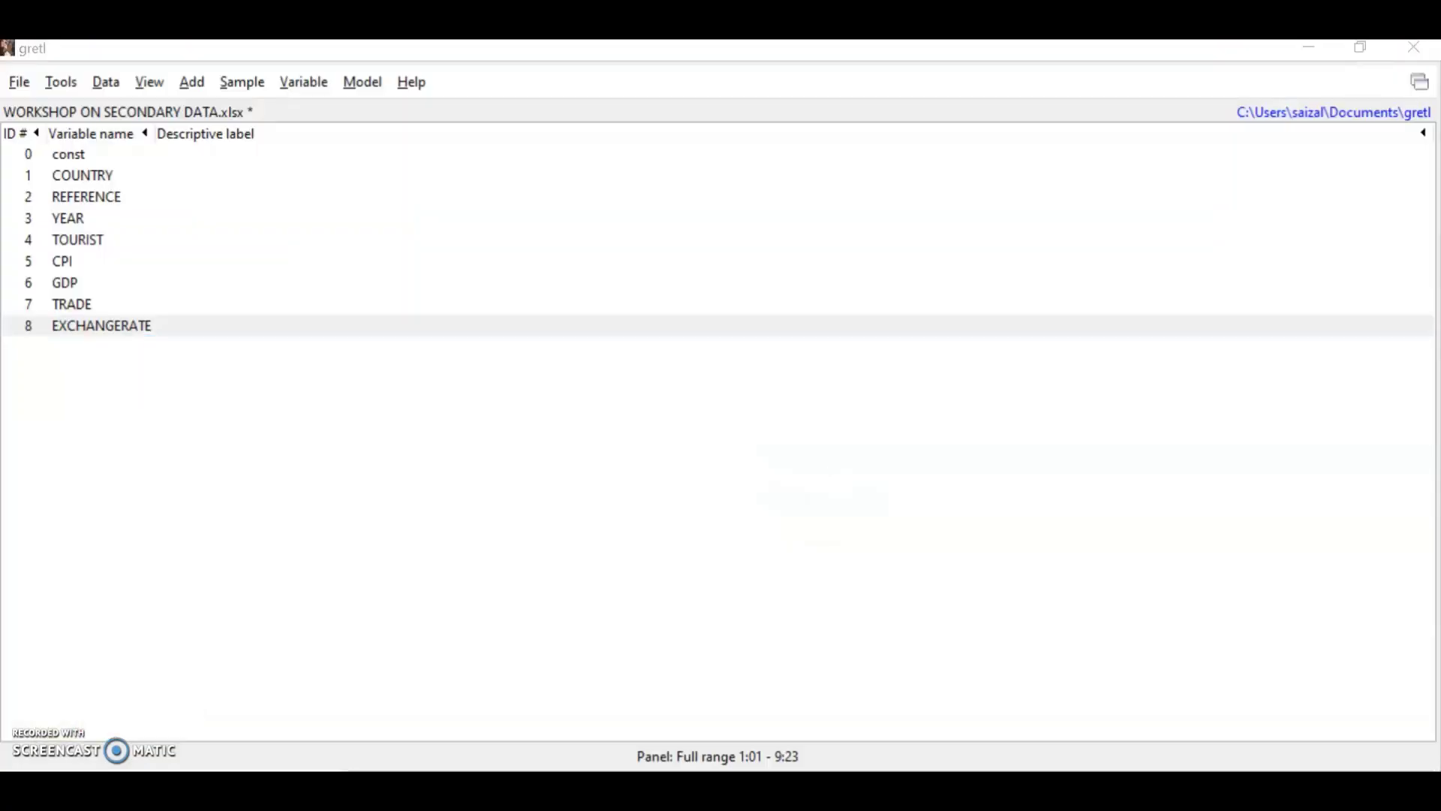
pyautogui.click(72, 698)
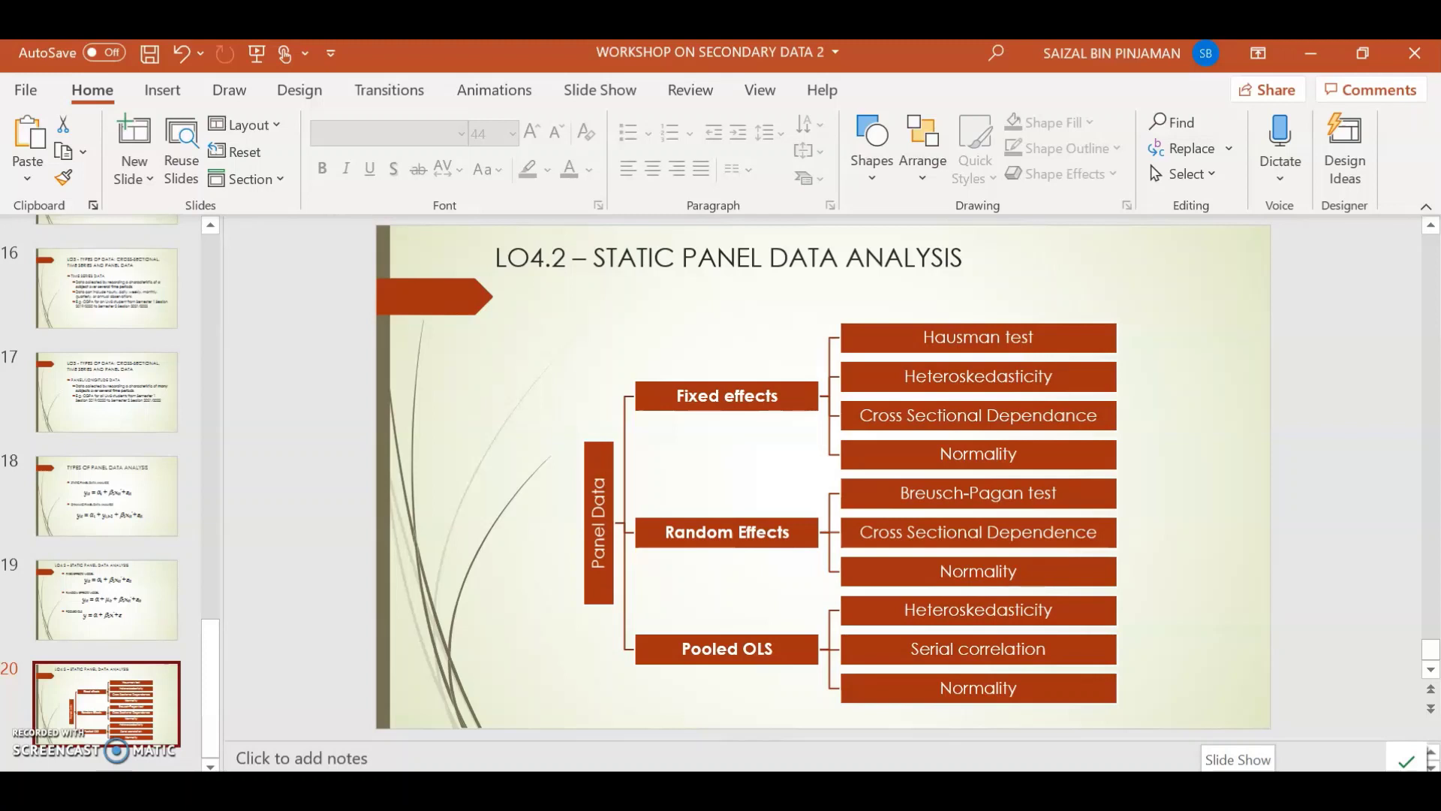
pyautogui.click(1217, 506)
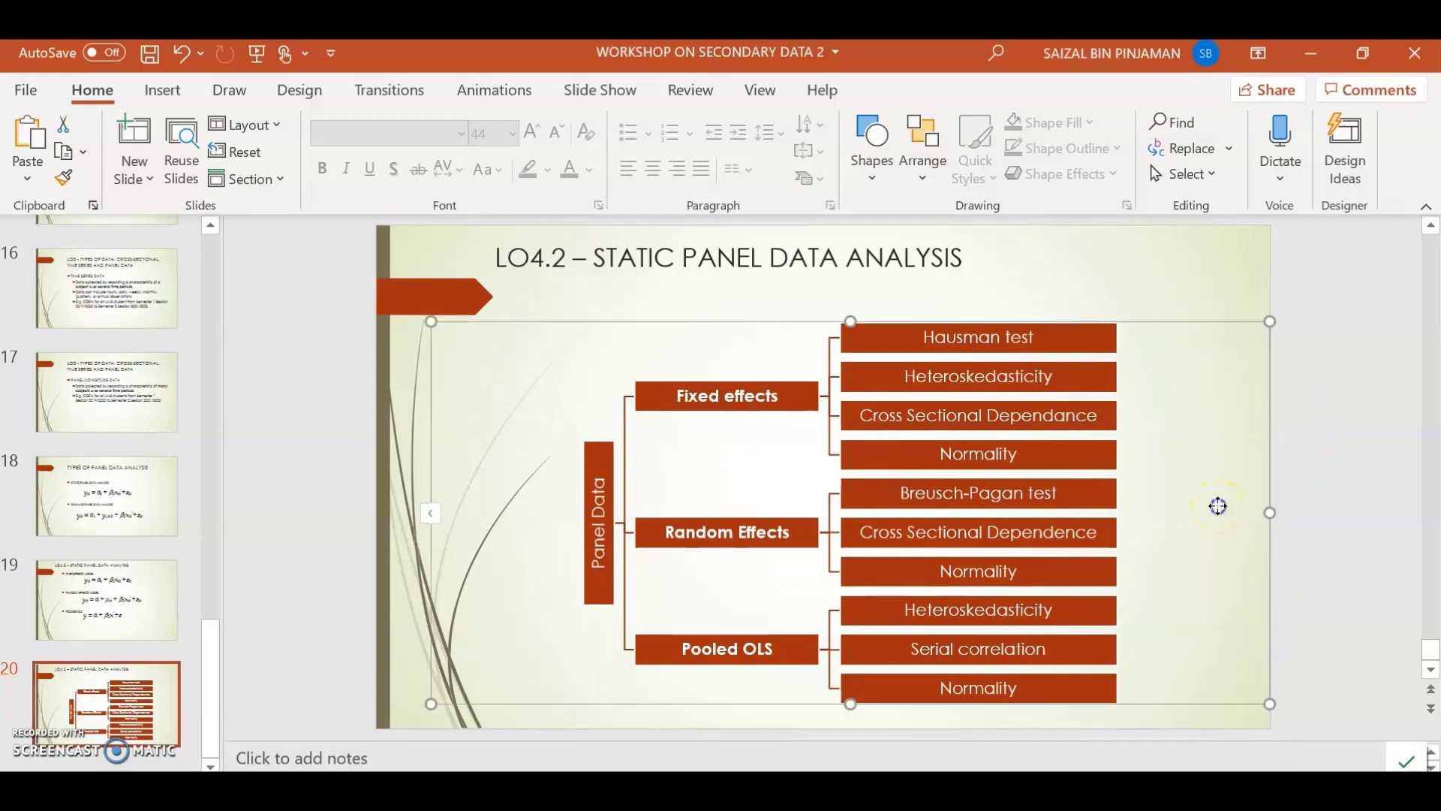
pyautogui.click(1327, 386)
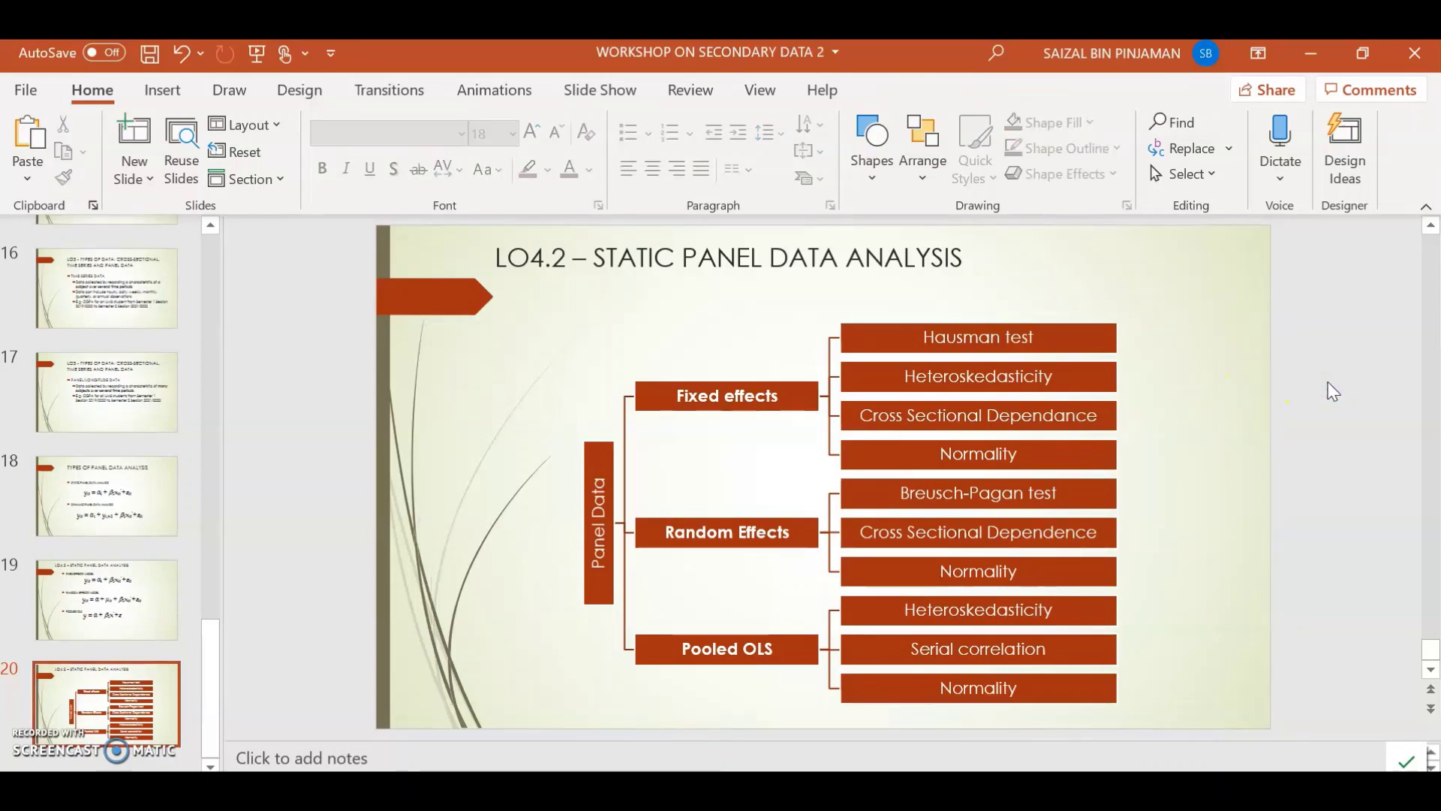